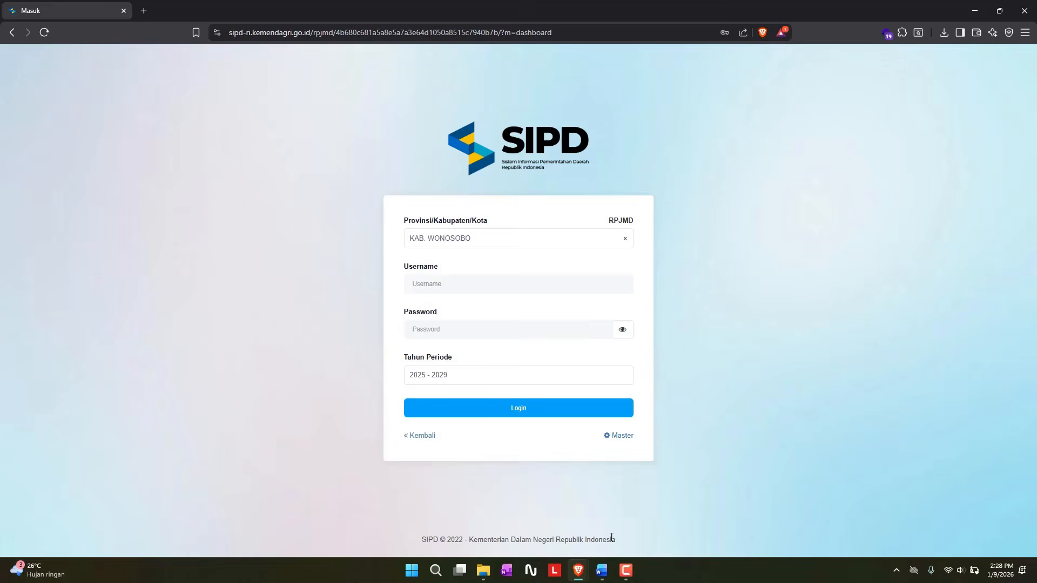
# Switch to the LOGFRAME FINAL RENSTRA BPBD spreadsheet and look over its program, activity and sub-activity rows
pyautogui.moveTo(579, 570)
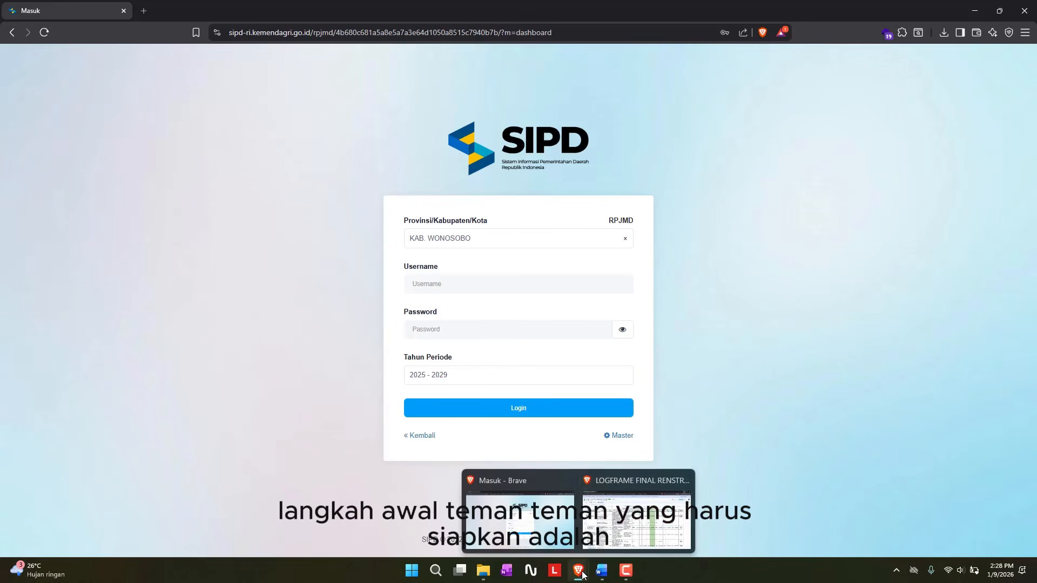
pyautogui.click(614, 524)
pyautogui.scroll(3, 542, 260)
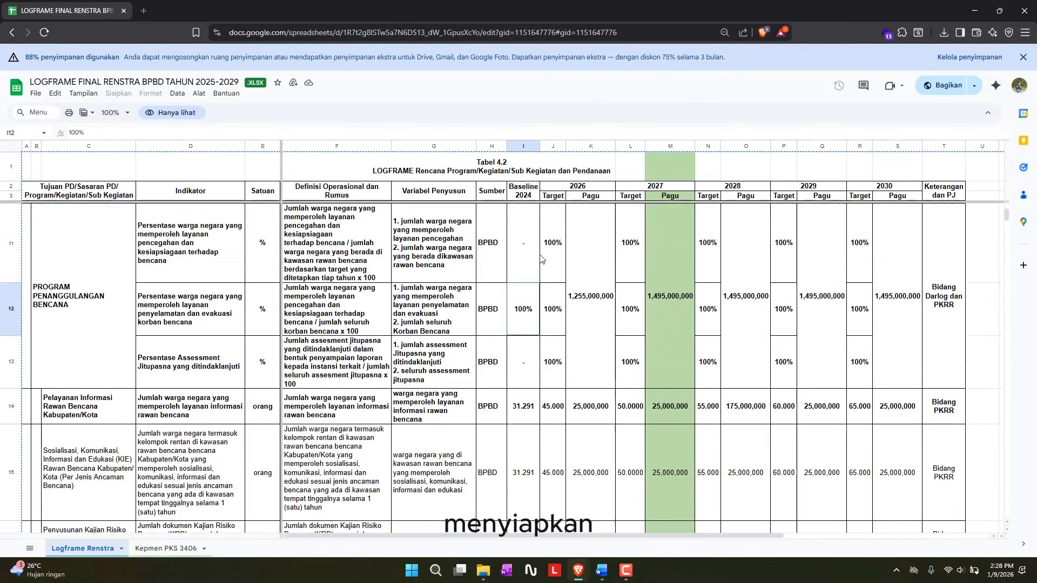
pyautogui.scroll(-10, 542, 259)
pyautogui.scroll(-5, 542, 259)
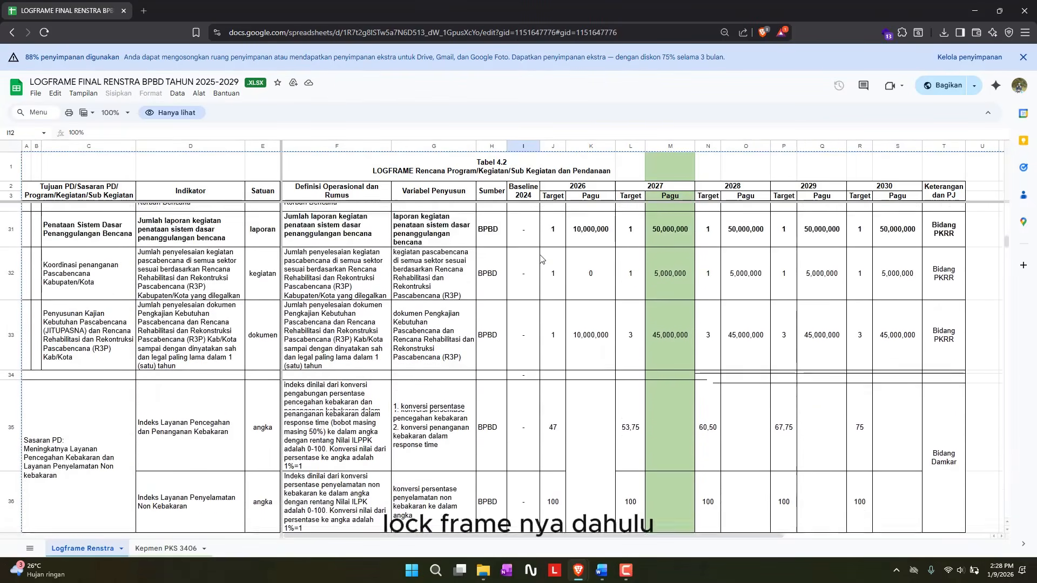
pyautogui.scroll(10, 542, 260)
pyautogui.scroll(10, 542, 260)
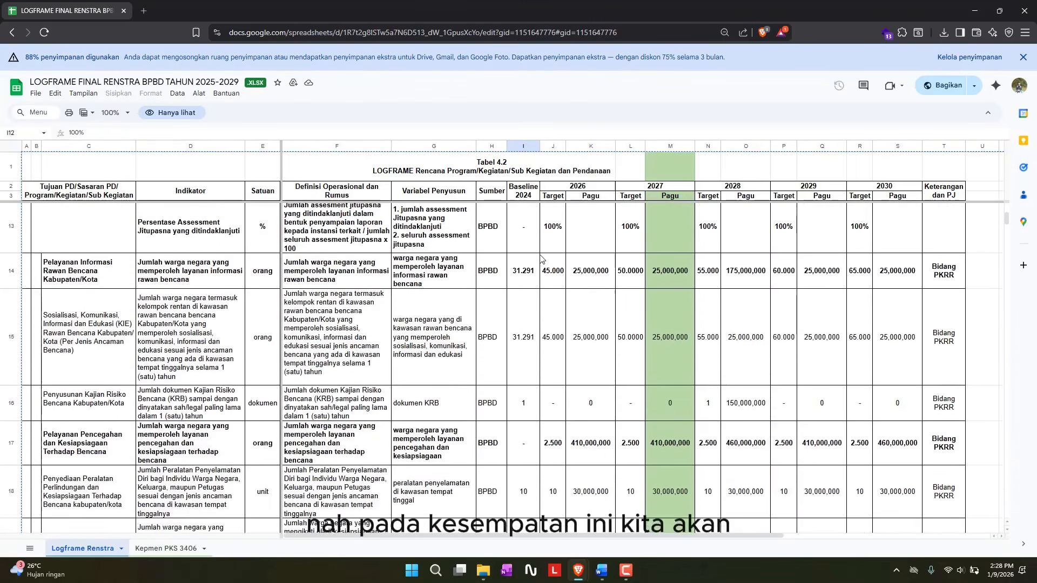
pyautogui.scroll(-5, 542, 259)
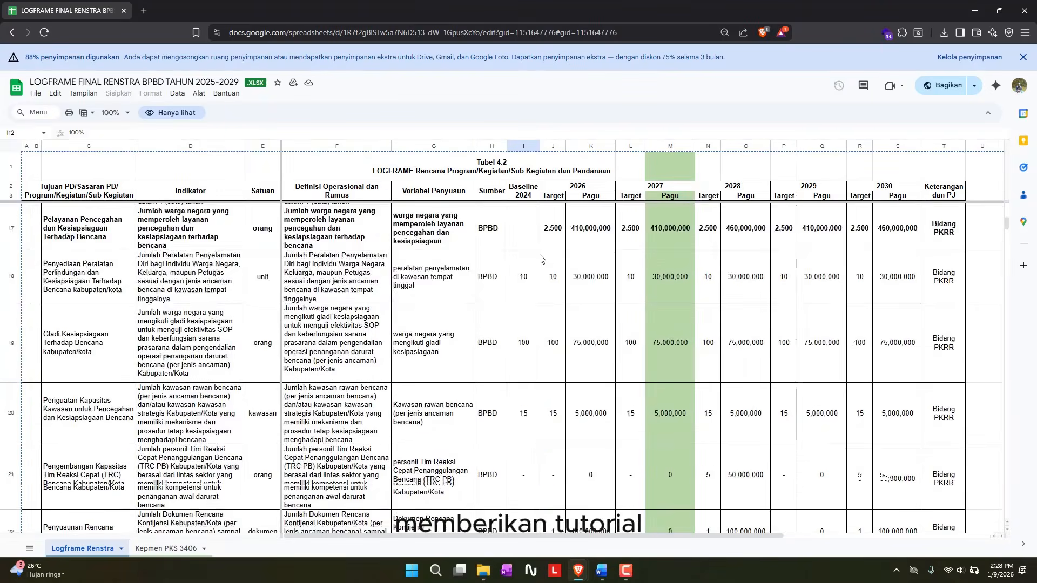
pyautogui.scroll(10, 542, 259)
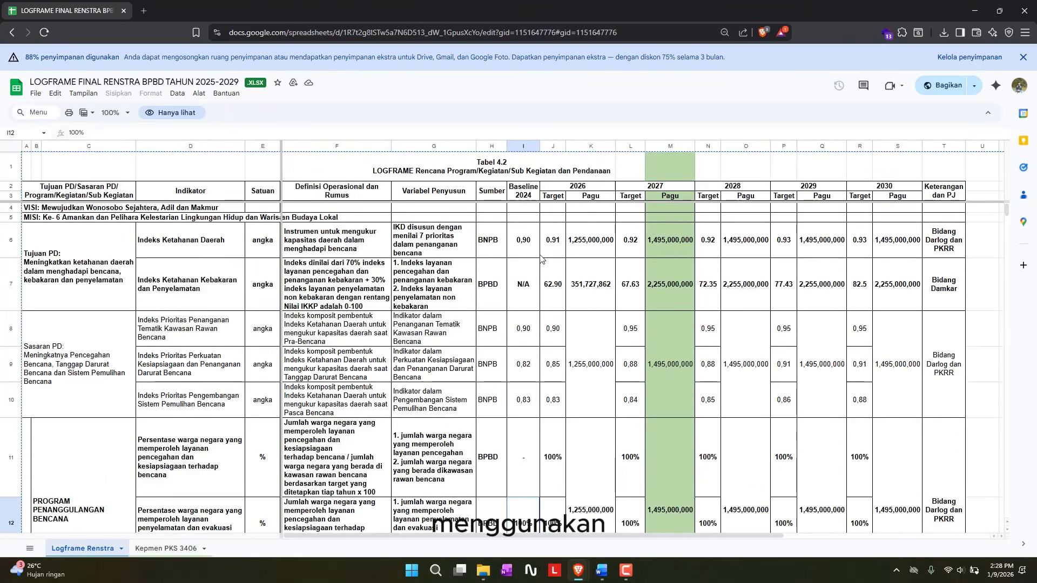
# Examine the indicators, yearly targets and pagu for 2026 to 2030 in the Logframe Renstra sheet, from the Tujuan PD rows down
pyautogui.click(340, 265)
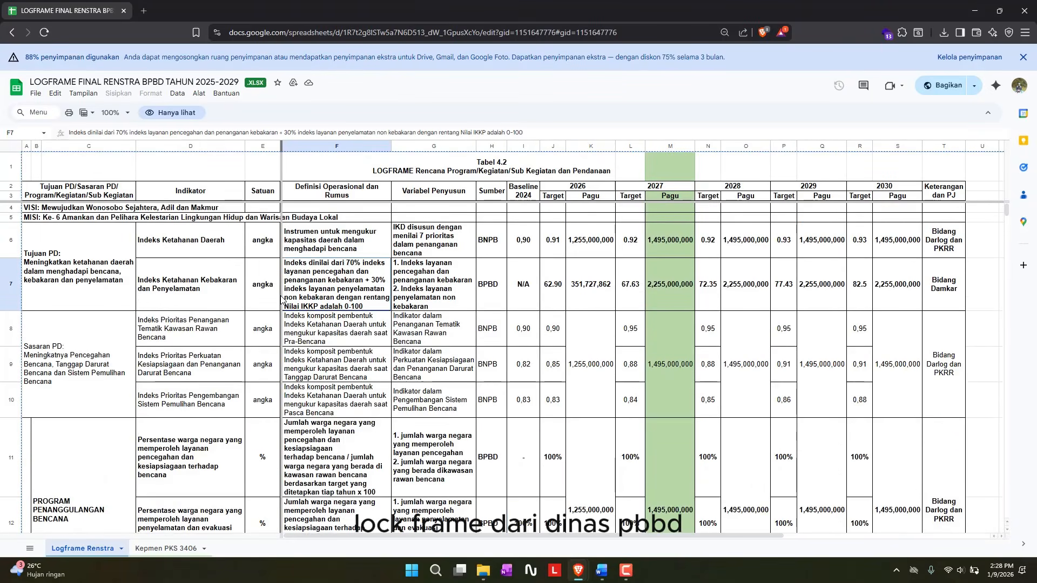
pyautogui.scroll(-12, 281, 300)
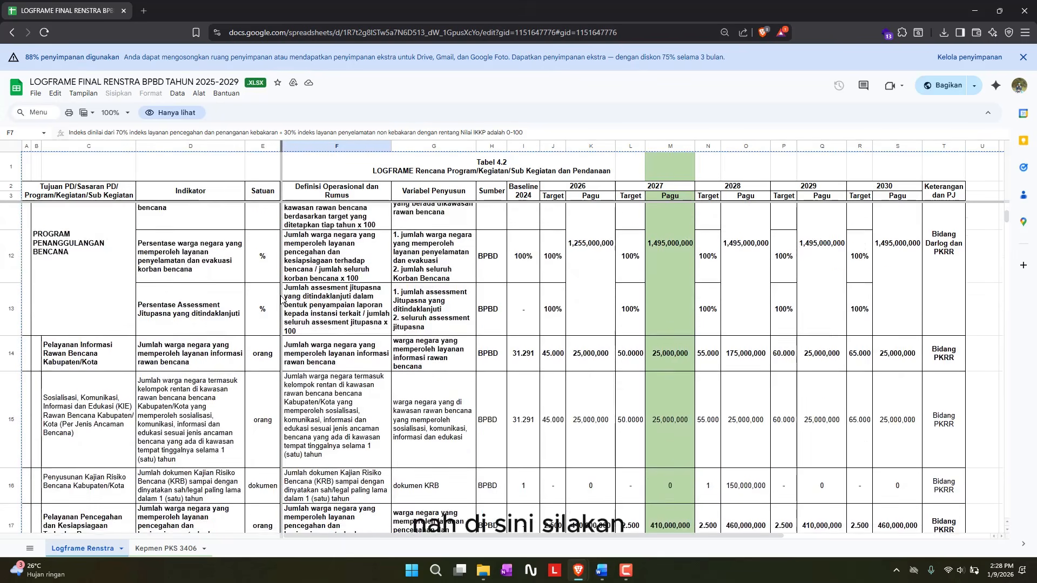
pyautogui.scroll(12, 281, 300)
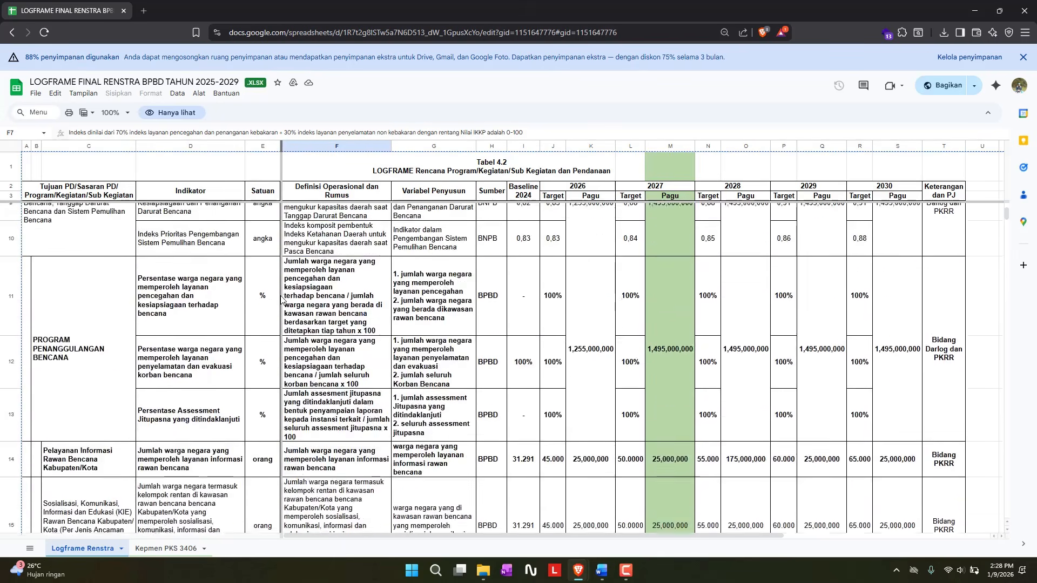
pyautogui.scroll(-12, 281, 300)
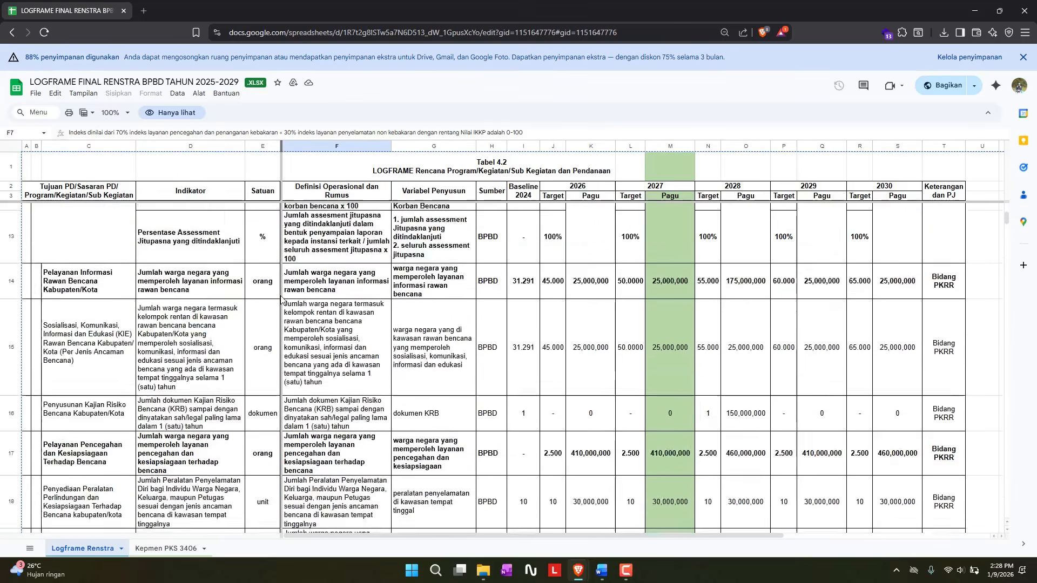
pyautogui.scroll(-1, 281, 300)
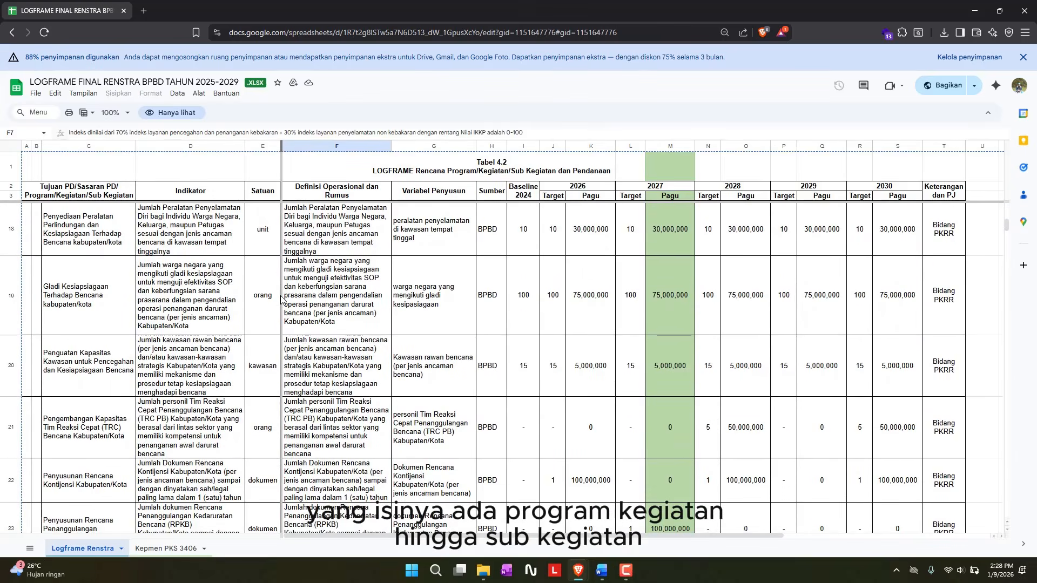
pyautogui.scroll(-4, 282, 300)
pyautogui.scroll(8, 281, 300)
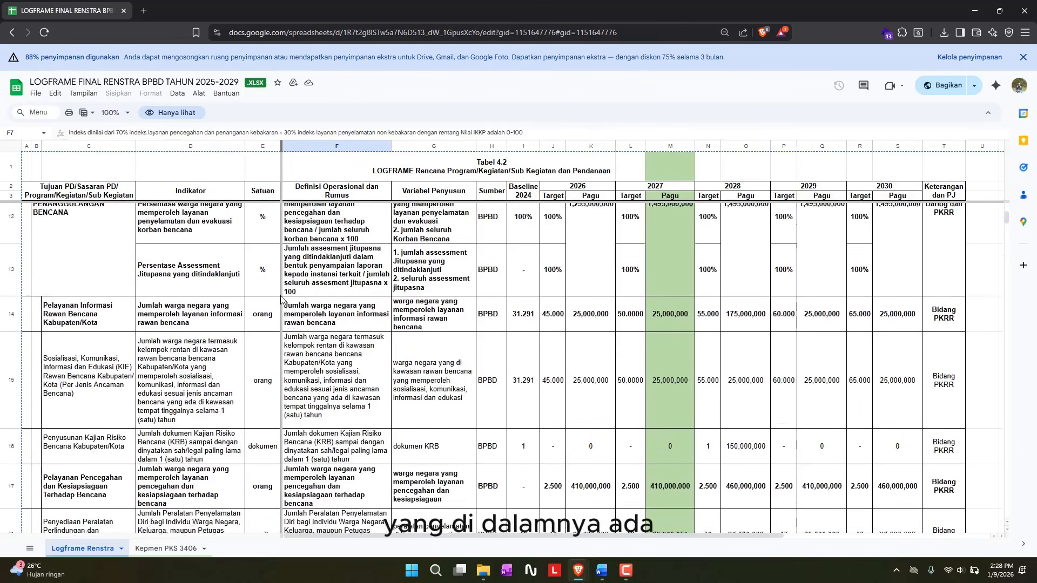
pyautogui.scroll(6, 281, 300)
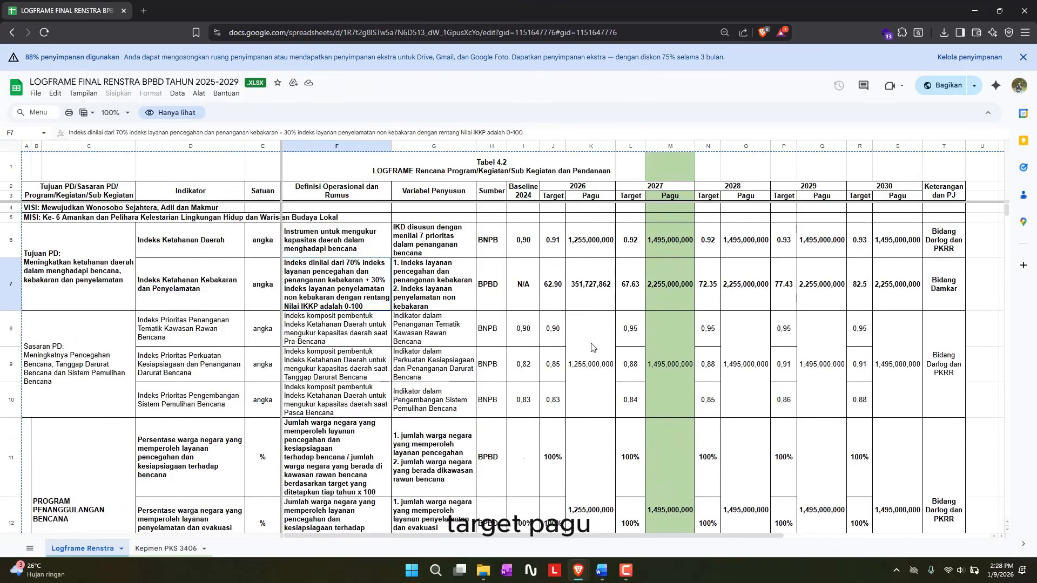
pyautogui.scroll(-15, 594, 347)
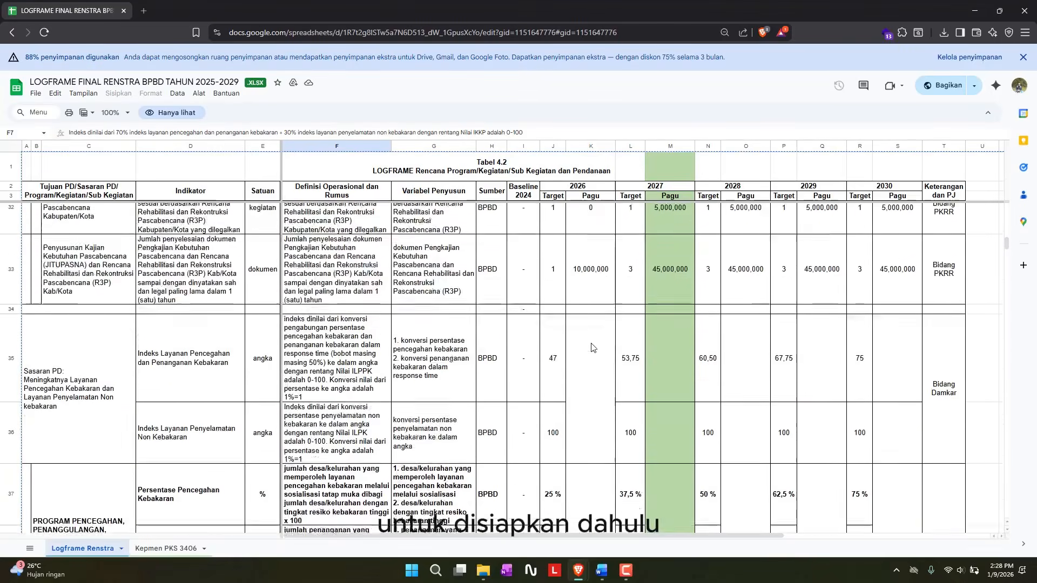
pyautogui.scroll(-15, 594, 347)
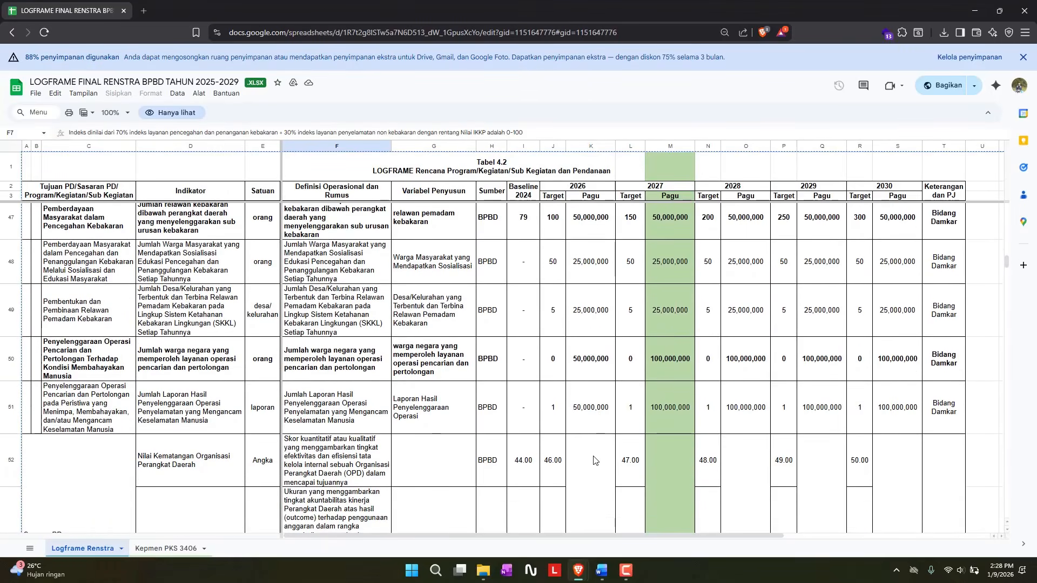
# Switch to the SIPD login window and inspect the site's web address
pyautogui.moveTo(578, 570)
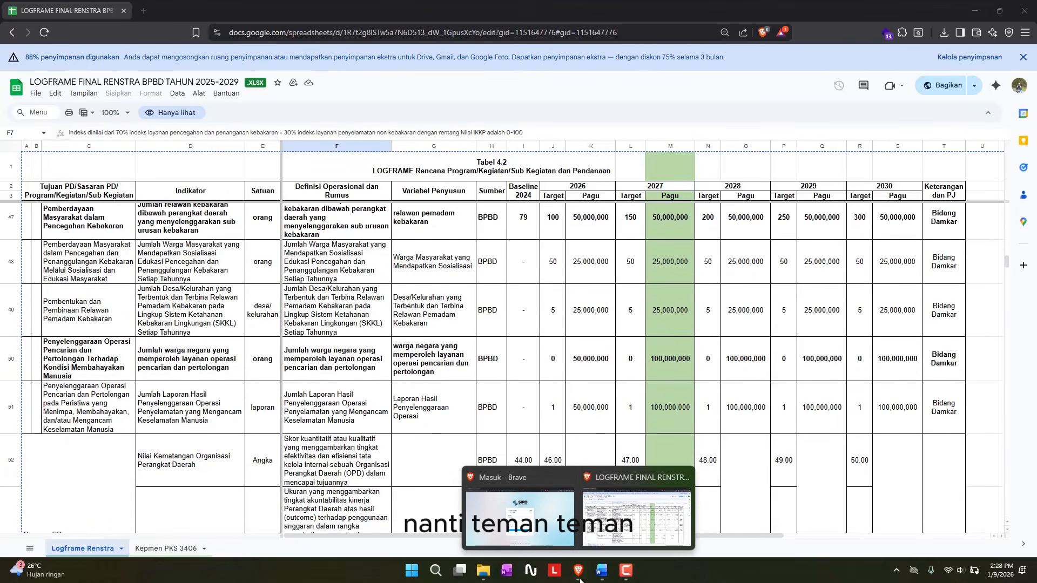
pyautogui.click(532, 505)
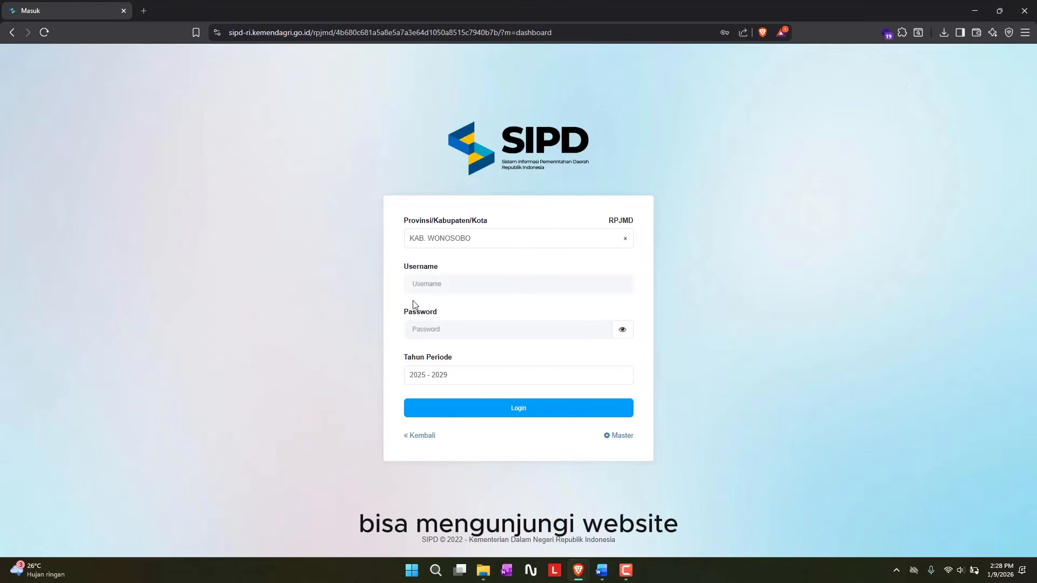
pyautogui.click(276, 32)
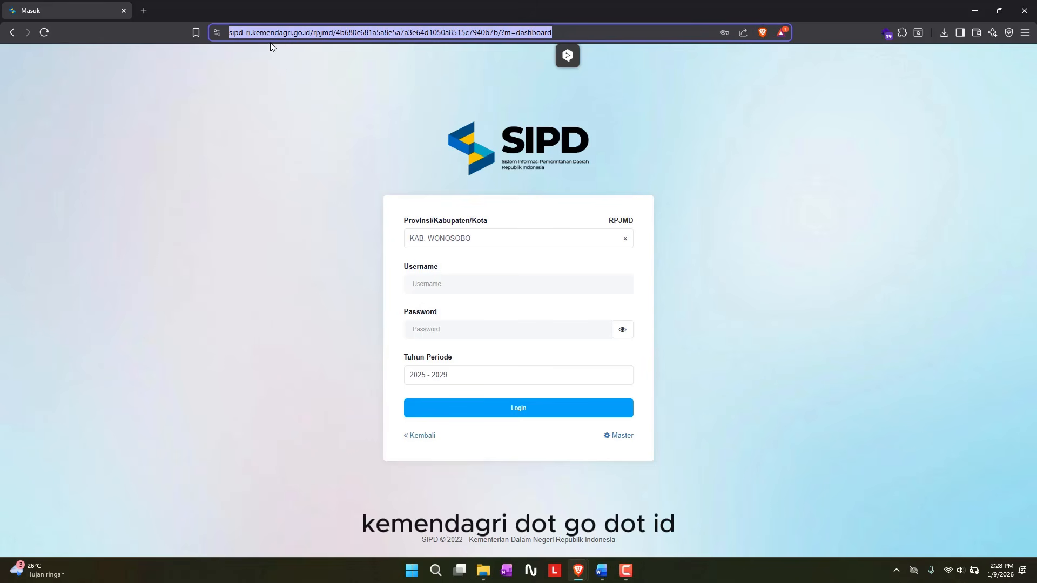
pyautogui.click(322, 63)
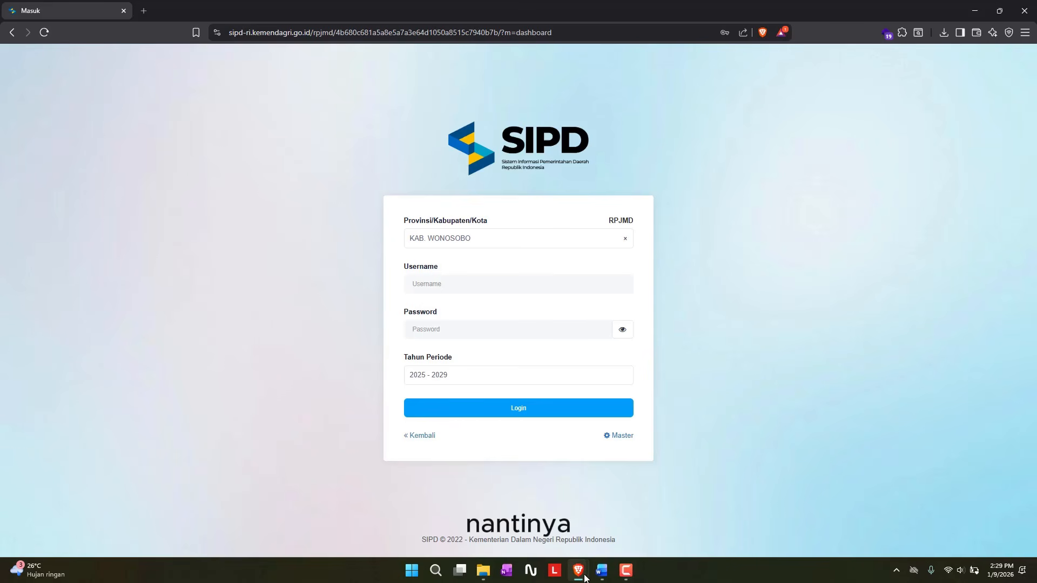
# Return to the logframe spreadsheet and review every program, kegiatan and sub kegiatan row through to the end of the table
pyautogui.moveTo(577, 568); pyautogui.dragTo(625, 570)
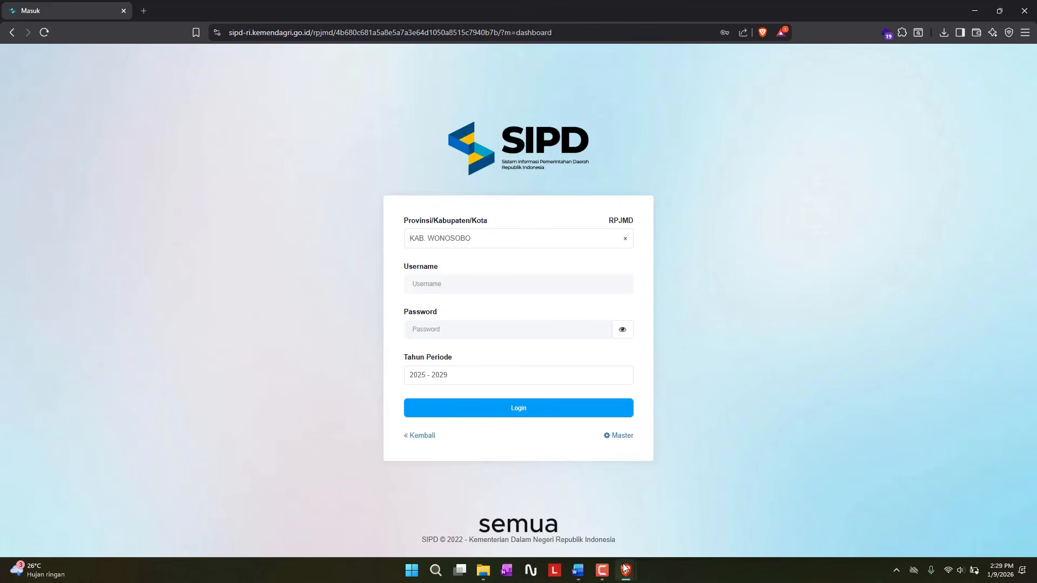
pyautogui.moveTo(626, 570)
pyautogui.click(657, 520)
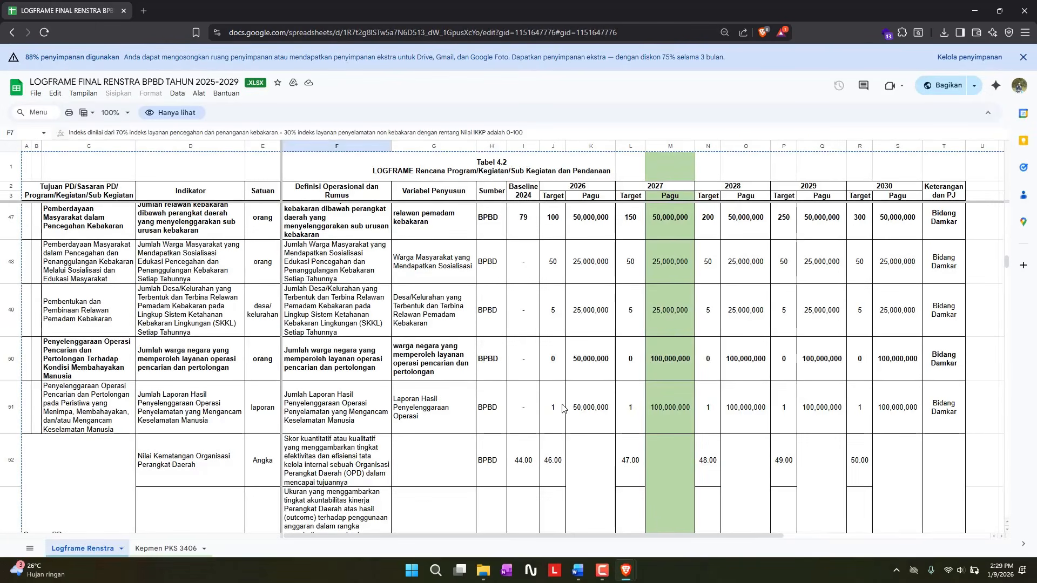
pyautogui.click(501, 321)
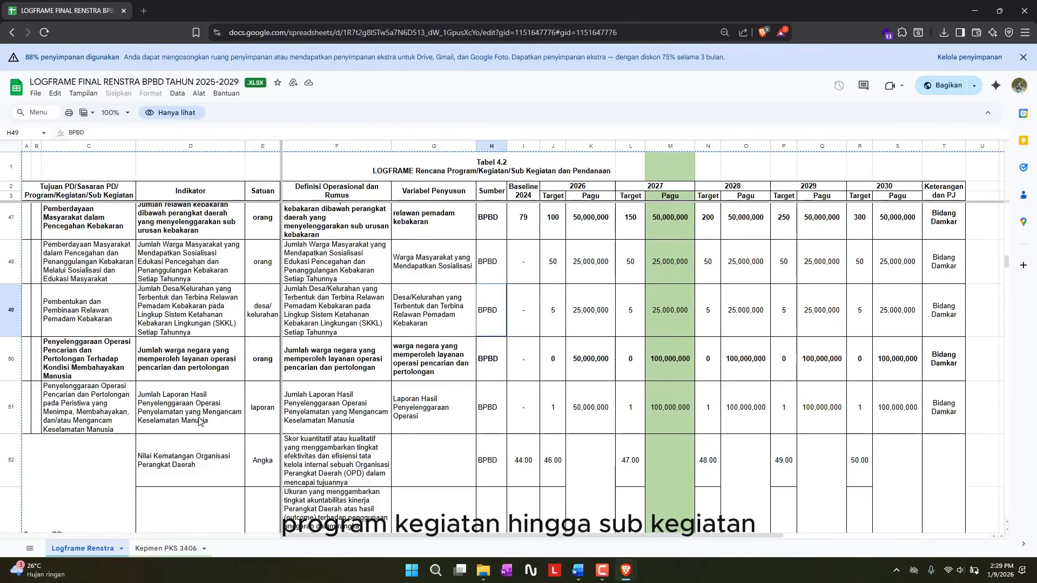
pyautogui.scroll(-6, 200, 423)
pyautogui.scroll(-20, 200, 422)
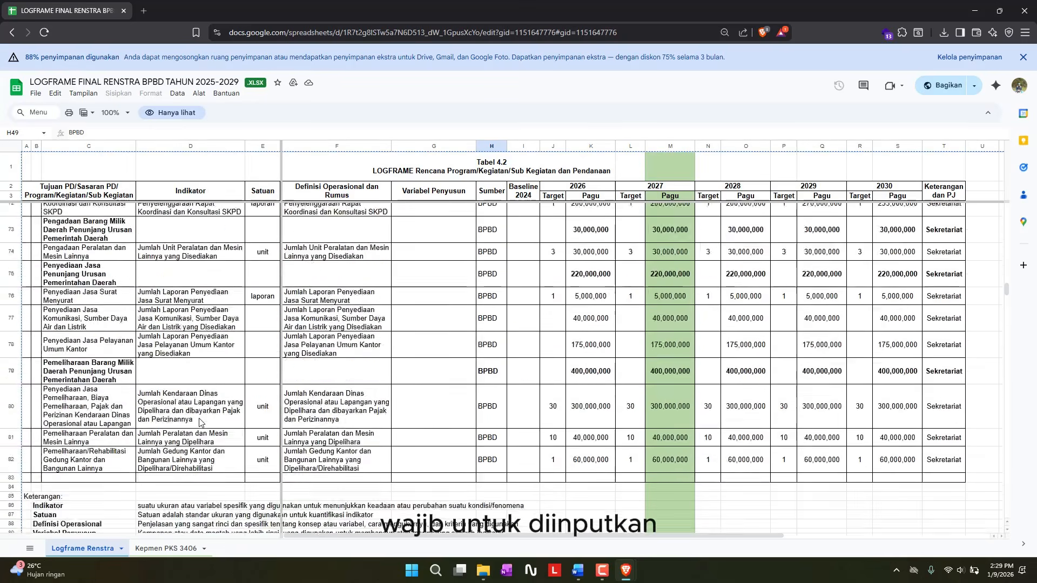
pyautogui.scroll(20, 200, 423)
pyautogui.scroll(20, 200, 422)
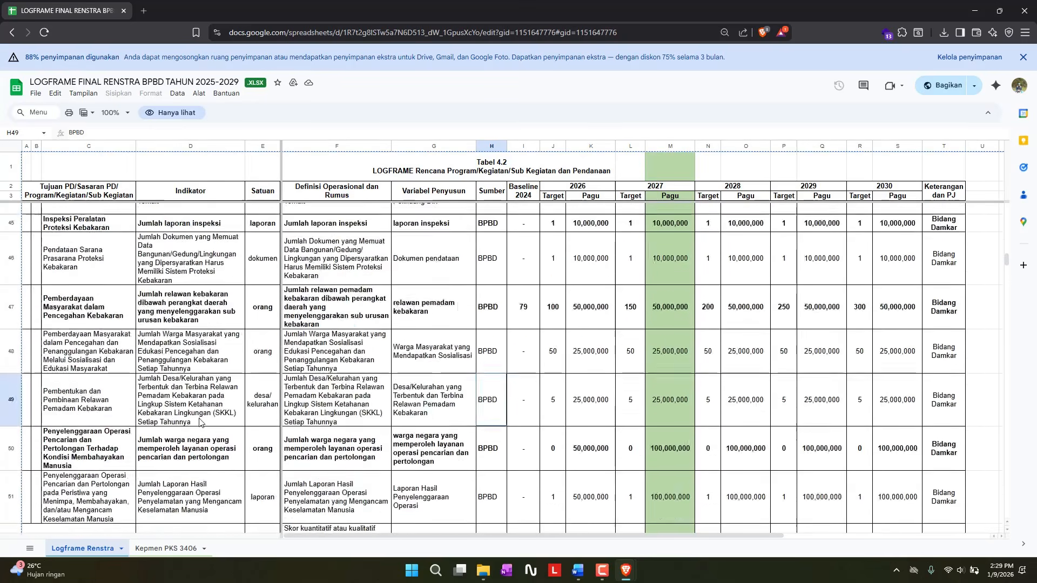
pyautogui.scroll(6, 200, 422)
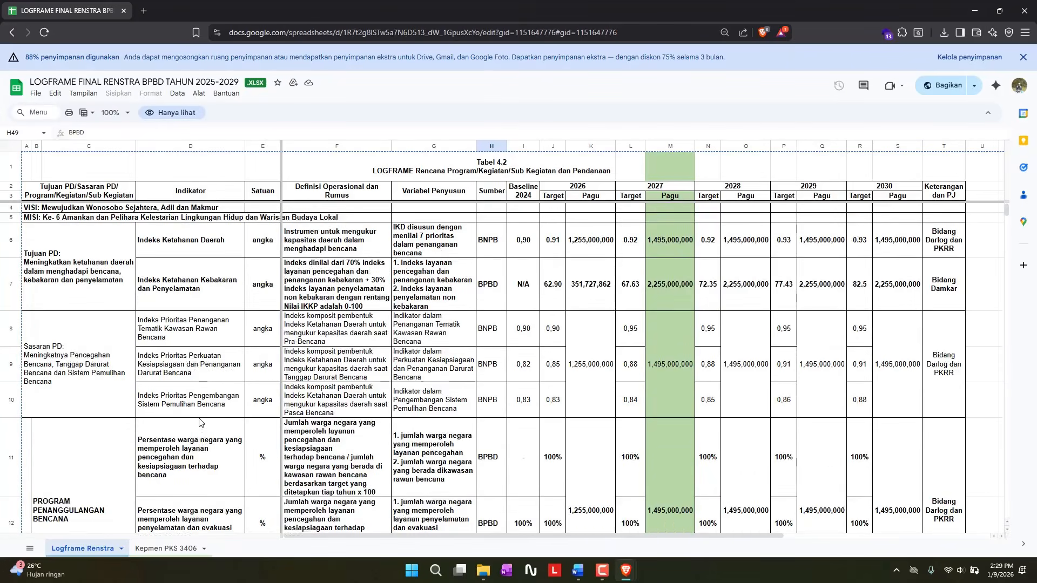
pyautogui.click(341, 415)
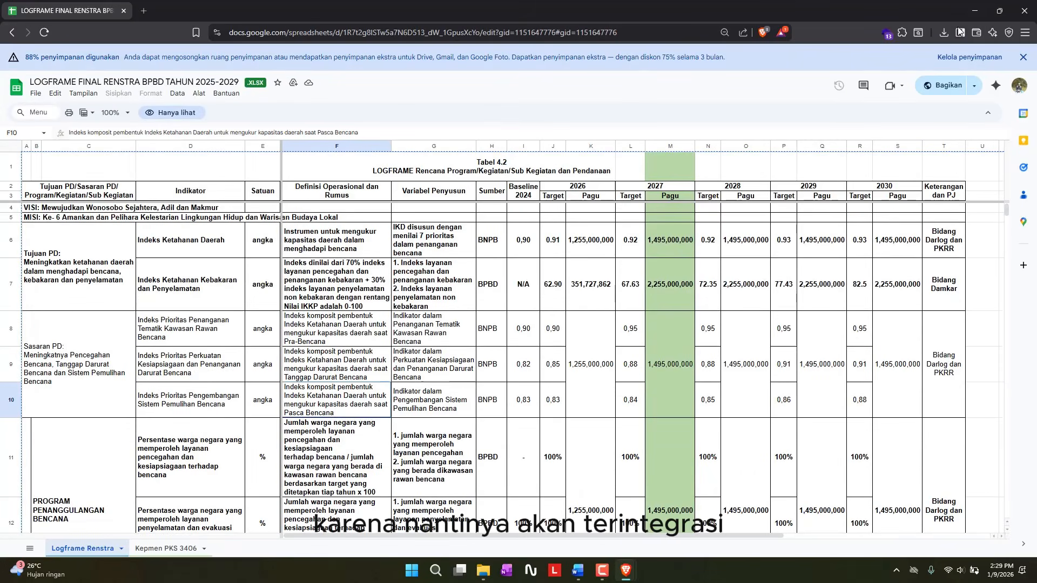
# Go back to the SIPD RPJMD login page for KAB. WONOSOBO and check its full address
pyautogui.click(973, 17)
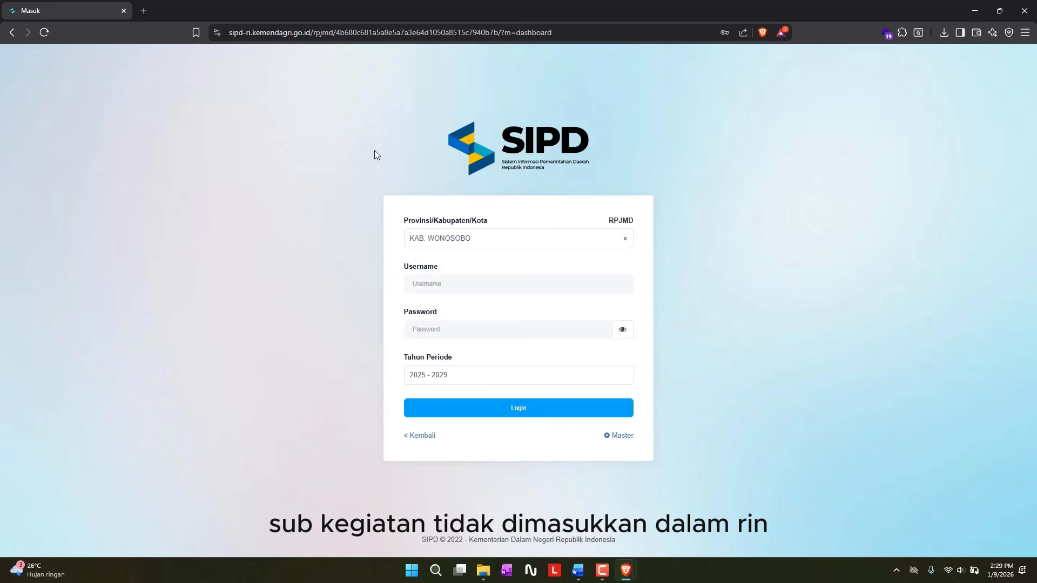
pyautogui.click(340, 33)
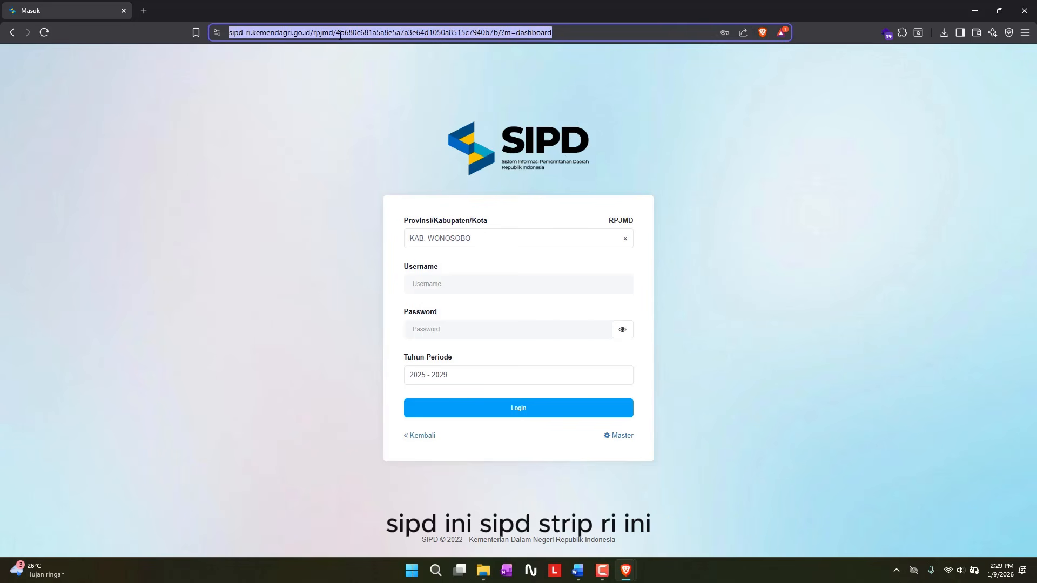
pyautogui.click(458, 134)
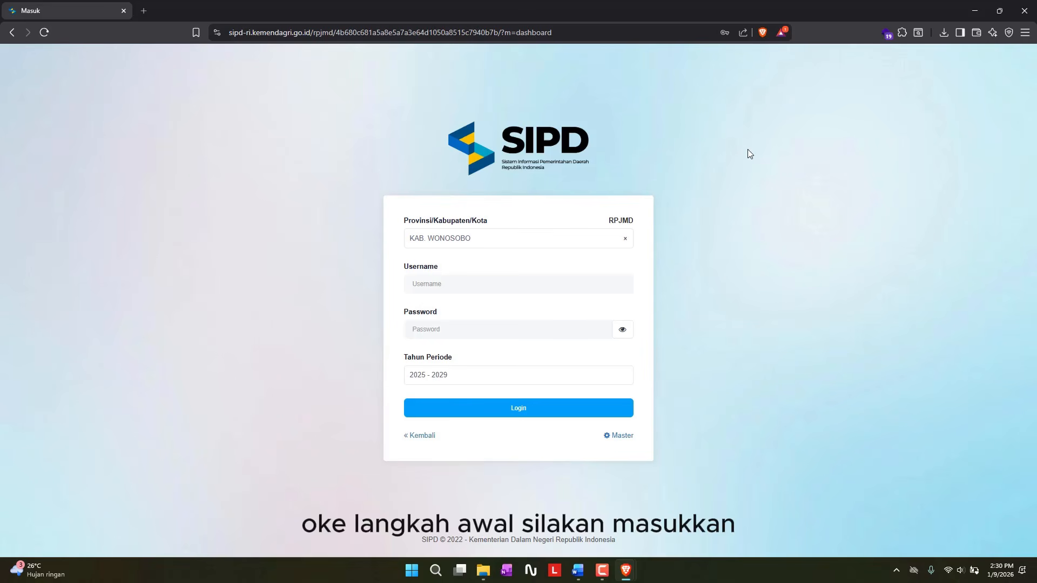
pyautogui.click(609, 289)
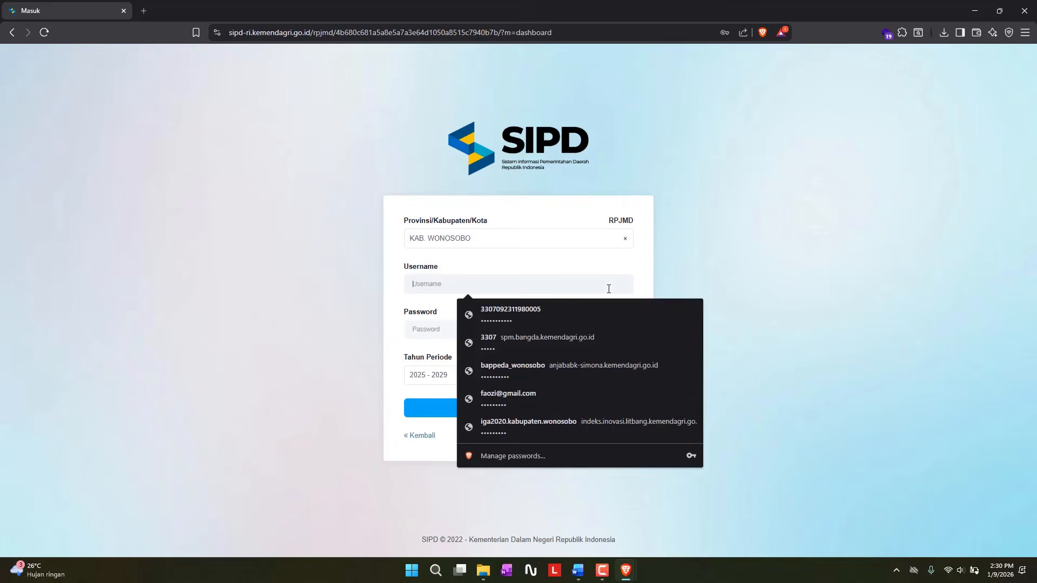
pyautogui.click(323, 386)
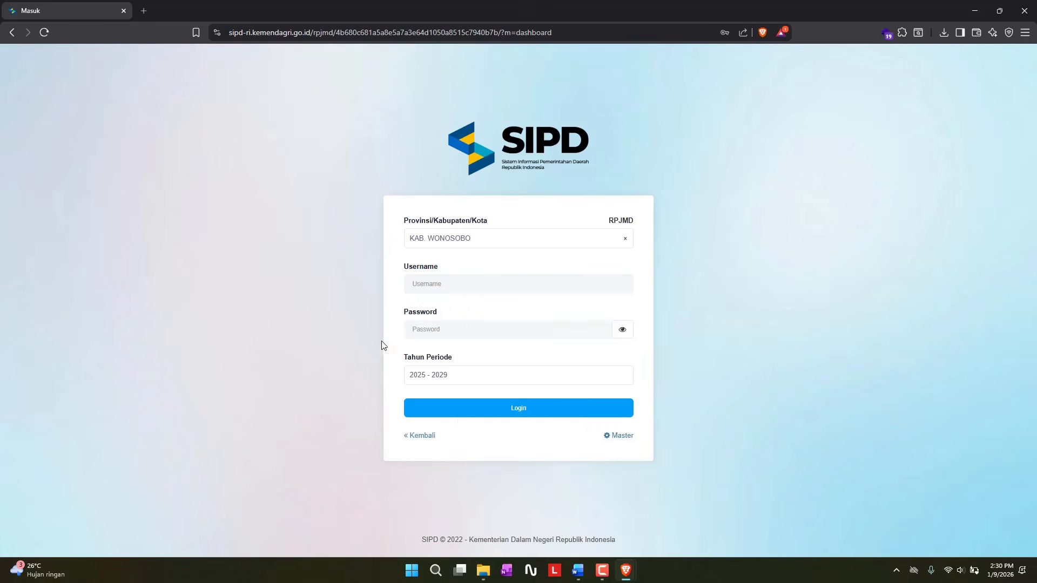
pyautogui.click(549, 293)
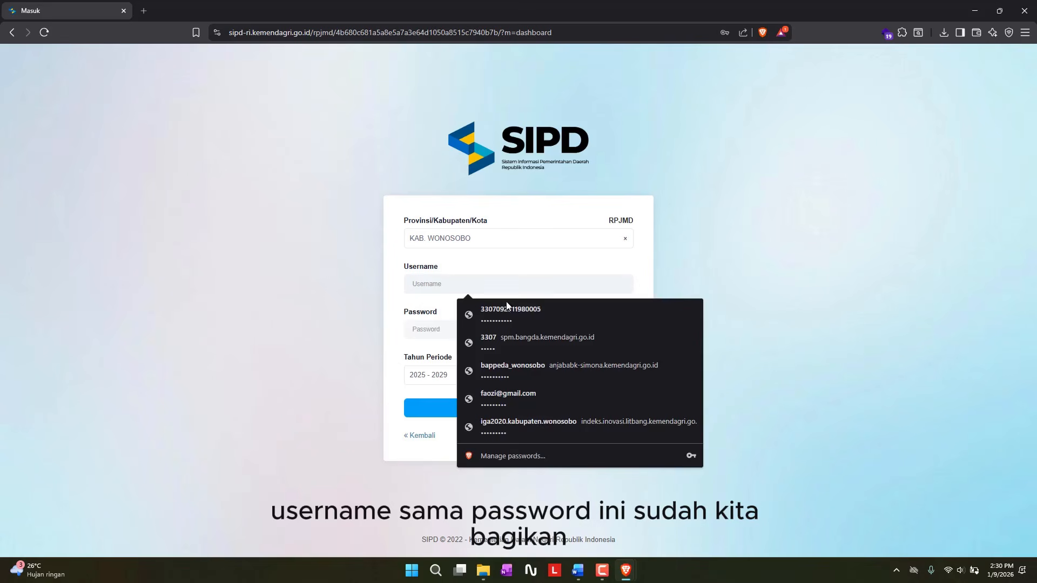
pyautogui.click(310, 332)
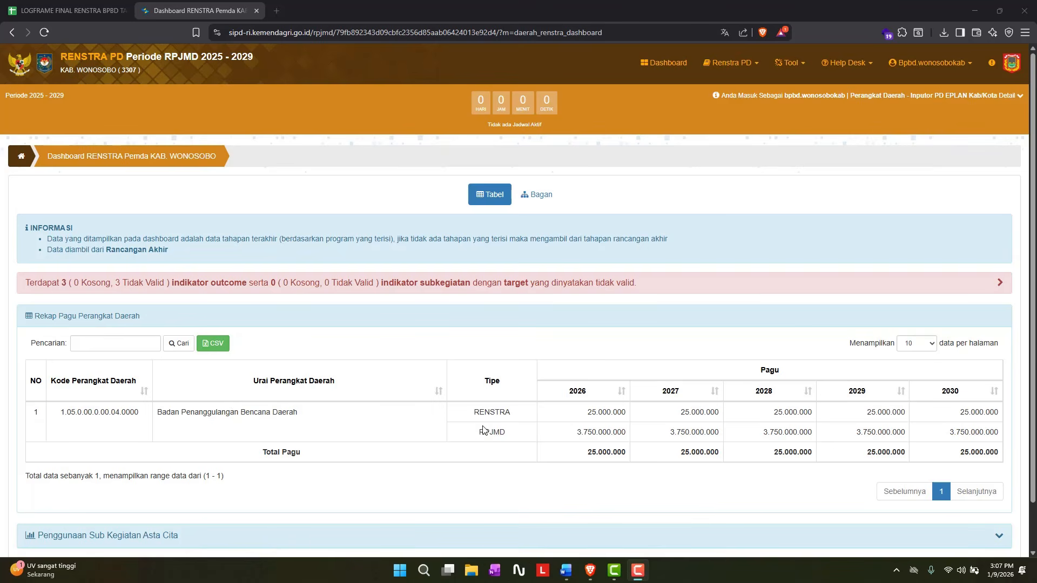
# Compare the RENSTRA and RPJMD rows for Badan Penanggulangan Bencana Daerah in the Rekap Pagu Perangkat Daerah table
pyautogui.moveTo(479, 413); pyautogui.dragTo(521, 413)
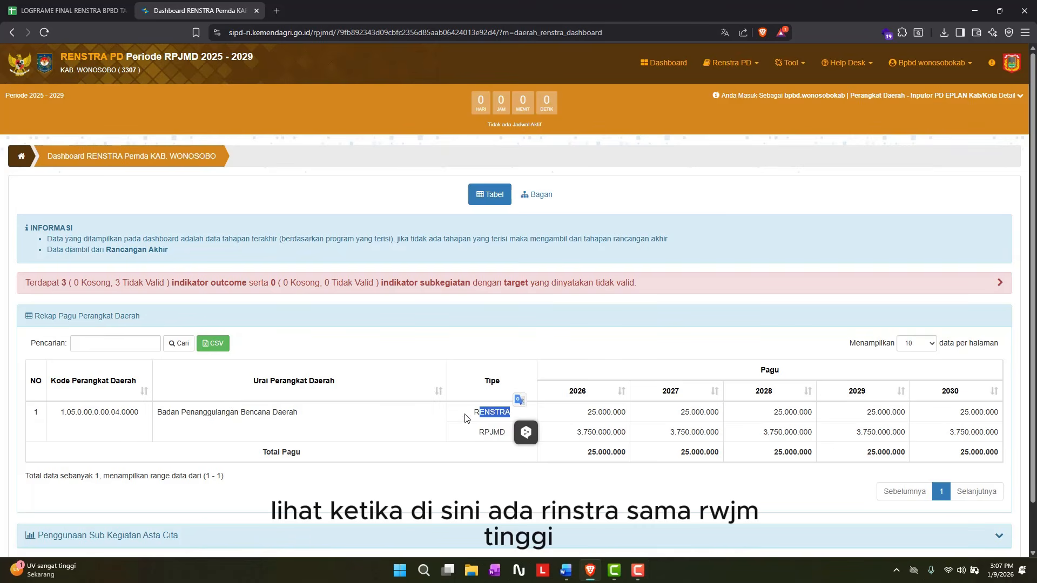
pyautogui.doubleClick(493, 432)
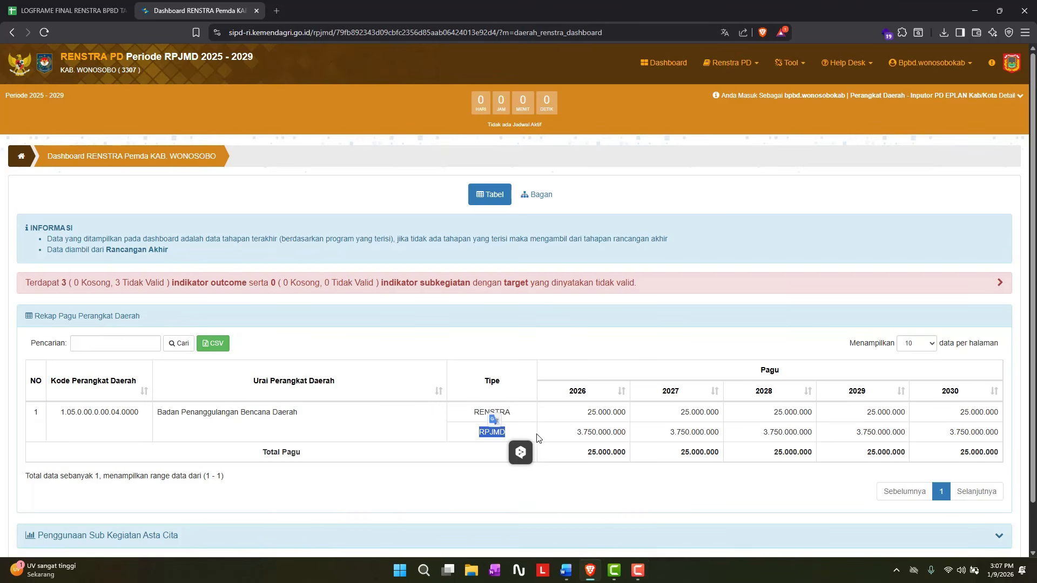
# Review the 2026–2030 pagu amounts of the RENSTRA, RPJMD and Total Pagu rows in the recap table
pyautogui.click(469, 414)
pyautogui.moveTo(587, 418); pyautogui.dragTo(975, 412)
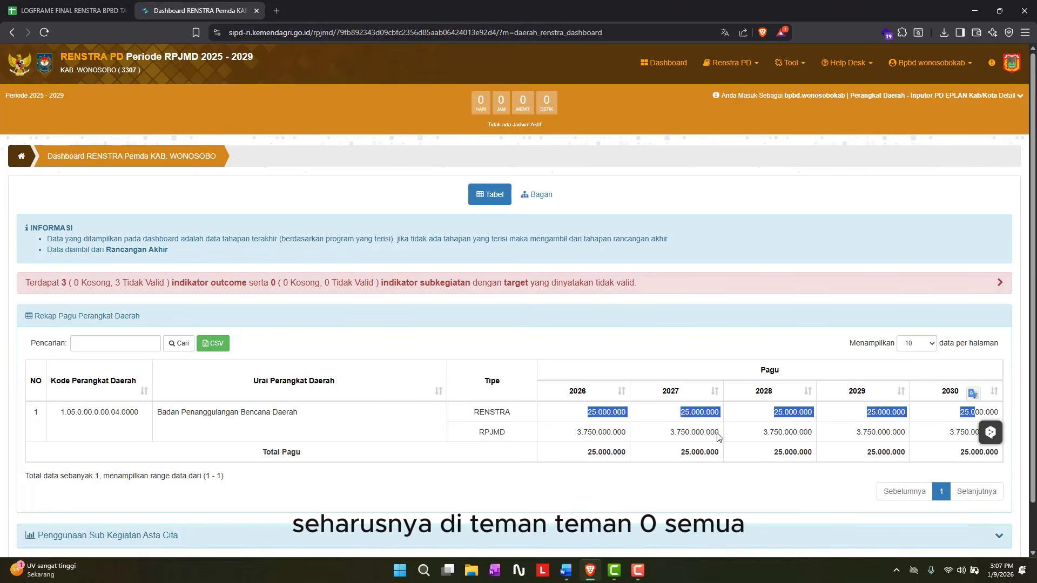
pyautogui.moveTo(574, 457); pyautogui.dragTo(980, 456)
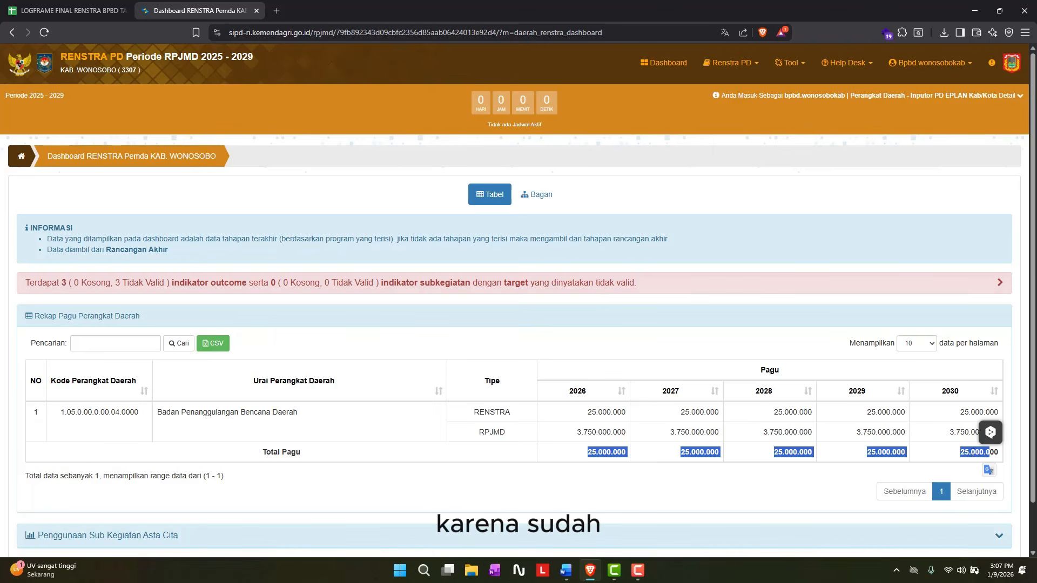
pyautogui.moveTo(582, 413); pyautogui.dragTo(1004, 418)
pyautogui.moveTo(469, 439); pyautogui.dragTo(545, 431)
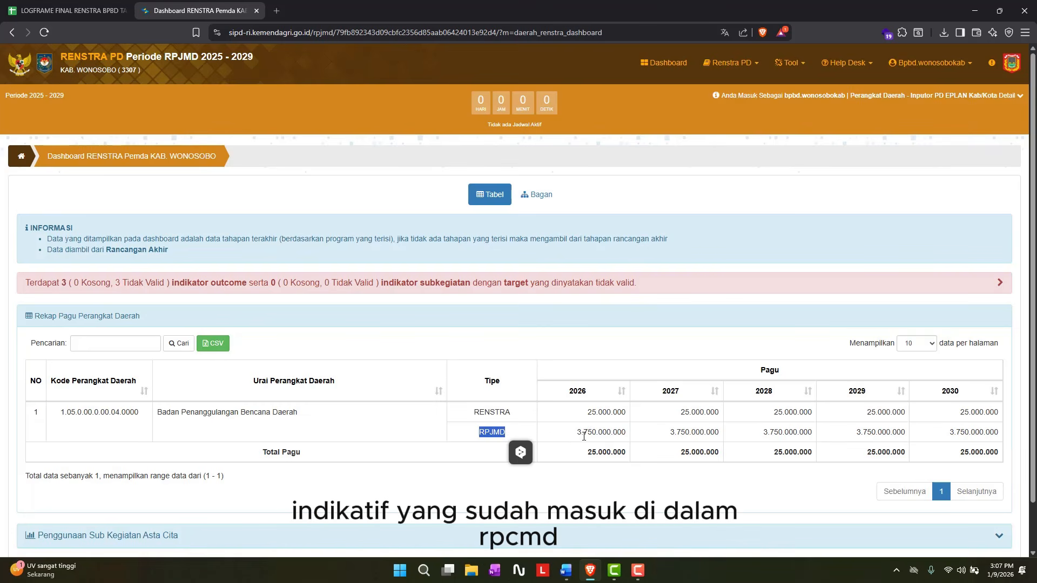
pyautogui.moveTo(503, 433); pyautogui.dragTo(640, 435)
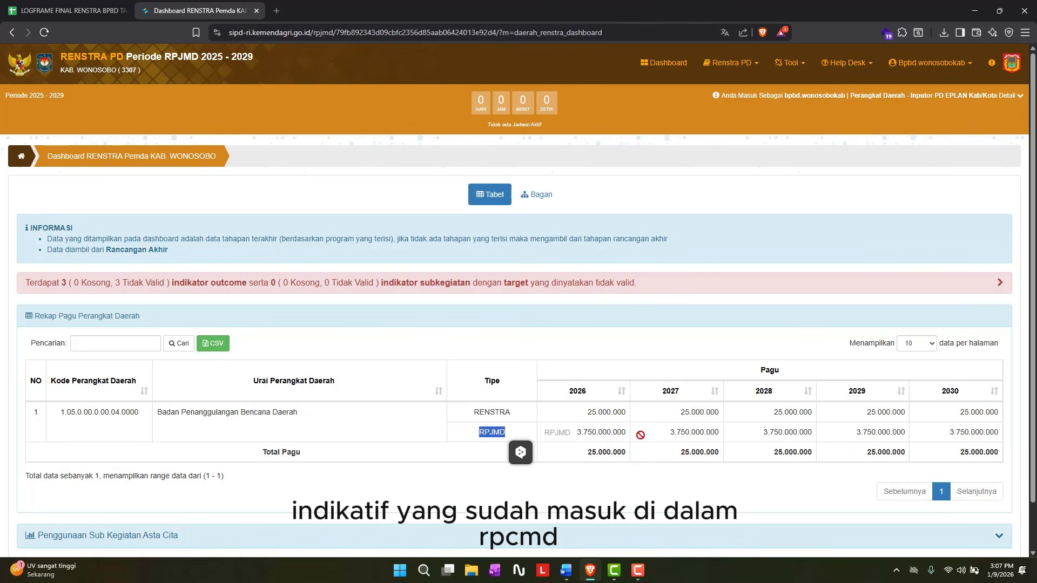
pyautogui.doubleClick(581, 435)
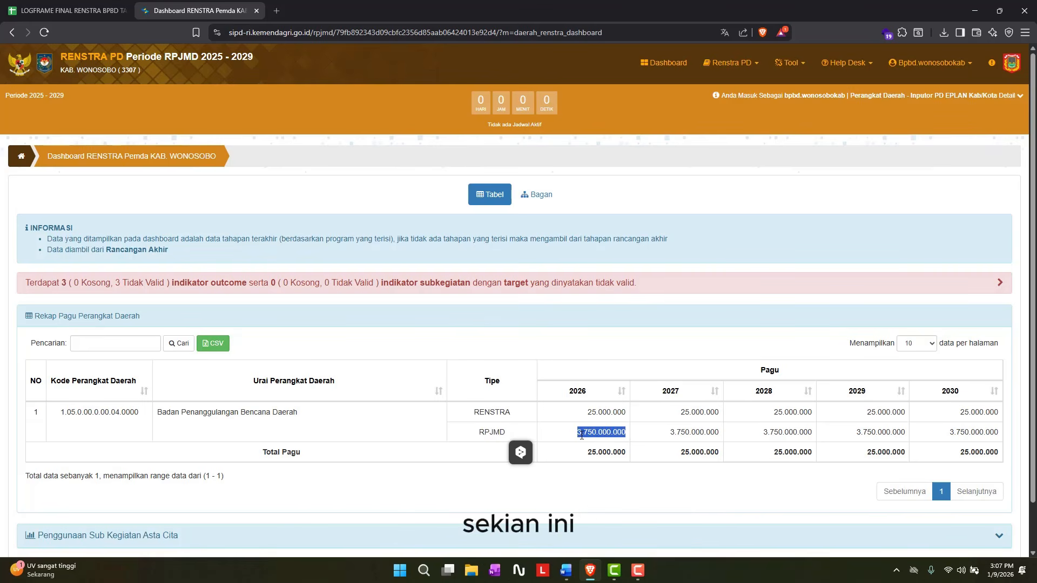
pyautogui.click(492, 416)
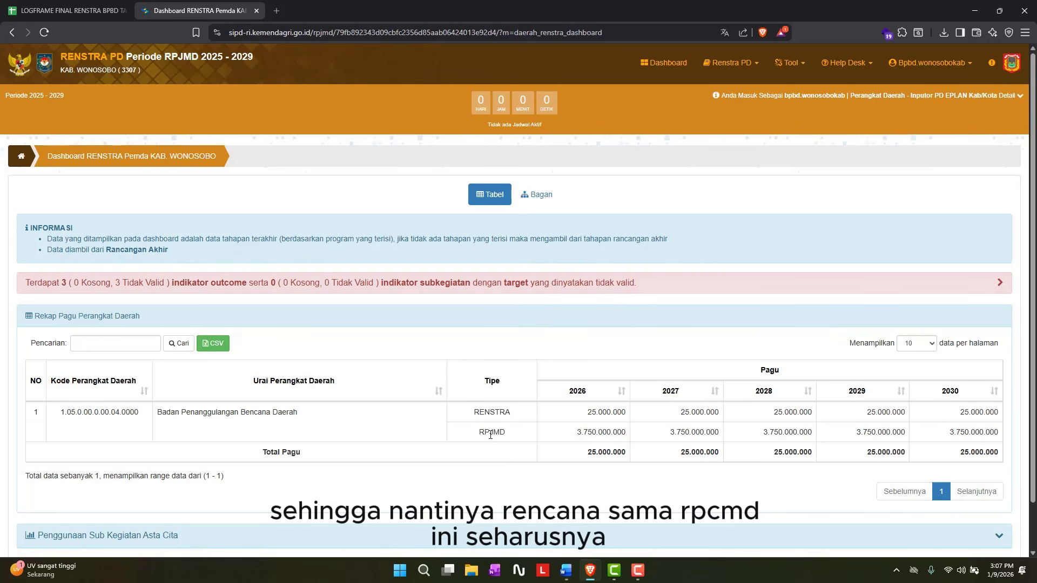
pyautogui.doubleClick(491, 434)
pyautogui.click(493, 412)
pyautogui.doubleClick(492, 412)
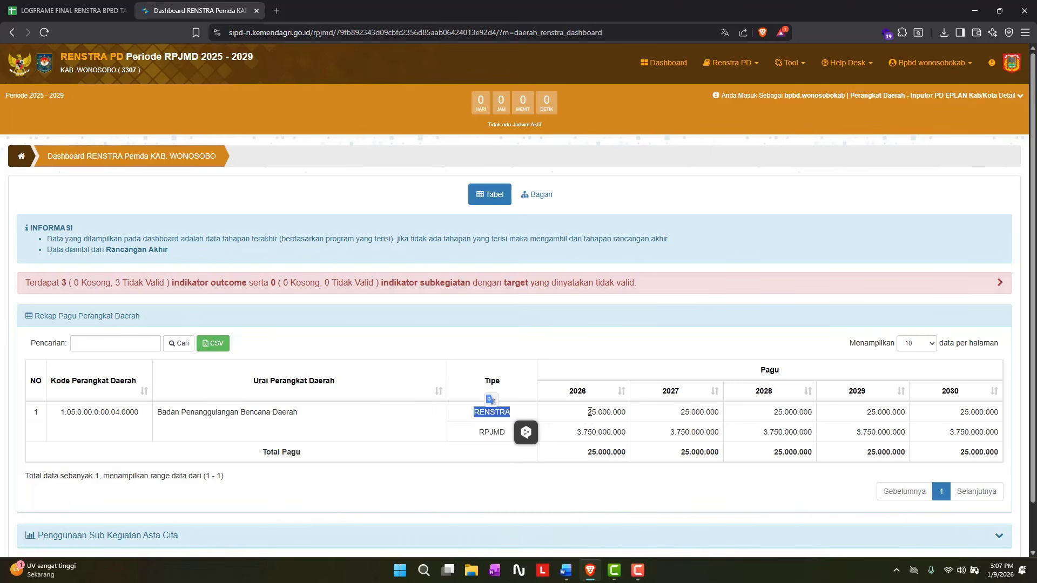
pyautogui.moveTo(578, 434); pyautogui.dragTo(639, 436)
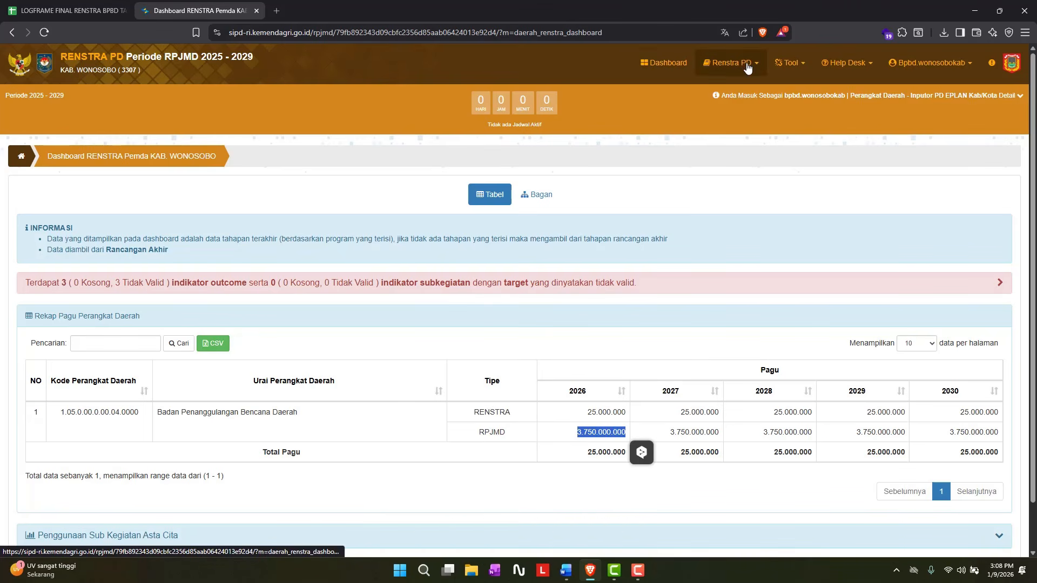
# Open the Tujuan page of Renstra PD's Rancangan Akhir stage and start adding a new tujuan
pyautogui.click(747, 67)
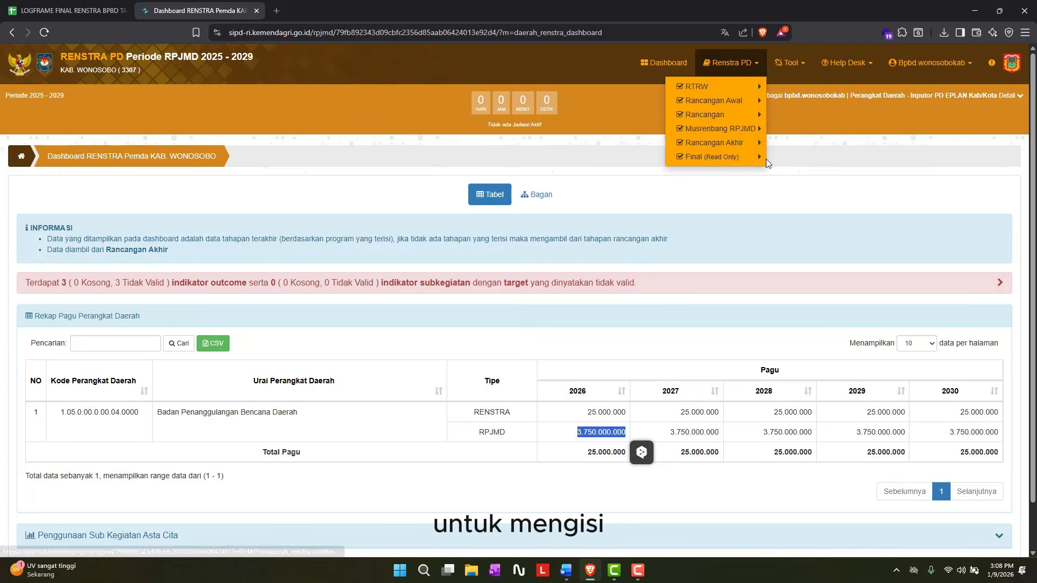
pyautogui.click(745, 73)
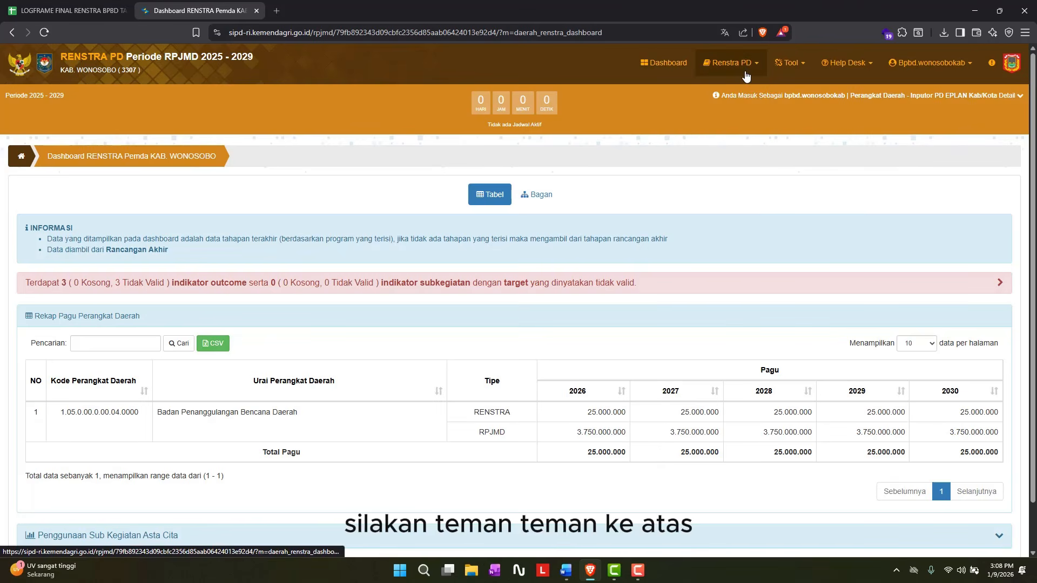
pyautogui.click(746, 74)
pyautogui.moveTo(738, 143)
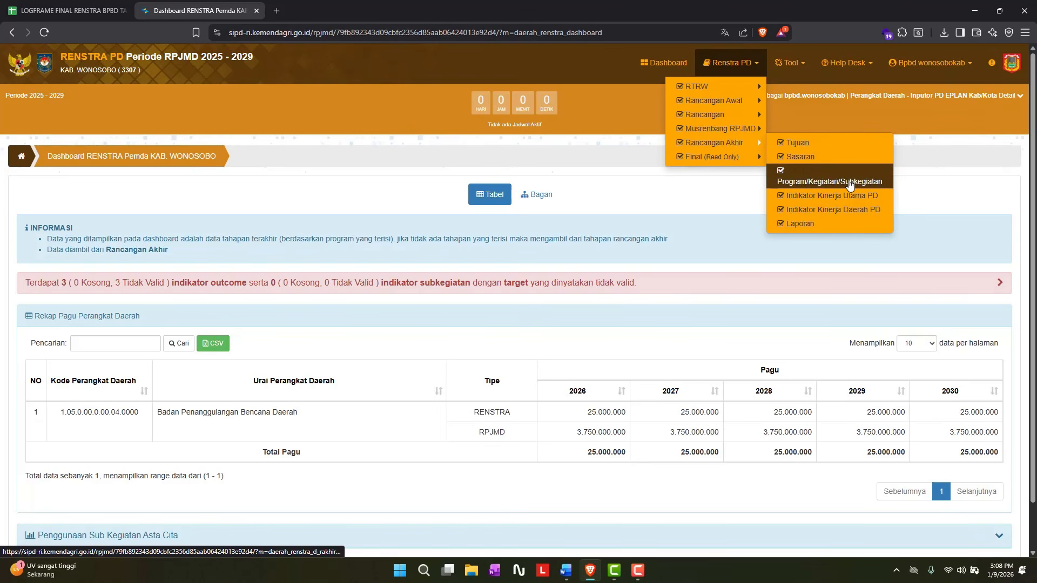
pyautogui.click(820, 148)
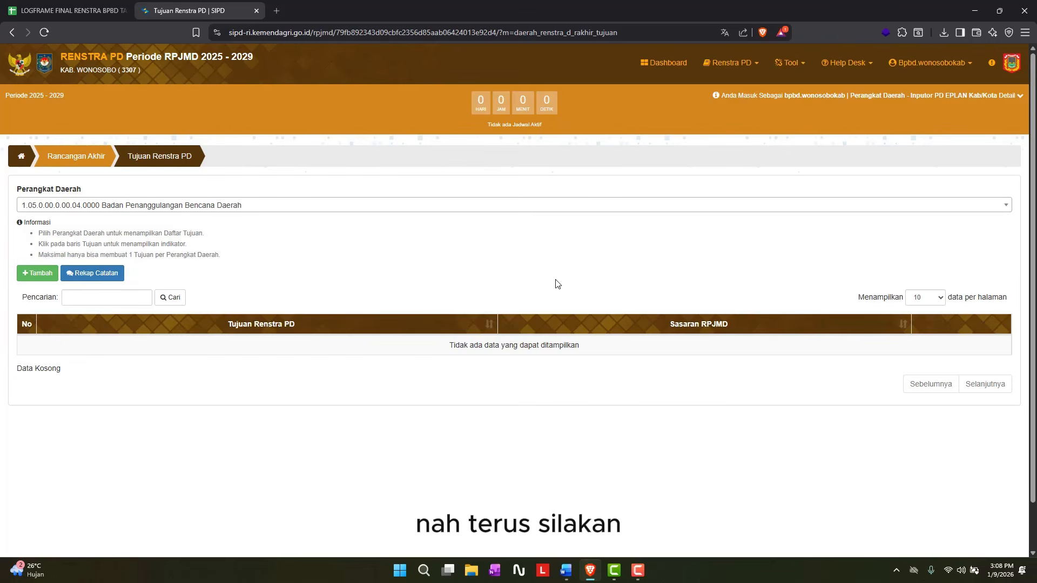
pyautogui.click(38, 278)
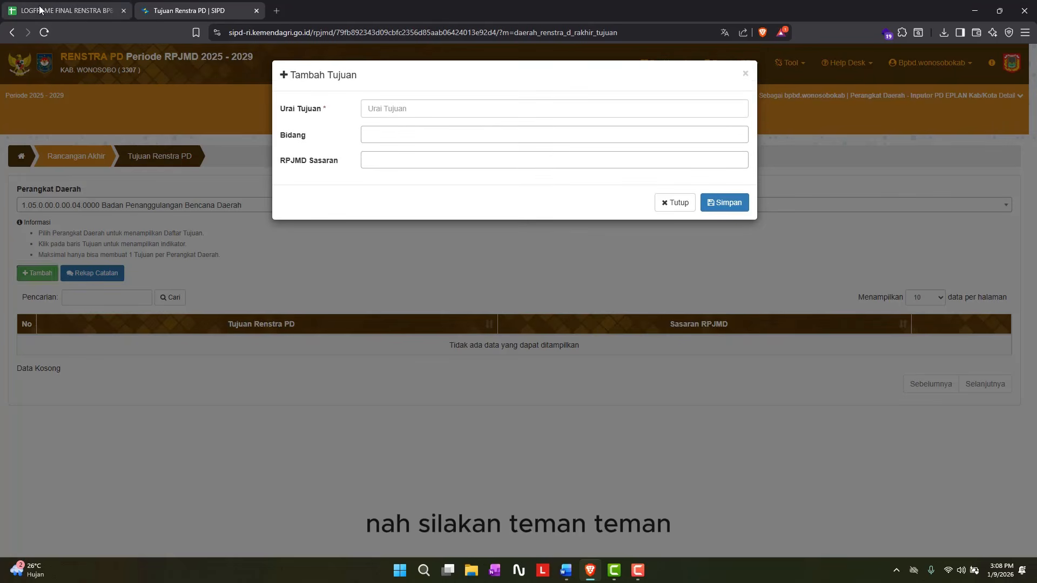
# Copy the Tujuan PD text "Meningkatkan ketahanan daerah dalam menghadapi bencana, kebakaran dan penyelamatan" from the logframe spreadsheet into the new entry's Urai Tujuan
pyautogui.click(68, 11)
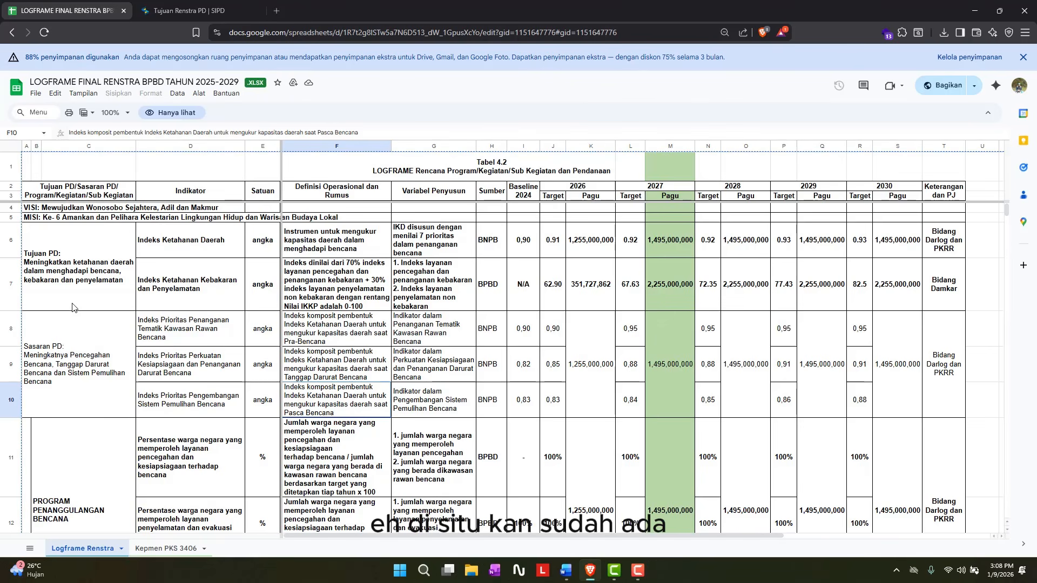
pyautogui.click(84, 247)
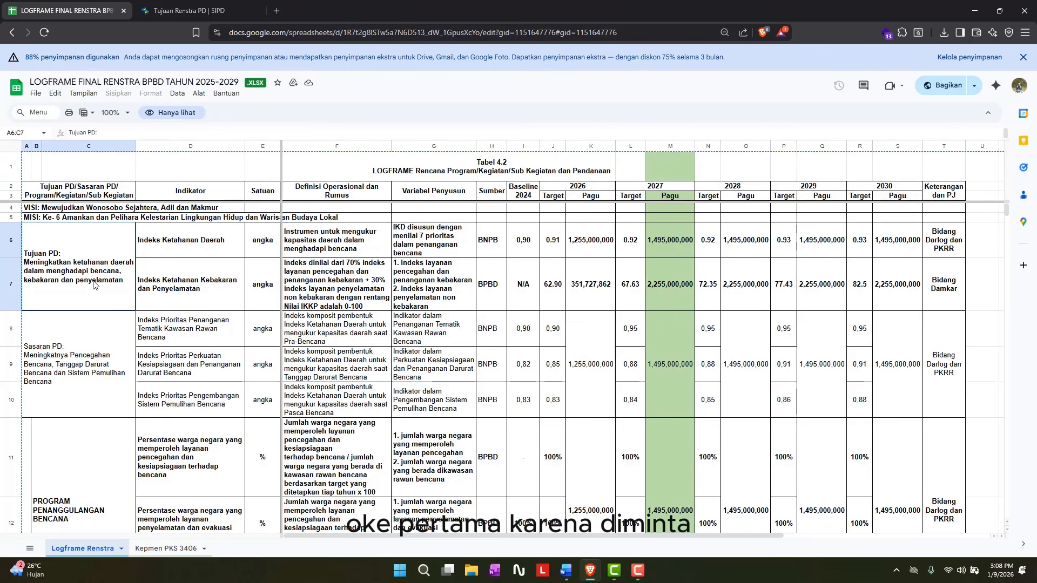
pyautogui.click(116, 264)
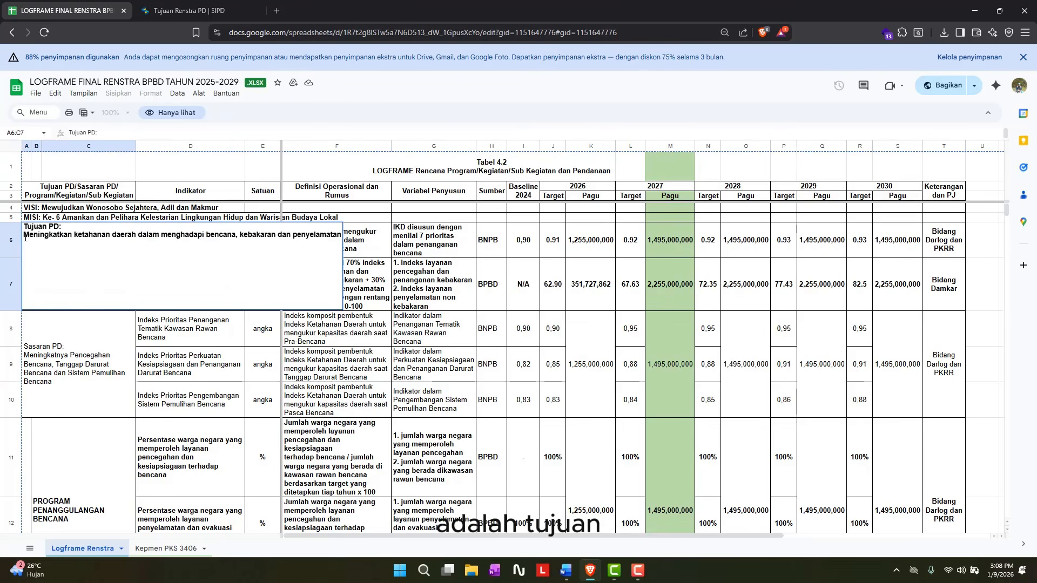
pyautogui.moveTo(25, 238); pyautogui.dragTo(345, 241)
pyautogui.hotkey('ctrl', 'c')
pyautogui.click(172, 10)
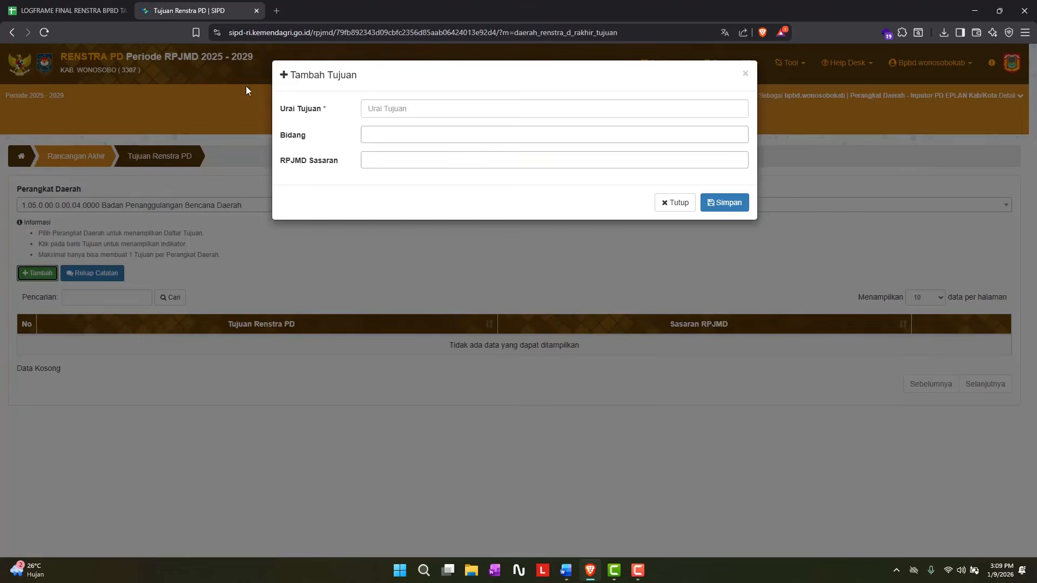
pyautogui.click(386, 111)
pyautogui.hotkey('ctrl', 'v')
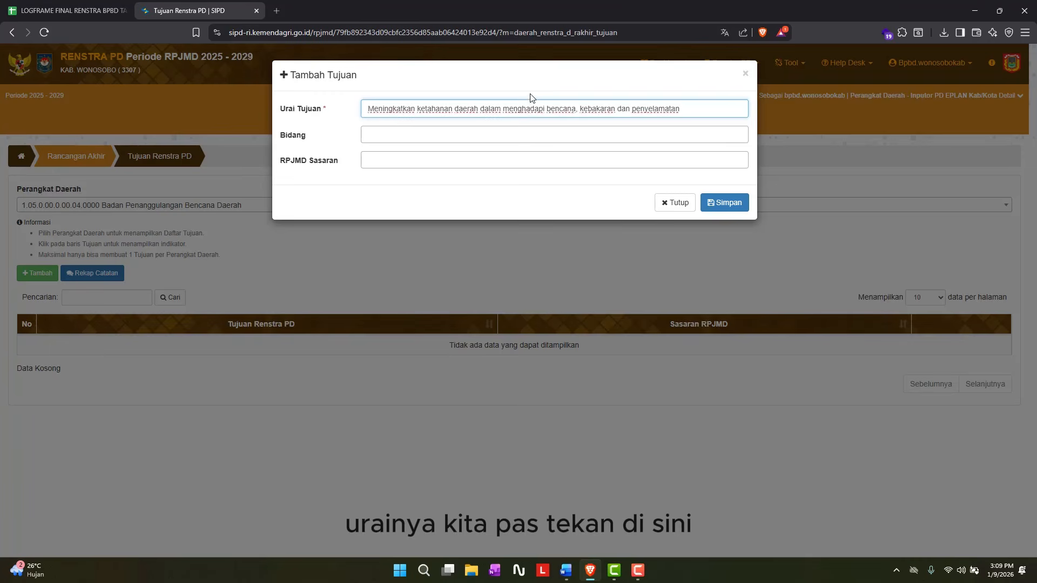
# Set the Bidang to 1.05 Urusan Pemerintahan Bidang Ketenteraman dan Ketertiban Umum serta Perlindungan Masyarakat and browse the RPJMD Sasaran options
pyautogui.click(413, 138)
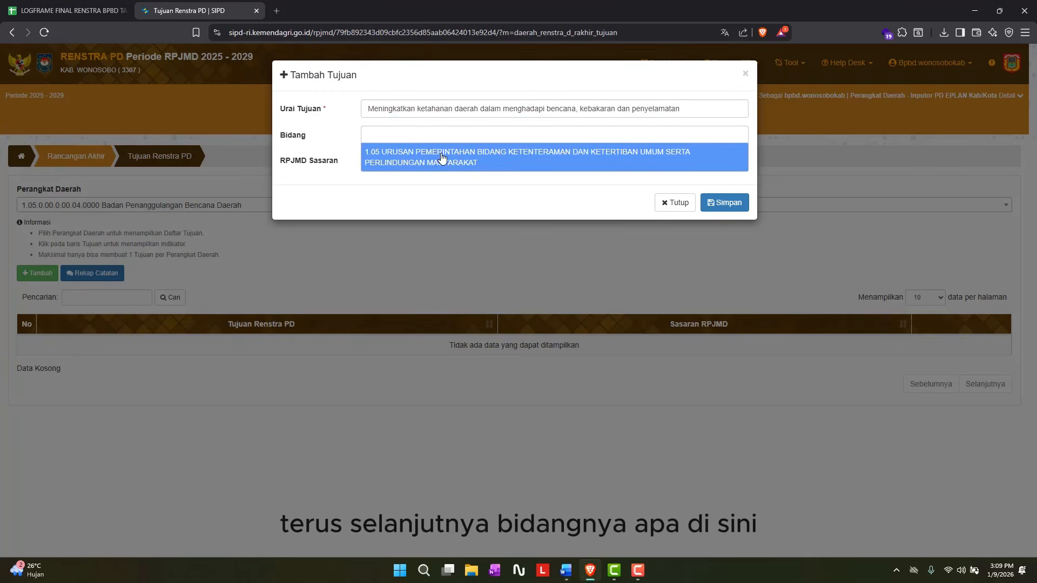
pyautogui.click(442, 158)
pyautogui.click(394, 186)
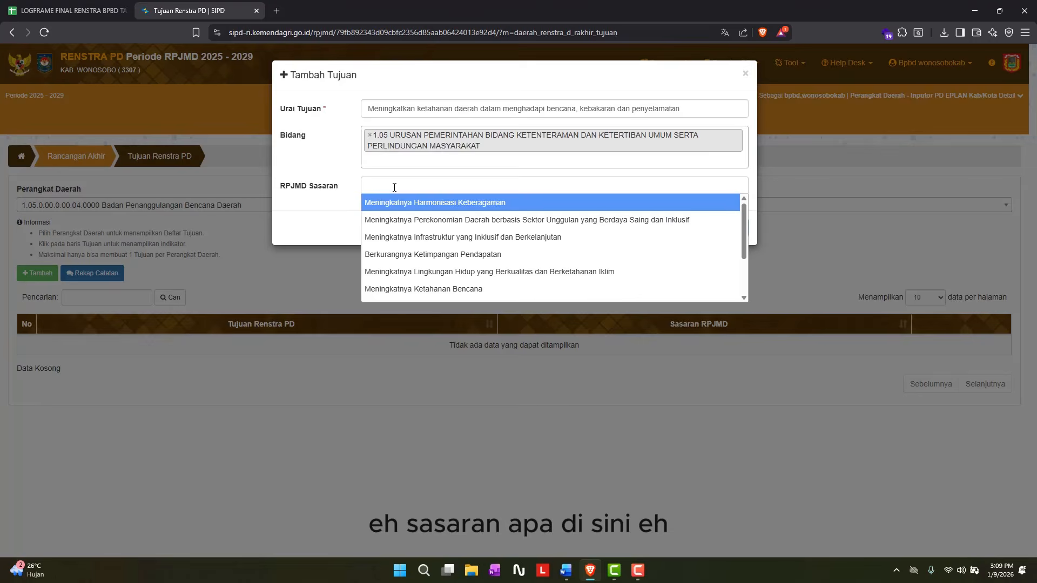
pyautogui.scroll(-1, 414, 246)
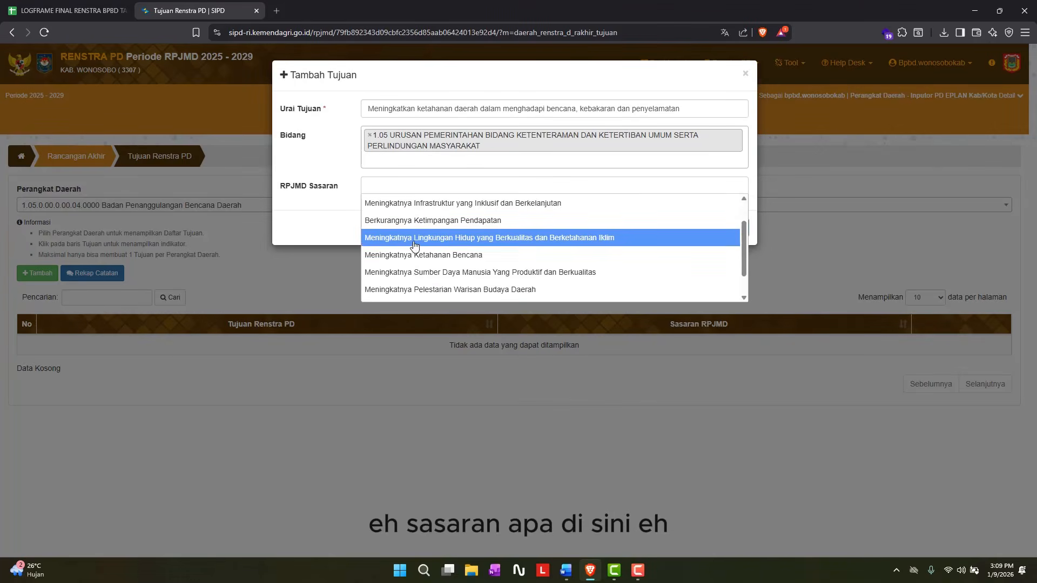
pyautogui.scroll(1, 414, 246)
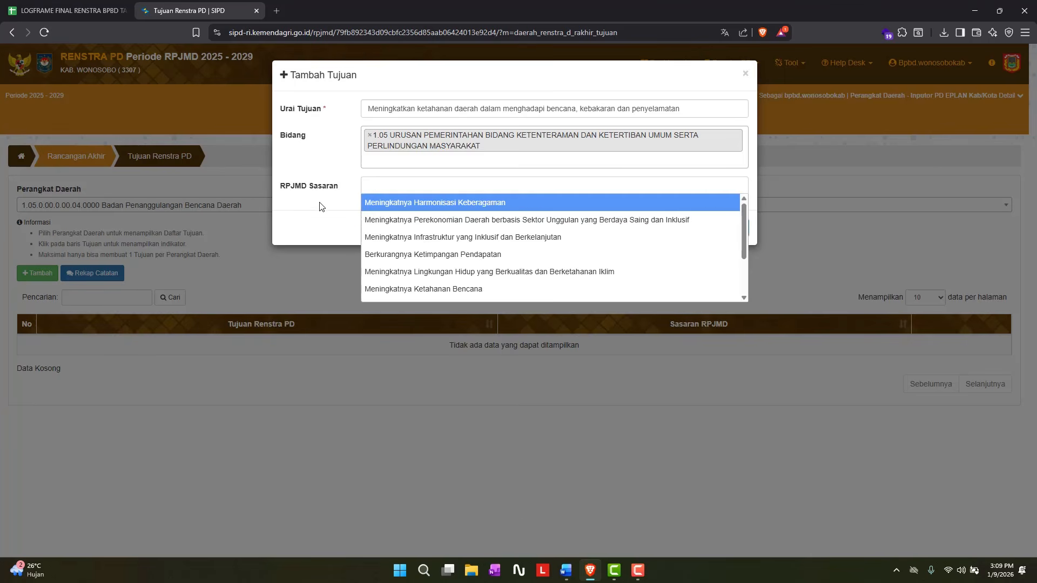
pyautogui.scroll(-2, 433, 257)
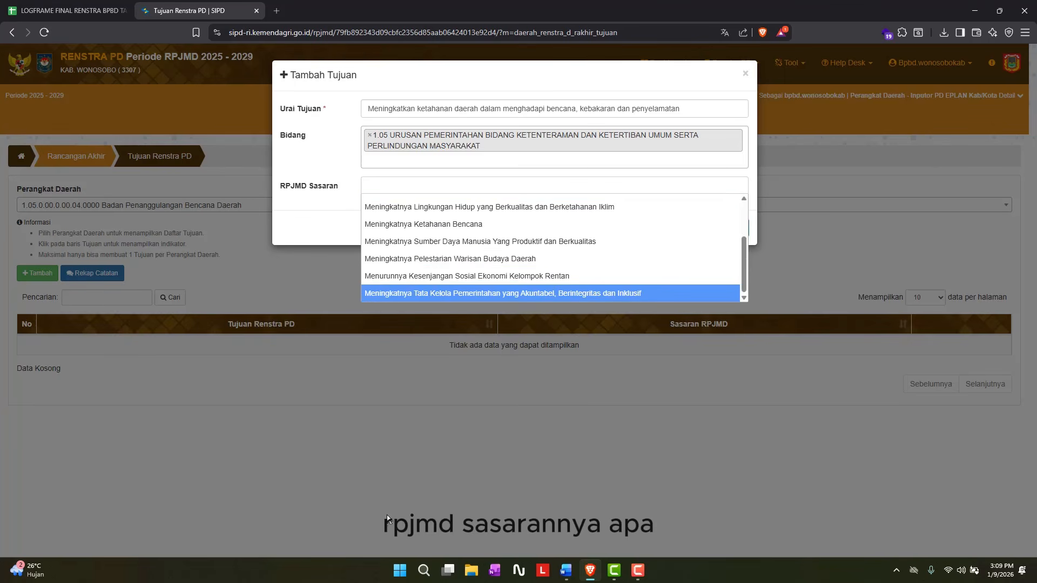
pyautogui.click(51, 6)
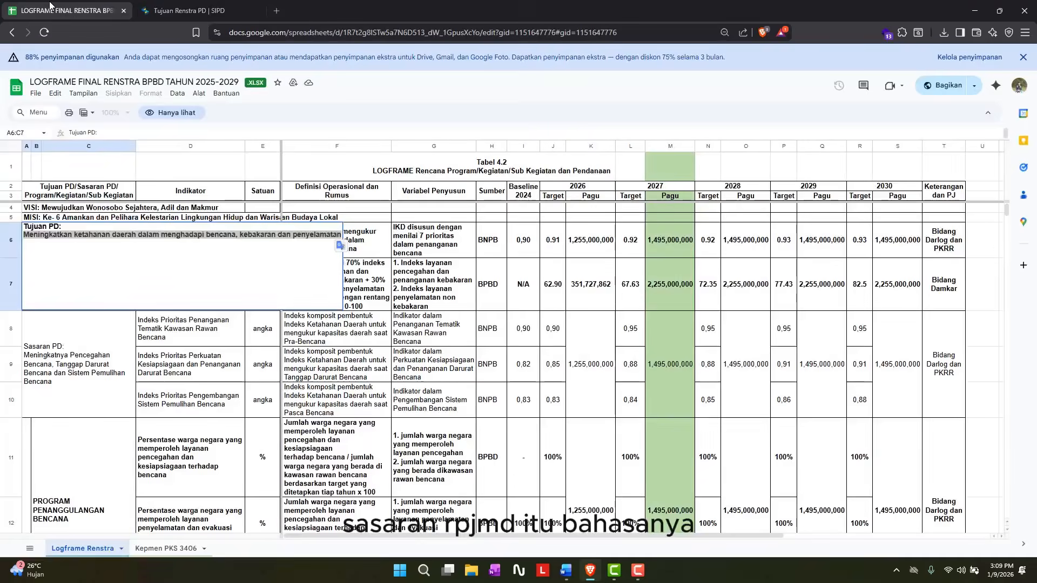
pyautogui.click(158, 360)
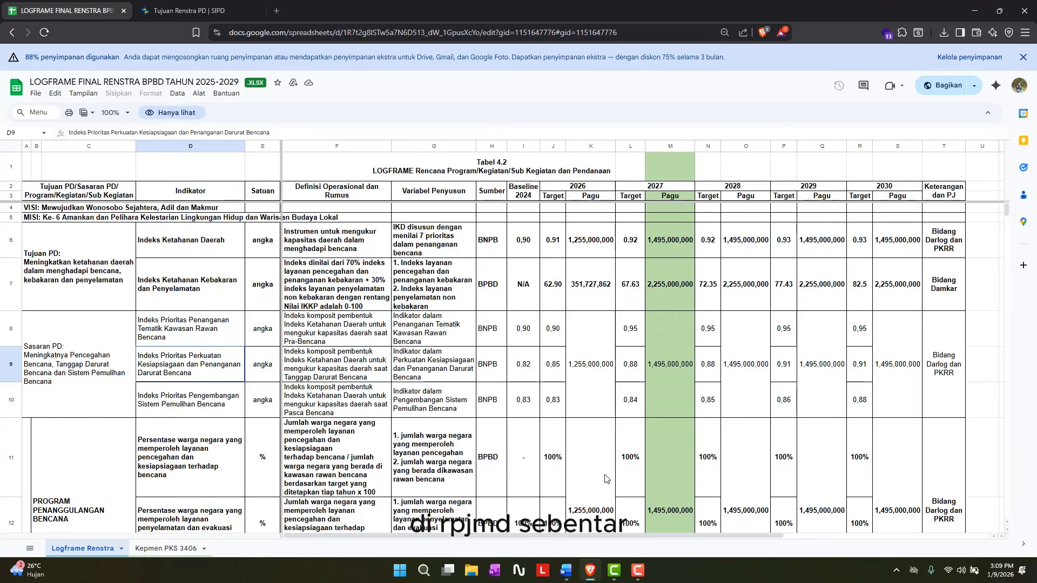
pyautogui.click(400, 562)
pyautogui.click(439, 264)
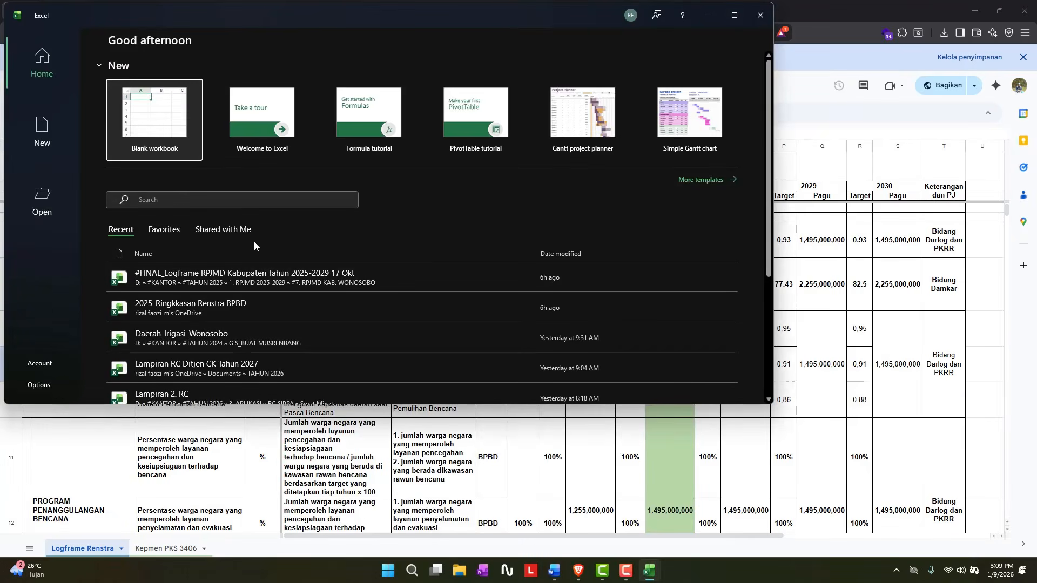
pyautogui.click(254, 275)
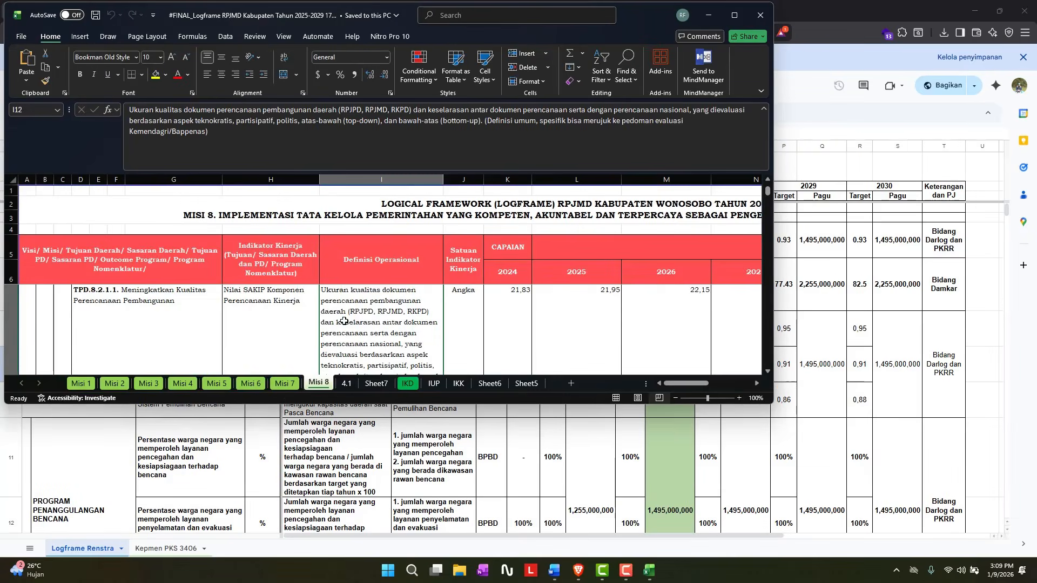
# Look up the wording of sasaran SD.6.4.1 on the Misi 6 sheet, with the workbook window enlarged
pyautogui.click(249, 384)
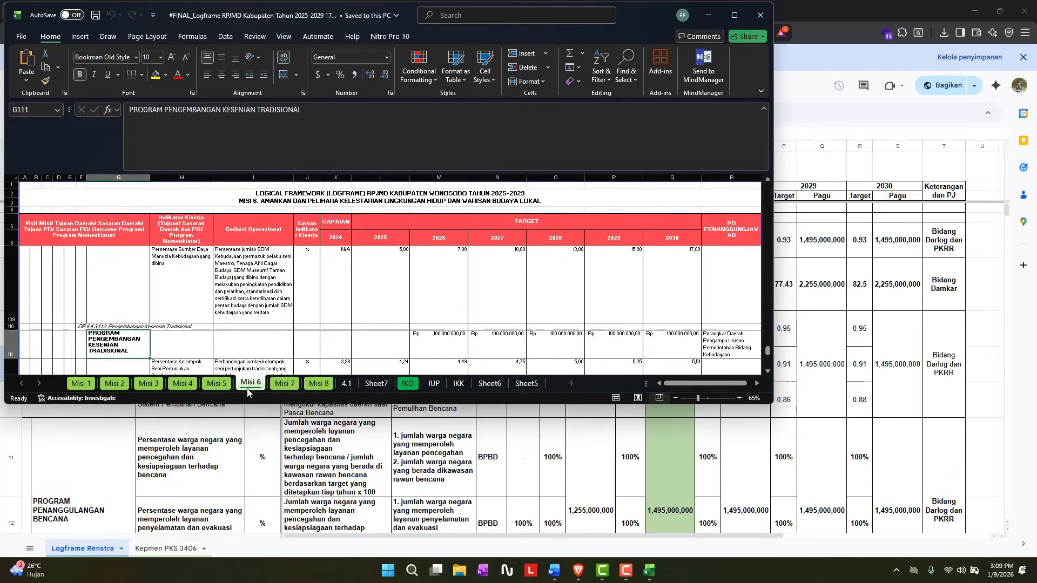
pyautogui.click(734, 15)
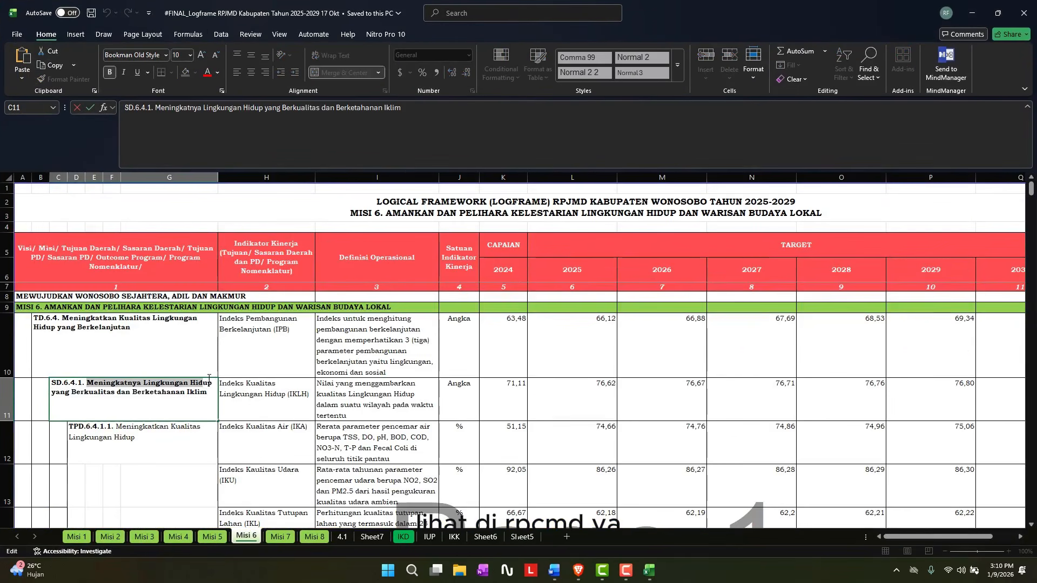
pyautogui.moveTo(87, 384); pyautogui.dragTo(213, 398)
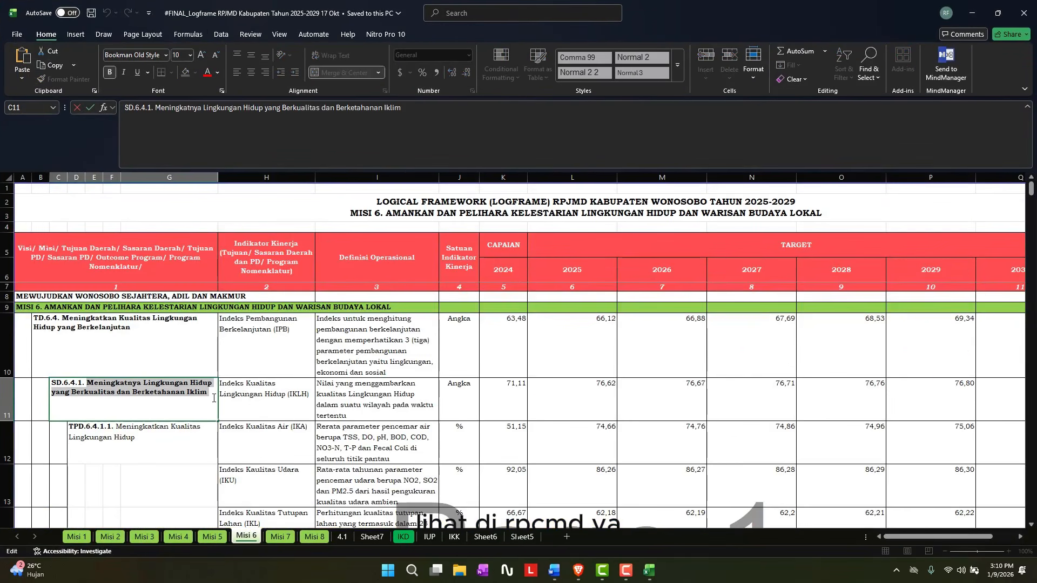
pyautogui.click(322, 391)
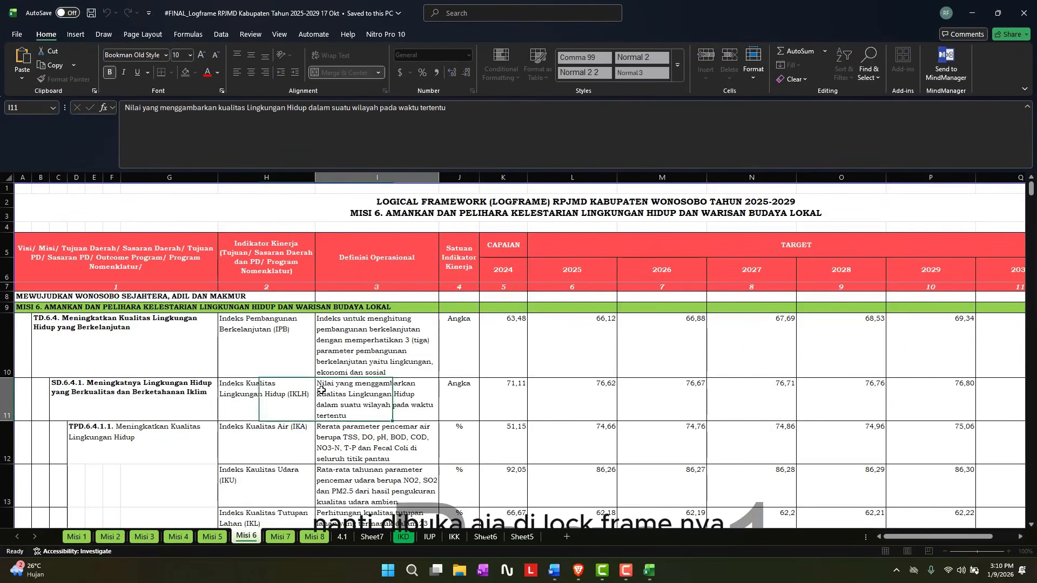
# Switch back to SIPD and set the RPJMD Sasaran to "Meningkatnya Lingkungan Hidup yang Berkualitas dan Berketahanan Iklim"
pyautogui.click(577, 577)
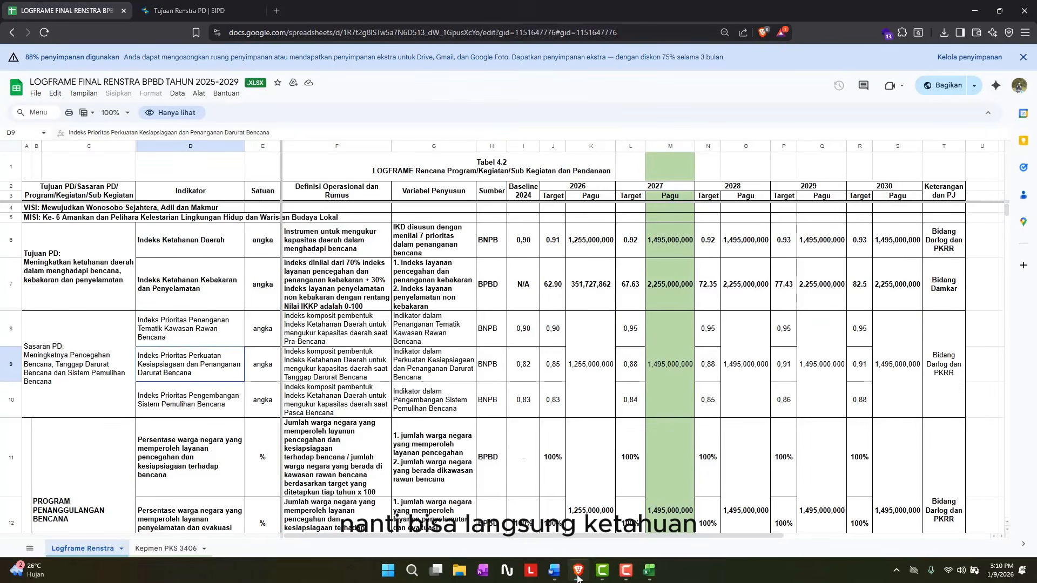
pyautogui.click(189, 10)
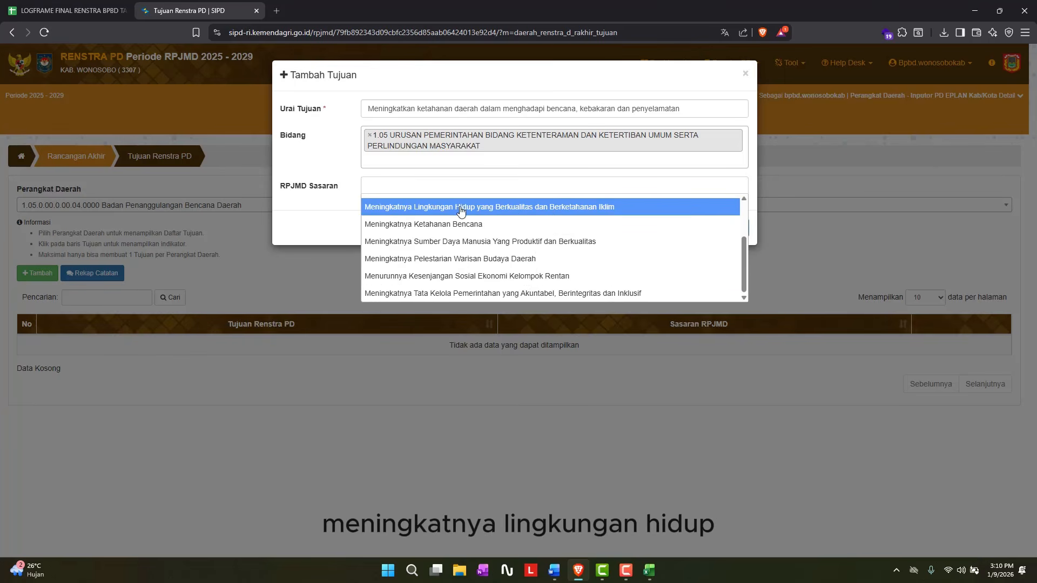
pyautogui.click(556, 216)
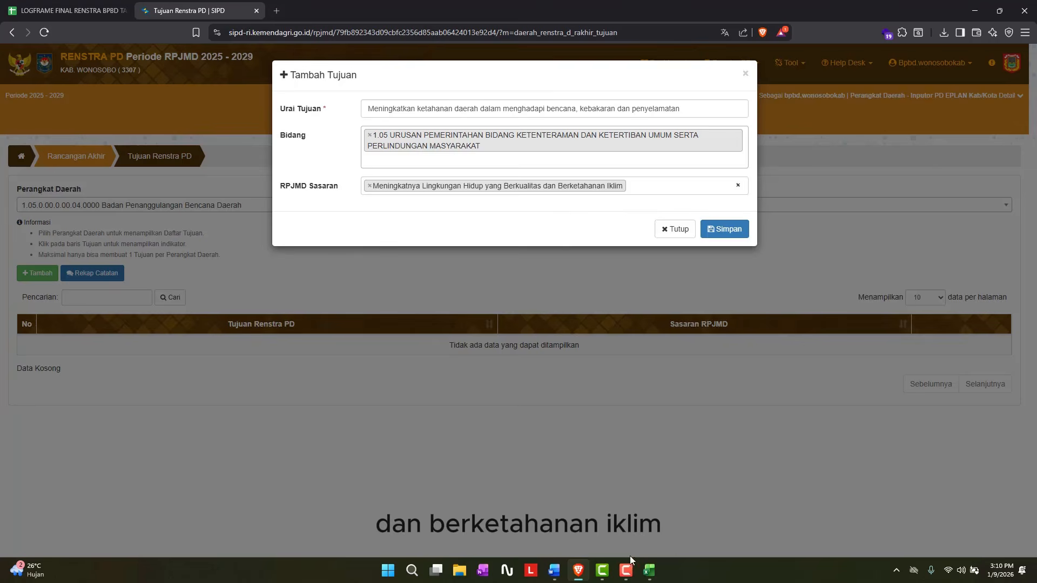
# Recheck tujuan TD.6.4 on the Misi 6 sheet of the RPJMD logframe in Excel, return to SIPD and save the new Tujuan
pyautogui.click(649, 571)
pyautogui.click(163, 342)
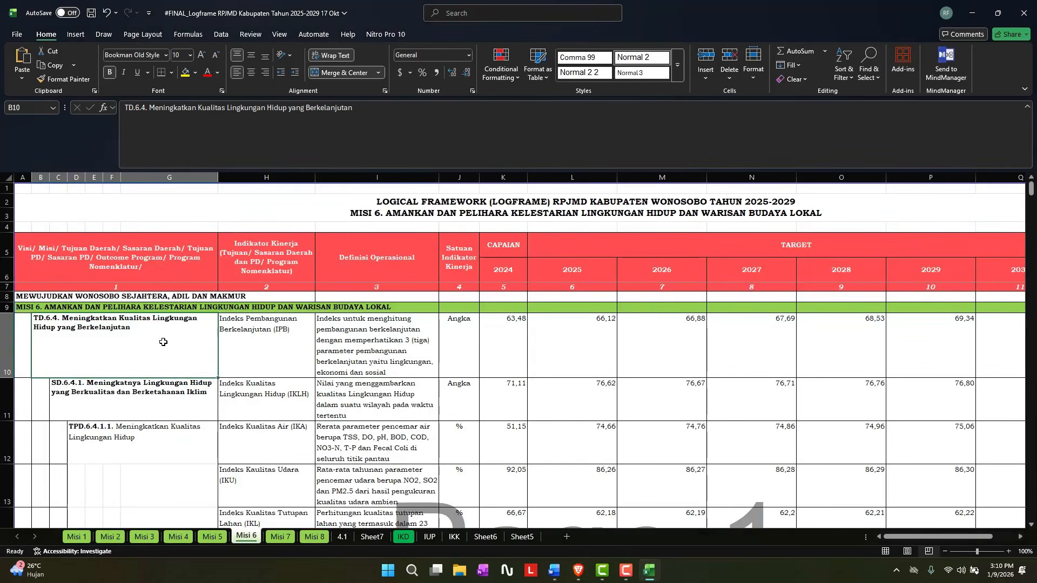
pyautogui.click(578, 571)
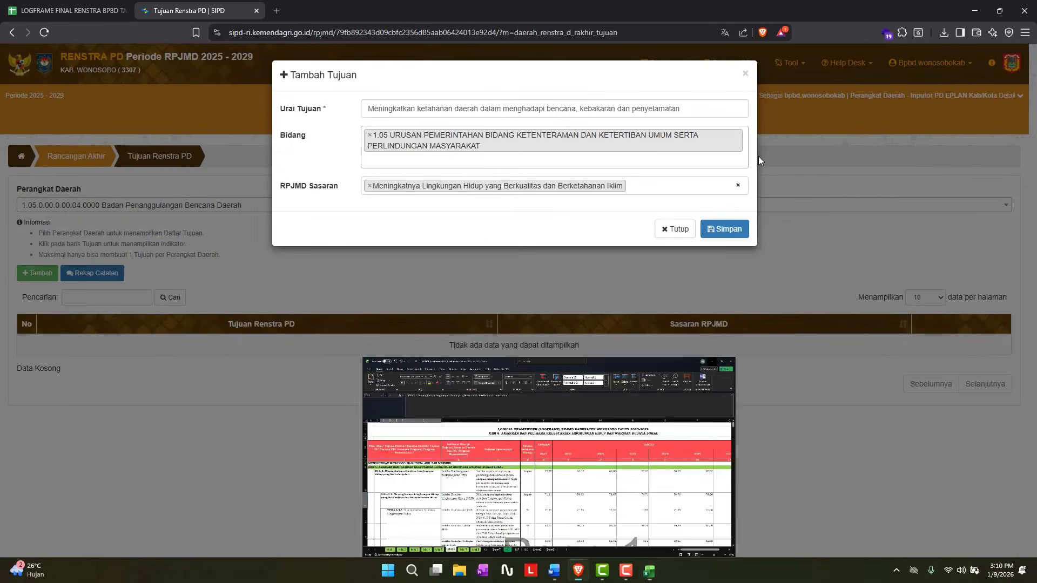
pyautogui.click(725, 229)
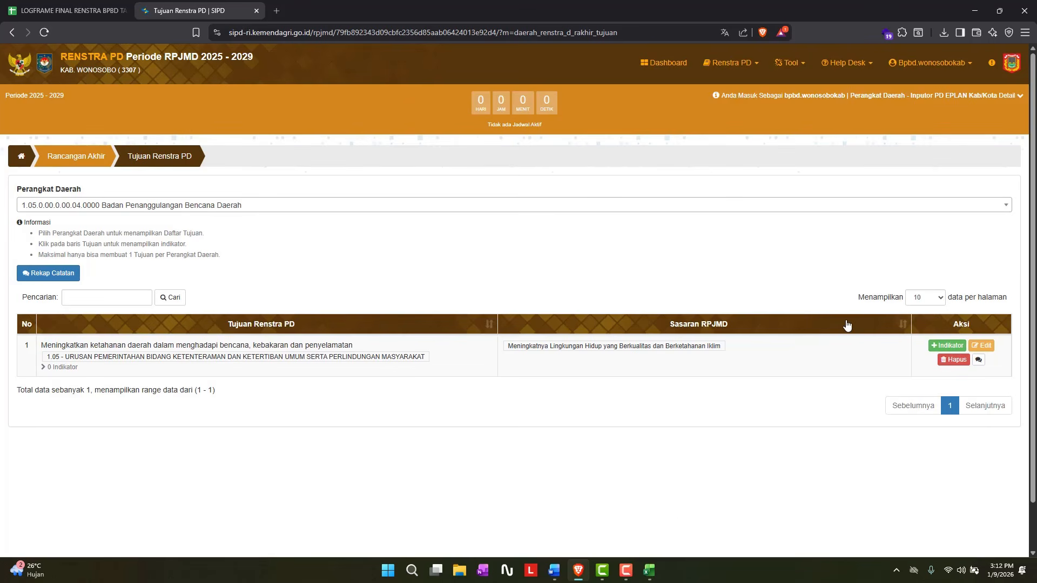
# Start a new indicator for the saved Tujuan and copy the indicator name "Indeks Ketahanan Daerah" from the BPBD logframe
pyautogui.click(938, 351)
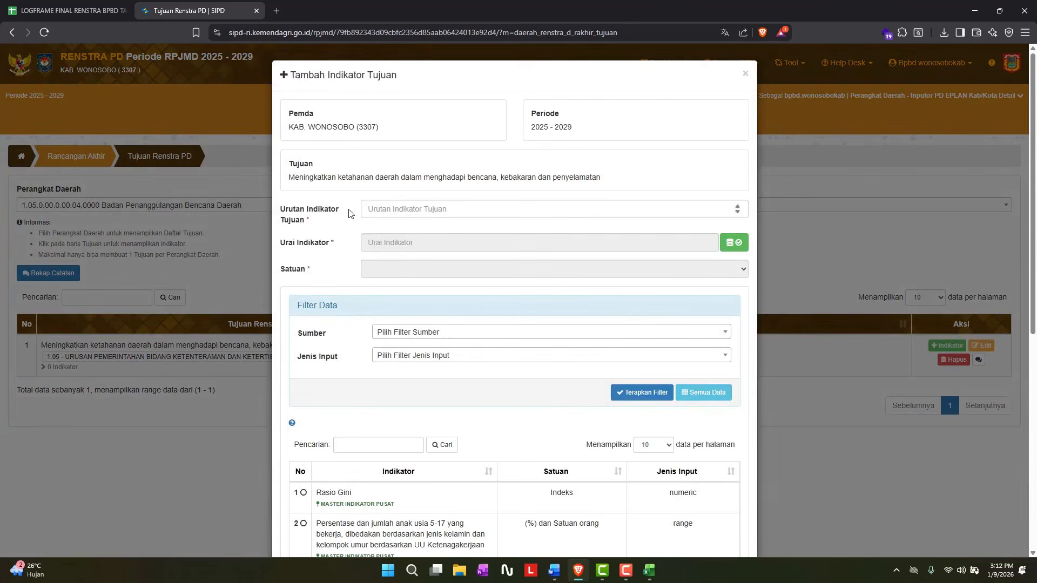
pyautogui.click(65, 11)
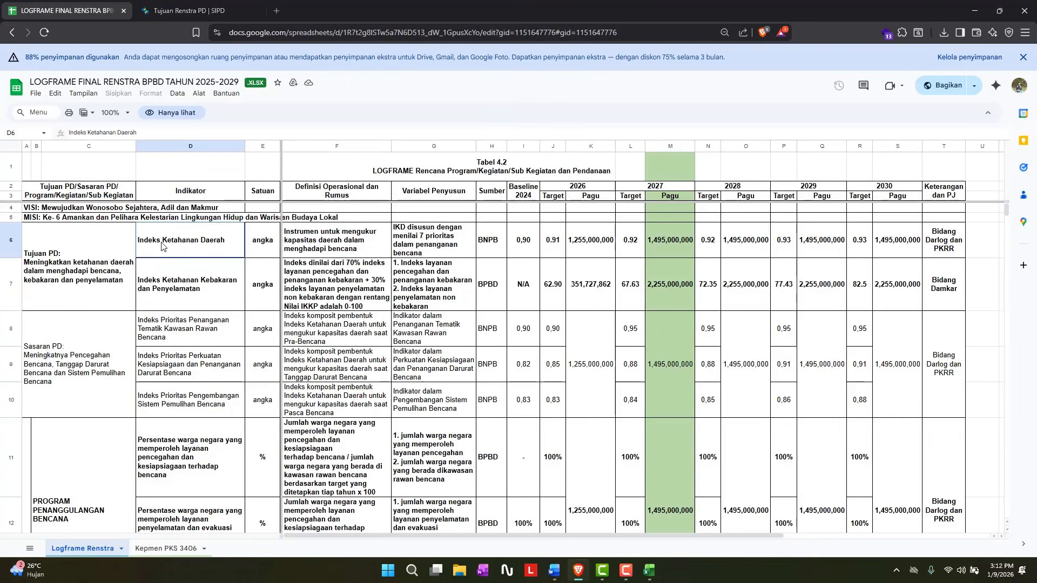
pyautogui.click(73, 261)
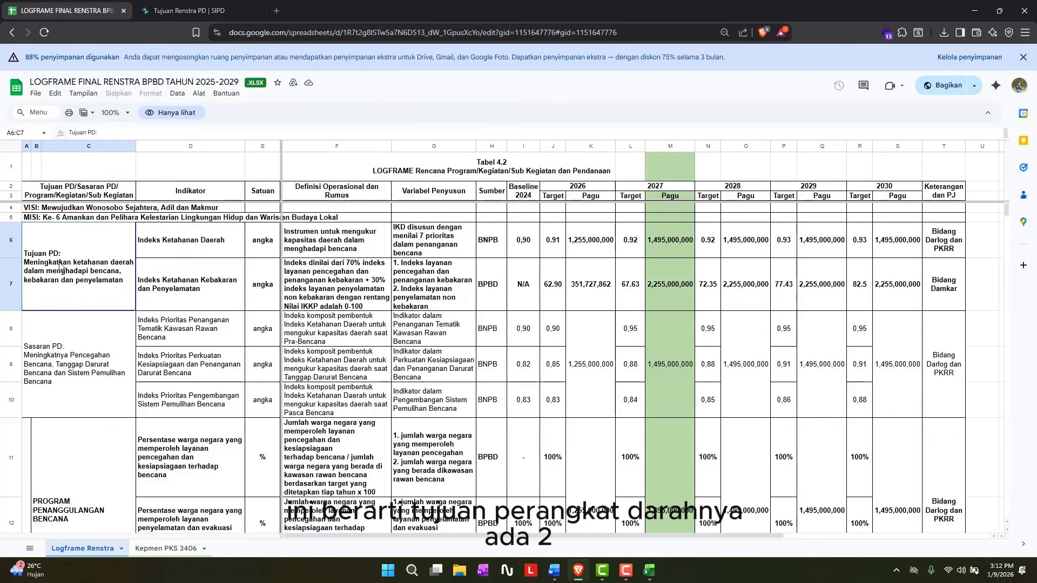
pyautogui.doubleClick(177, 243)
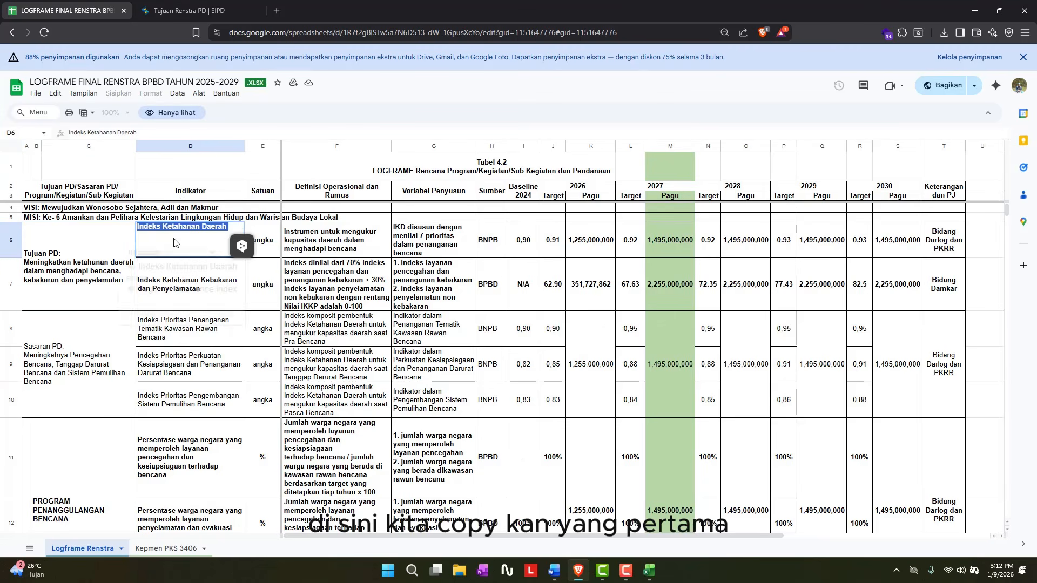
# Set the Urutan Indikator Tujuan to 1 in SIPD and recheck the tujuan indicators in the BPBD logframe
pyautogui.click(184, 11)
pyautogui.click(390, 209)
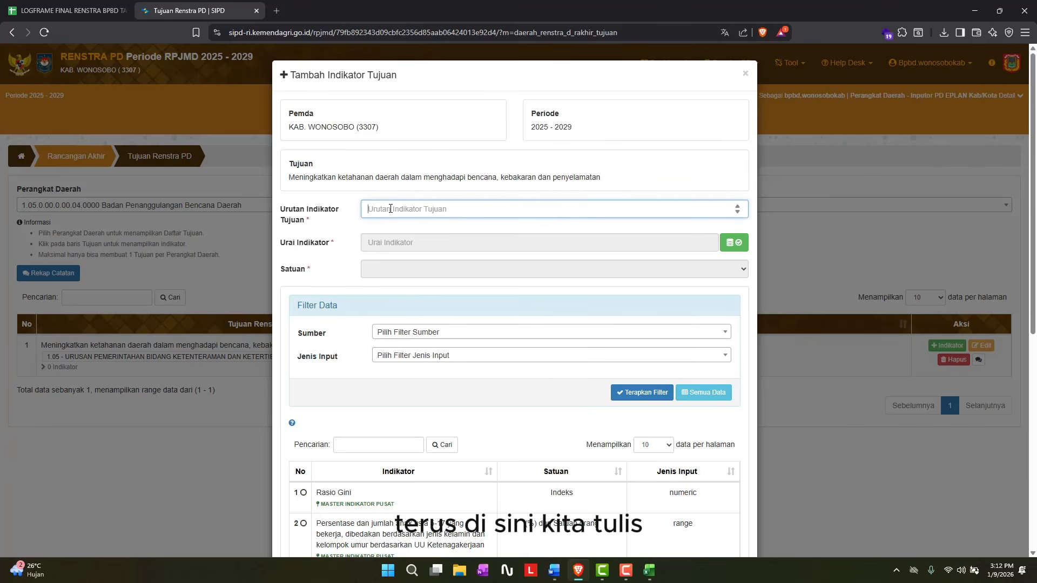
pyautogui.write('1')
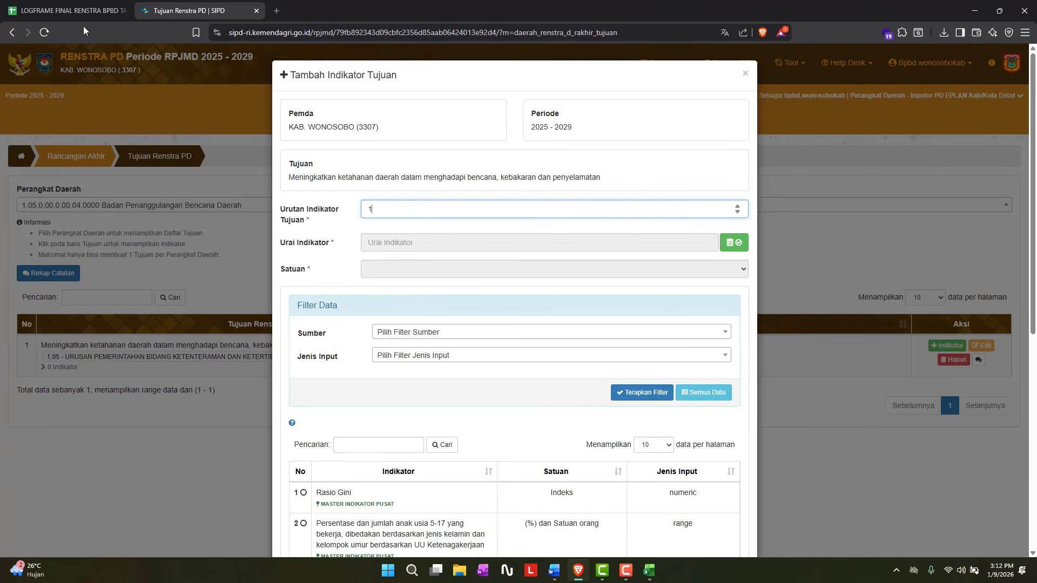
pyautogui.click(54, 10)
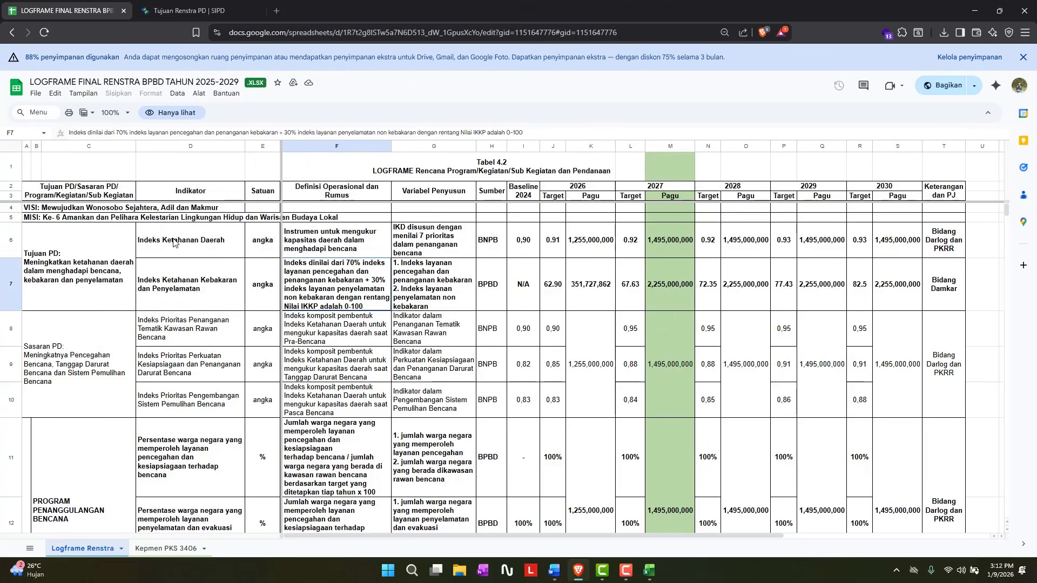
pyautogui.click(206, 11)
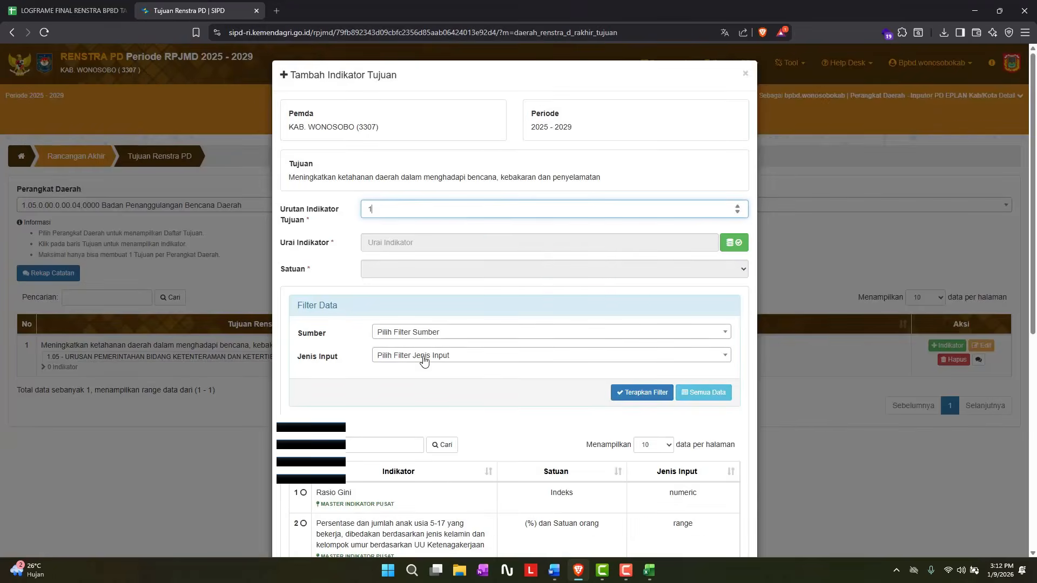
# Set the indicator list's Sumber filter to Daerah and leave the Jenis Input filter unselected
pyautogui.click(404, 334)
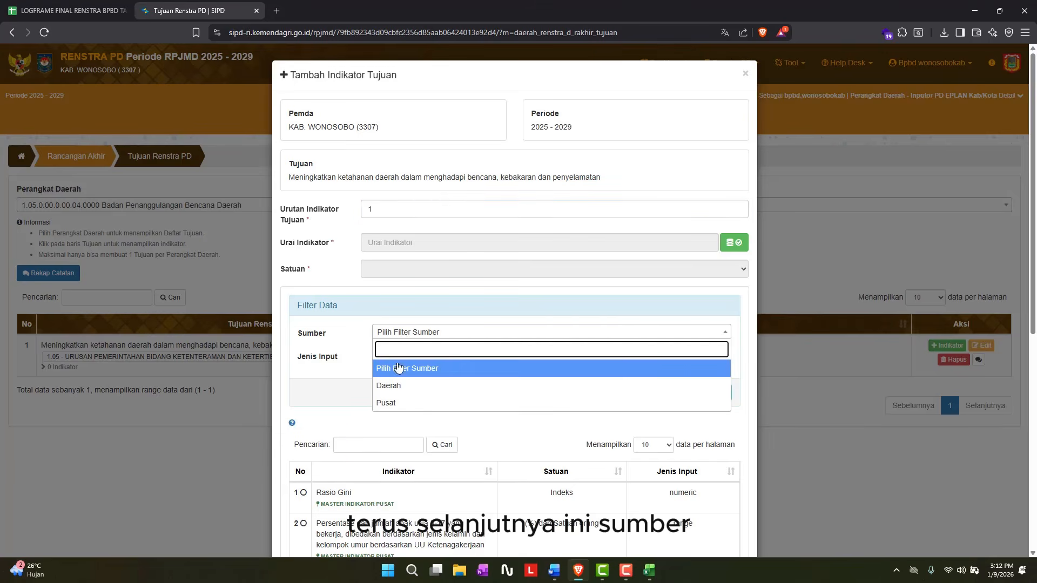
pyautogui.click(397, 393)
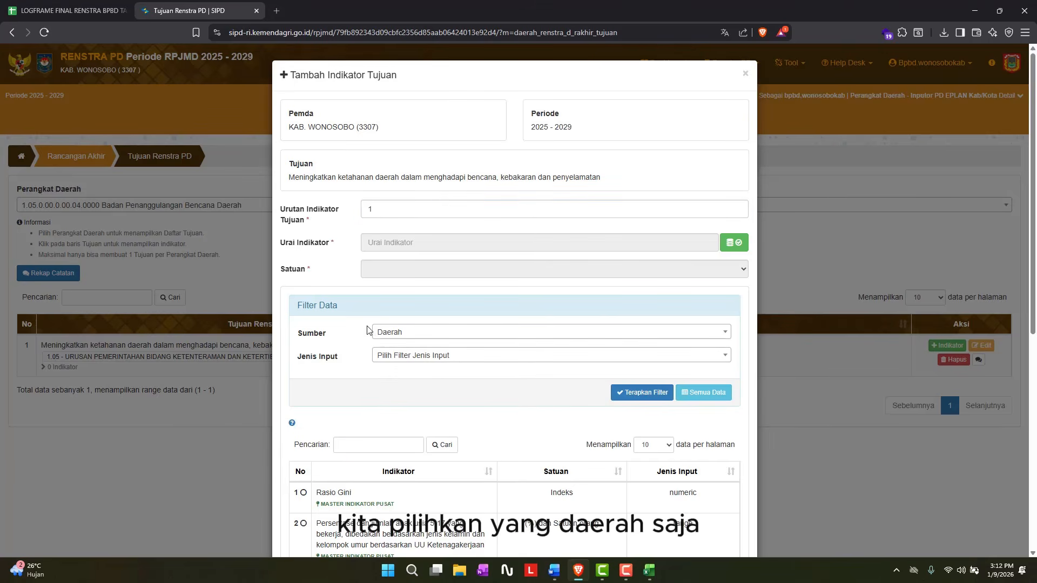
pyautogui.click(407, 357)
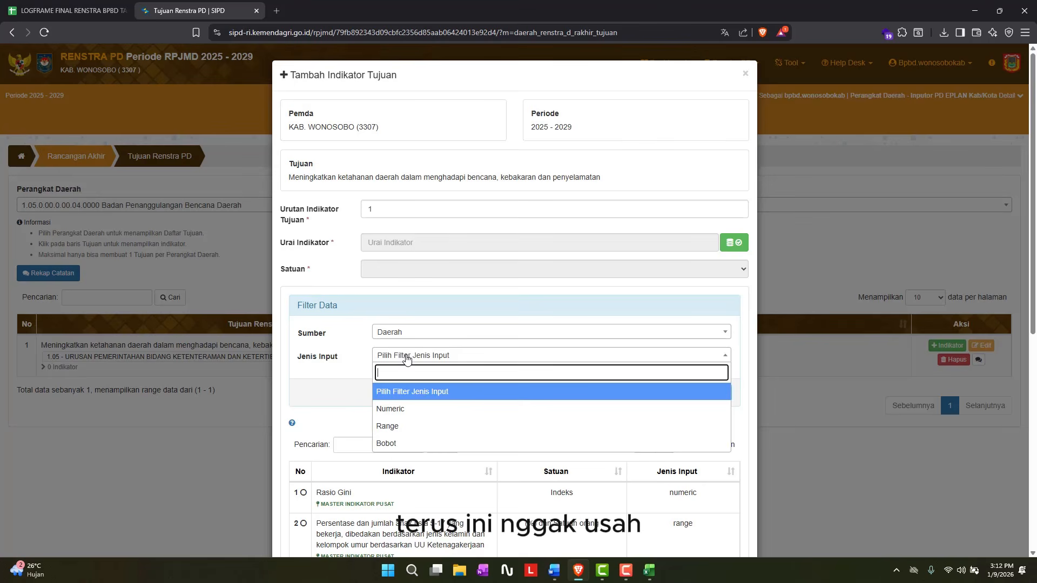
pyautogui.click(414, 358)
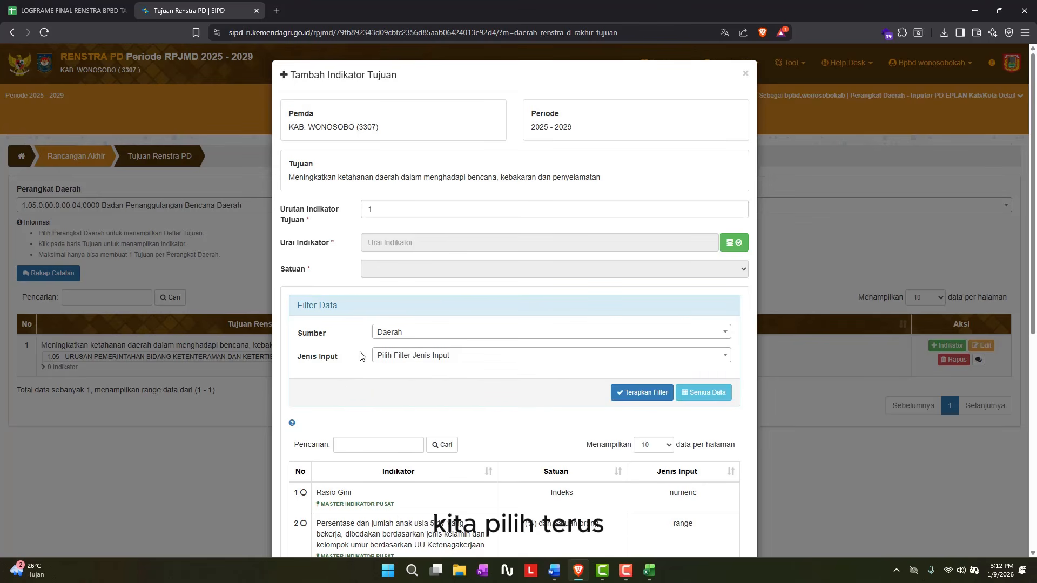
# Search the indicator list for "Indeks Ketahanan Daerah" and choose the matching entry as the Urai Indikator
pyautogui.click(367, 448)
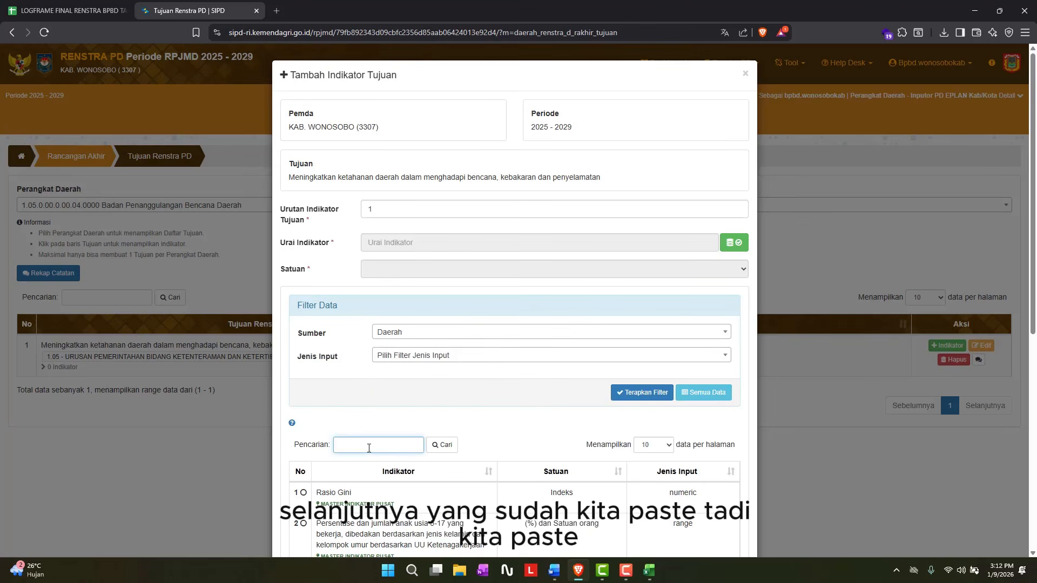
pyautogui.write('Indeks Ketahanan Daerah')
pyautogui.click(442, 450)
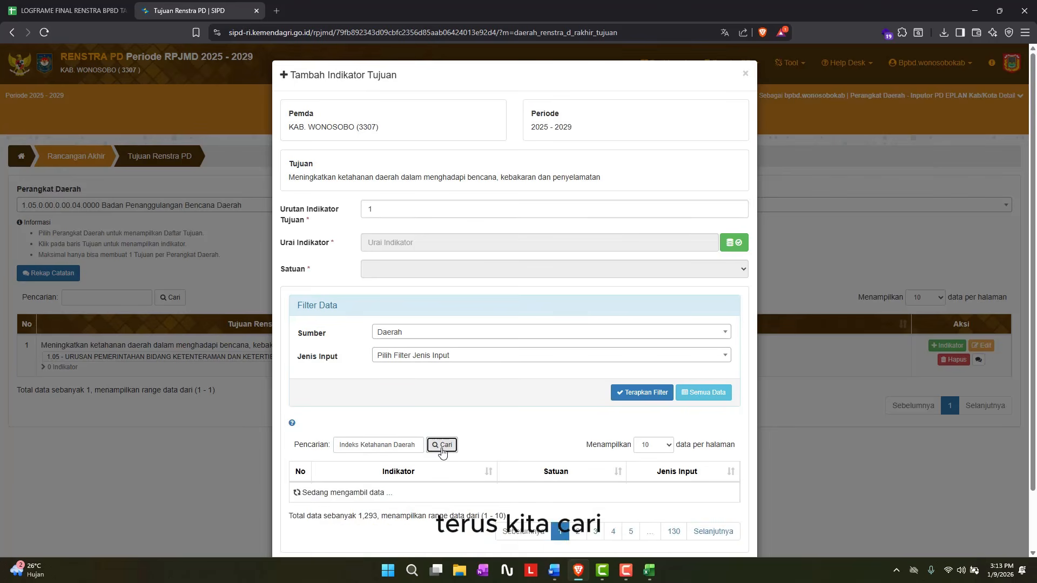
pyautogui.scroll(-2, 481, 448)
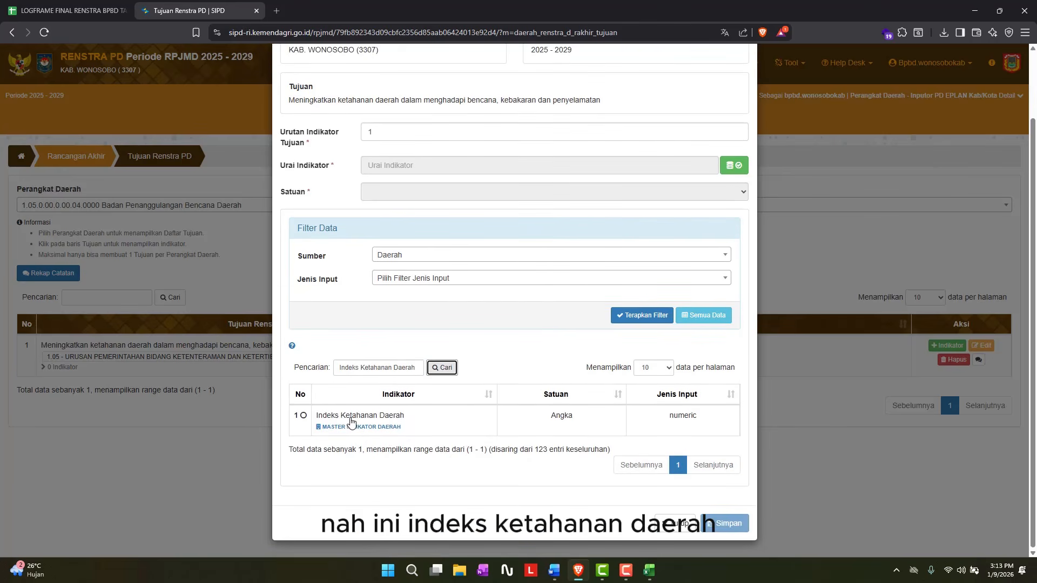
pyautogui.click(354, 422)
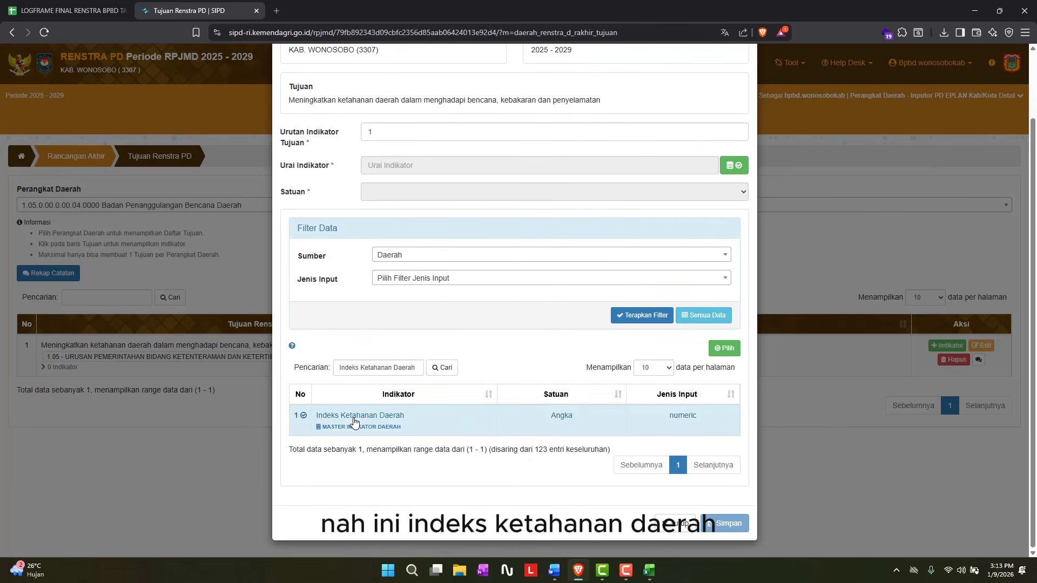
pyautogui.click(730, 350)
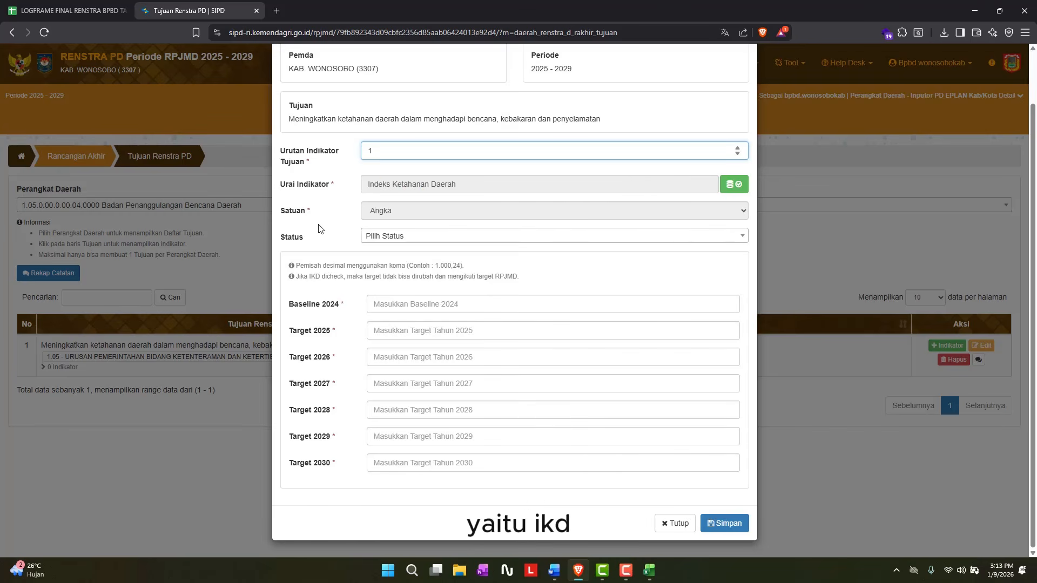
# Set the indicator's Status to Positif and copy the 2024 baseline 0,90 from the BPBD logframe into Baseline 2024
pyautogui.click(417, 238)
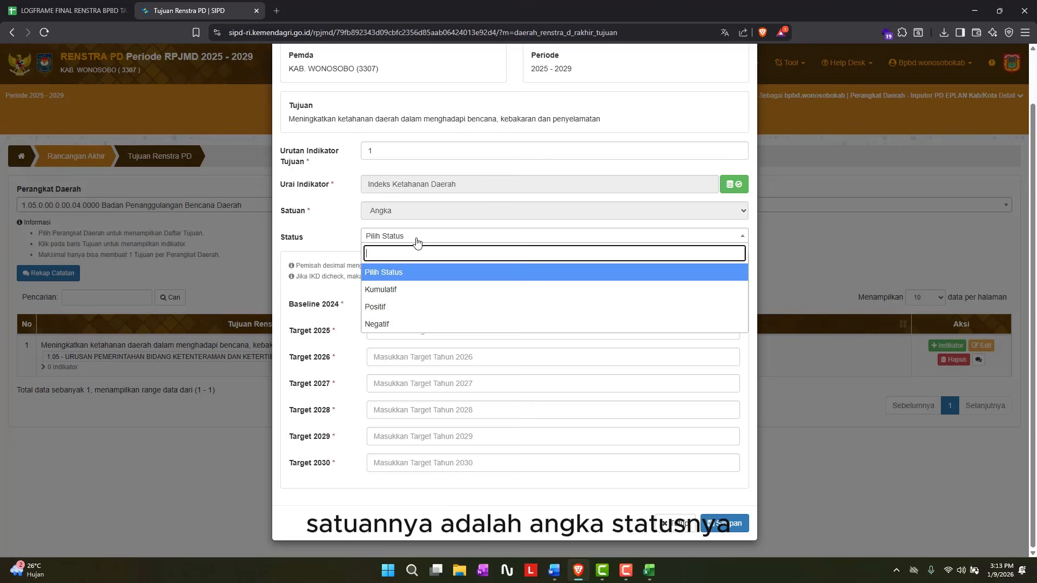
pyautogui.click(428, 307)
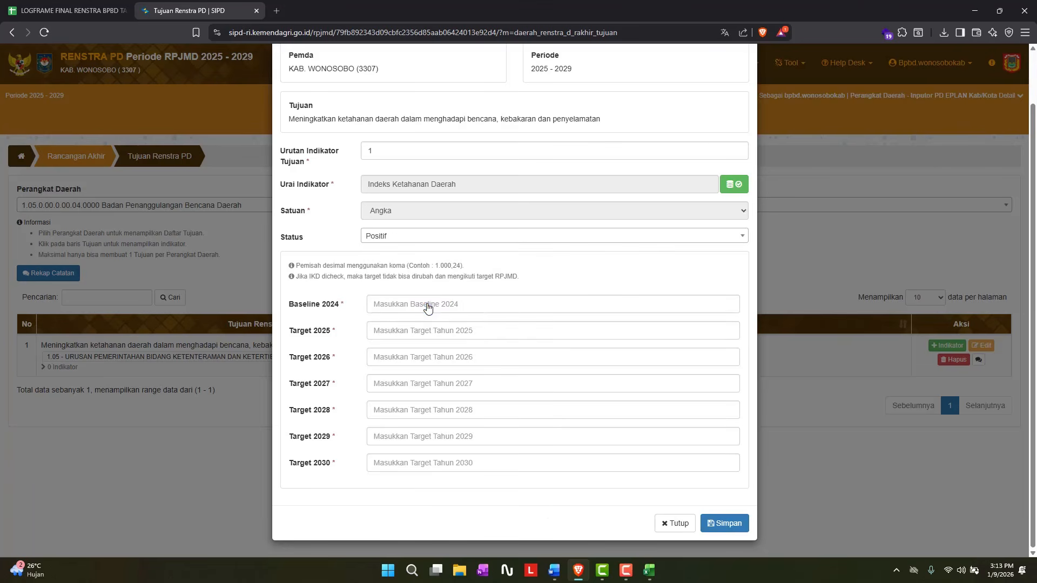
pyautogui.click(472, 304)
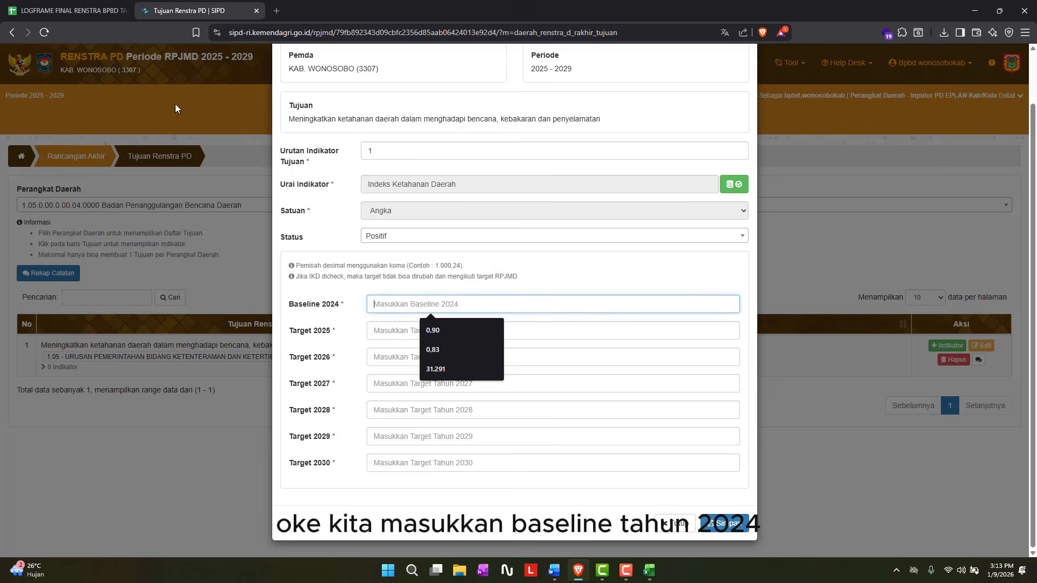
pyautogui.click(74, 19)
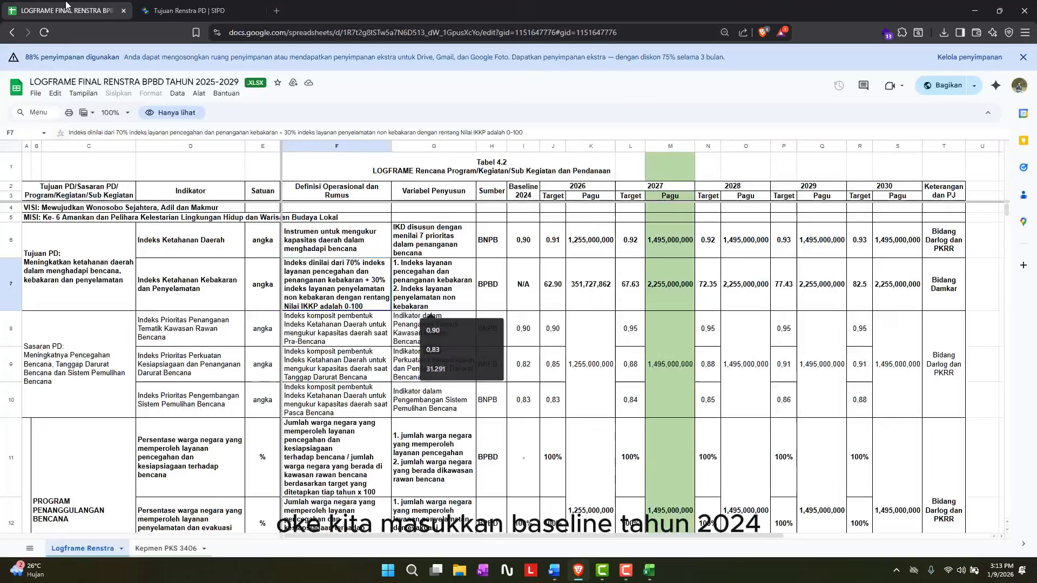
pyautogui.click(533, 242)
pyautogui.hotkey('ctrl', 'c')
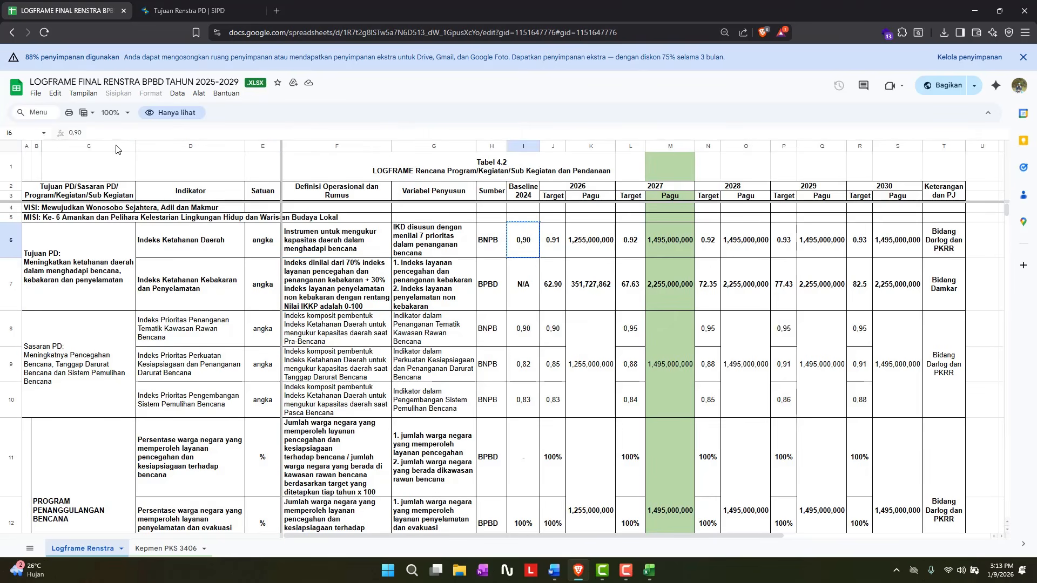
pyautogui.click(184, 10)
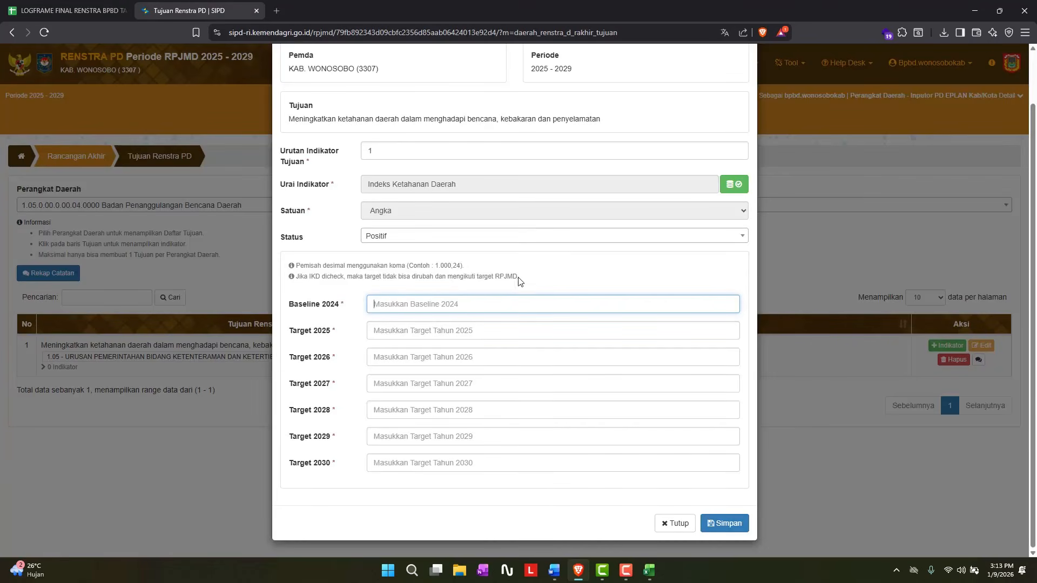
pyautogui.hotkey('ctrl', 'v')
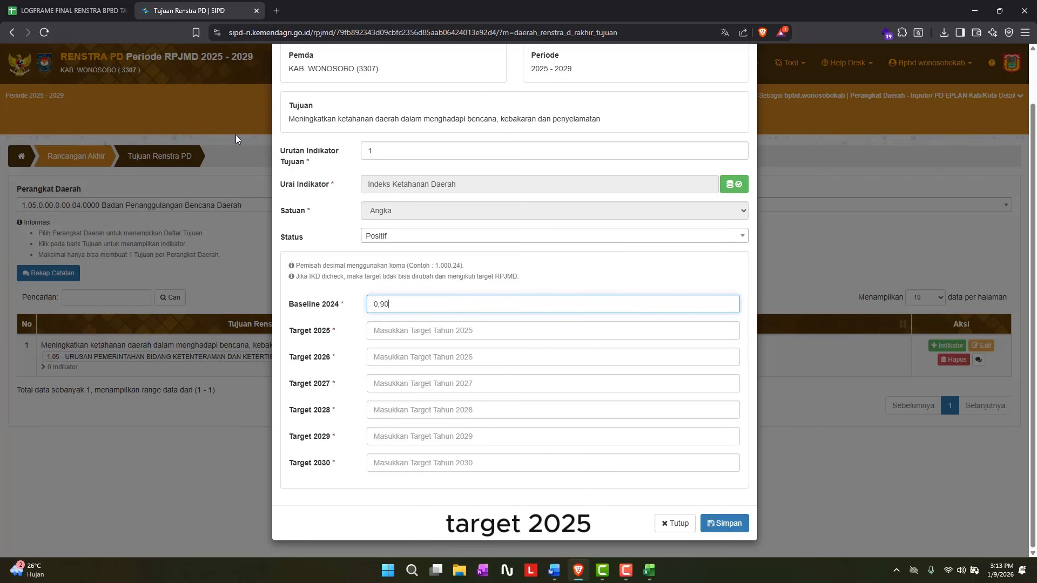
# Copy the 2026 target 0.91 of Indeks Ketahanan Daerah from the BPBD logframe into Target 2026
pyautogui.click(65, 11)
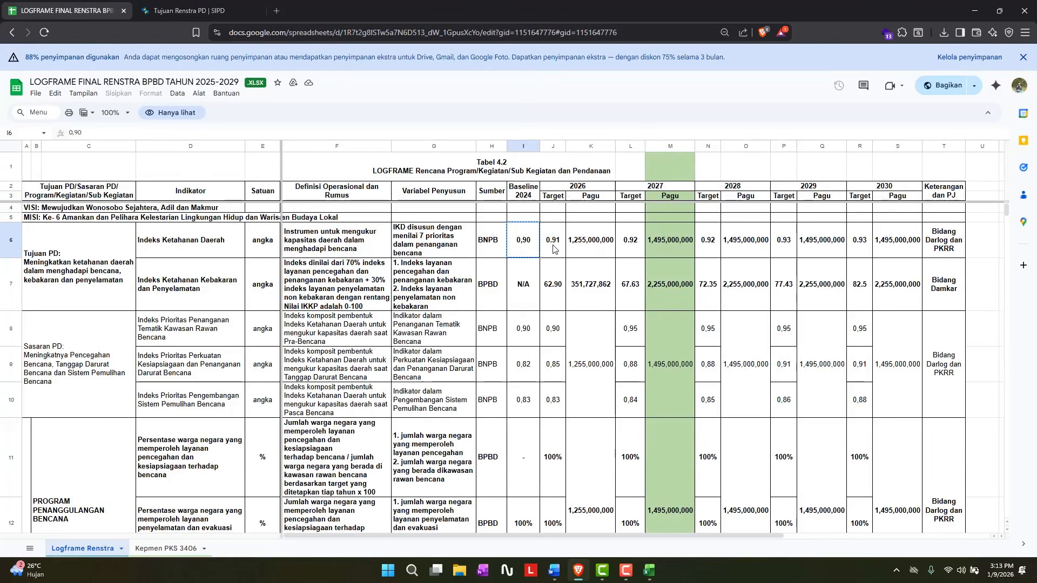
pyautogui.click(189, 10)
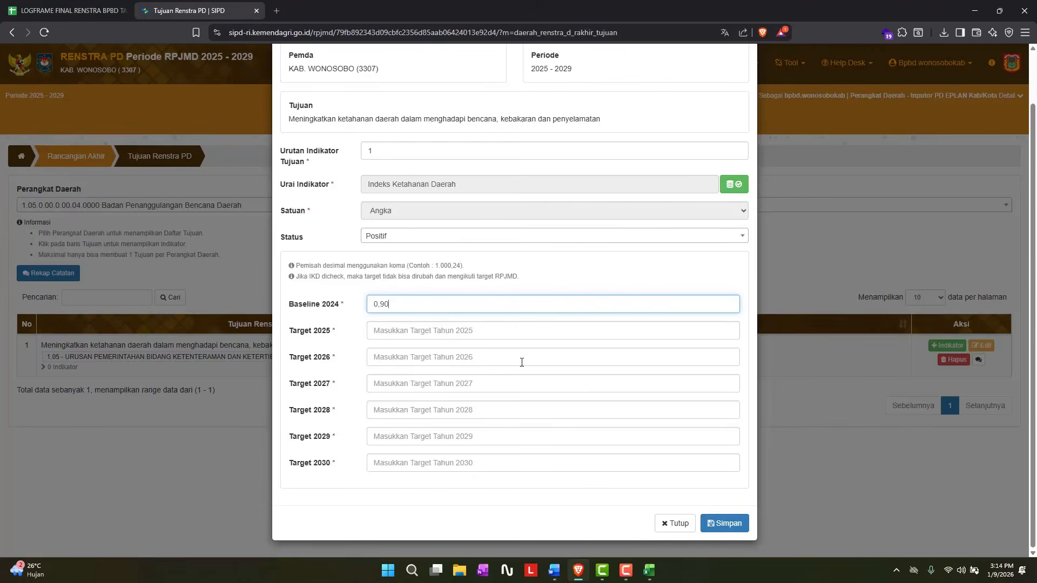
pyautogui.click(521, 363)
pyautogui.write('091')
# Copy the baseline value 0,90 into Target 2025 and correct Target 2026 to 0,91 with a decimal comma
pyautogui.doubleClick(403, 304)
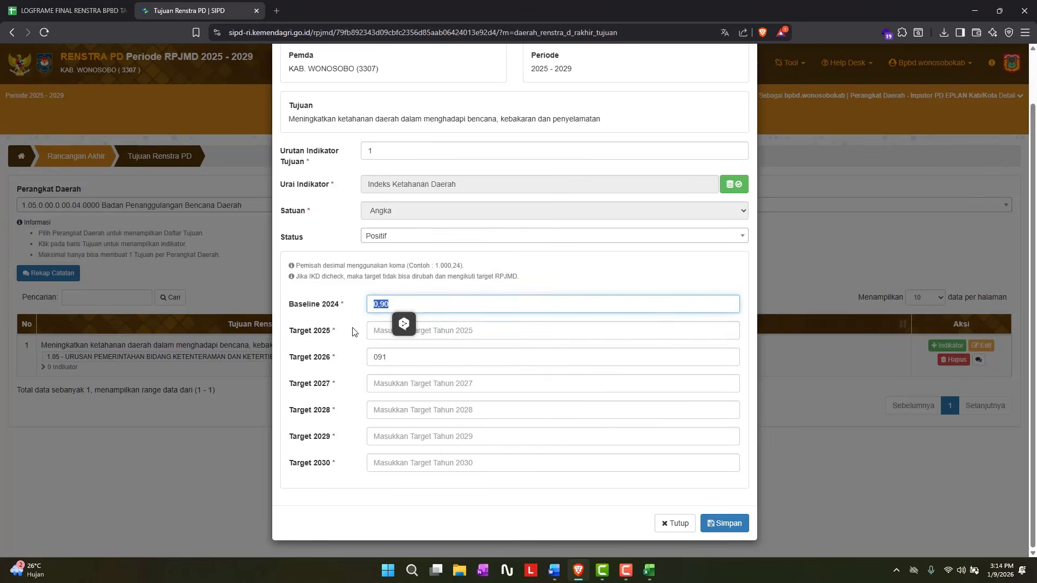
pyautogui.hotkey('ctrl', 'c')
pyautogui.click(373, 330)
pyautogui.hotkey('ctrl', 'v')
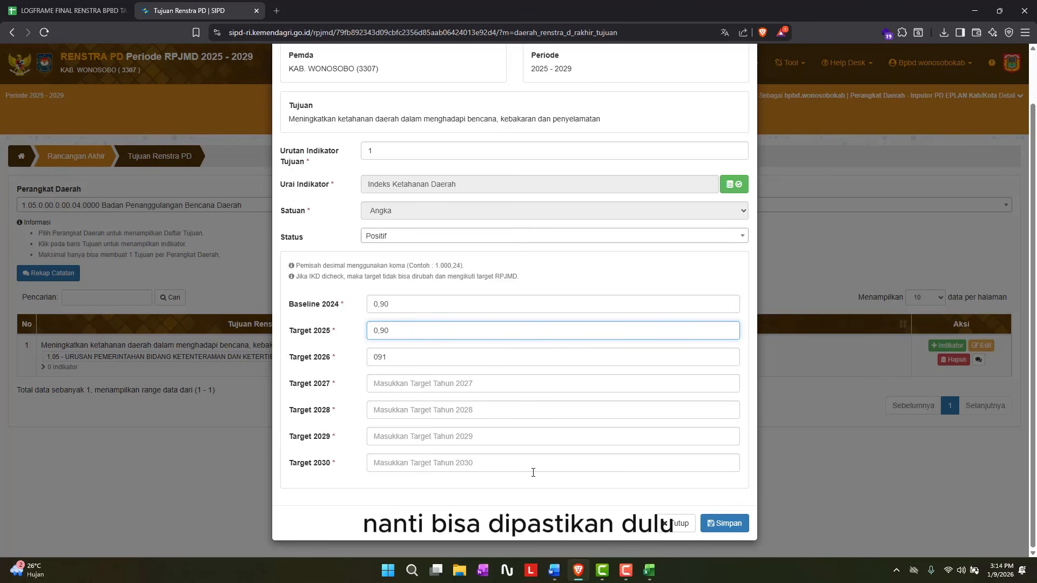
pyautogui.click(406, 379)
pyautogui.click(379, 363)
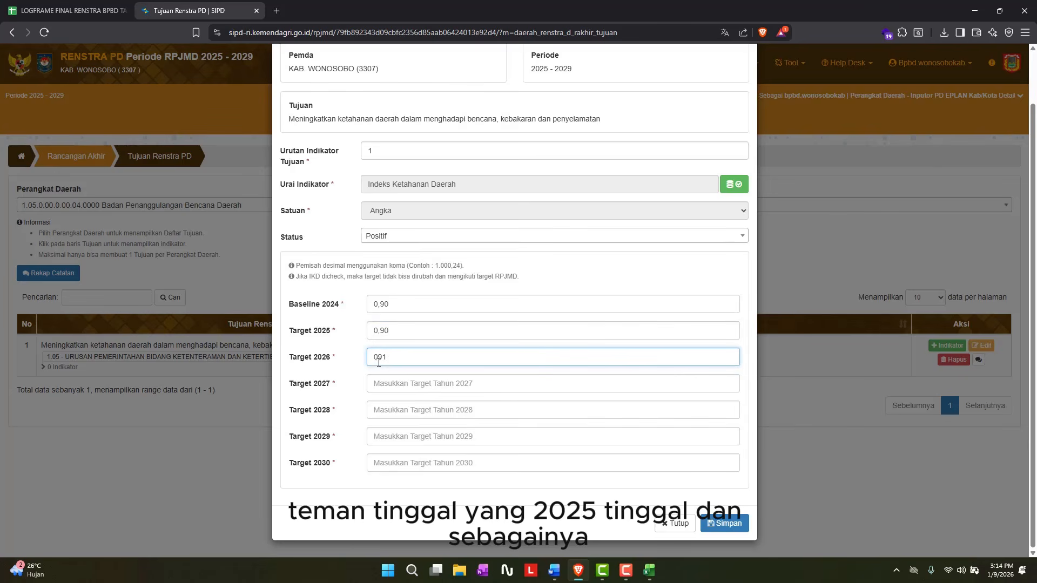
# Copy the 2027 target 0.92 of Indeks Ketahanan Daerah from the BPBD logframe into Target 2027
pyautogui.click(430, 384)
pyautogui.click(68, 11)
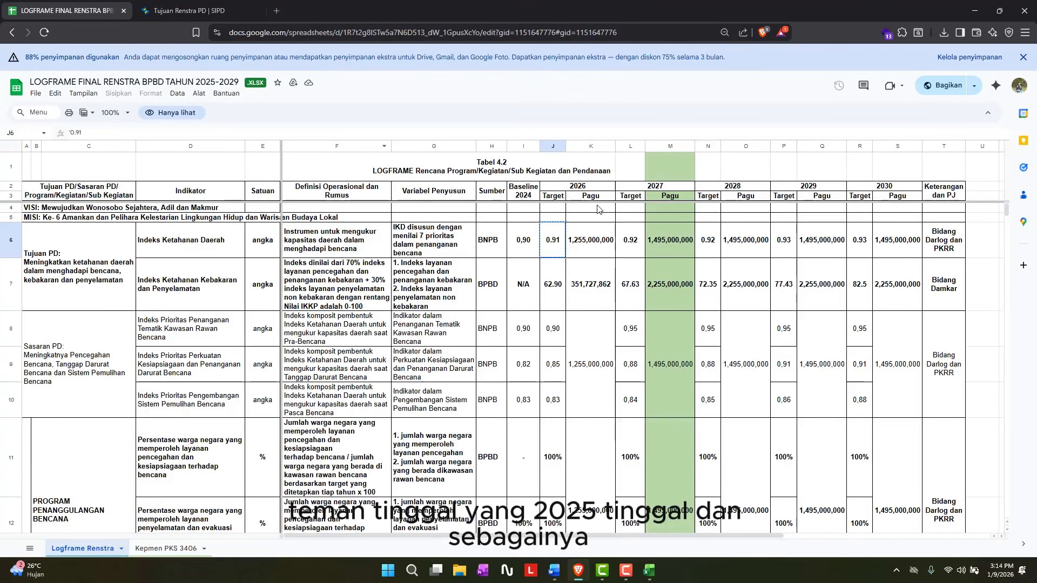
pyautogui.click(625, 245)
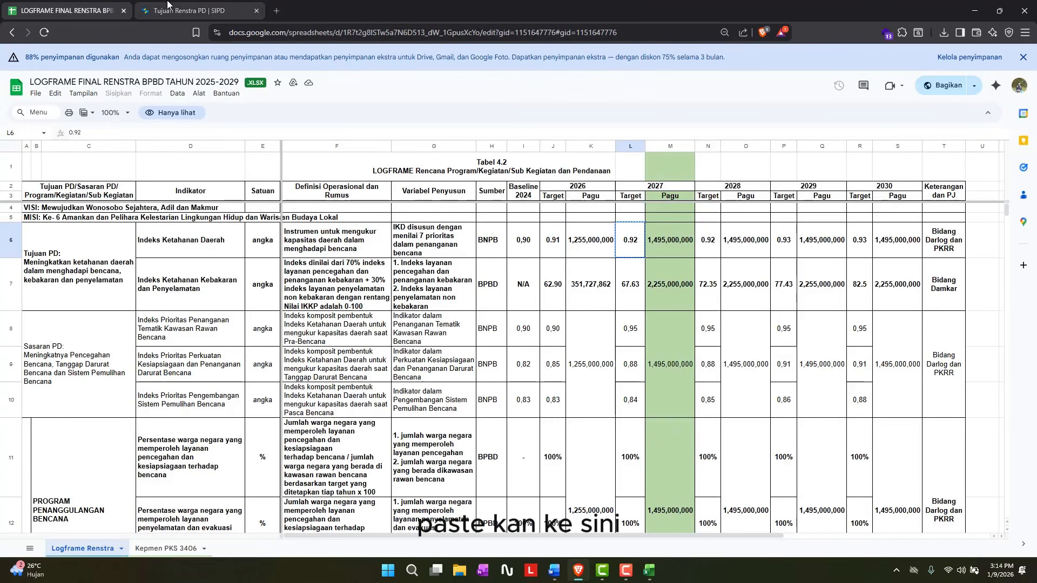
pyautogui.click(194, 11)
pyautogui.write('092')
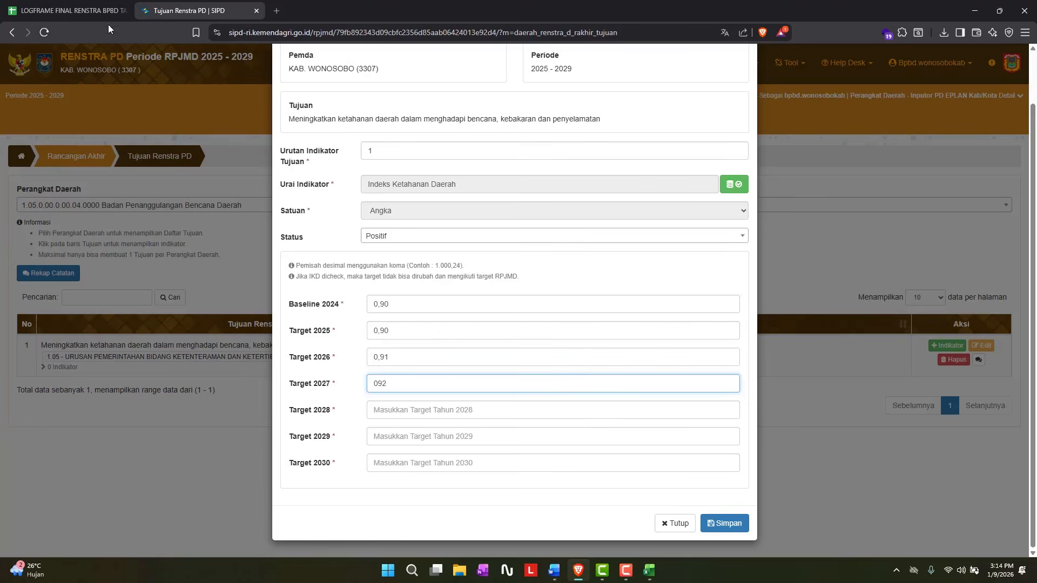
# Correct Target 2027 to 0,92 with a decimal comma and copy the 2028 target from the logframe into Target 2028 as 0,92
pyautogui.click(65, 10)
pyautogui.click(704, 246)
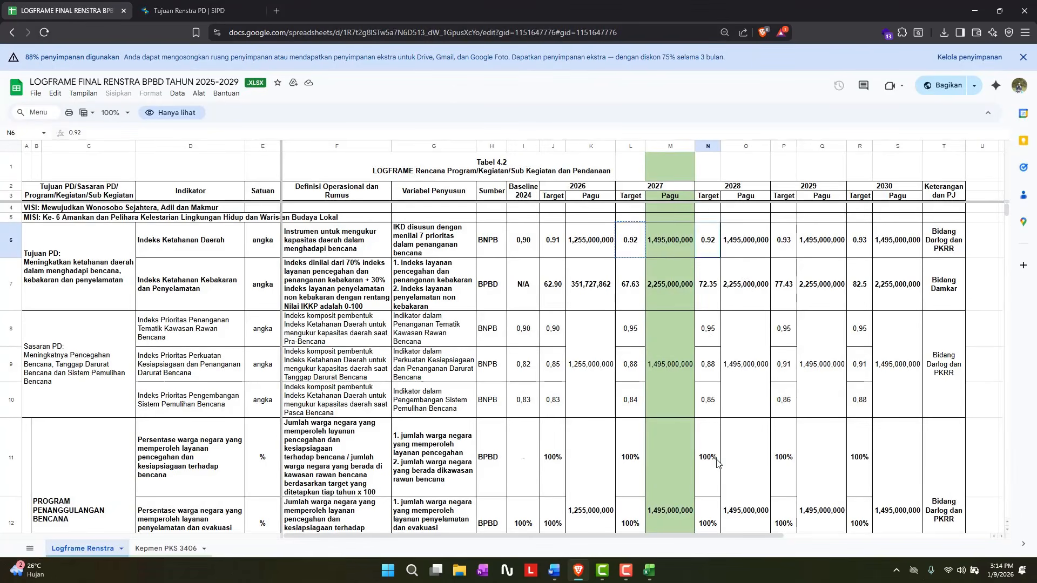
pyautogui.click(195, 10)
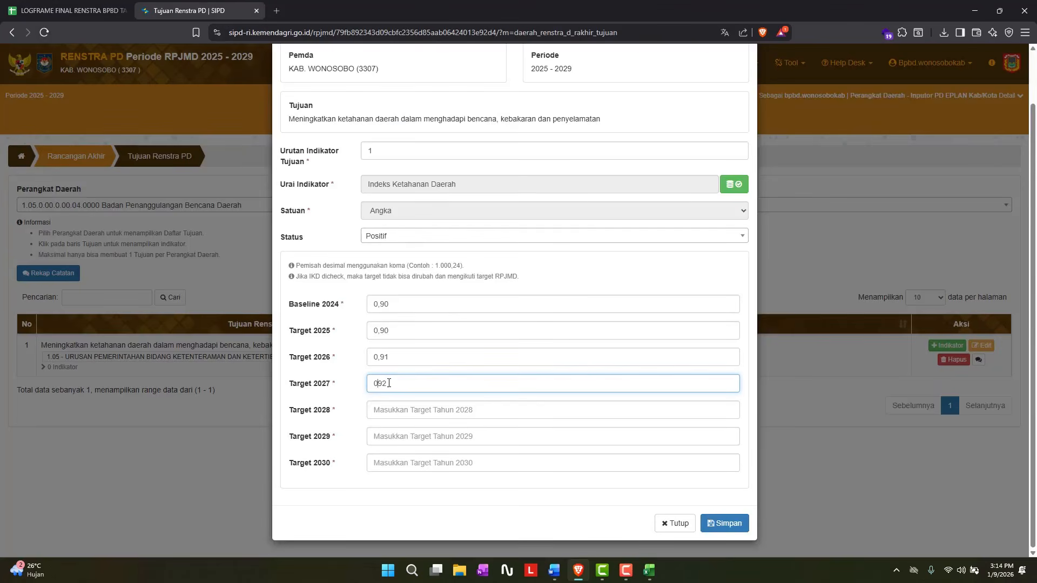
pyautogui.click(392, 411)
pyautogui.write('092')
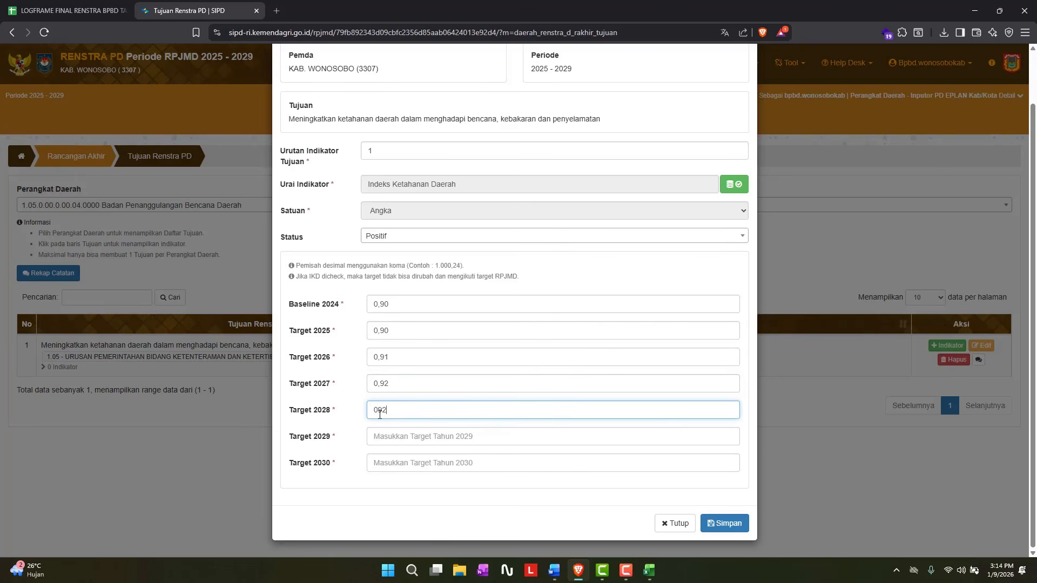
# Fill Target 2029 and Target 2030 with 0,93 from the logframe and save the Indeks Ketahanan Daerah indicator
pyautogui.click(79, 12)
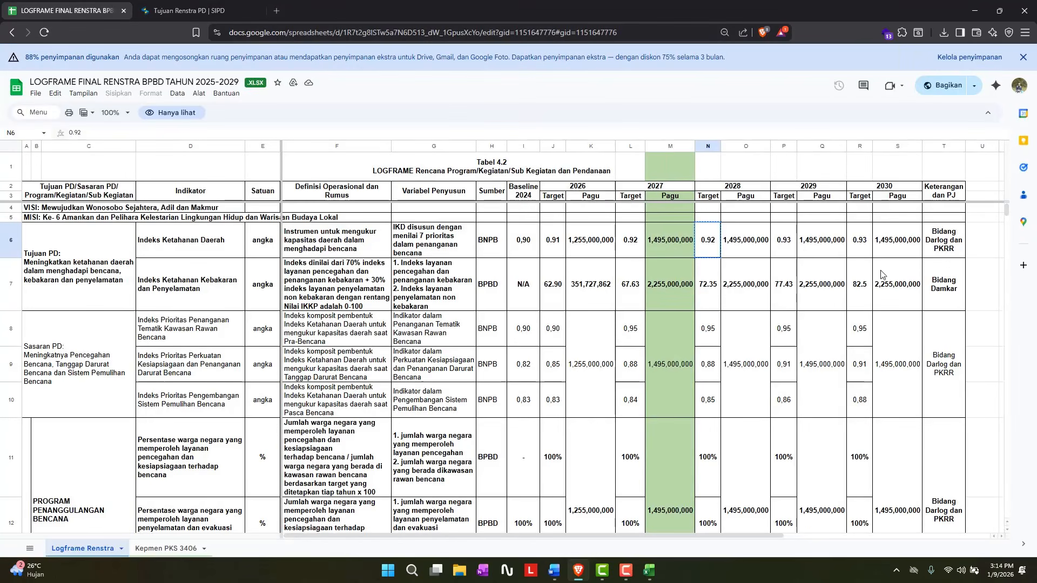
pyautogui.click(788, 245)
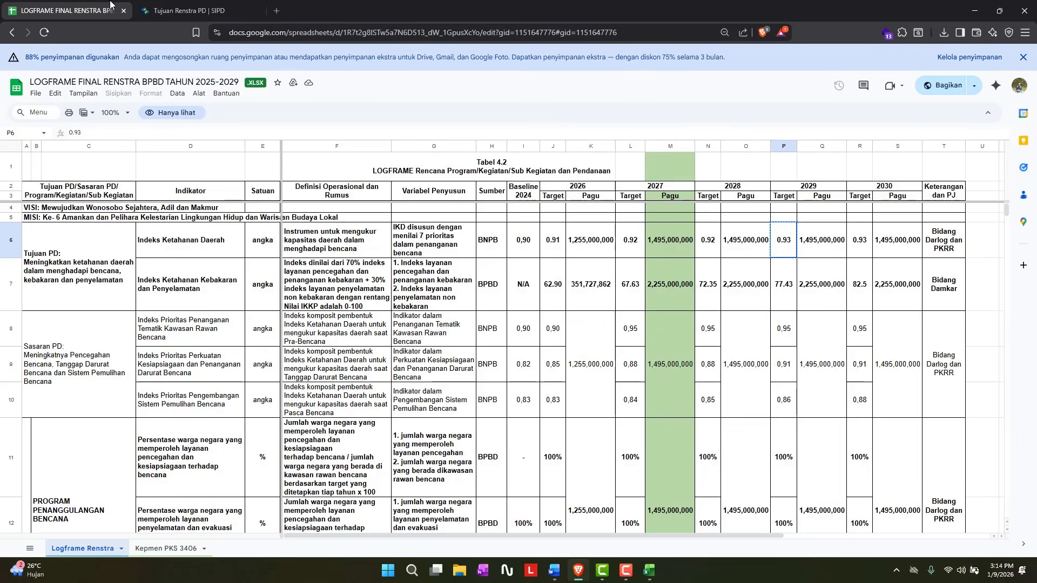
pyautogui.click(180, 12)
pyautogui.click(379, 436)
pyautogui.write('093')
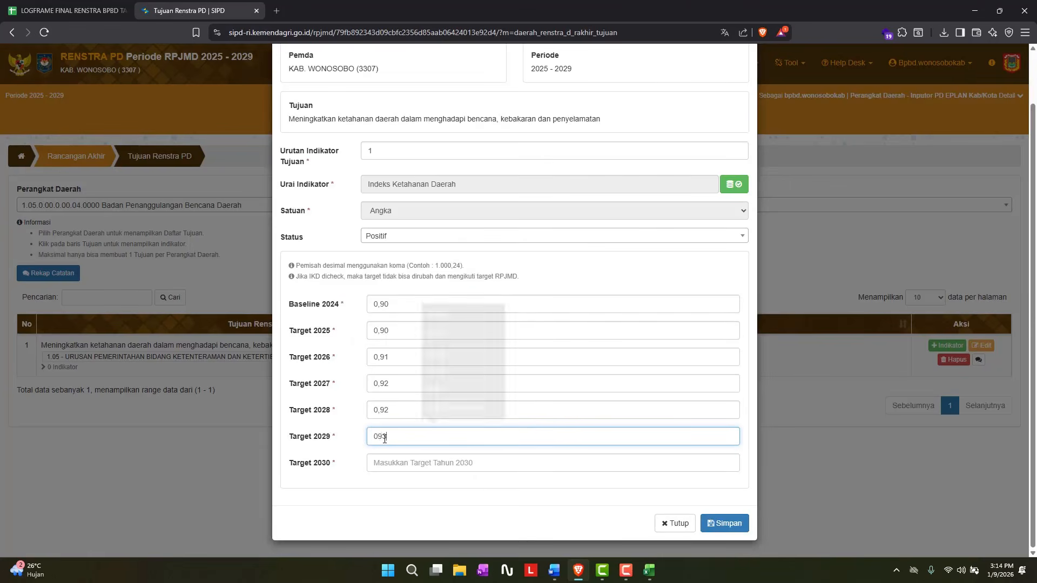
pyautogui.click(393, 463)
pyautogui.write('093')
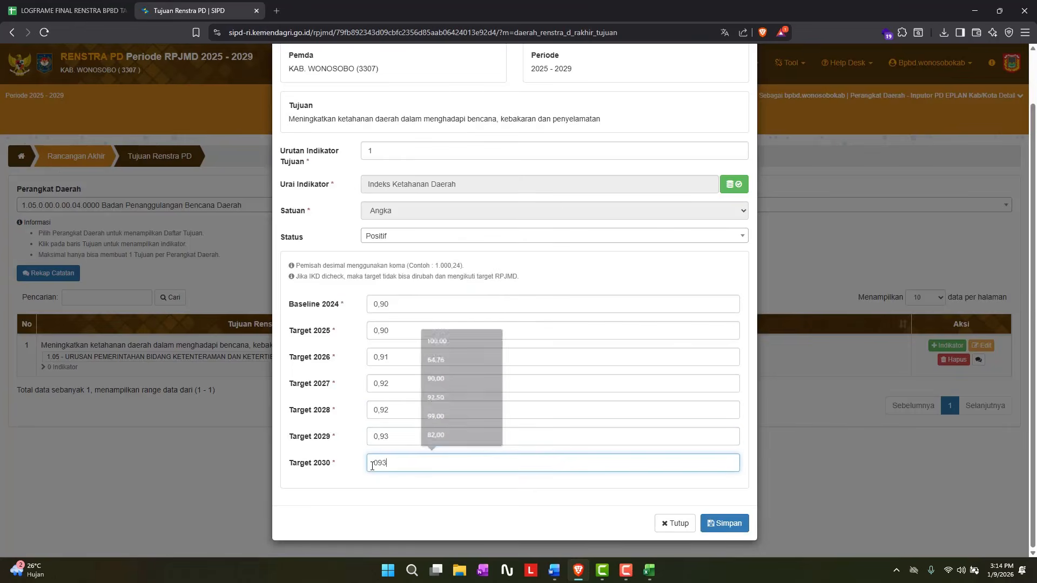
pyautogui.click(728, 523)
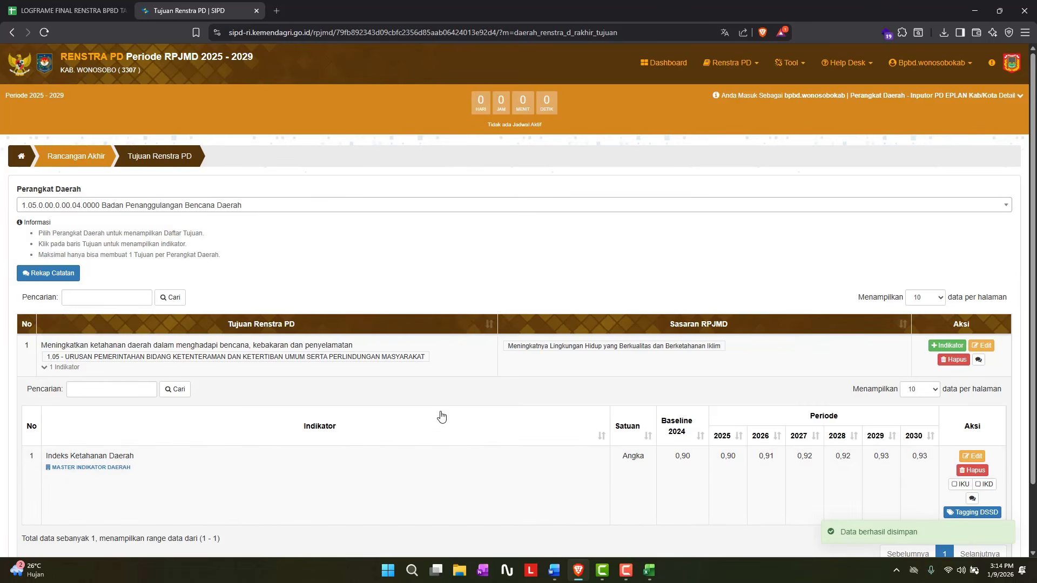
# Start a second indicator for the Tujuan with Urutan Indikator 2 and the Sumber filter set to Daerah
pyautogui.scroll(-1, 439, 403)
pyautogui.click(64, 10)
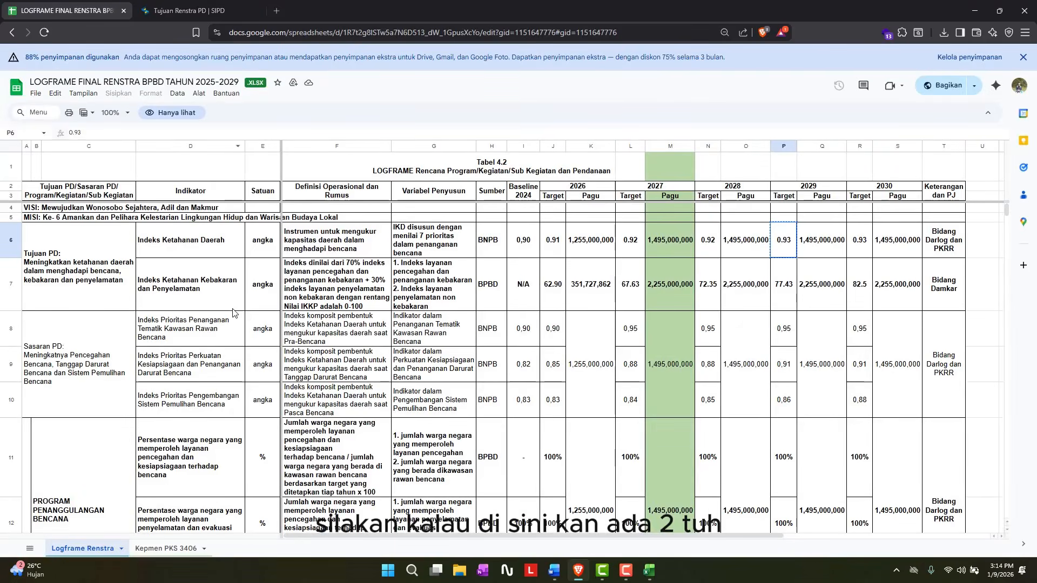
pyautogui.click(189, 11)
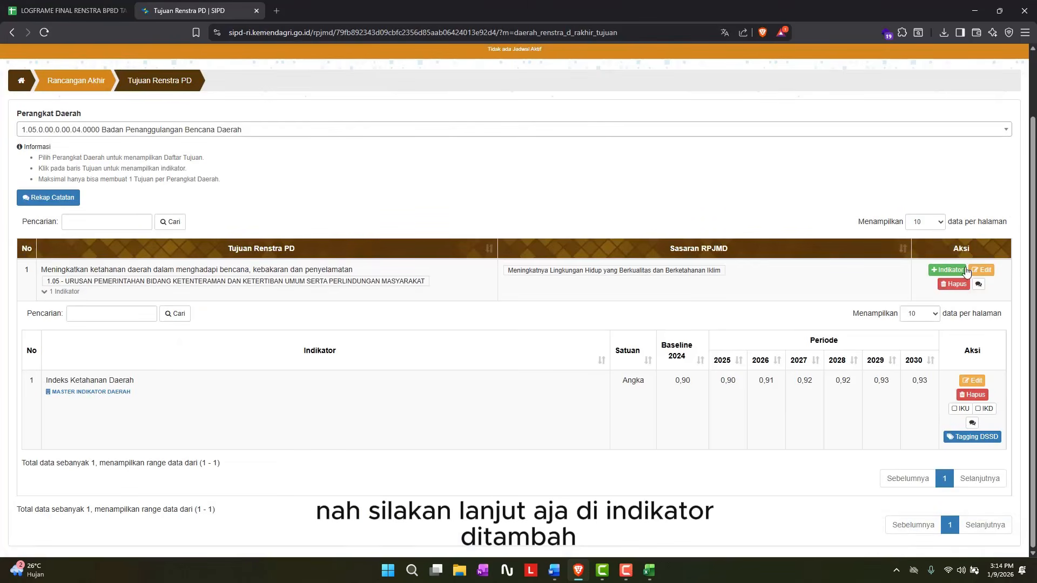
pyautogui.click(946, 272)
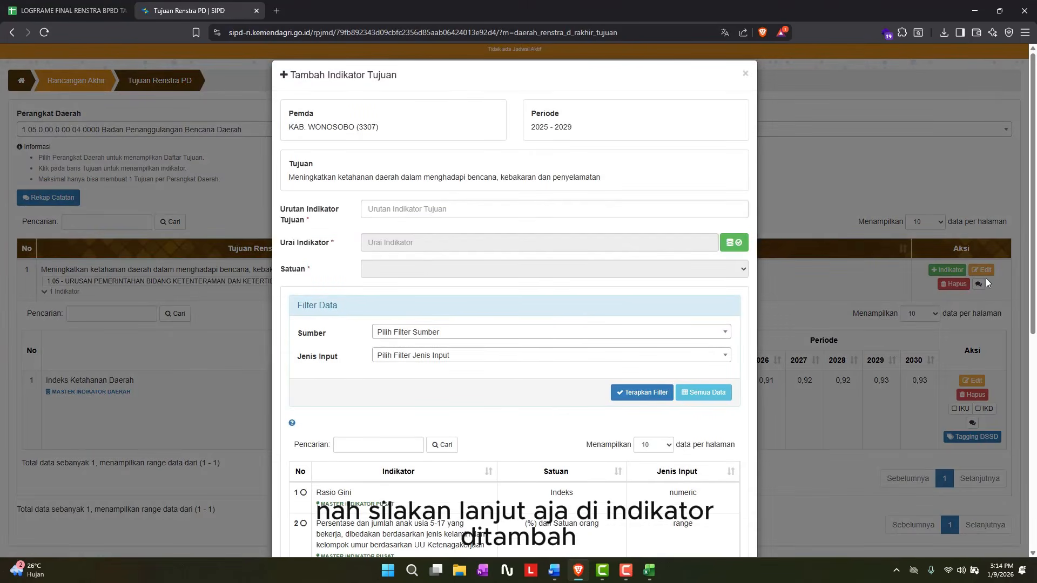
pyautogui.click(341, 215)
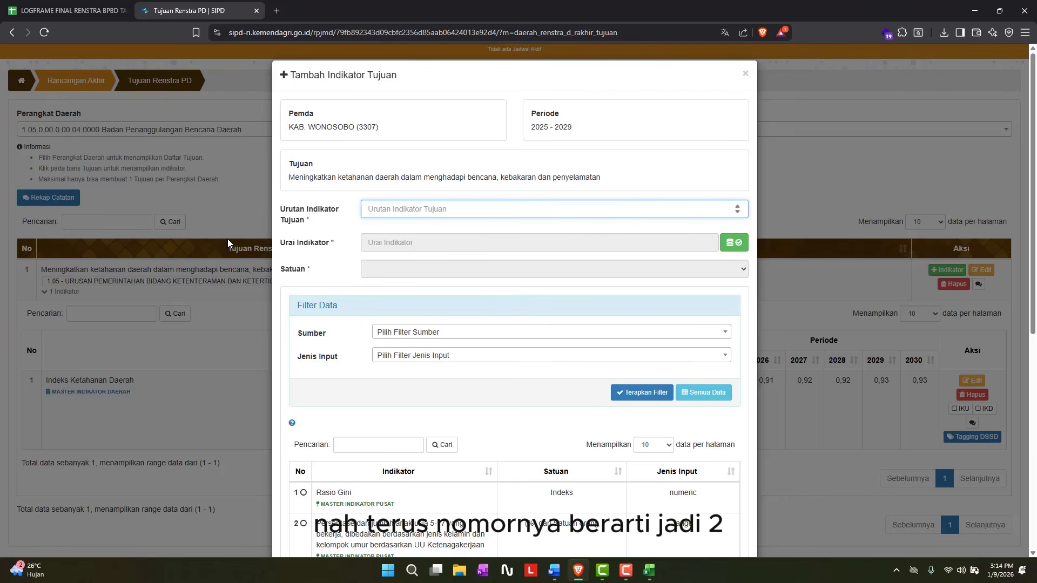
pyautogui.write('2')
pyautogui.click(501, 338)
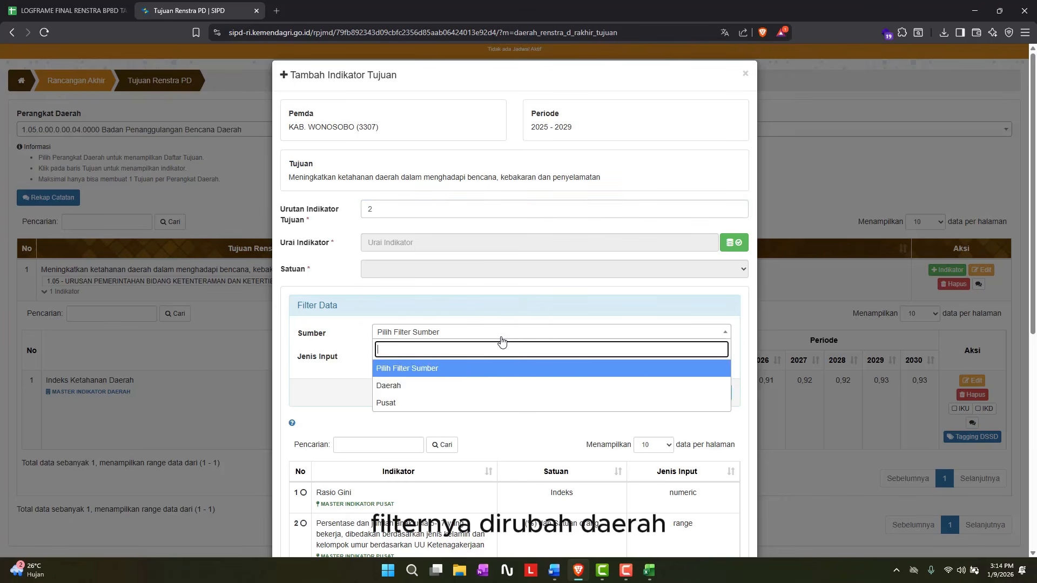
pyautogui.click(447, 388)
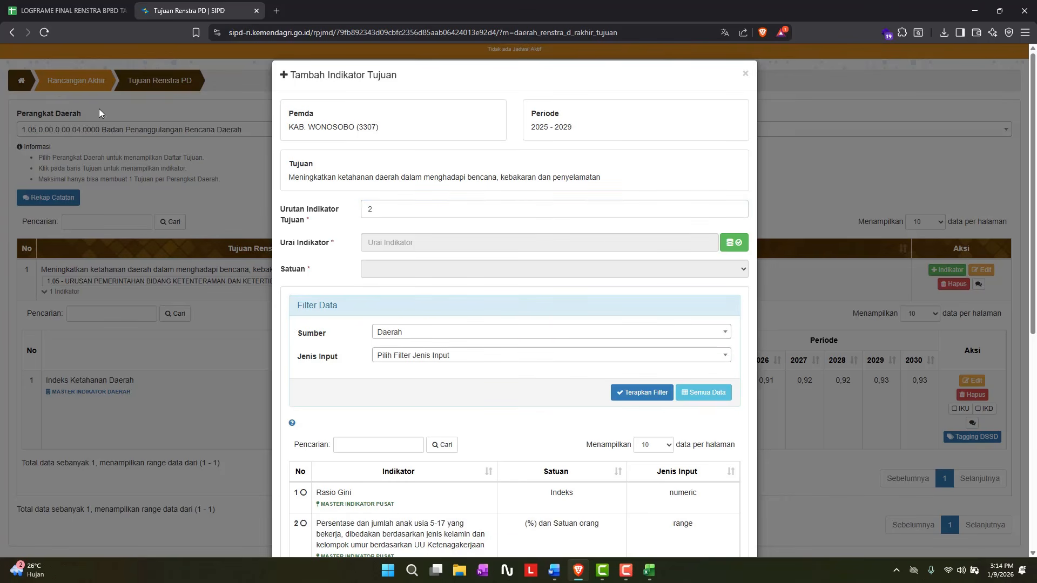
# Copy "Indeks Ketahanan Kebakaran dan Penyelamatan" from the logframe, search the indicator list for it and choose it as the Urai Indikator
pyautogui.click(65, 10)
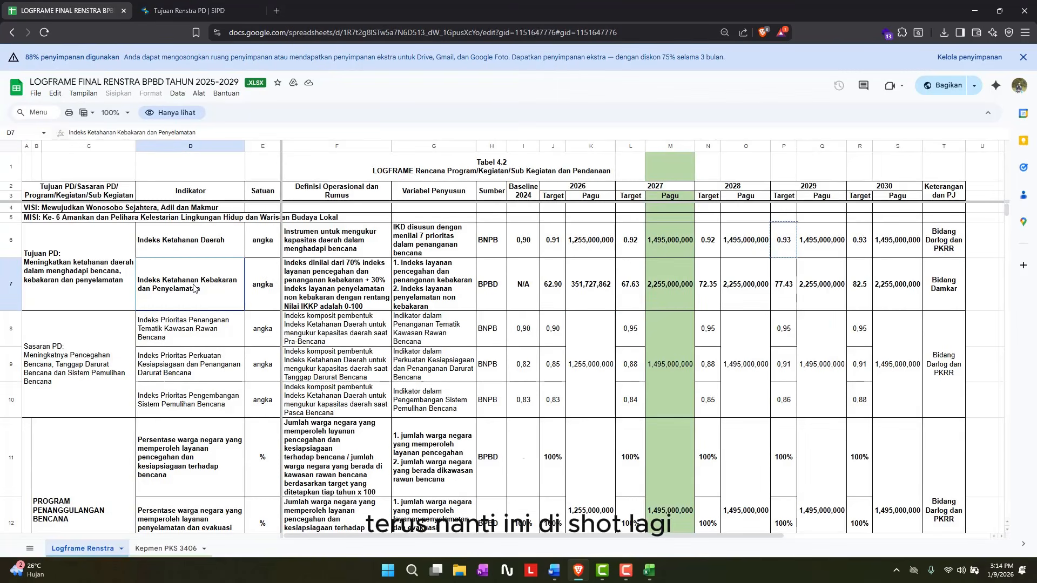
pyautogui.hotkey('ctrl', 'c')
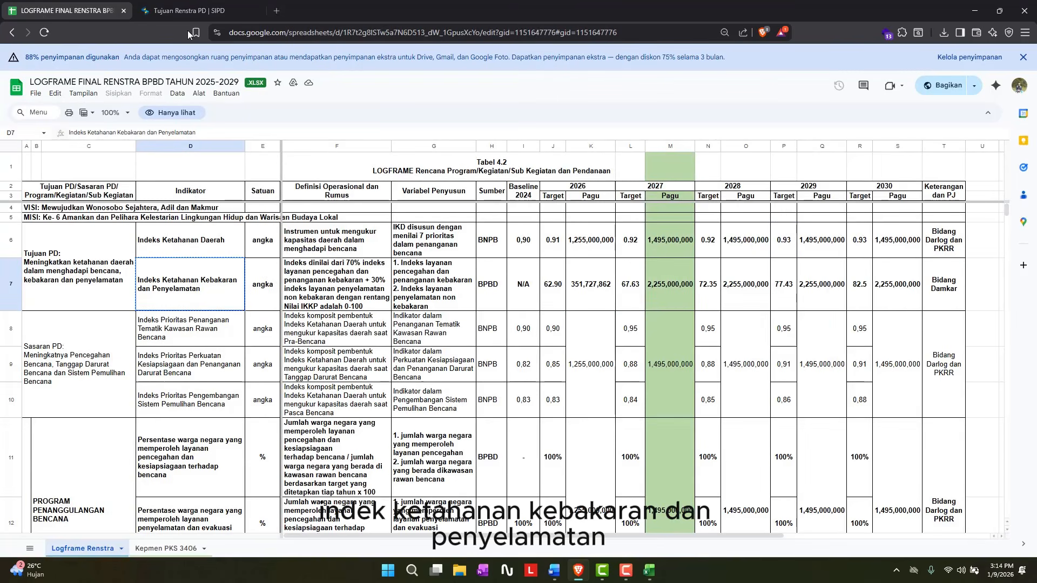
pyautogui.click(192, 10)
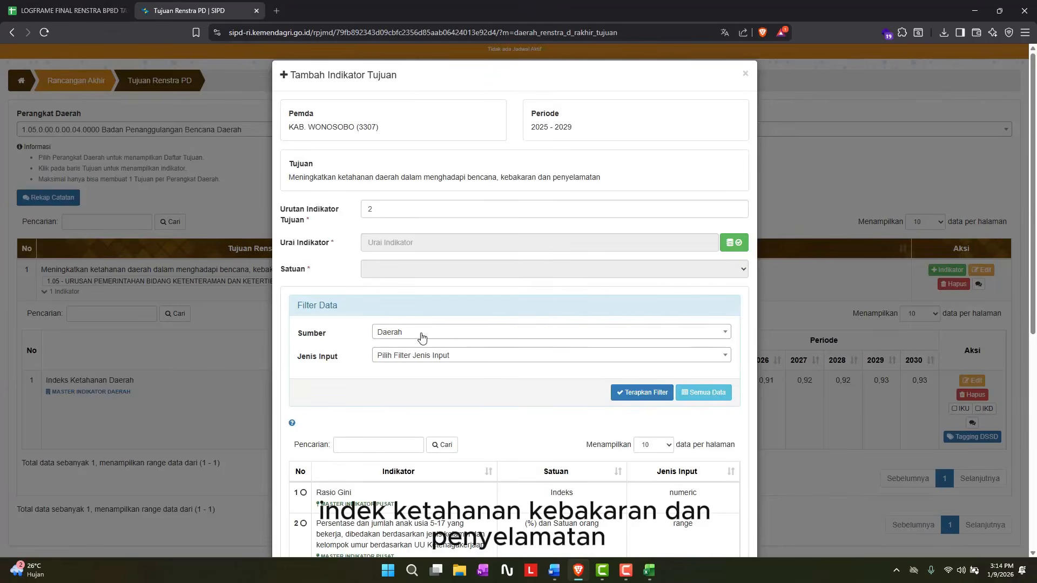
pyautogui.click(388, 444)
pyautogui.hotkey('ctrl', 'v')
pyautogui.click(442, 444)
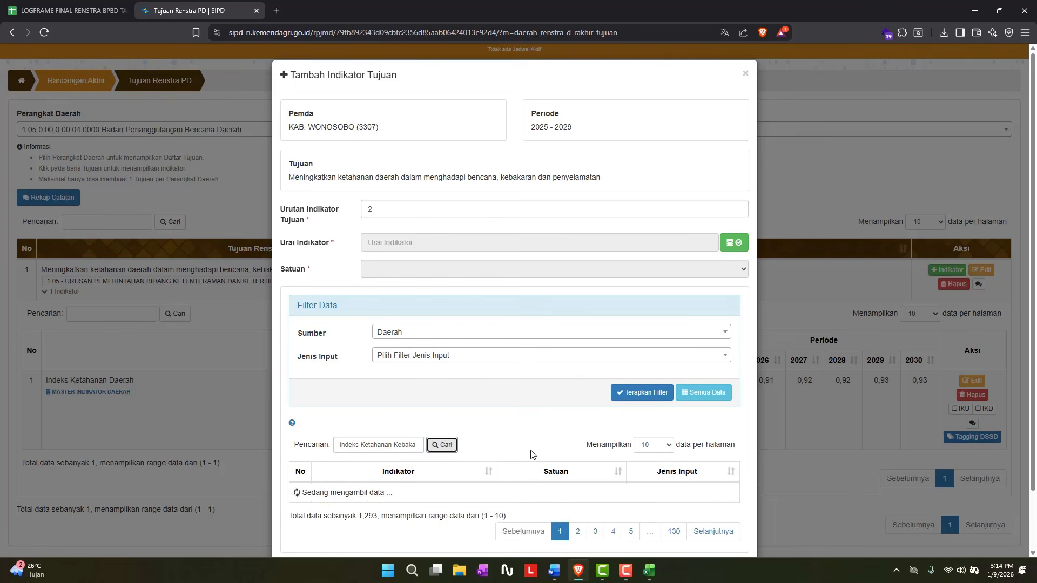
pyautogui.scroll(-3, 529, 454)
pyautogui.click(401, 425)
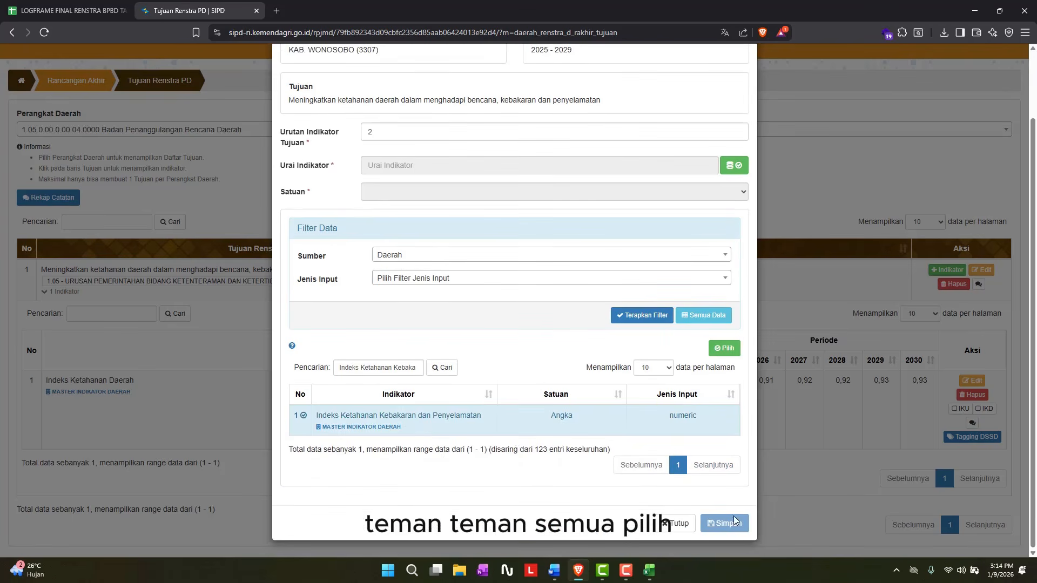
pyautogui.click(713, 354)
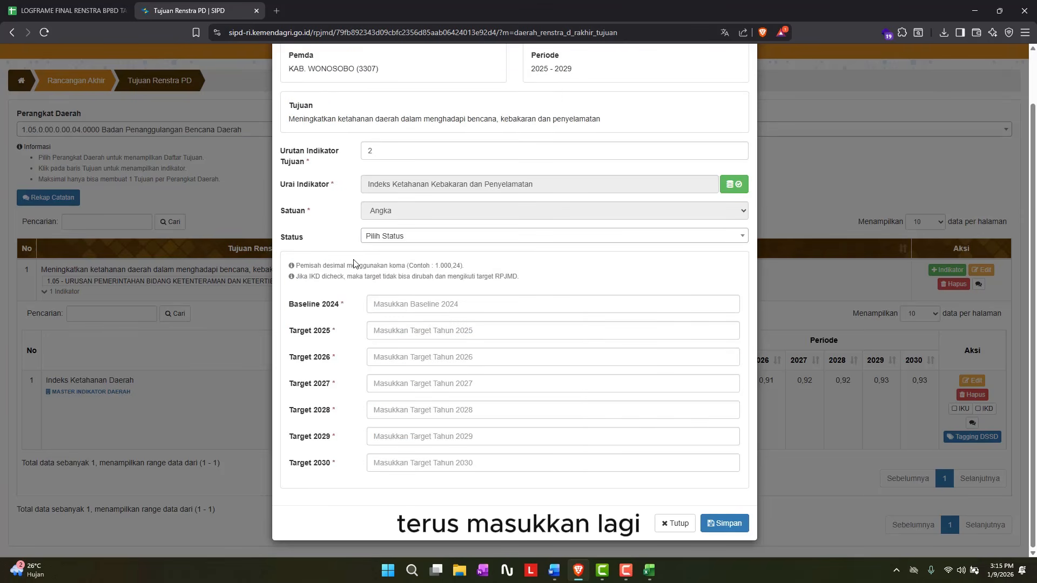
# Set the second indicator's Status to Positif, check its targets in the logframe and close the form without saving
pyautogui.click(400, 236)
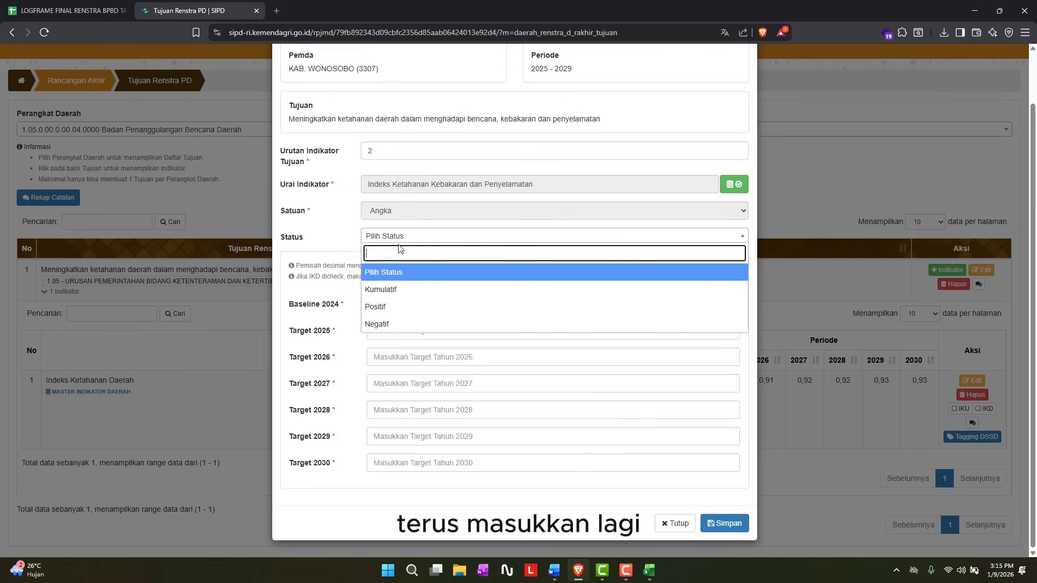
pyautogui.click(404, 306)
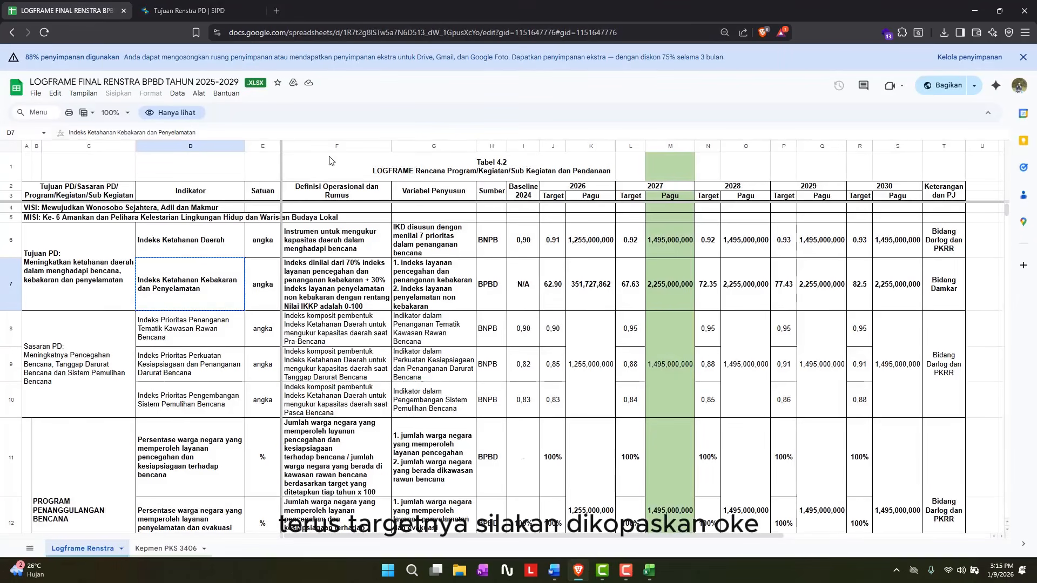
pyautogui.click(68, 10)
pyautogui.click(189, 10)
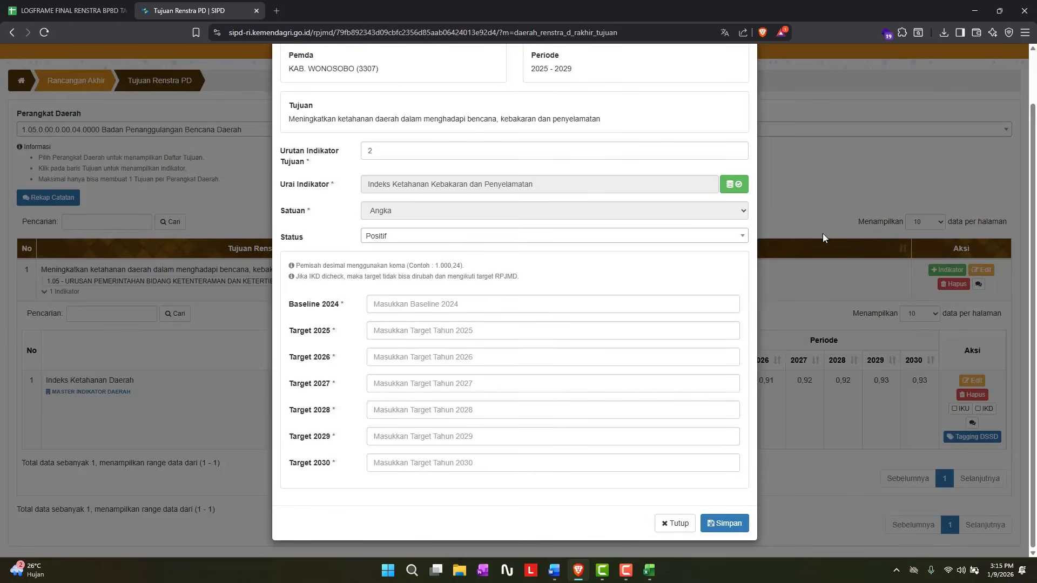
pyautogui.click(674, 524)
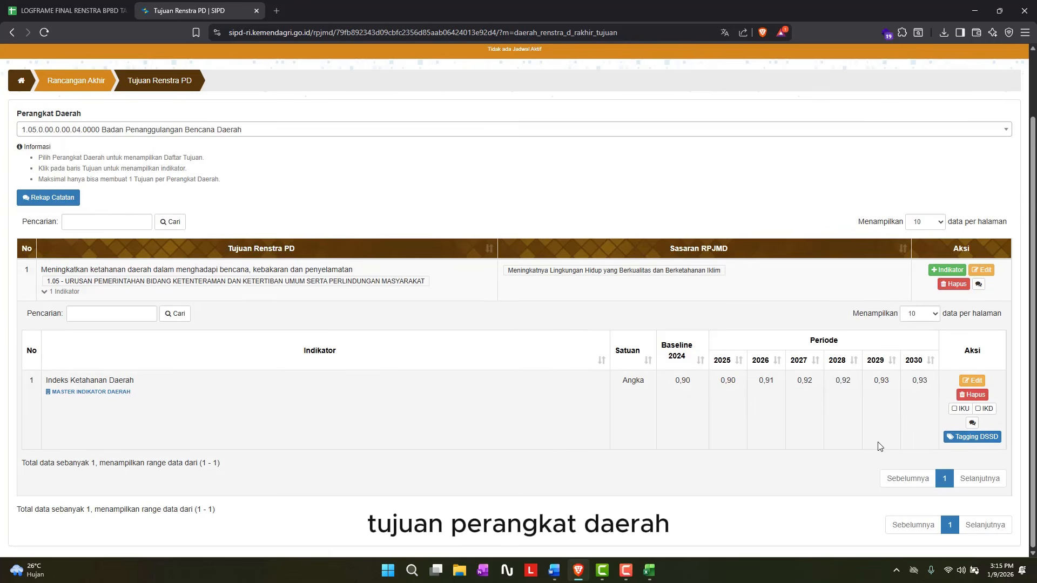
# Mark Indeks Ketahanan Daerah as IKD with Aspek INDIKATOR KINERJA KUNCI and Bidang 1.05 Ketenteraman dan Ketertiban Umum serta Perlindungan Masyarakat, and save
pyautogui.click(987, 409)
pyautogui.click(394, 154)
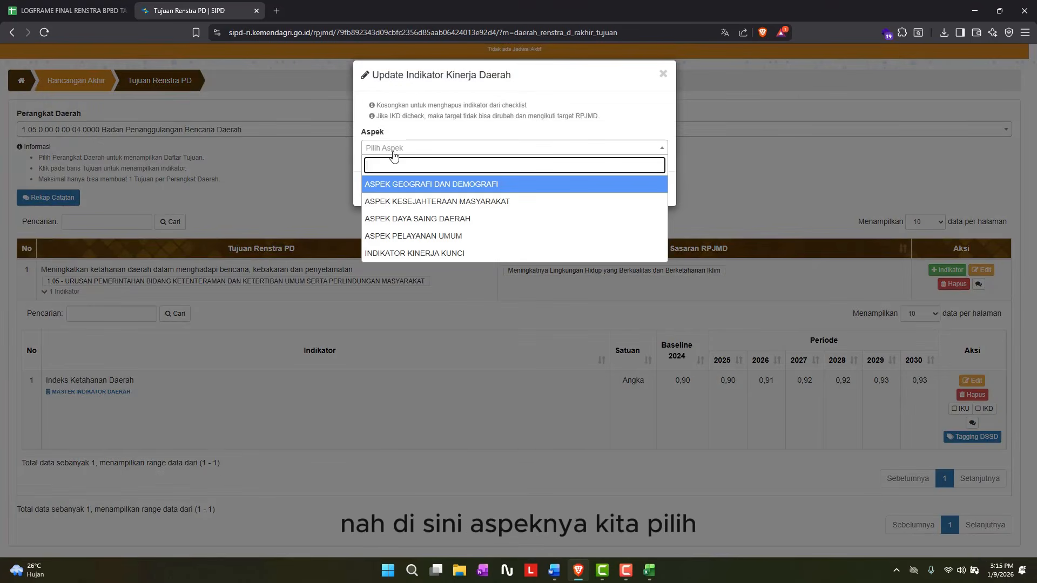
pyautogui.click(478, 257)
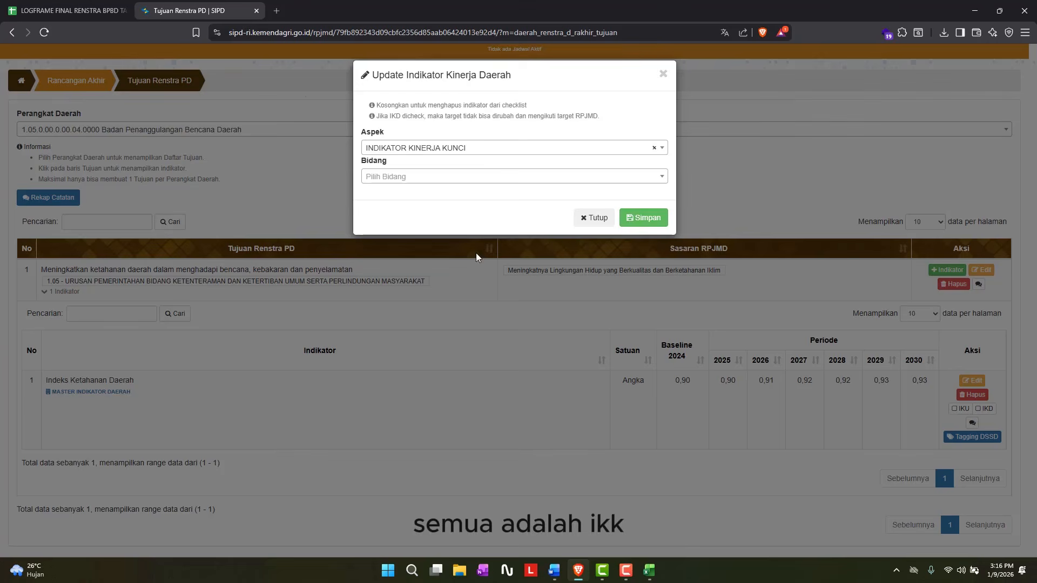
pyautogui.click(519, 178)
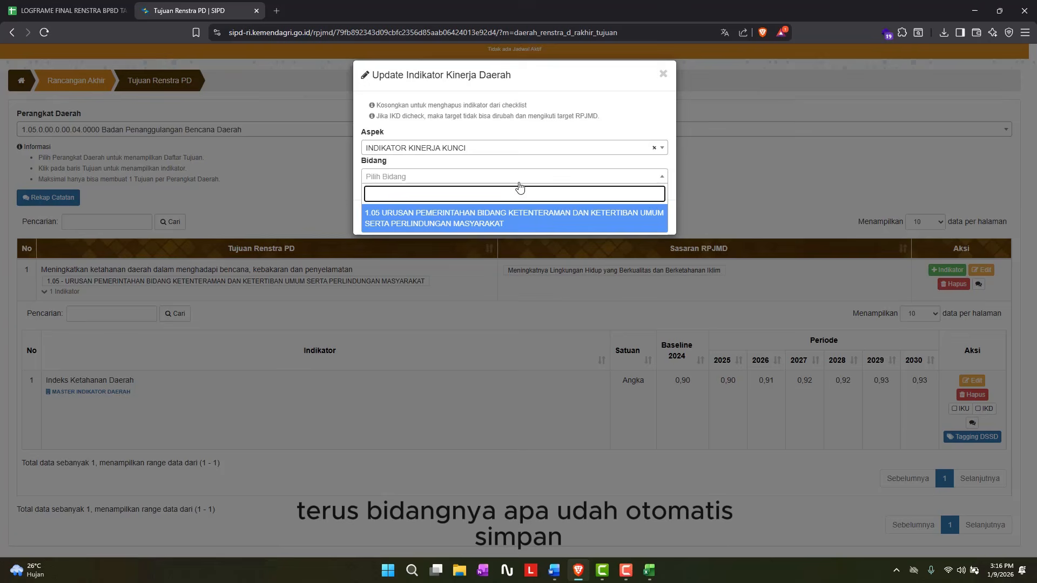
pyautogui.click(481, 224)
pyautogui.click(646, 220)
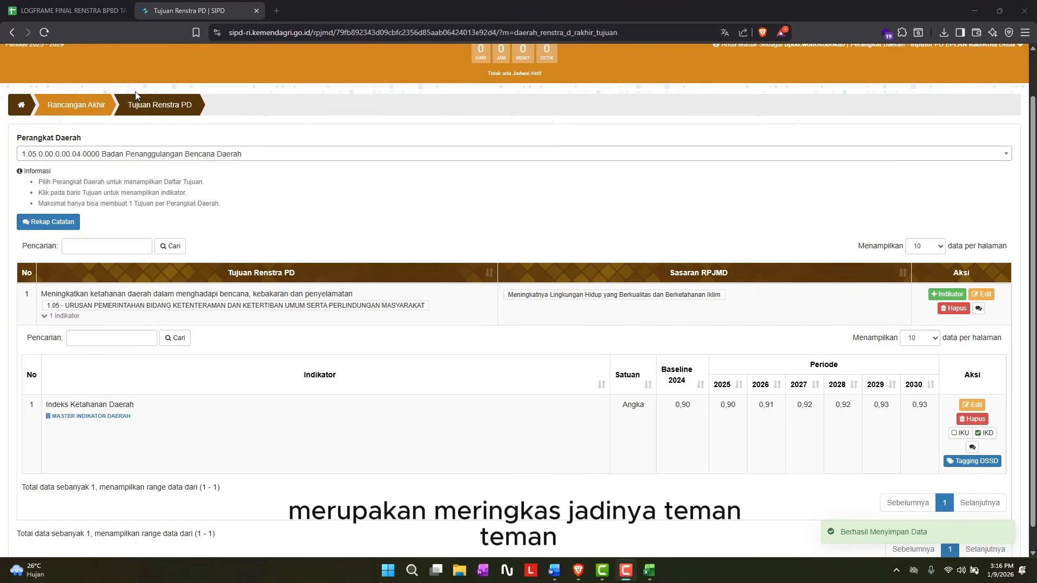
# Open the Indikator Kinerja Daerah PD page of the Rancangan Akhir stage to review the tagged indicators
pyautogui.scroll(1, 551, 183)
pyautogui.click(733, 63)
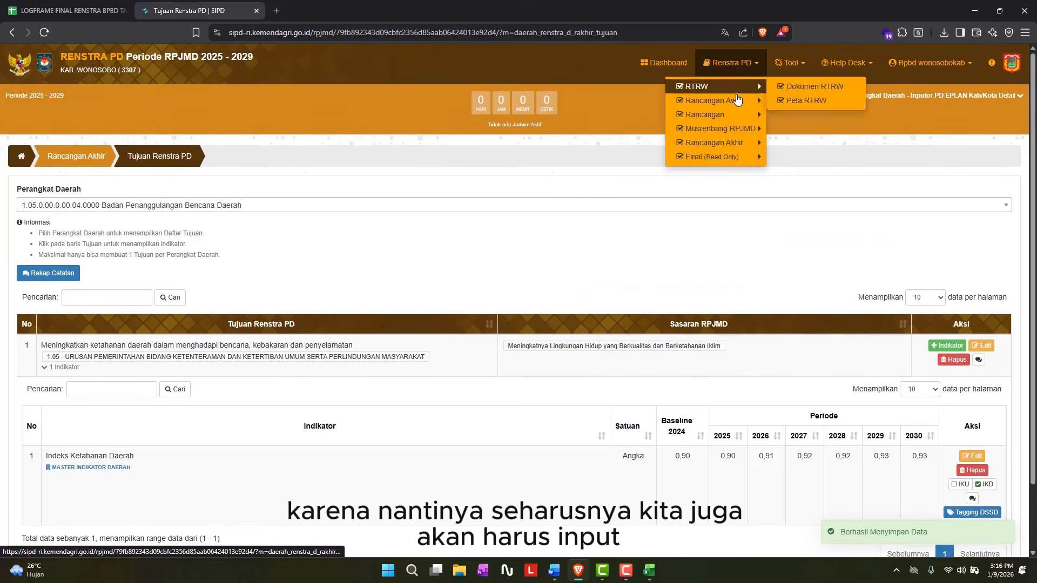
pyautogui.moveTo(744, 152)
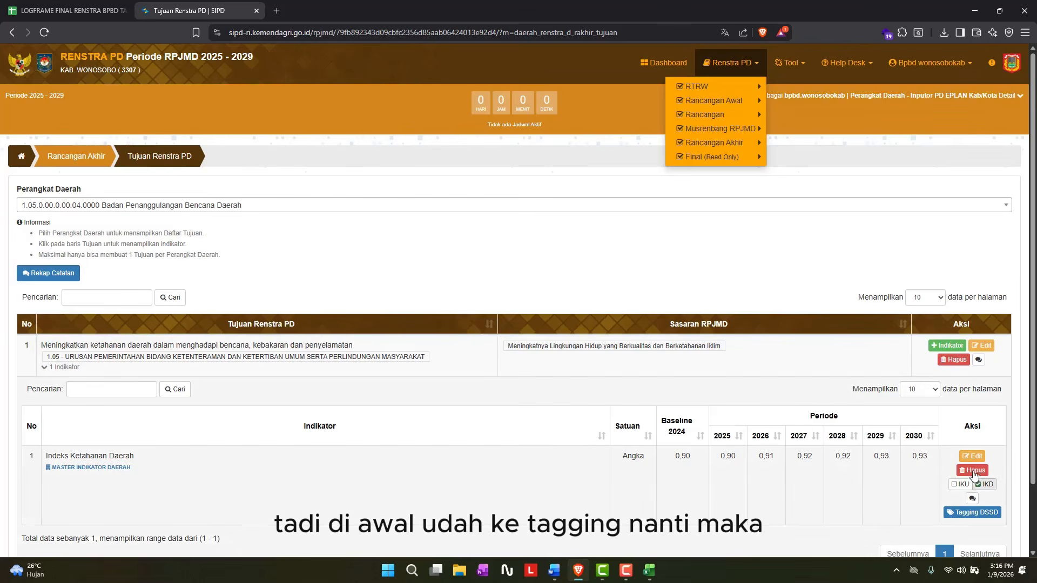
pyautogui.moveTo(717, 121)
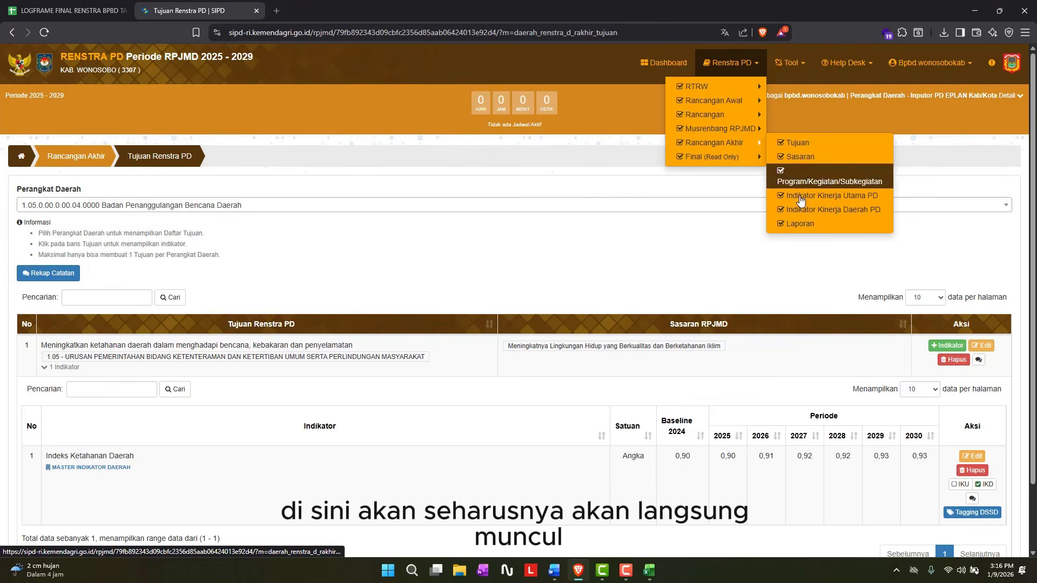
pyautogui.click(806, 210)
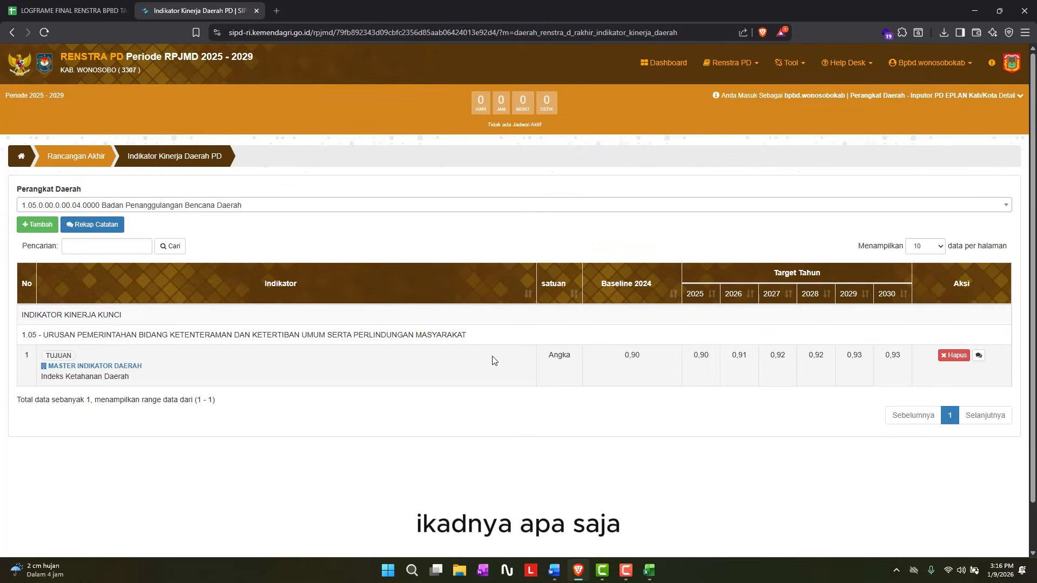
# Review the Indeks Ketahanan Daerah entry with its baseline and yearly targets in the Indikator Kinerja Daerah PD table
pyautogui.moveTo(60, 377); pyautogui.dragTo(213, 382)
pyautogui.click(144, 396)
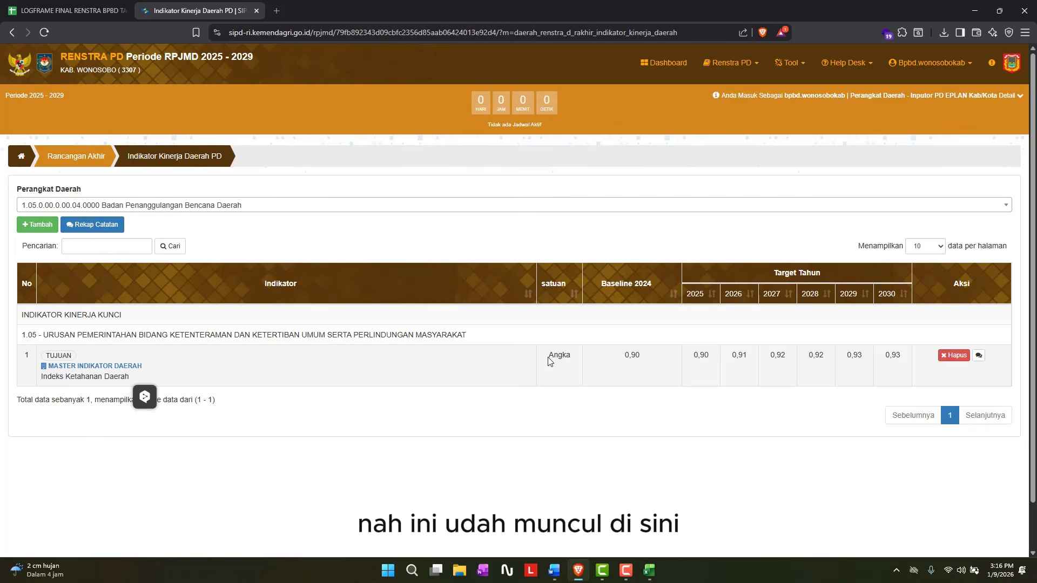
pyautogui.moveTo(611, 360); pyautogui.dragTo(886, 358)
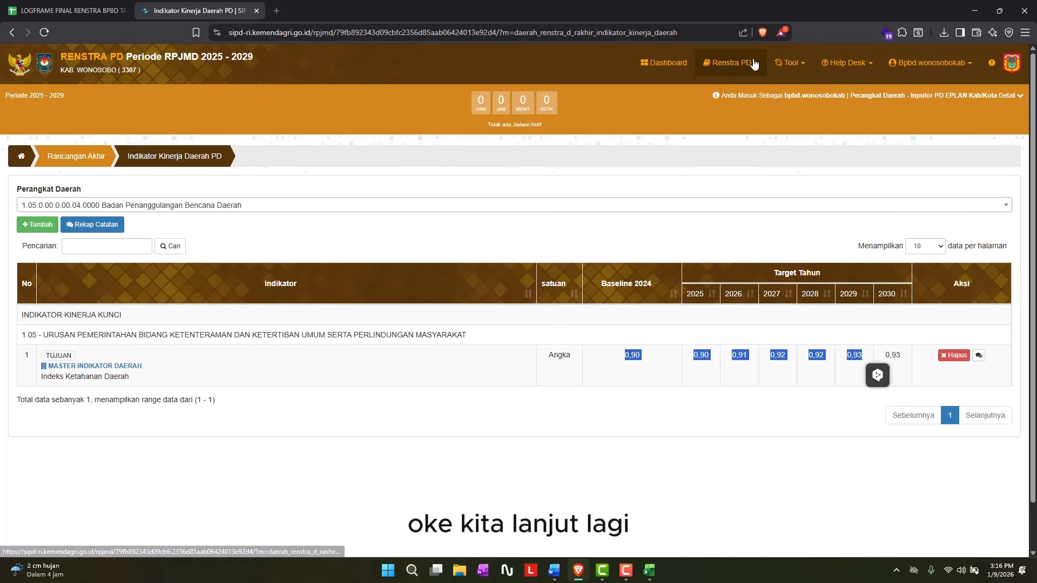
# Open the Tujuan page of the Rancangan Akhir stage briefly, and move on to its Sasaran page
pyautogui.click(731, 62)
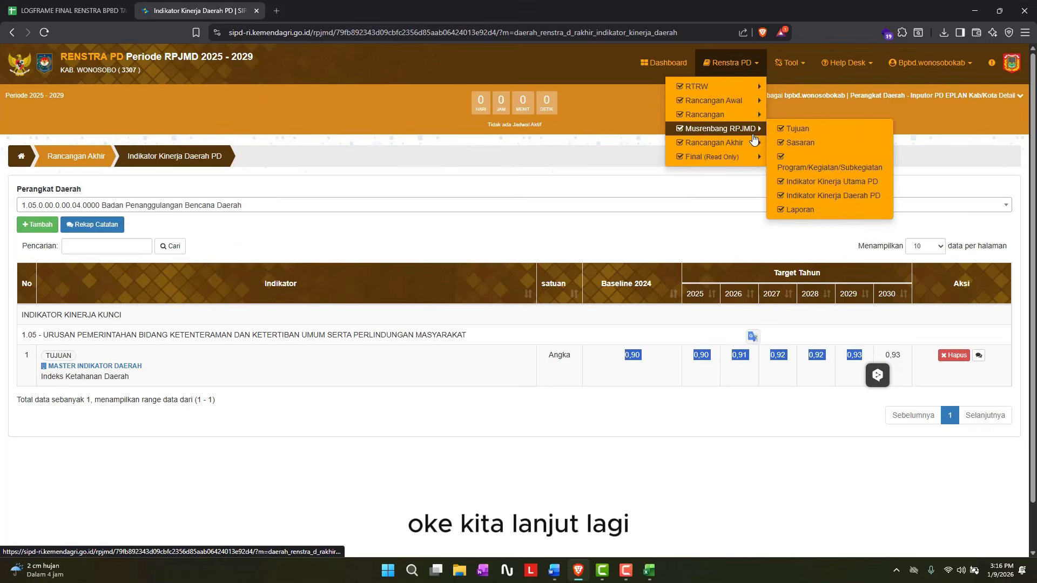
pyautogui.moveTo(757, 143)
pyautogui.click(796, 144)
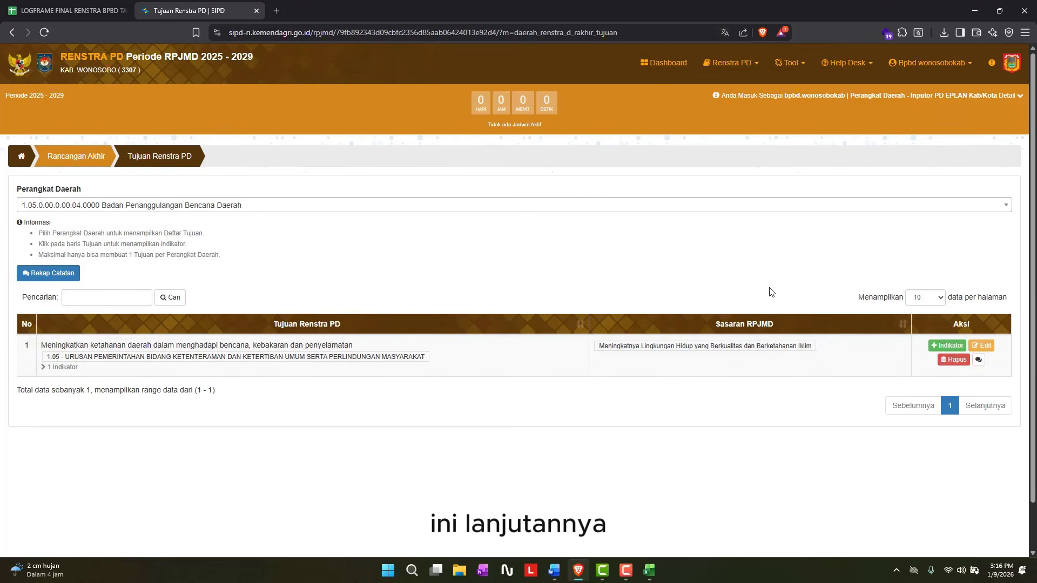
pyautogui.click(748, 65)
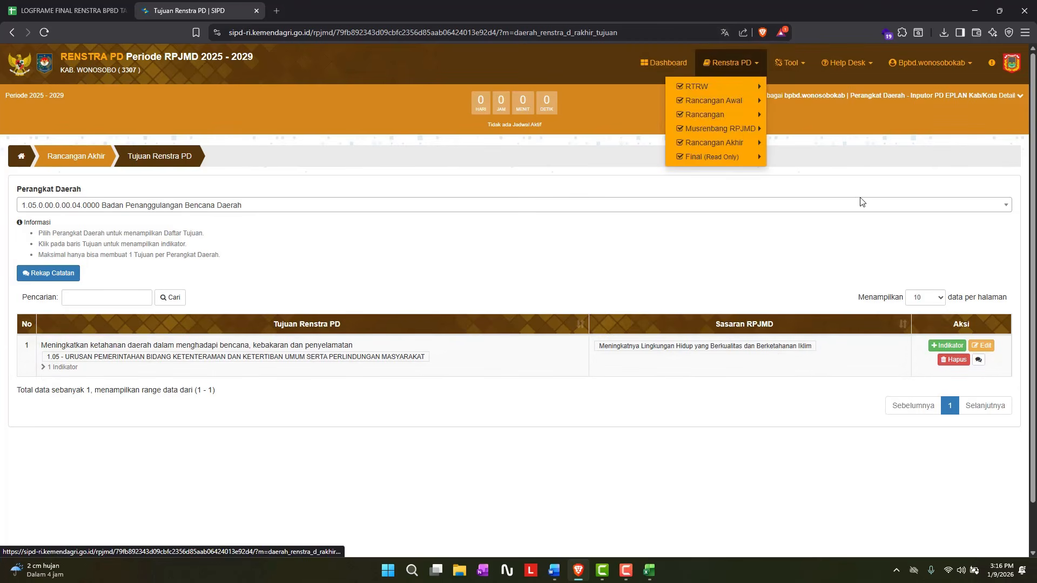
pyautogui.moveTo(762, 137)
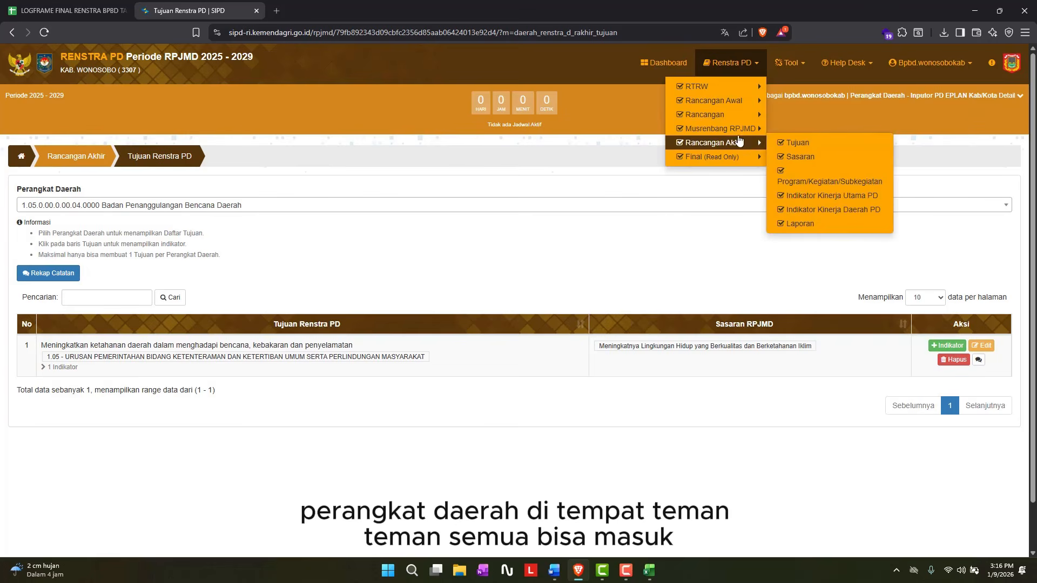
pyautogui.click(805, 156)
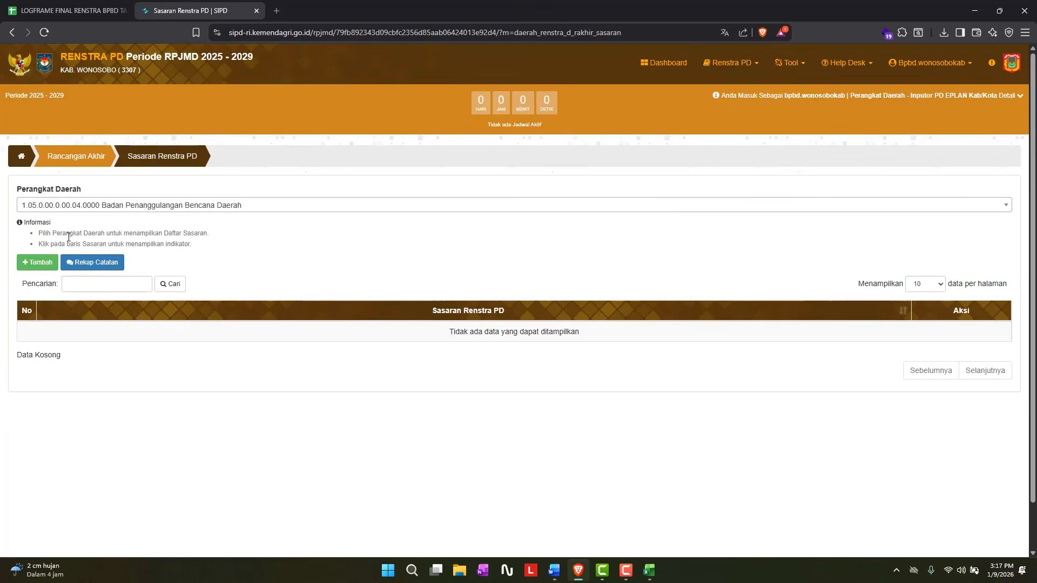
# Start a new Sasaran under the Tujuan "Meningkatkan ketahanan daerah dalam menghadapi bencana, kebakaran dan penyelamatan"
pyautogui.click(38, 263)
pyautogui.click(412, 110)
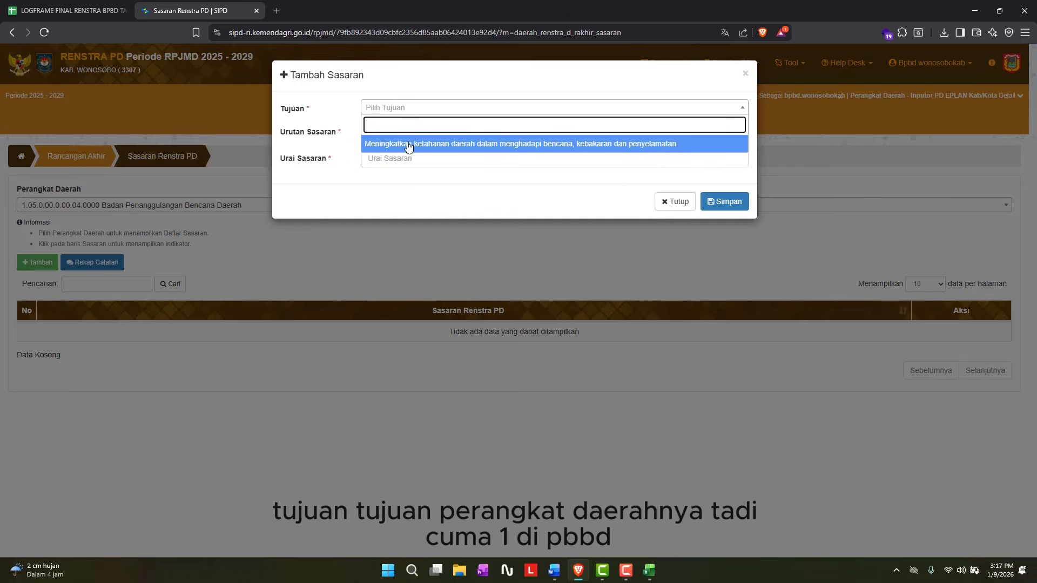
pyautogui.click(409, 145)
pyautogui.click(408, 137)
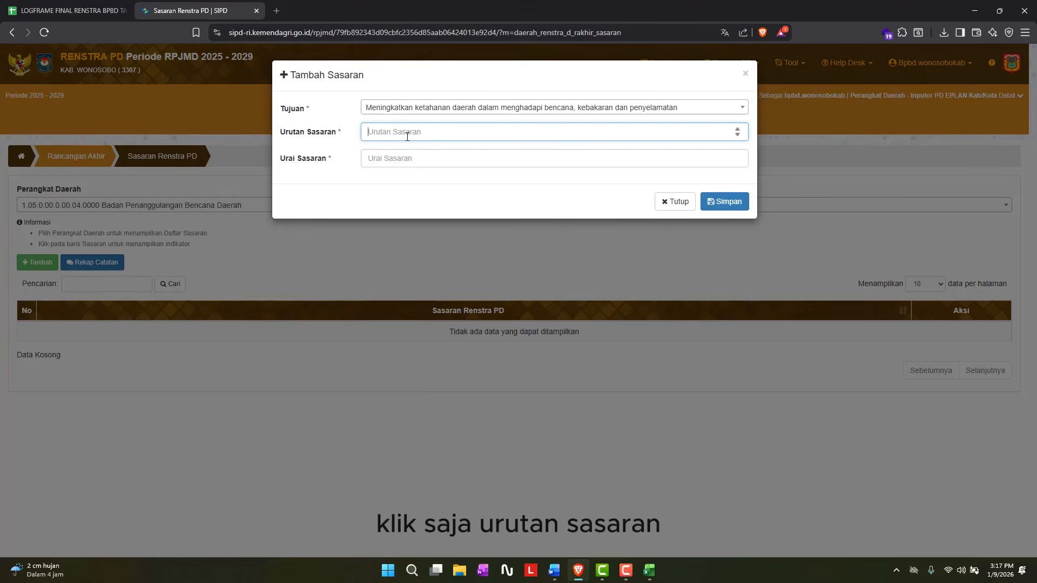
# Look through the logframe to examine the Sasaran PD entries and the order in which they are listed
pyautogui.click(34, 11)
pyautogui.click(100, 332)
pyautogui.scroll(-10, 101, 337)
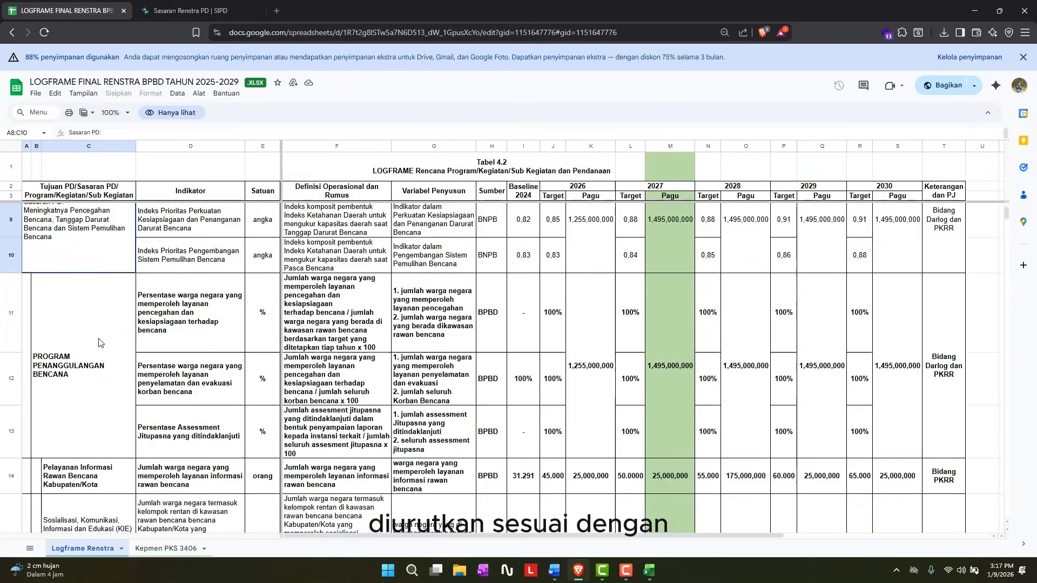
pyautogui.scroll(-15, 102, 345)
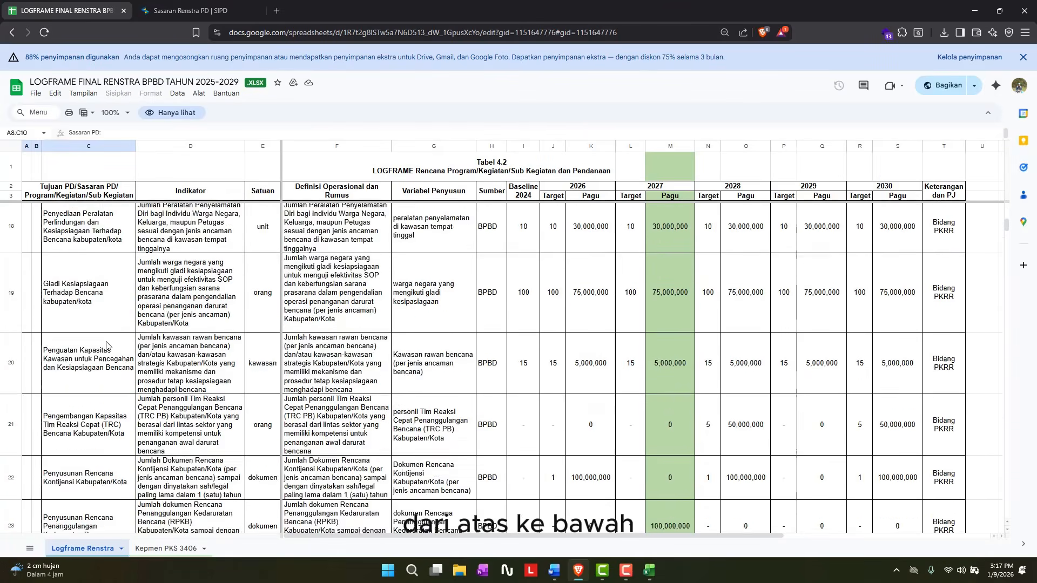
pyautogui.scroll(-15, 107, 352)
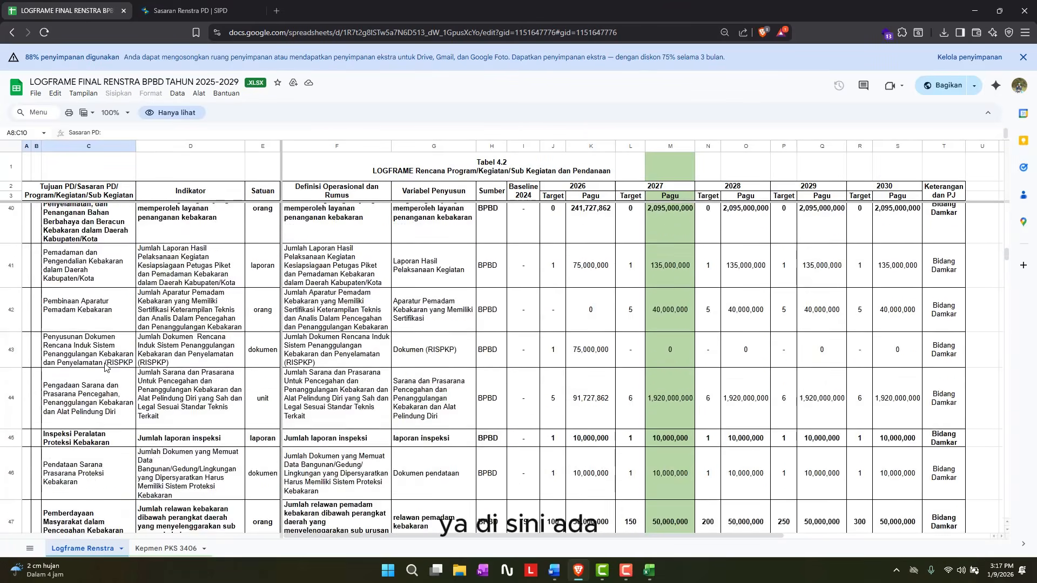
pyautogui.scroll(-15, 108, 369)
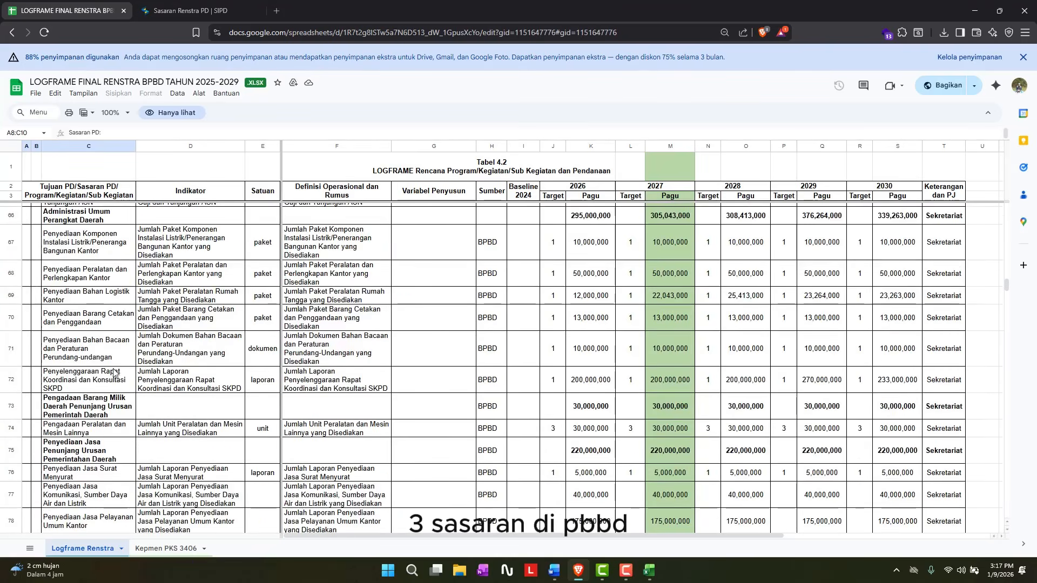
pyautogui.scroll(20, 115, 373)
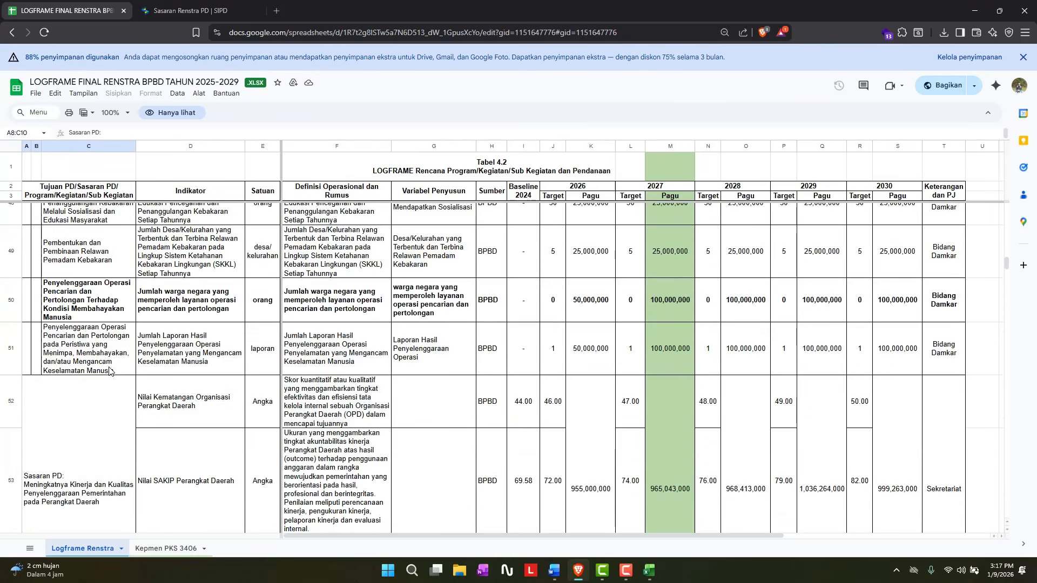
pyautogui.scroll(15, 105, 370)
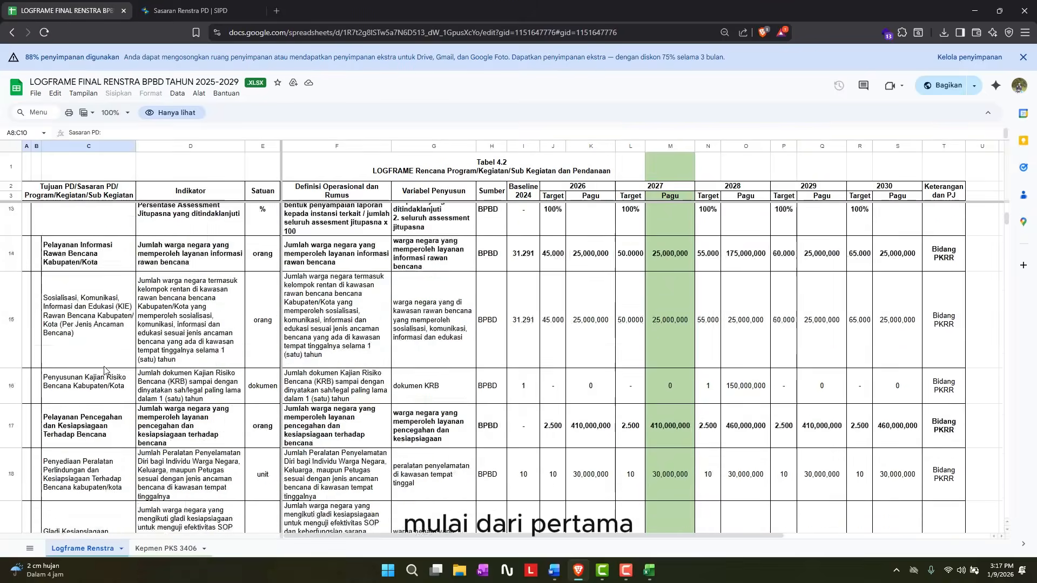
# Copy "Meningkatnya Pencegahan Bencana, Tanggap Darurat Bencana dan Sistem Pemulihan Bencana" from the logframe into Urai Sasaran, set Urutan Sasaran to 1 and save
pyautogui.doubleClick(37, 359)
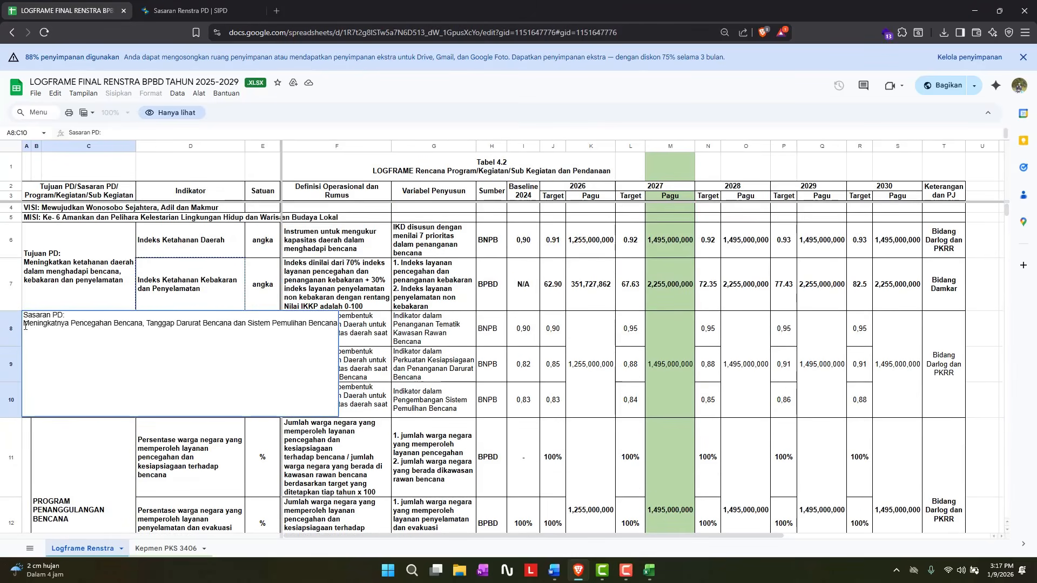
pyautogui.moveTo(26, 326); pyautogui.dragTo(341, 327)
pyautogui.hotkey('ctrl', 'c')
pyautogui.click(195, 11)
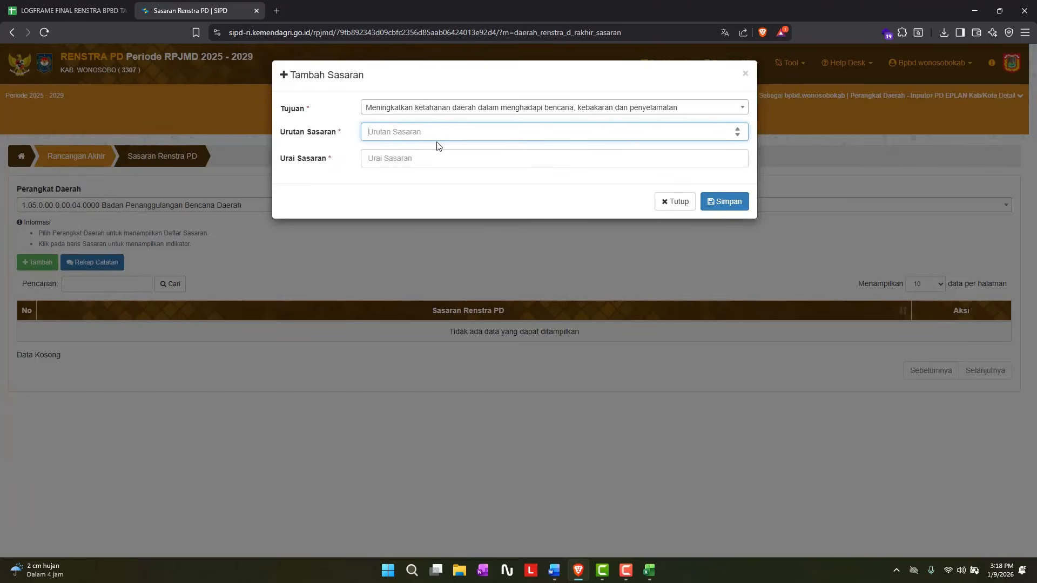
pyautogui.write('1')
pyautogui.click(430, 157)
pyautogui.hotkey('ctrl', 'v')
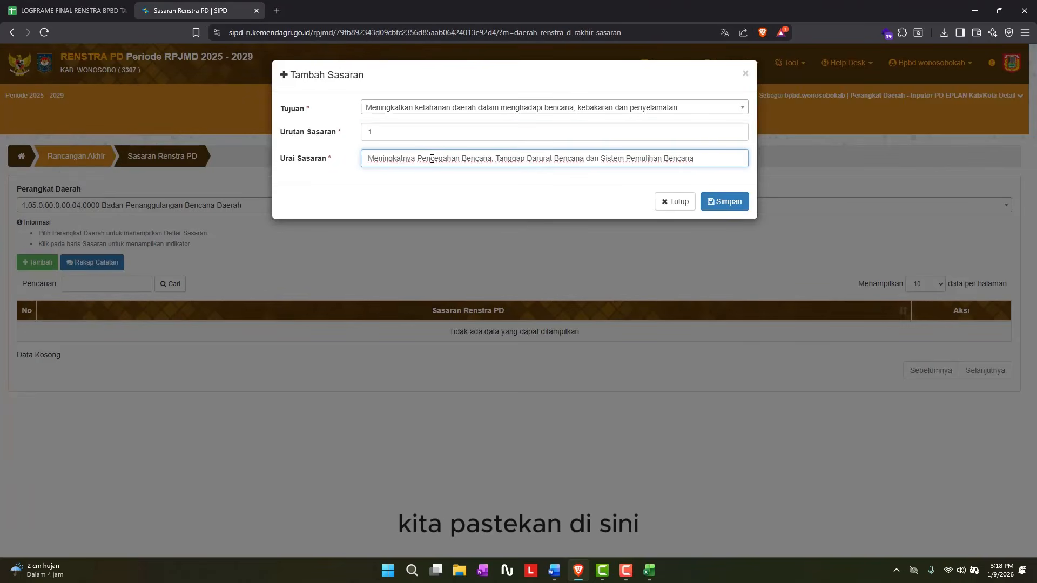
pyautogui.click(726, 202)
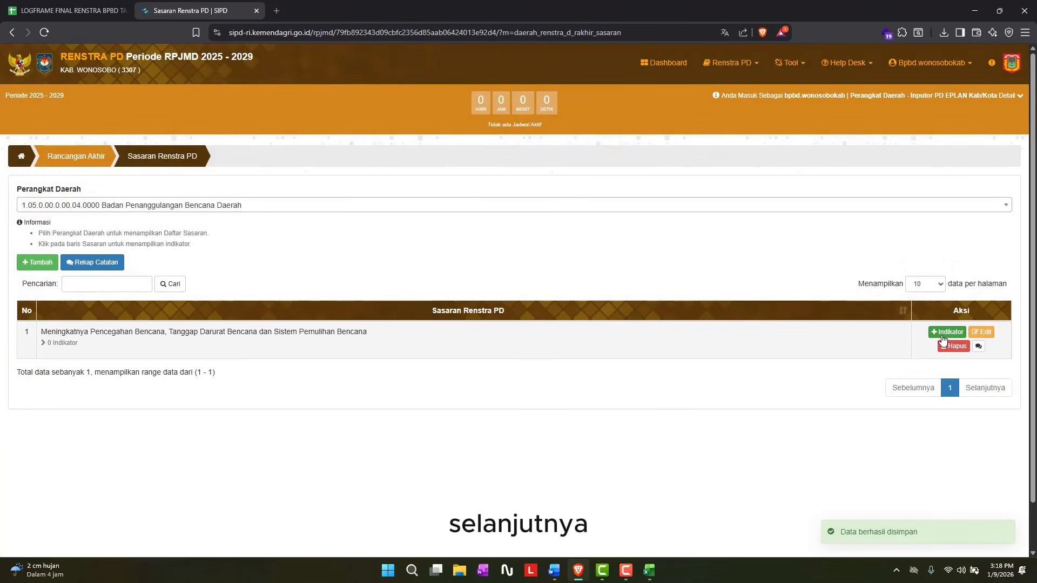
# Start an indicator for the Sasaran, copy "Indeks Prioritas Penanganan Tematik Kawasan Rawan Bencana" from the logframe and set Urutan Indikator Sasaran to 1
pyautogui.click(944, 333)
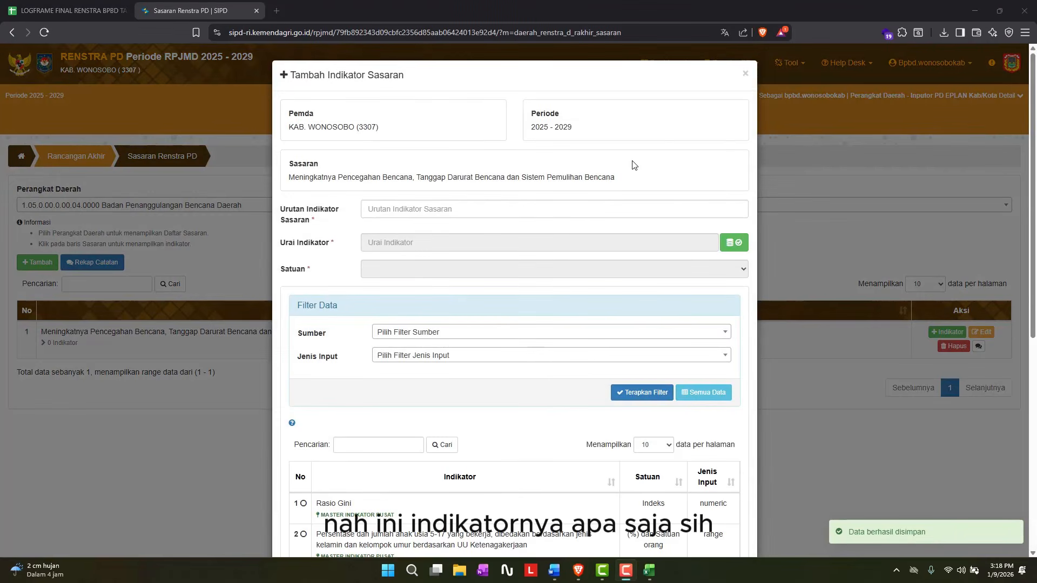
pyautogui.click(64, 10)
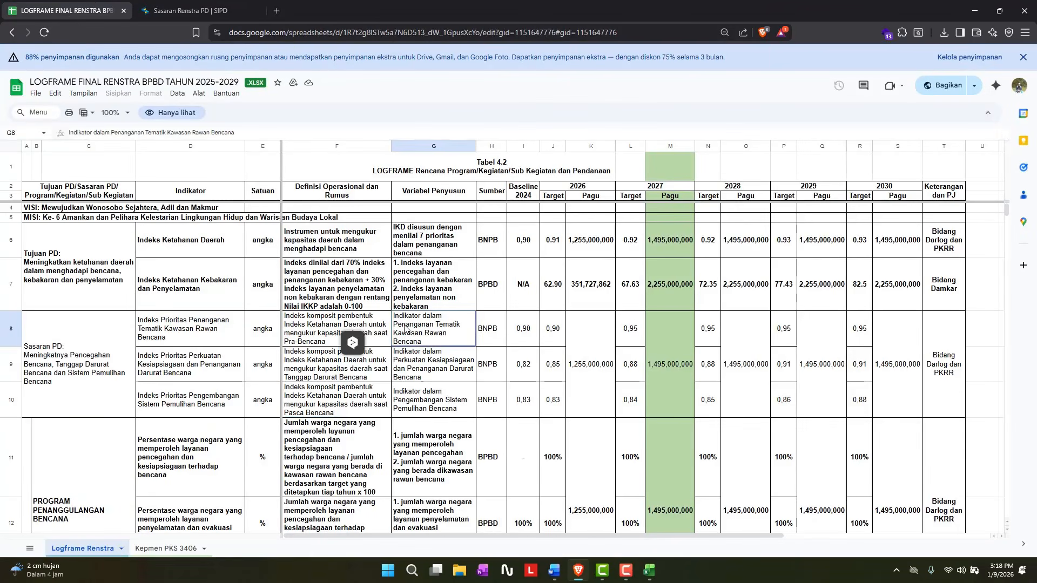
pyautogui.click(54, 340)
pyautogui.click(157, 337)
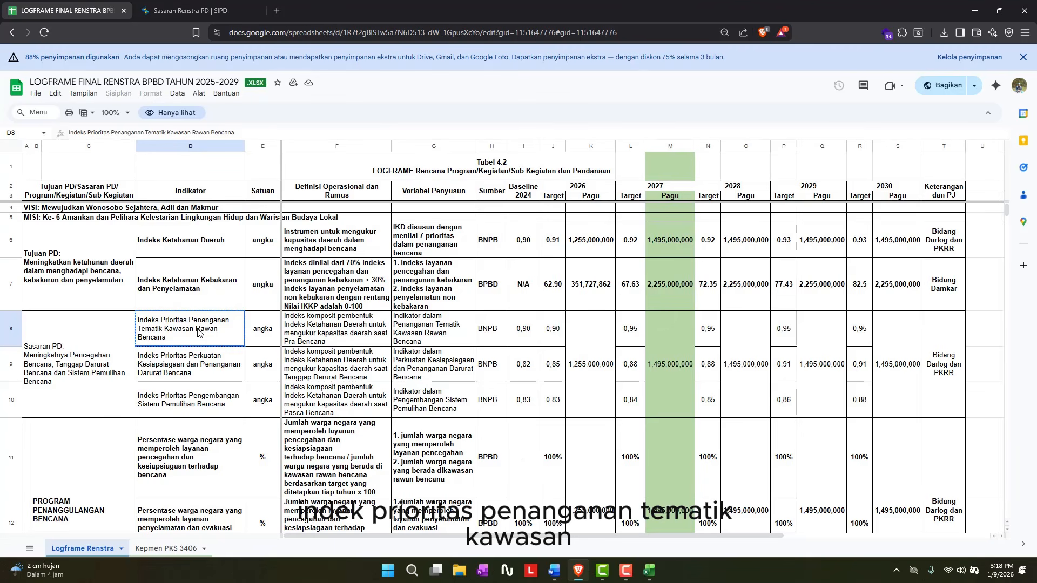
pyautogui.click(203, 10)
pyautogui.click(434, 211)
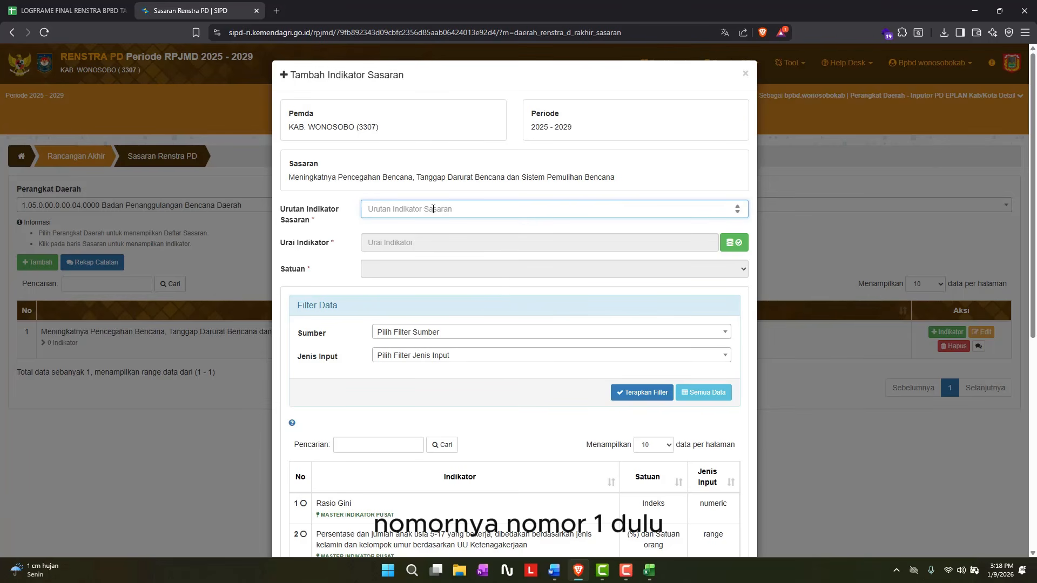
pyautogui.write('1')
# Set the Sumber filter to Daerah and search the indicator list for "Indeks Prioritas Penanganan Tematik Kawasan Rawan Bencana"
pyautogui.click(420, 332)
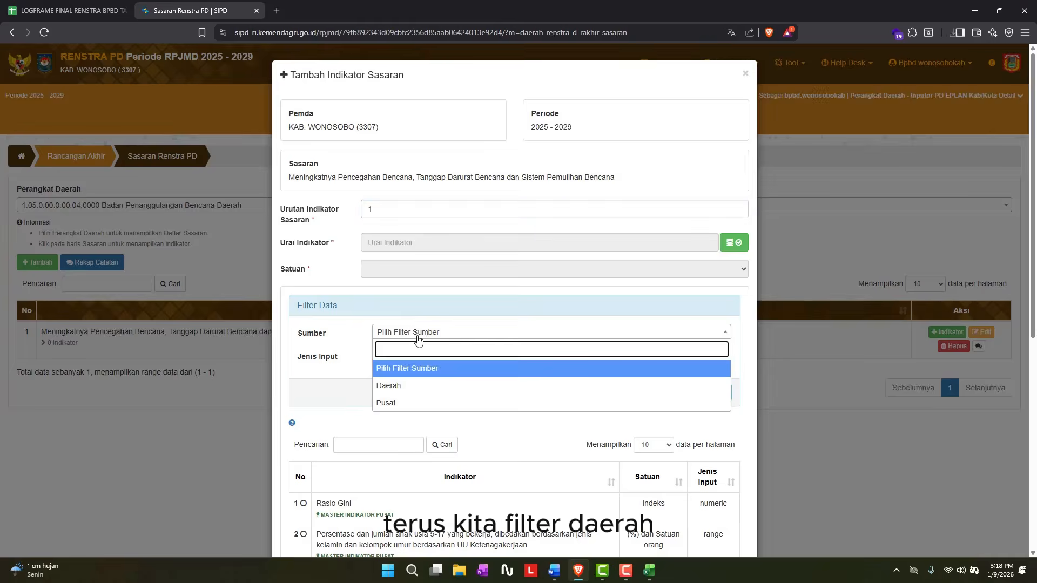
pyautogui.click(411, 383)
pyautogui.click(396, 448)
pyautogui.hotkey('ctrl', 'v')
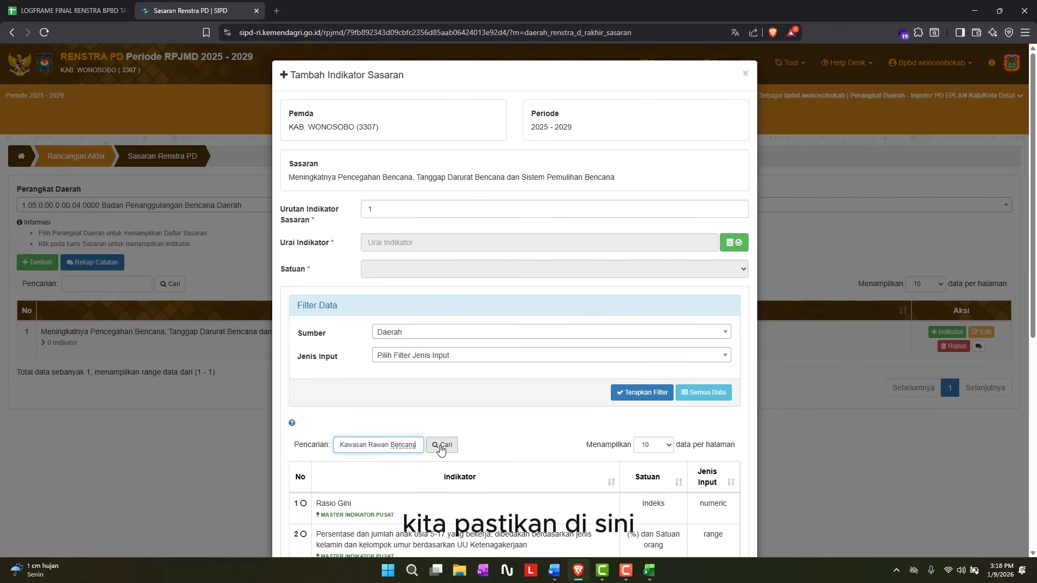
pyautogui.click(441, 446)
pyautogui.scroll(-2, 505, 427)
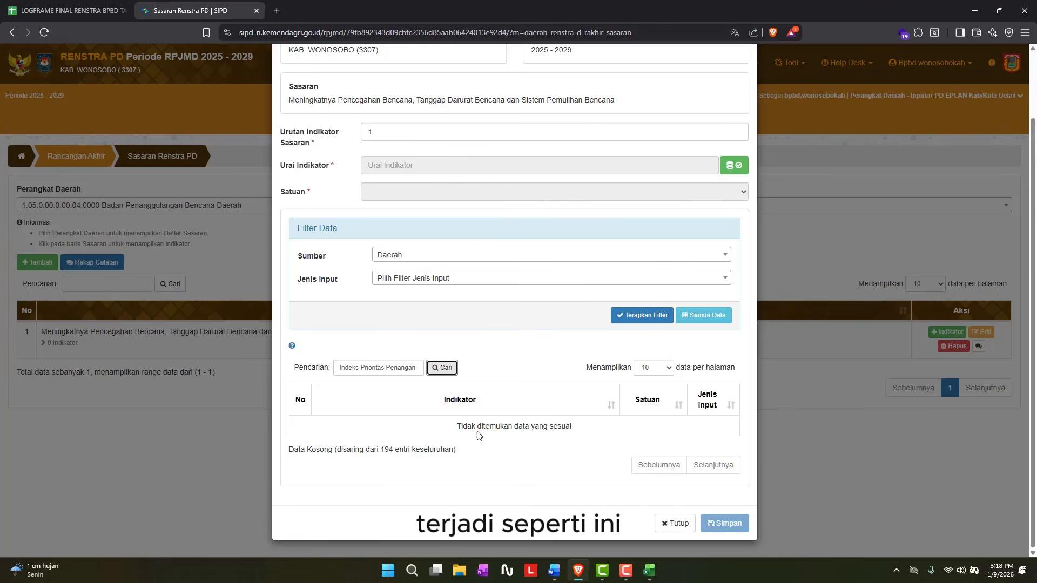
pyautogui.moveTo(457, 427); pyautogui.dragTo(597, 434)
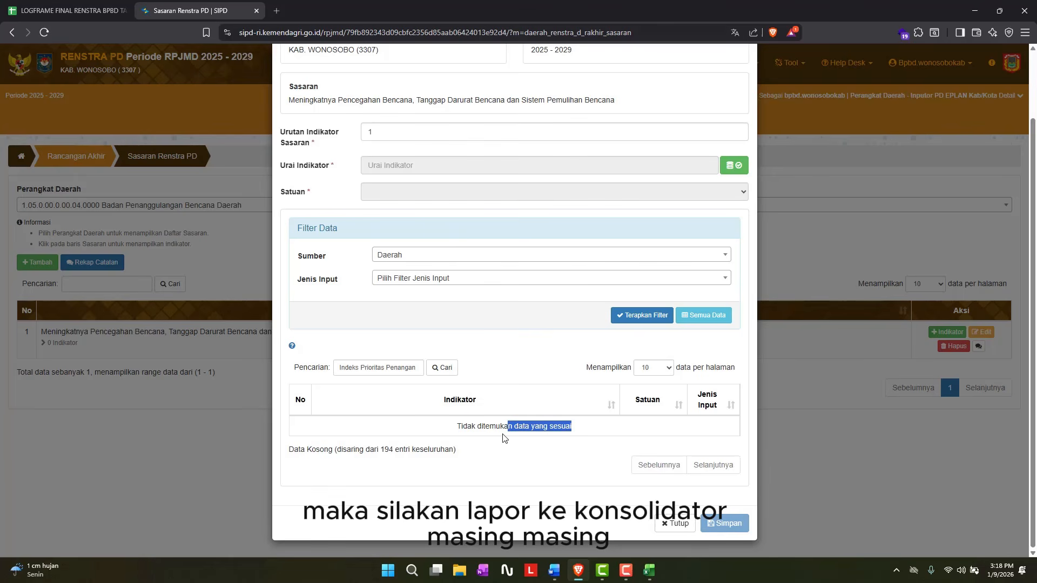
pyautogui.moveTo(445, 435); pyautogui.dragTo(445, 428)
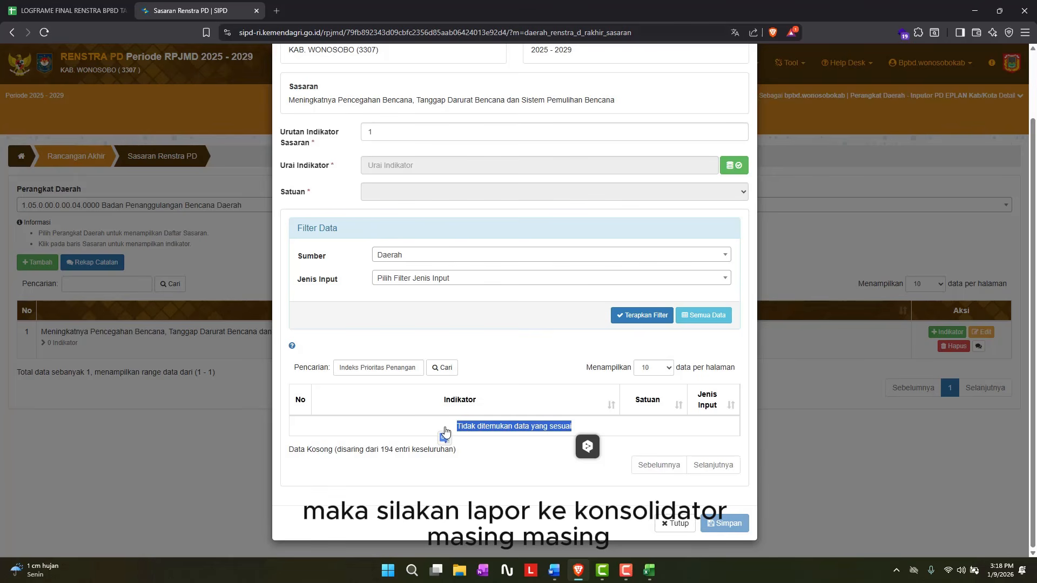
pyautogui.tripleClick(358, 368)
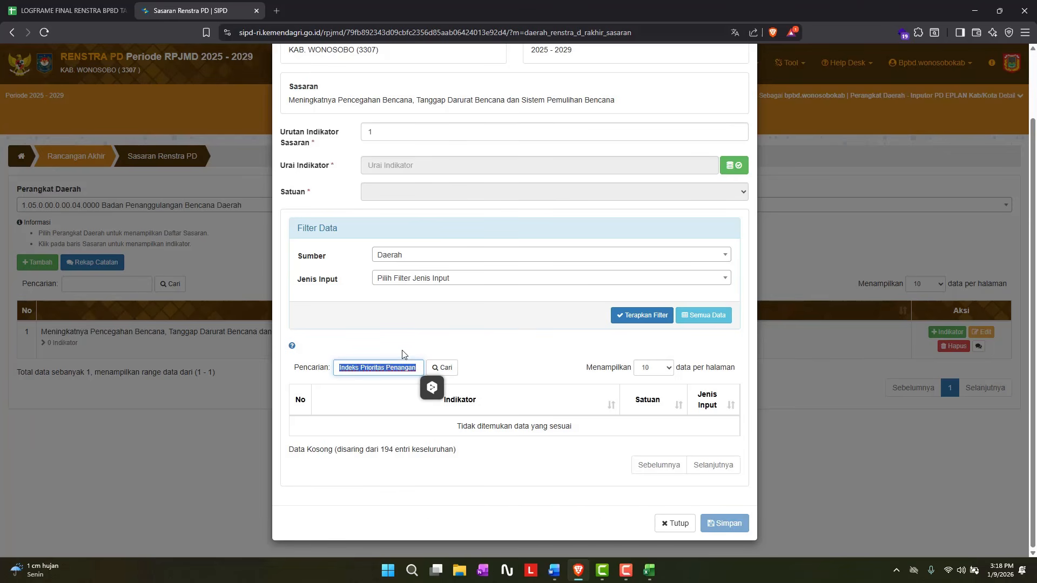
pyautogui.click(358, 370)
pyautogui.doubleClick(350, 369)
pyautogui.tripleClick(351, 368)
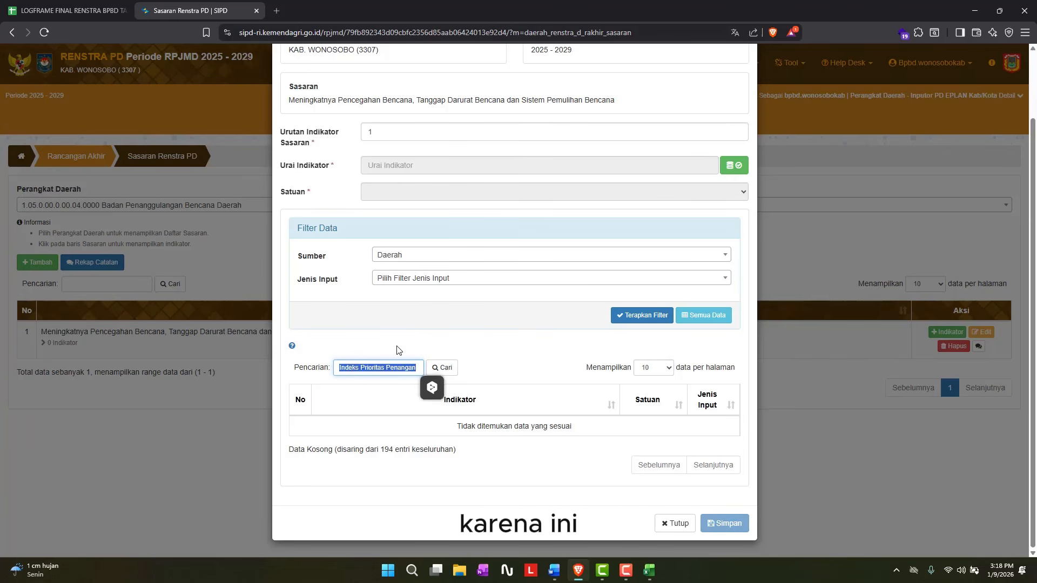
pyautogui.click(397, 347)
pyautogui.tripleClick(366, 370)
pyautogui.click(432, 346)
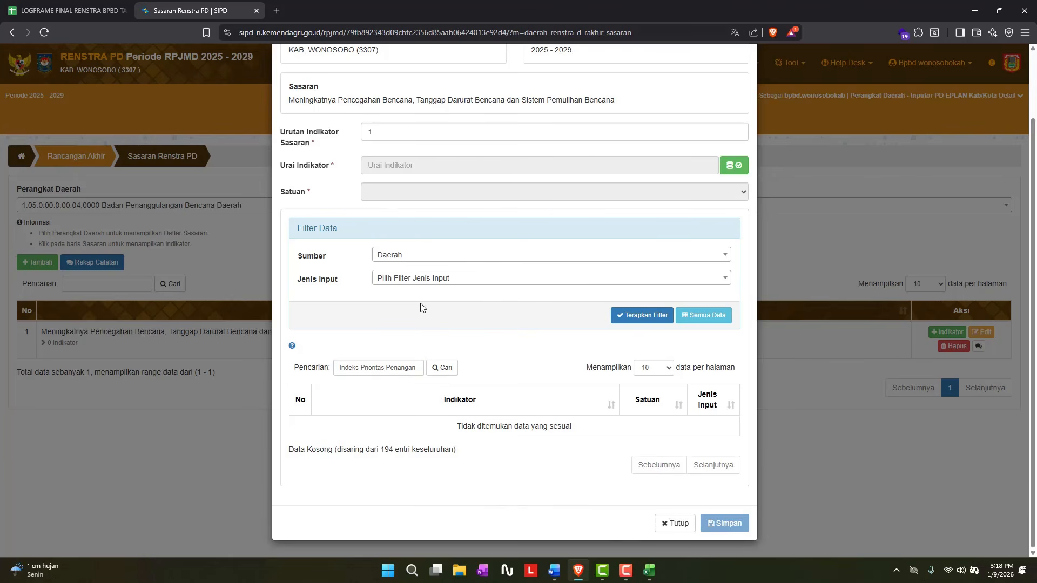
# Copy "Indeks Prioritas Perkuatan Kesiapsiagaan dan Penanganan Darurat Bencana" from the logframe and set Urutan Indikator Sasaran to 2
pyautogui.scroll(2, 351, 230)
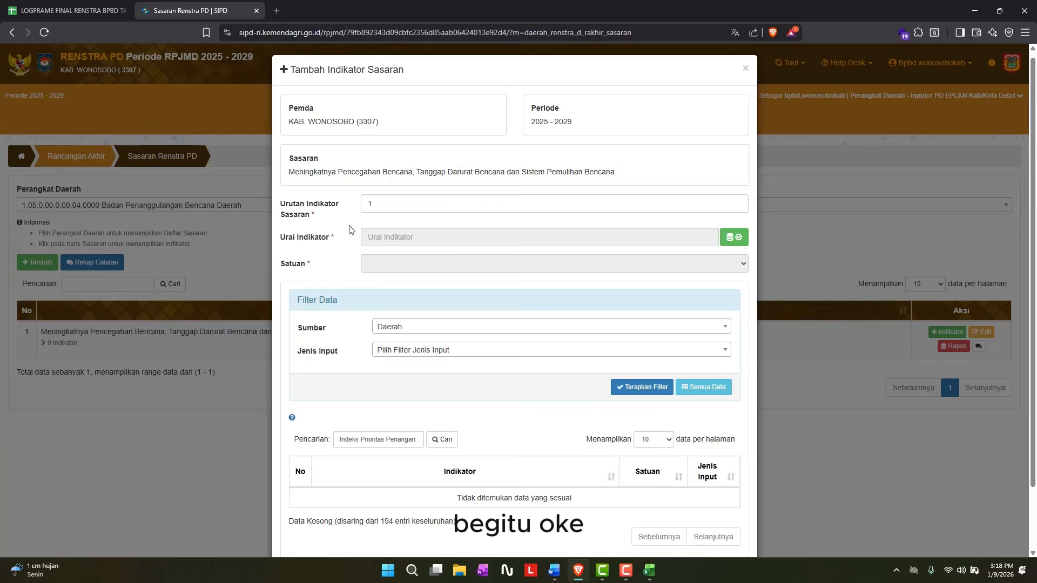
pyautogui.click(39, 10)
pyautogui.click(143, 361)
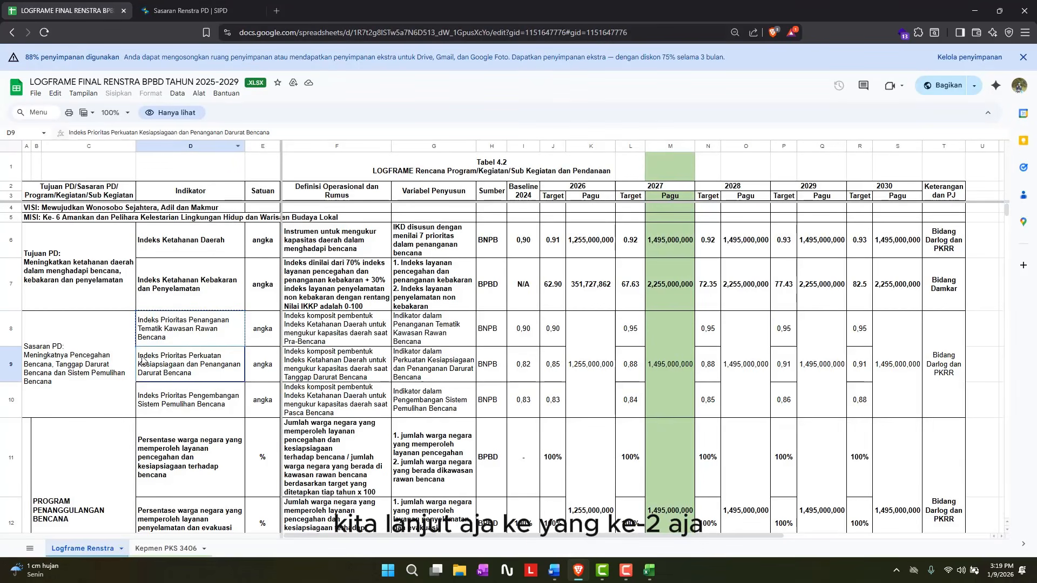
pyautogui.click(189, 11)
pyautogui.click(311, 216)
pyautogui.write('2')
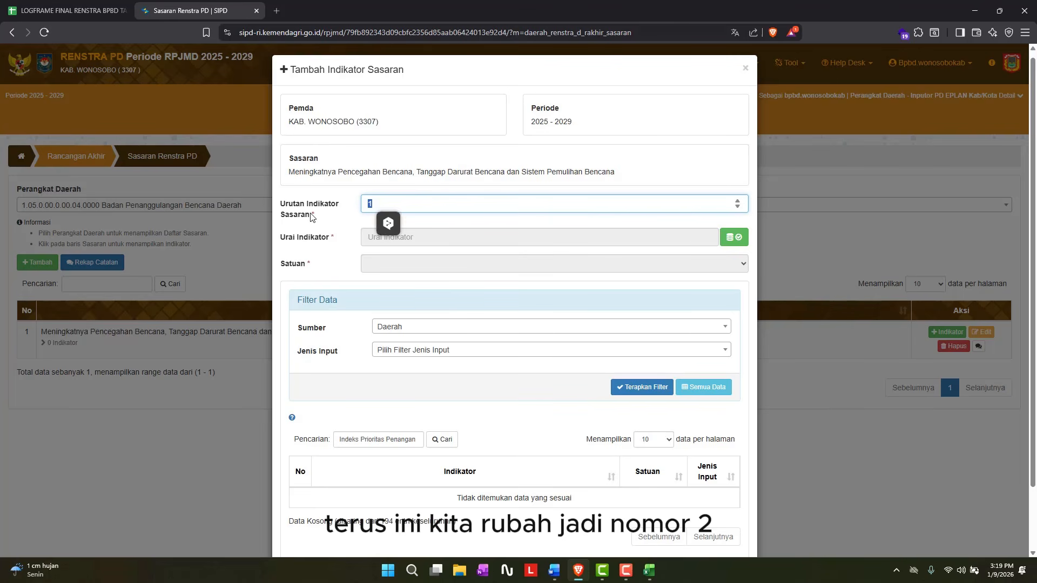
# Search the indicator list for "Indeks Prioritas Perkuatan Kesiapsiagaan dan Penanganan Darurat Bencana"
pyautogui.click(350, 436)
pyautogui.hotkey('ctrl', 'a')
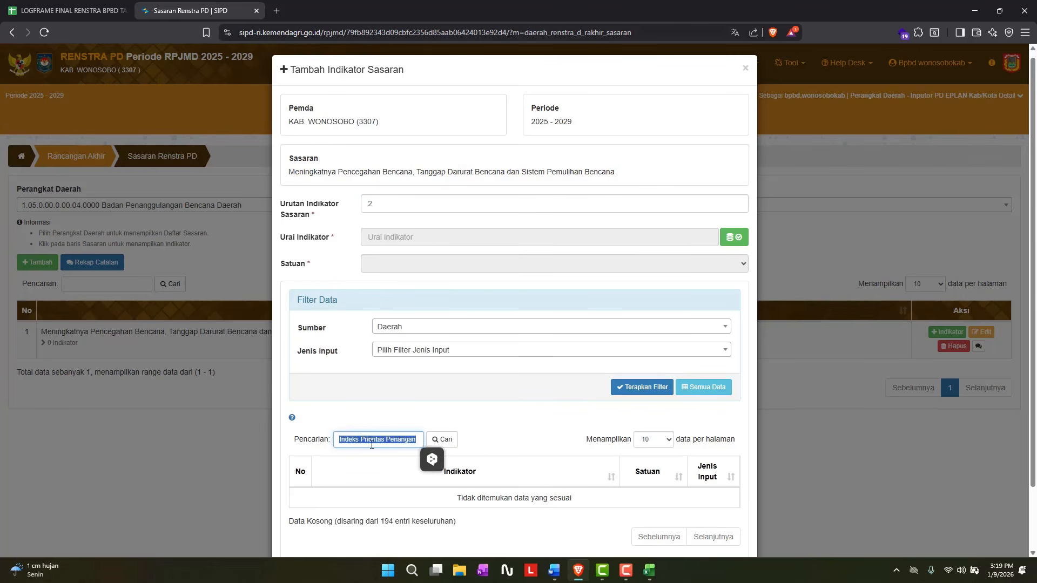
pyautogui.hotkey('ctrl', 'v')
pyautogui.click(454, 445)
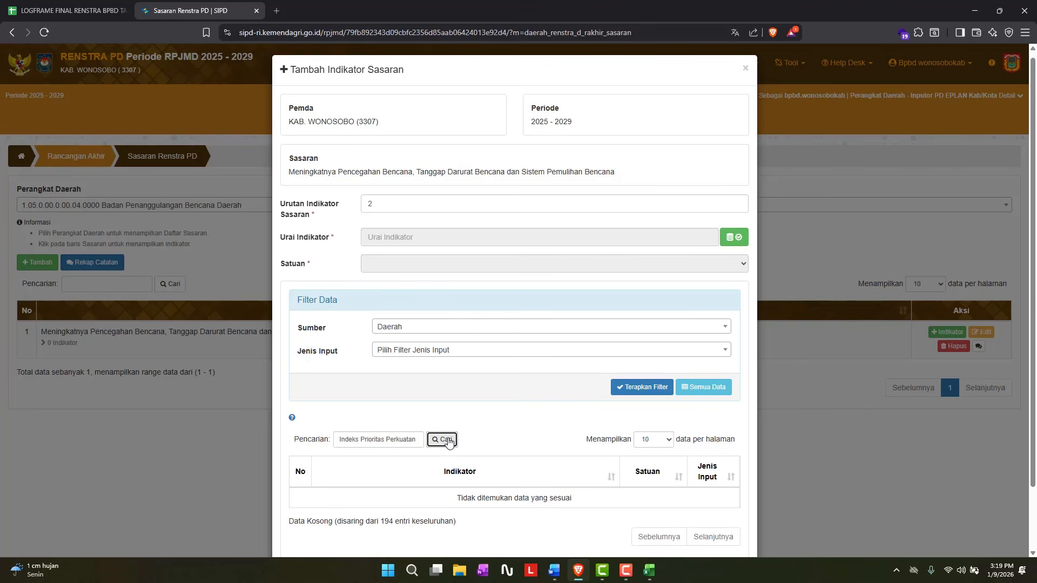
pyautogui.click(449, 444)
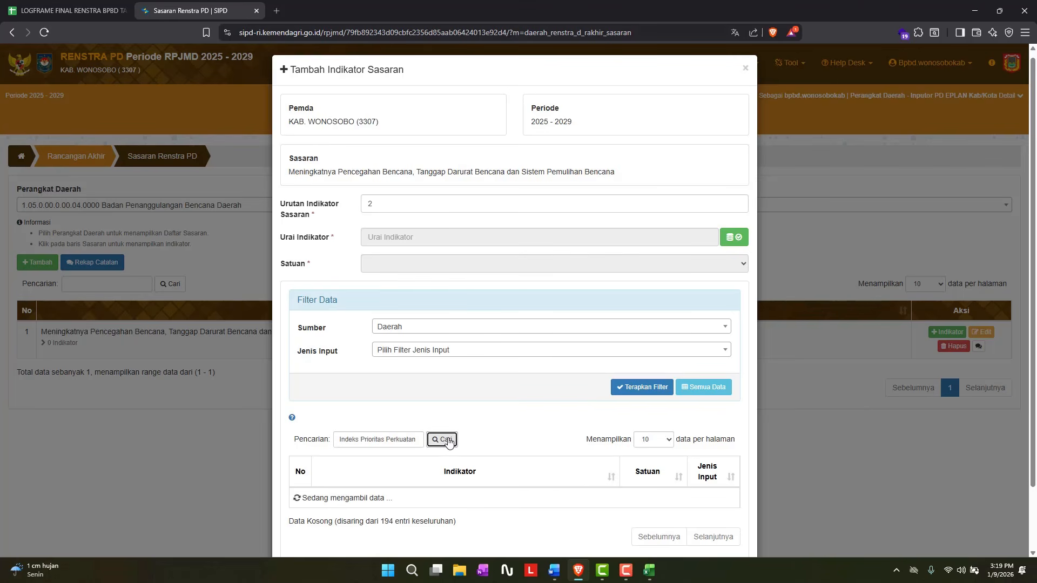
pyautogui.click(385, 441)
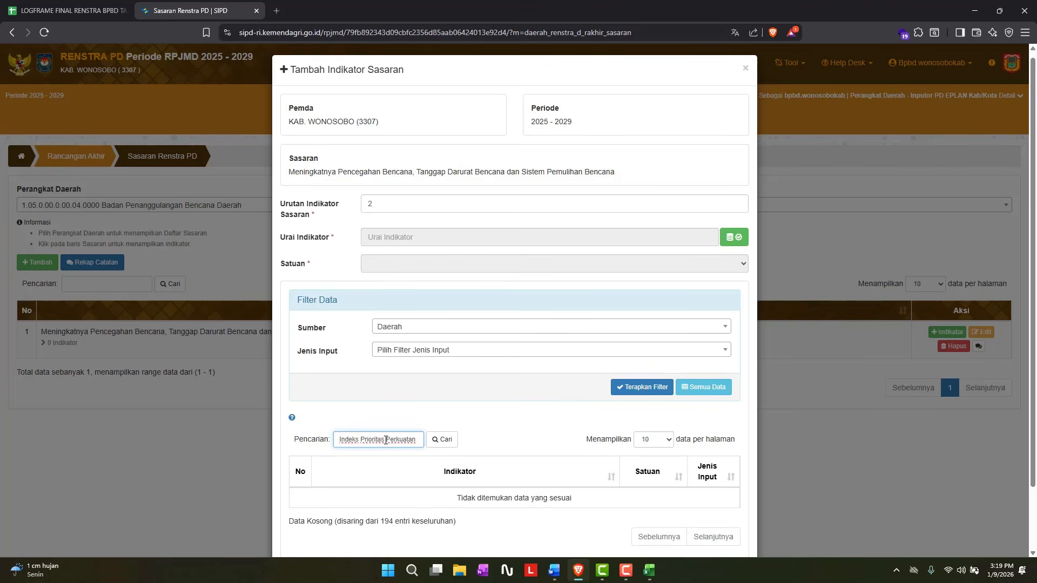
pyautogui.hotkey('ctrl', 'a')
pyautogui.press('BackSpace')
pyautogui.hotkey('ctrl', 'v')
pyautogui.click(428, 446)
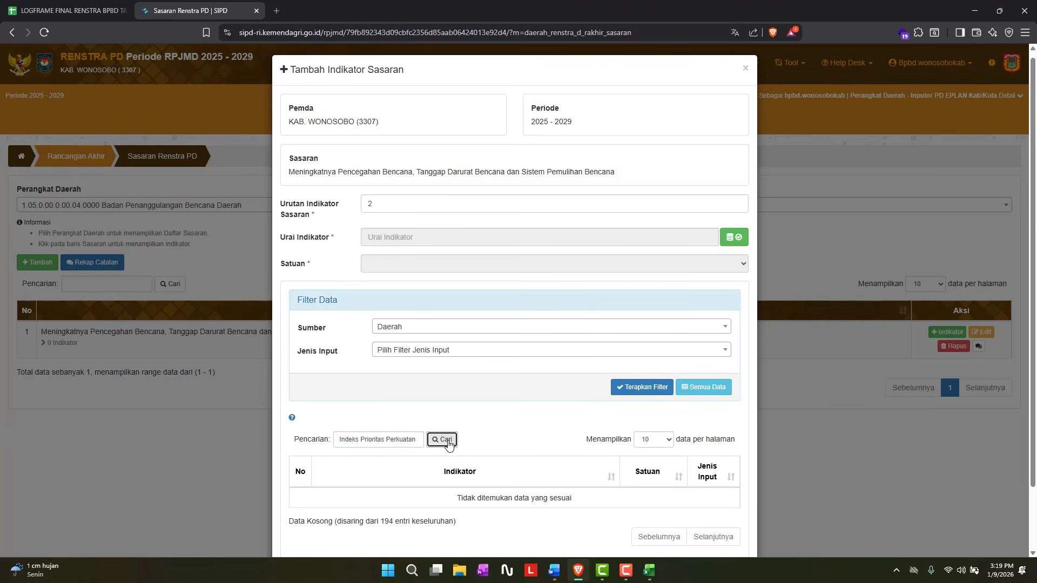
# Copy "Indeks Prioritas Pengembangan Sistem Pemulihan Bencana" from the logframe and search the indicator list for it
pyautogui.click(75, 11)
pyautogui.click(203, 383)
pyautogui.hotkey('ctrl', 'c')
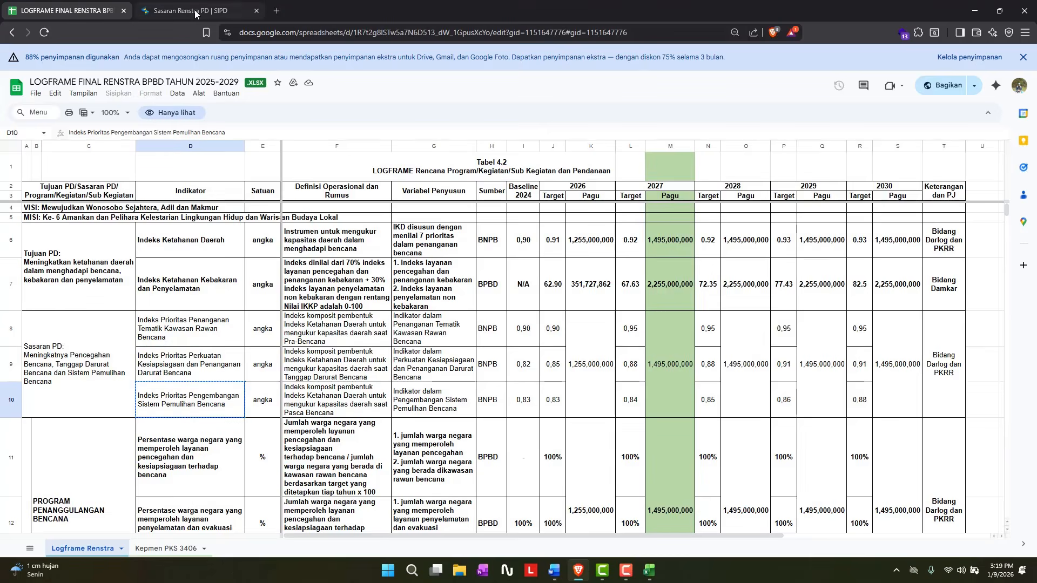
pyautogui.click(189, 11)
pyautogui.tripleClick(367, 446)
pyautogui.hotkey('ctrl', 'v')
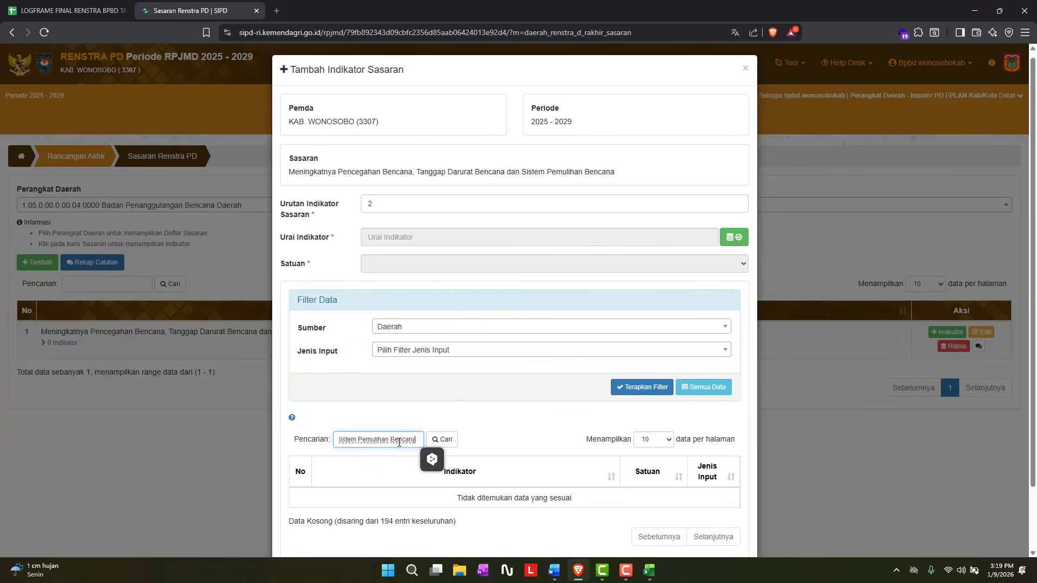
pyautogui.click(436, 441)
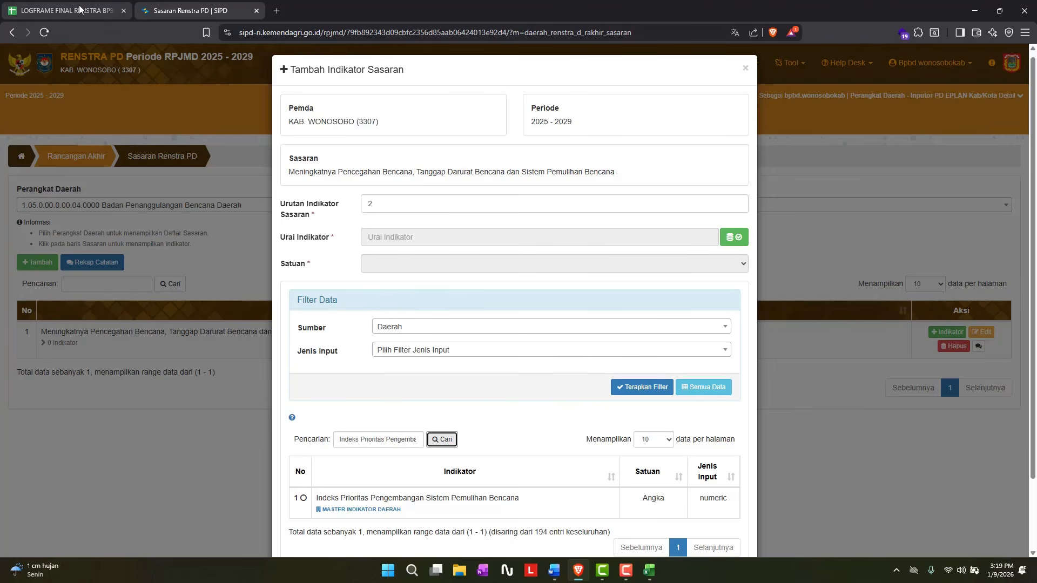
# Check the order of the Sasaran indicators in the logframe and set Urutan Indikator Sasaran to 3
pyautogui.moveTo(389, 203); pyautogui.dragTo(298, 205)
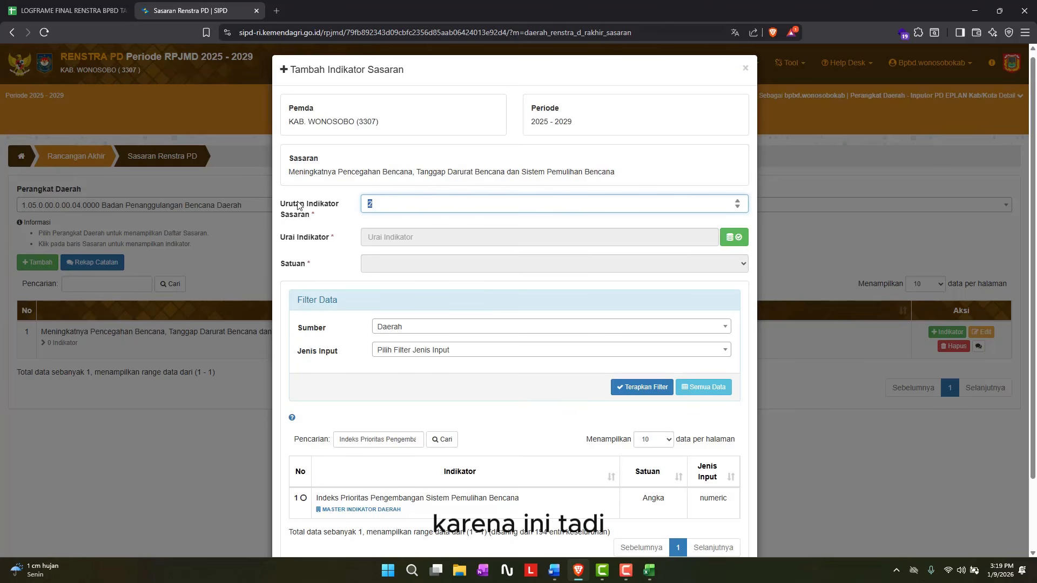
pyautogui.click(55, 13)
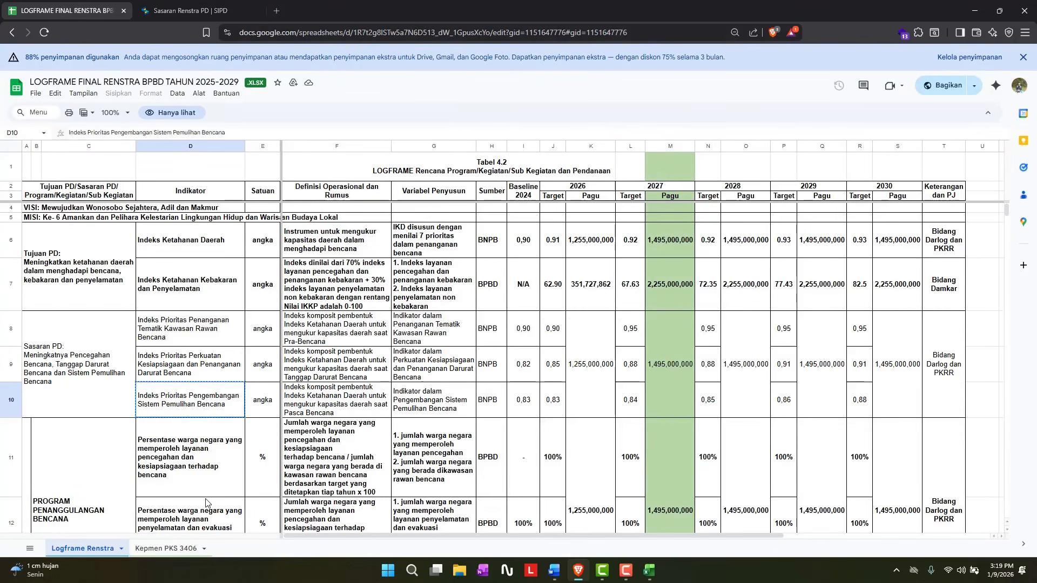
pyautogui.click(172, 319)
pyautogui.click(168, 370)
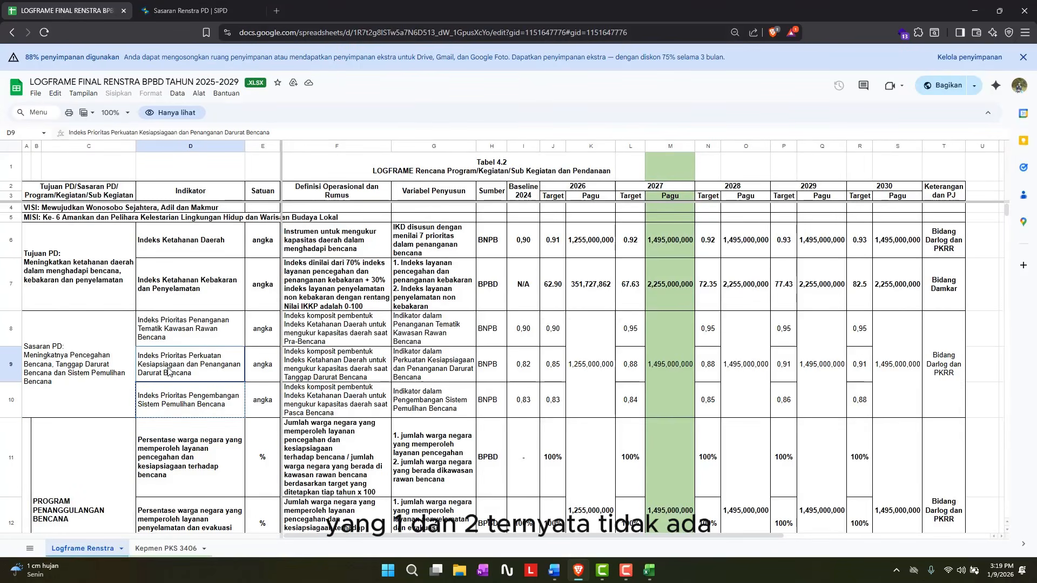
pyautogui.click(185, 401)
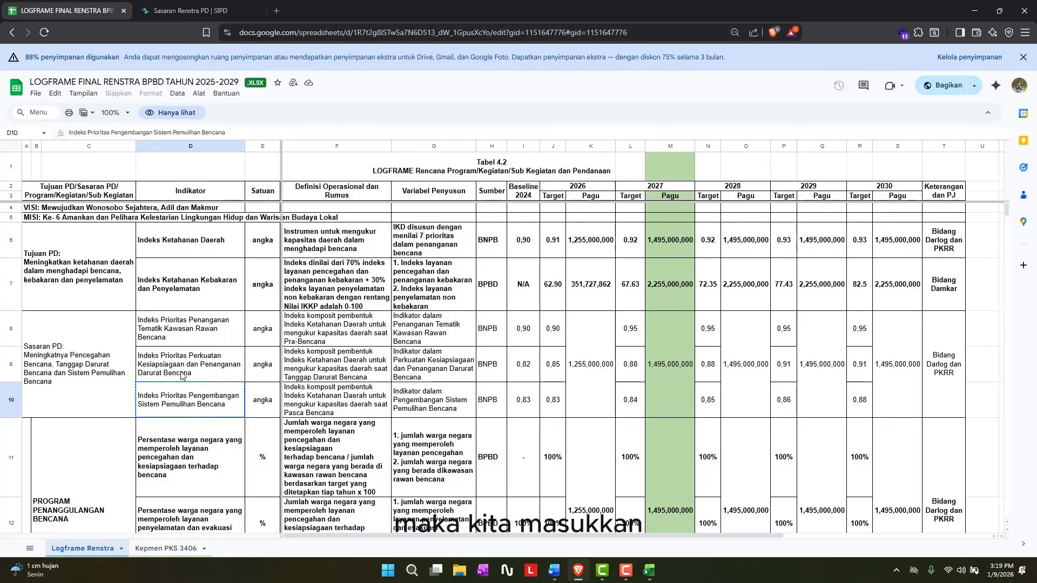
pyautogui.click(176, 17)
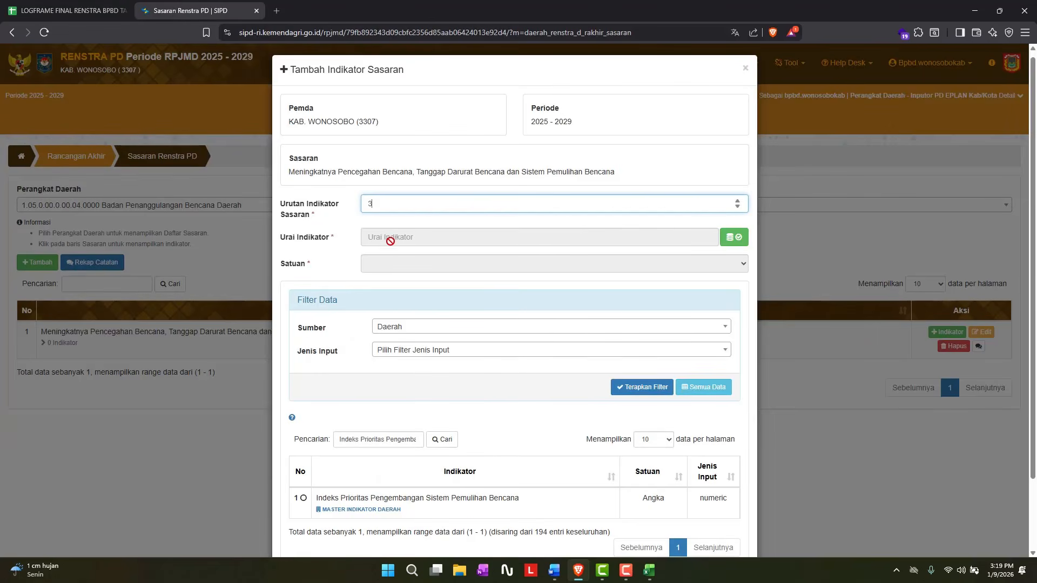
# Choose "Indeks Prioritas Pengembangan Sistem Pemulihan Bencana" from the search results as the Urai Indikator
pyautogui.click(537, 440)
pyautogui.scroll(-2, 538, 440)
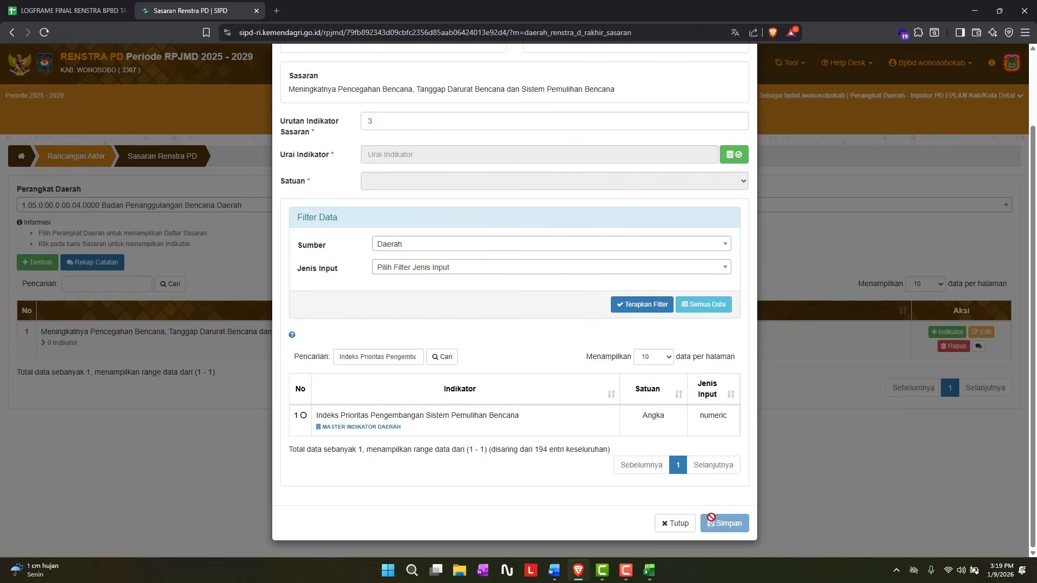
pyautogui.click(350, 434)
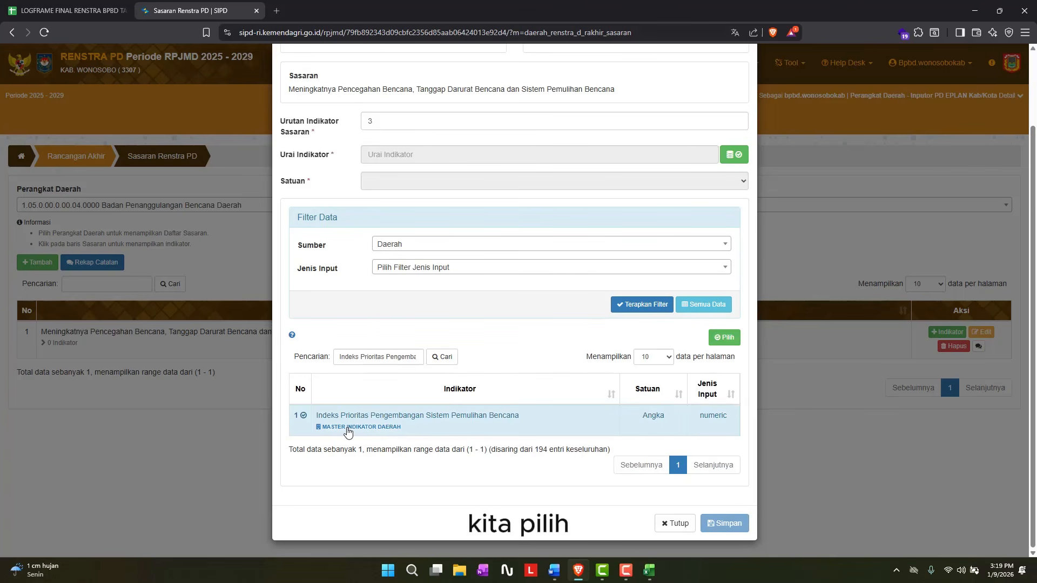
pyautogui.click(719, 338)
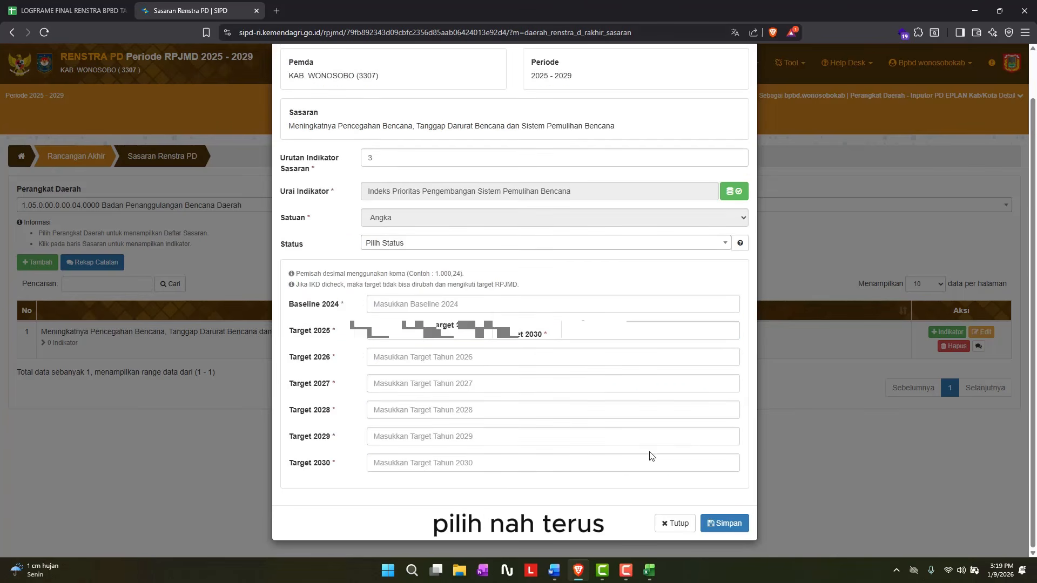
# Set the indicator's Status to Positif and, following the logframe, enter 0,83 for both Baseline 2024 and Target 2025
pyautogui.scroll(1, 376, 358)
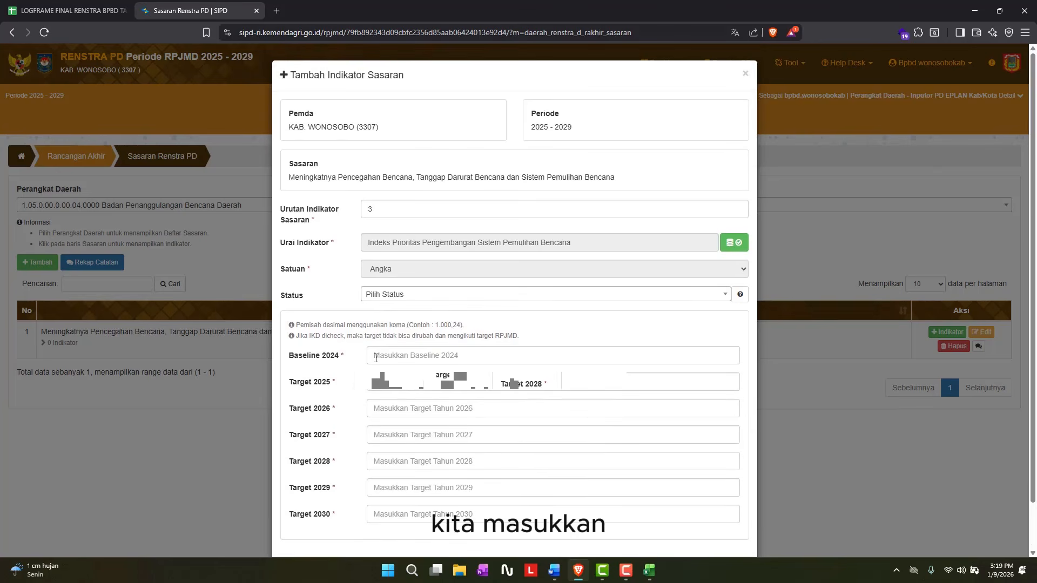
pyautogui.click(408, 296)
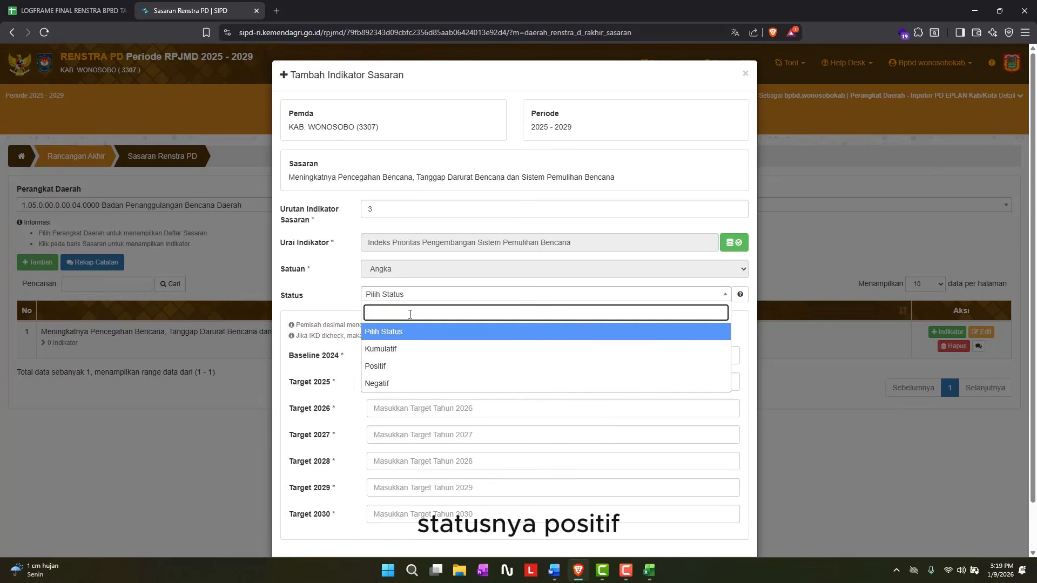
pyautogui.click(409, 367)
pyautogui.click(396, 357)
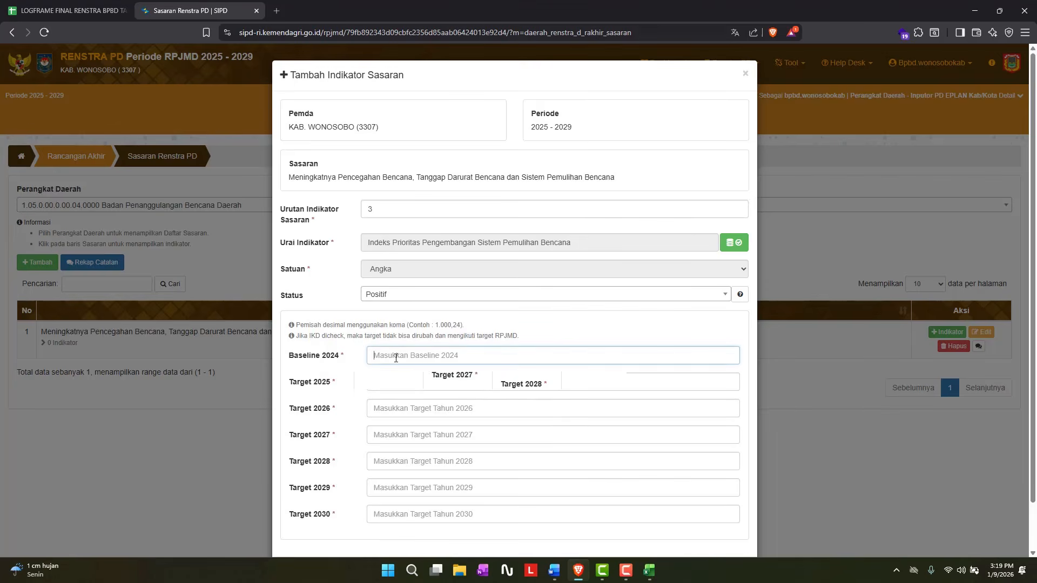
pyautogui.click(80, 4)
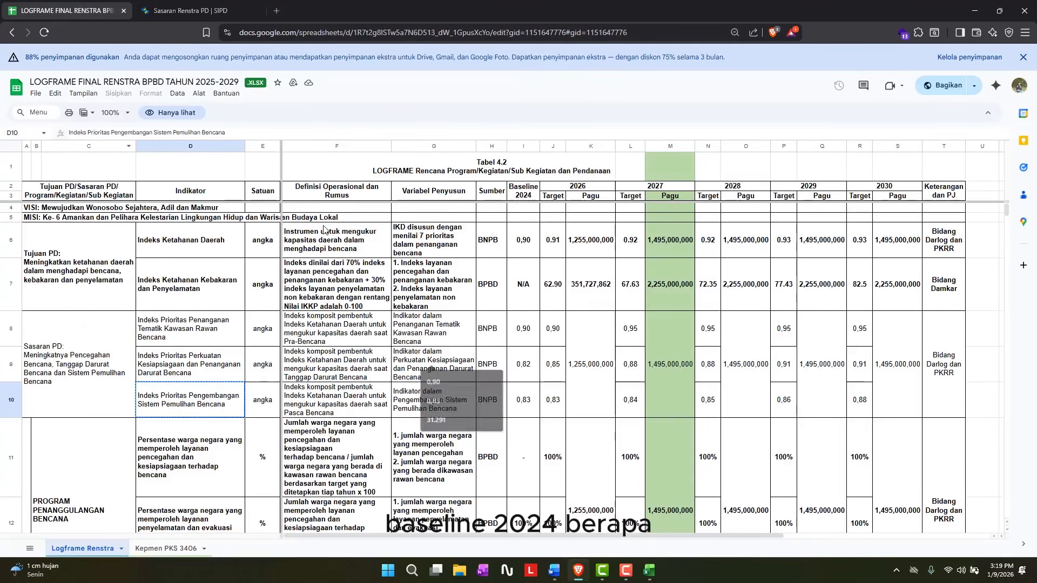
pyautogui.click(532, 406)
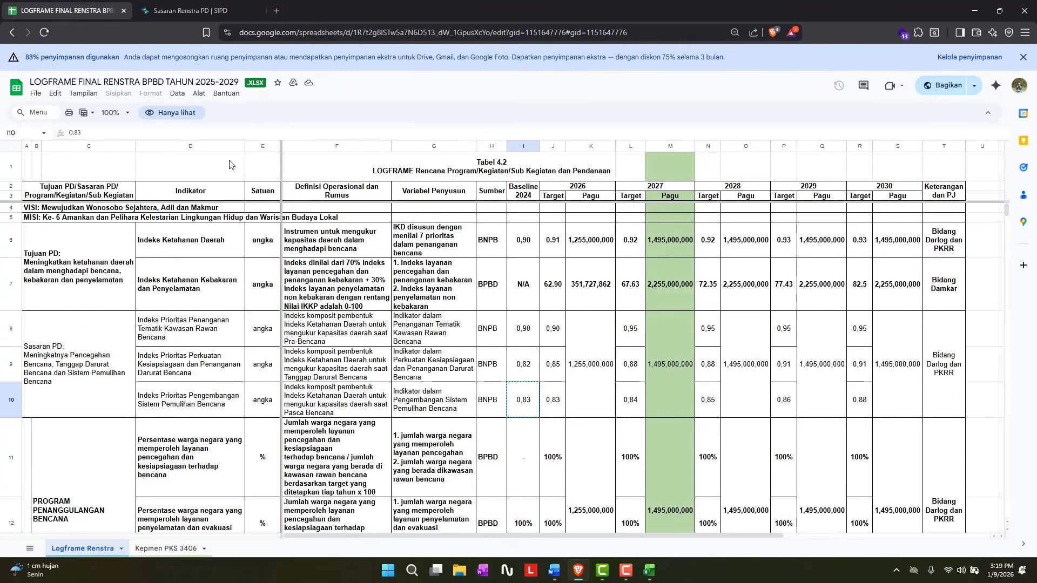
pyautogui.click(162, 10)
pyautogui.write('0,83')
pyautogui.press('Tab')
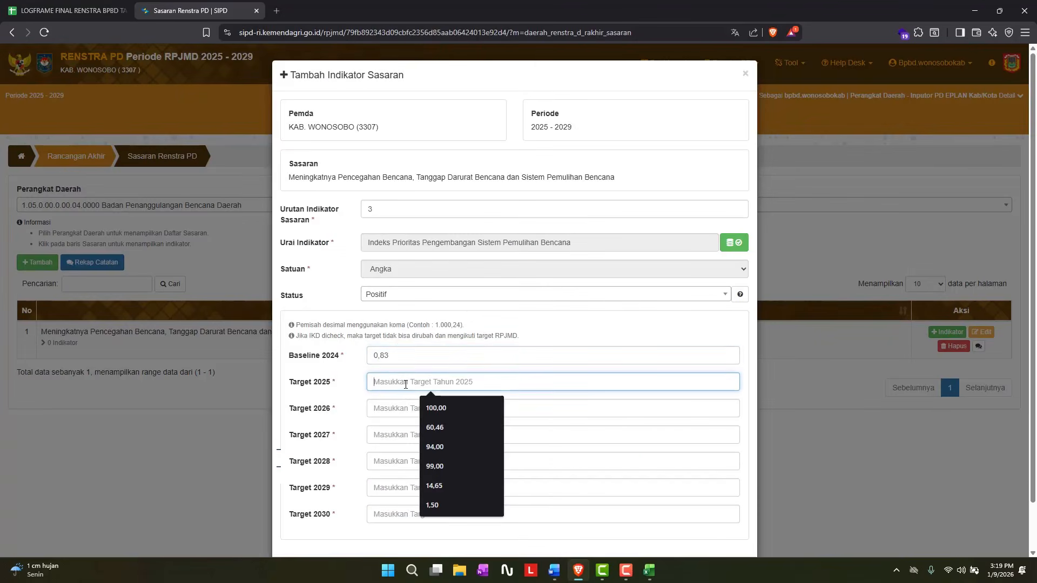
pyautogui.write('0,83')
# Enter 0,83 for Target 2026 and 0,84 for Target 2027, following the indicator's row in the logframe
pyautogui.click(65, 11)
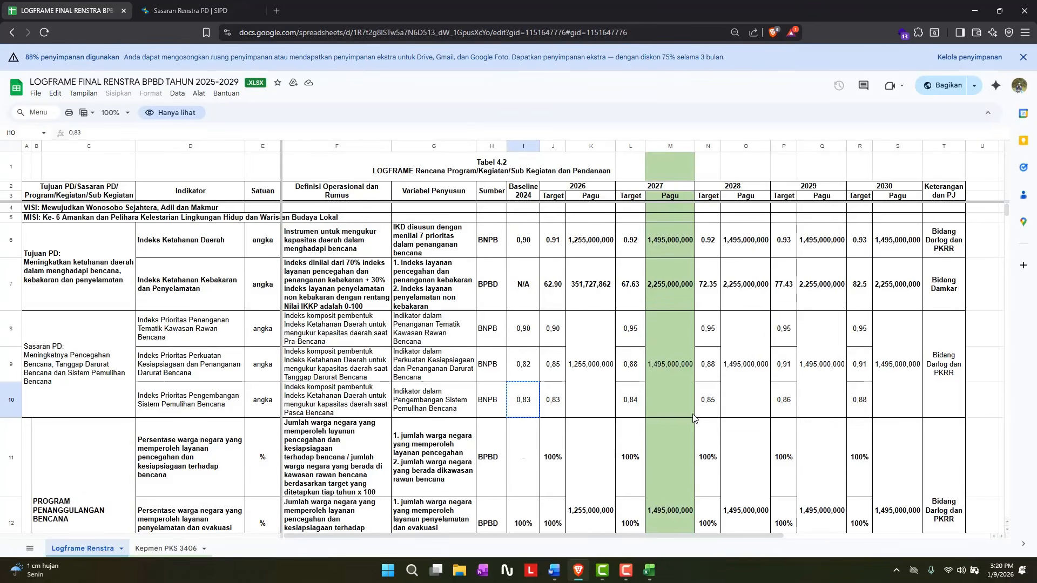
pyautogui.click(624, 398)
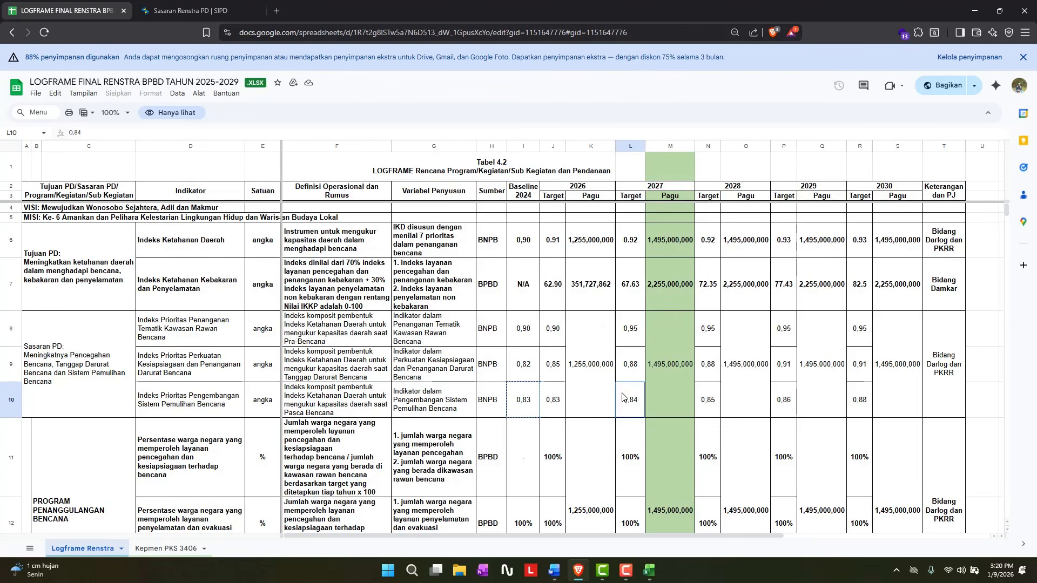
pyautogui.click(184, 12)
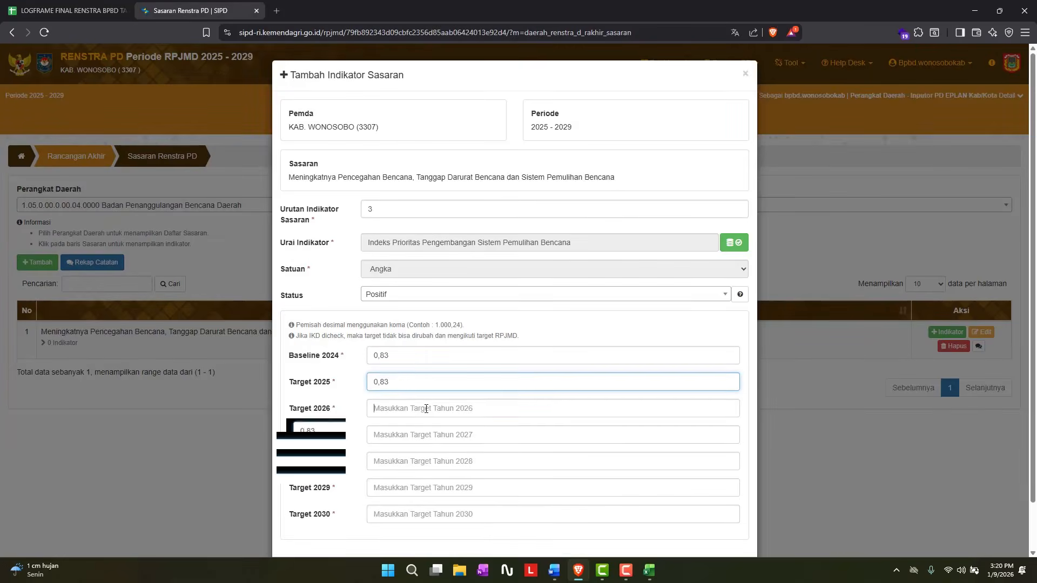
pyautogui.press('Tab')
pyautogui.write('0,83')
pyautogui.click(96, 12)
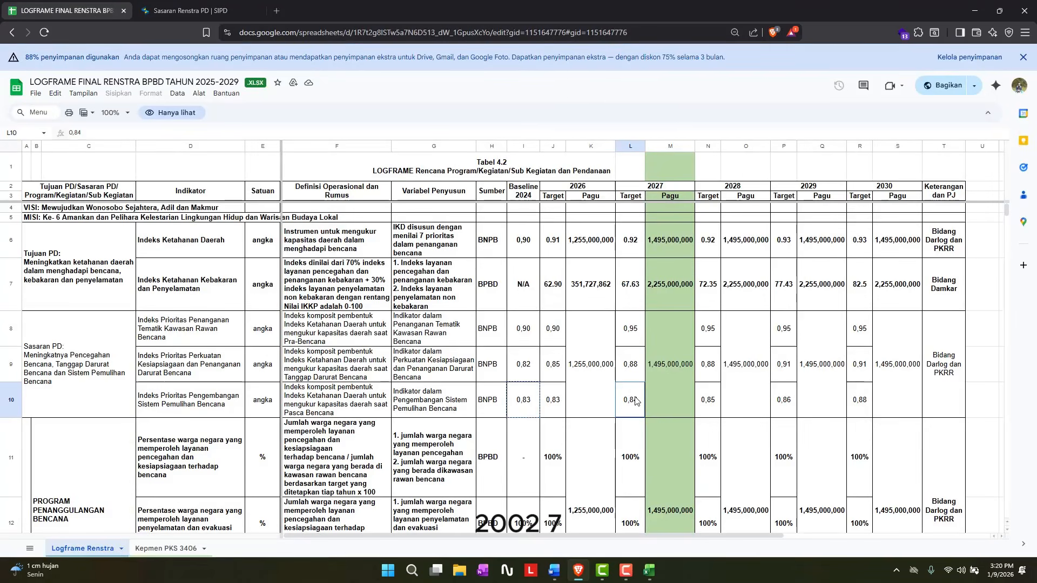
pyautogui.click(183, 10)
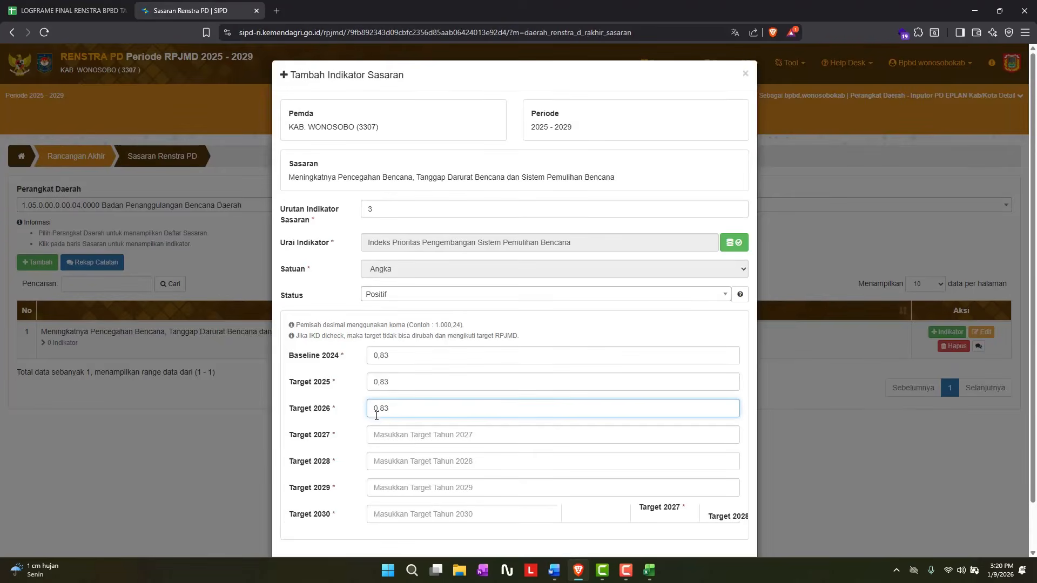
pyautogui.click(385, 442)
pyautogui.write('0,84')
# Enter 0,85 for Target 2028 and copy the logframe's 0,86 into Target 2029
pyautogui.click(95, 11)
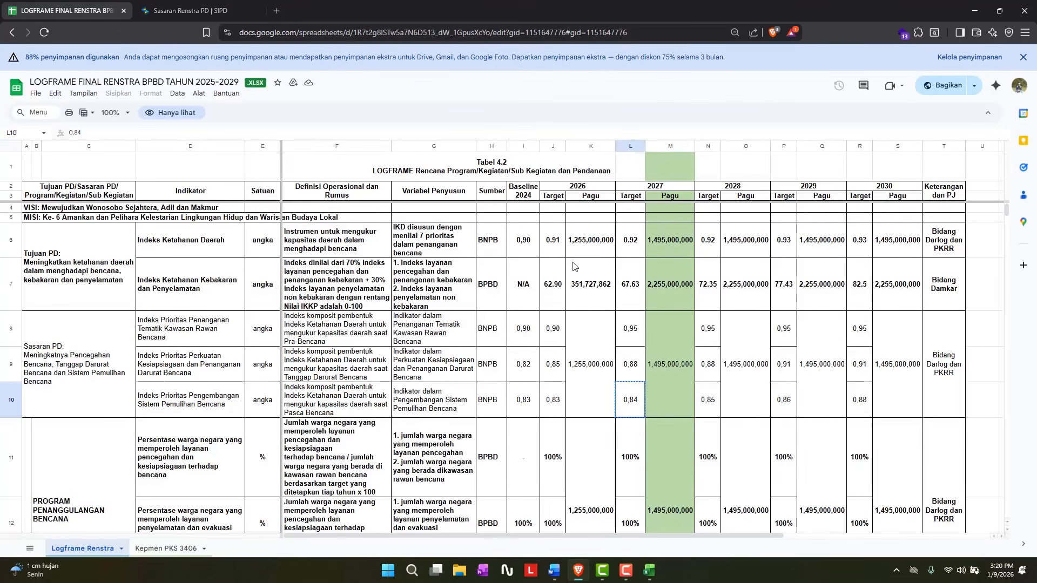
pyautogui.click(184, 11)
pyautogui.click(419, 461)
pyautogui.write('0,85')
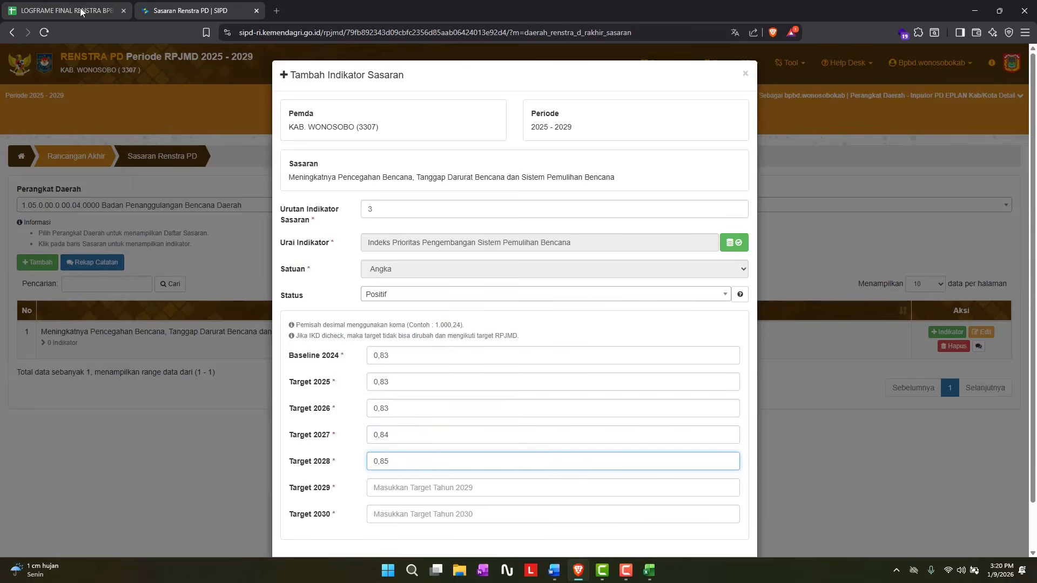
pyautogui.click(95, 10)
pyautogui.click(794, 401)
pyautogui.hotkey('ctrl', 'c')
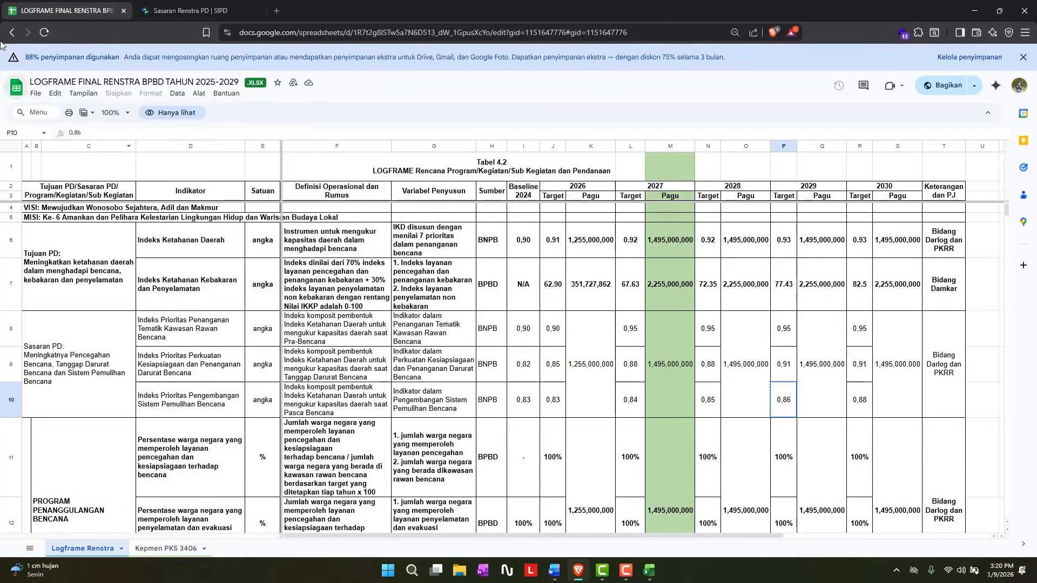
pyautogui.click(184, 11)
pyautogui.click(409, 488)
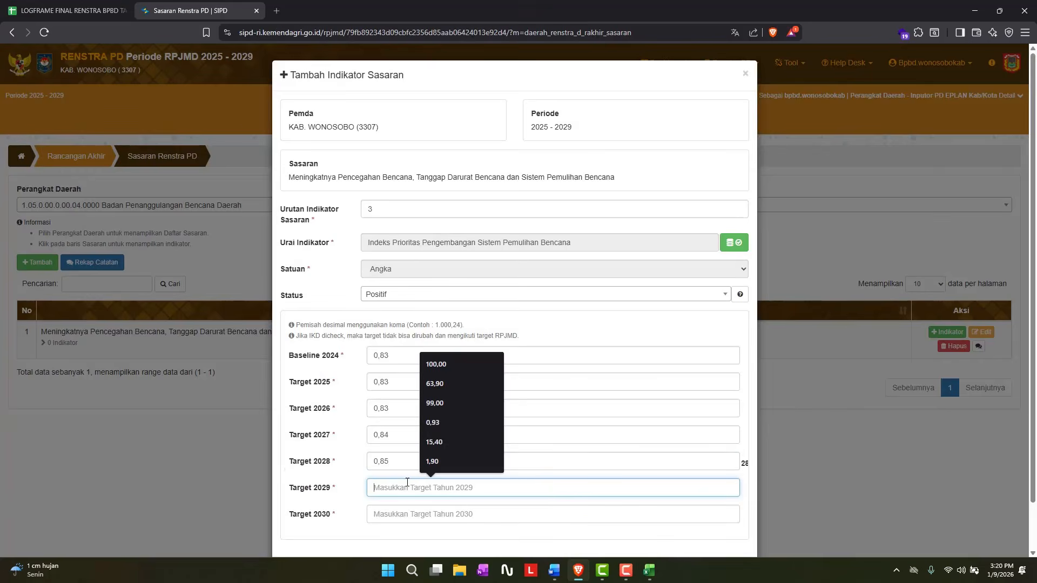
pyautogui.hotkey('ctrl', 'v')
# Following the logframe, enter 0,88 for Target 2030 and save the new Sasaran indicator
pyautogui.click(81, 11)
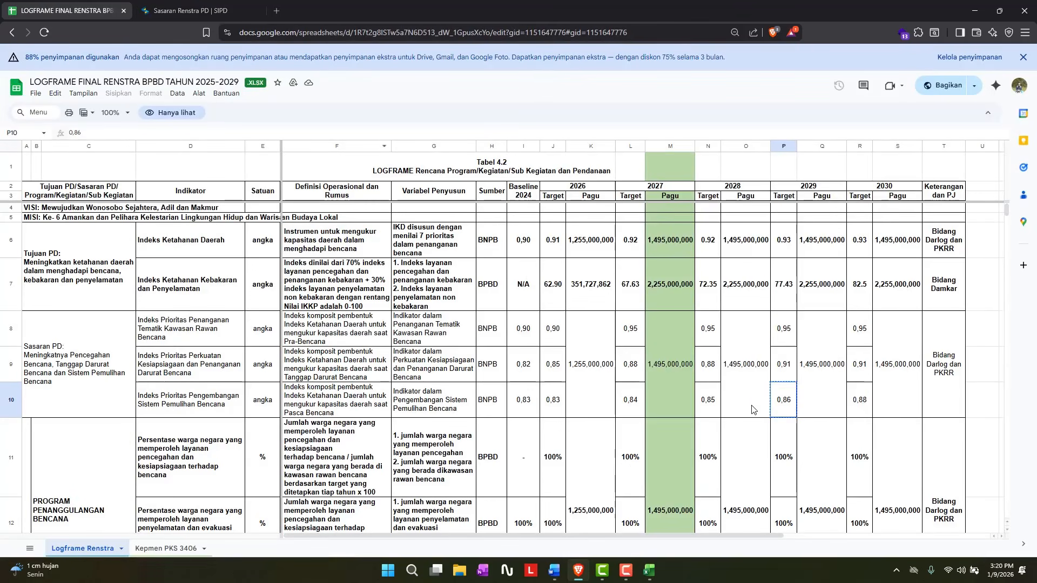
pyautogui.click(865, 396)
pyautogui.hotkey('ctrl', 'c')
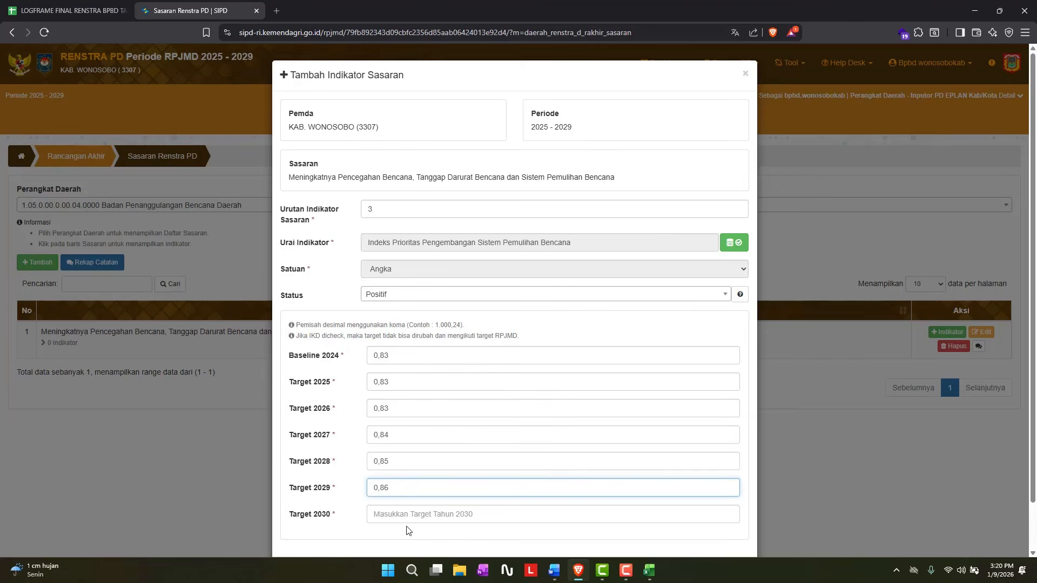
pyautogui.click(406, 515)
pyautogui.write('0,88')
pyautogui.scroll(-1, 695, 549)
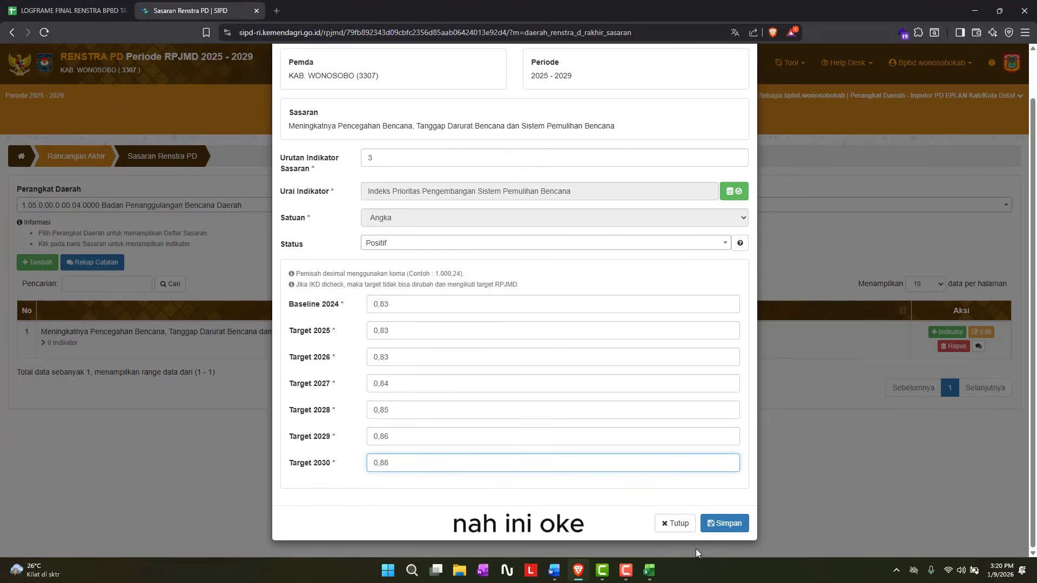
pyautogui.click(722, 521)
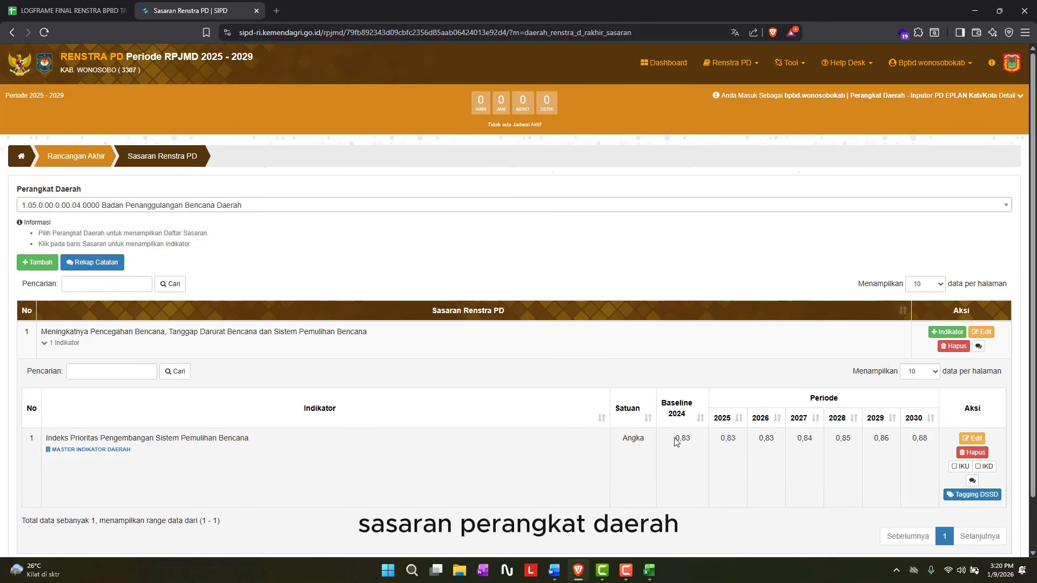
# Tag the Sasaran indicator as IKD with Aspek INDIKATOR KINERJA KUNCI, choose its Bidang, and save the tagging
pyautogui.click(33, 11)
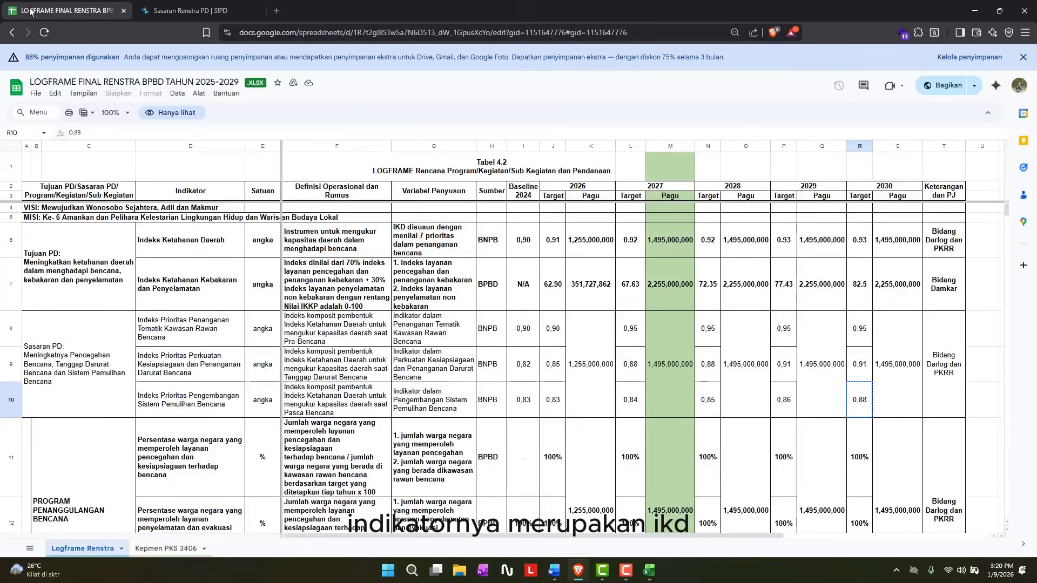
pyautogui.click(227, 11)
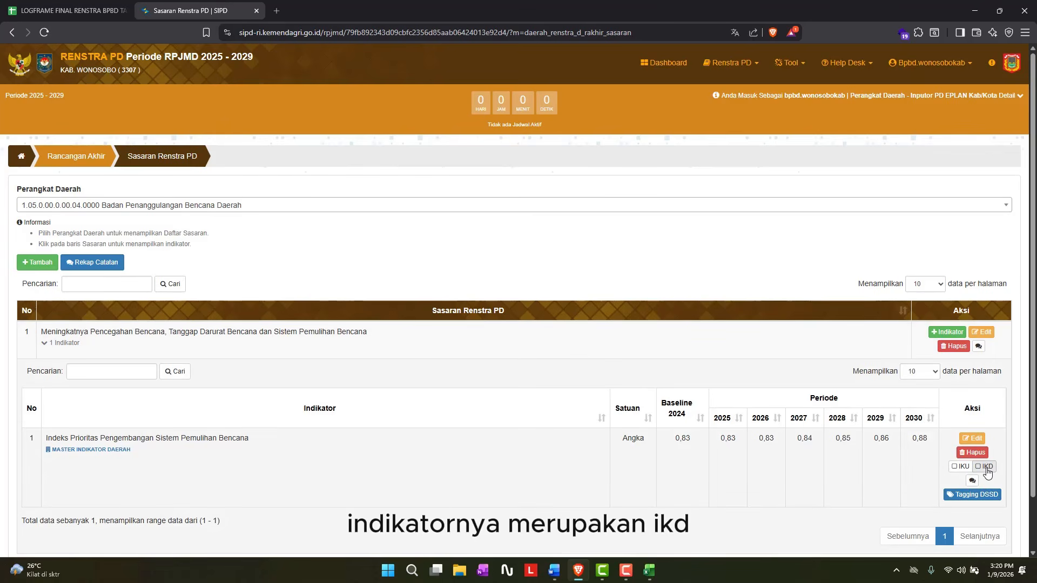
pyautogui.click(986, 469)
pyautogui.click(433, 146)
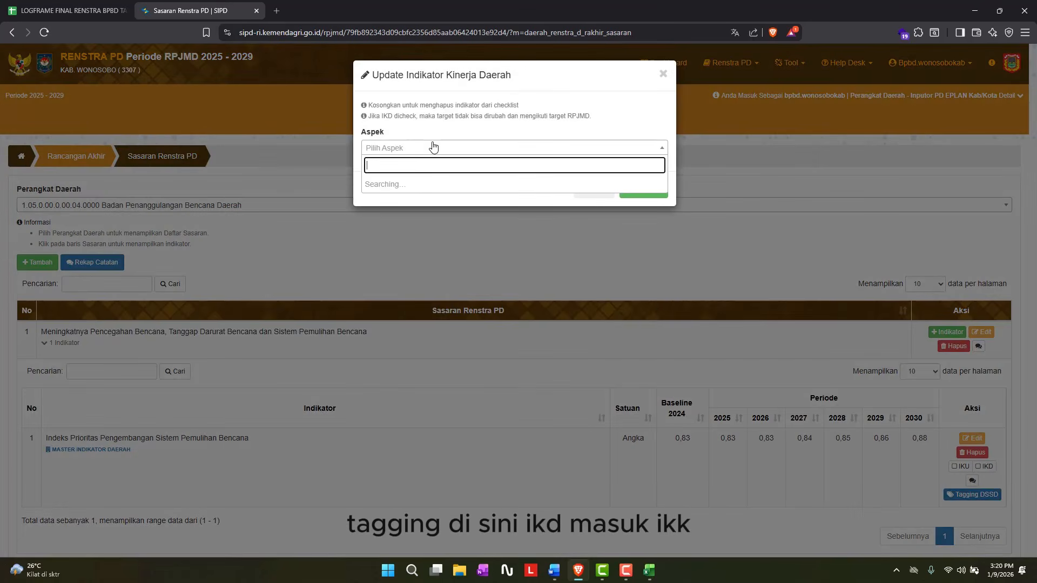
pyautogui.click(427, 250)
pyautogui.click(467, 177)
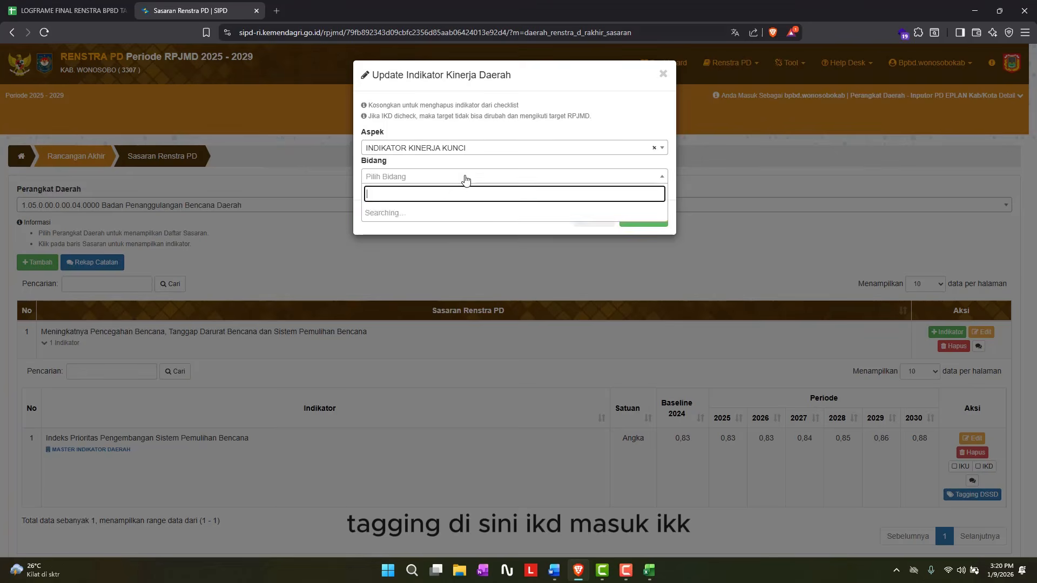
pyautogui.click(495, 215)
pyautogui.click(646, 219)
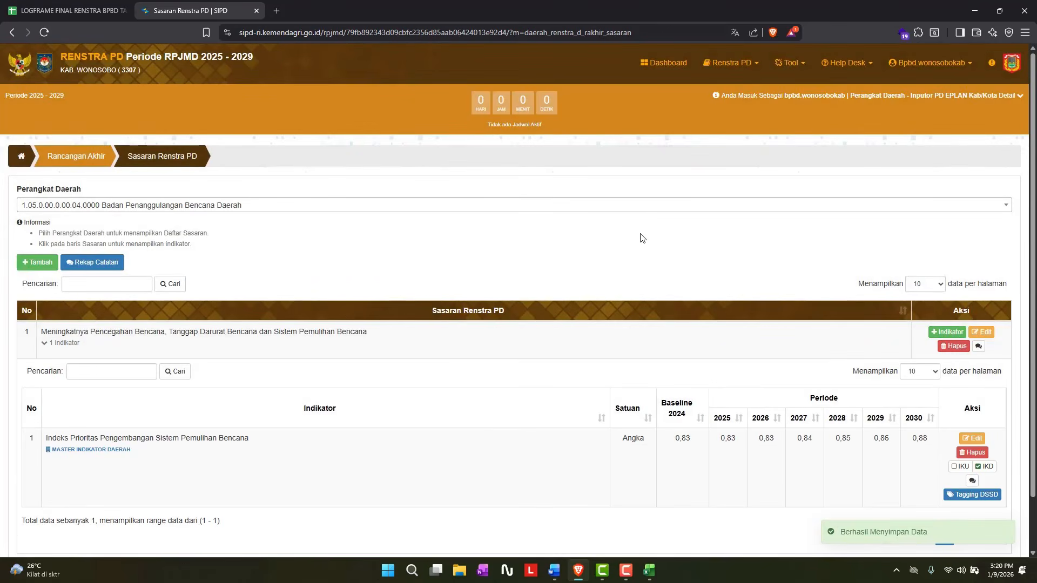
pyautogui.scroll(-1, 935, 449)
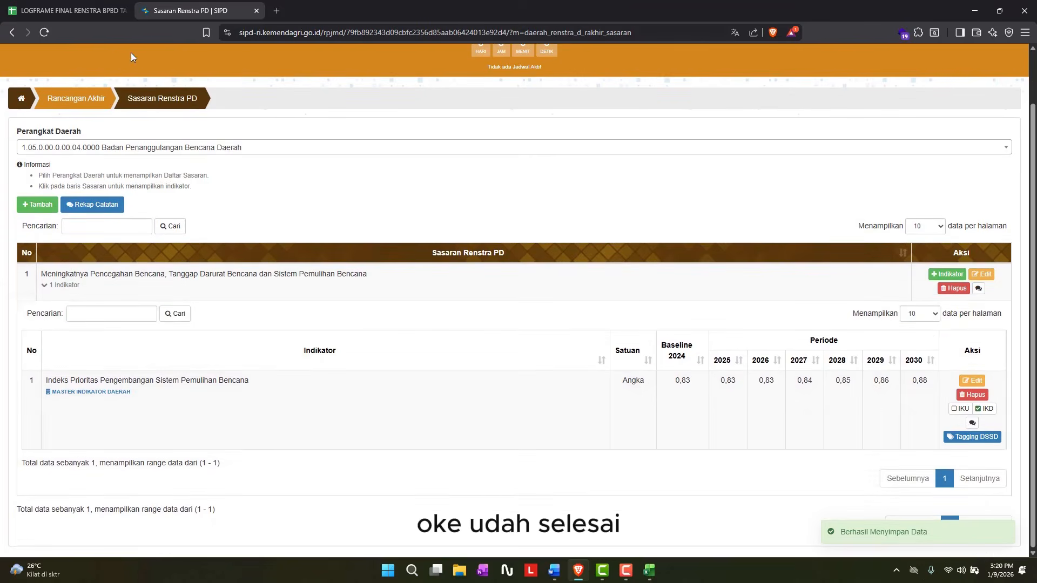
# Review in the logframe the Sasaran indicators on Penanganan Tematik Kawasan Rawan Bencana and Perkuatan Kesiapsiagaan dan Penanganan Darurat Bencana, then return to SIPD
pyautogui.click(68, 10)
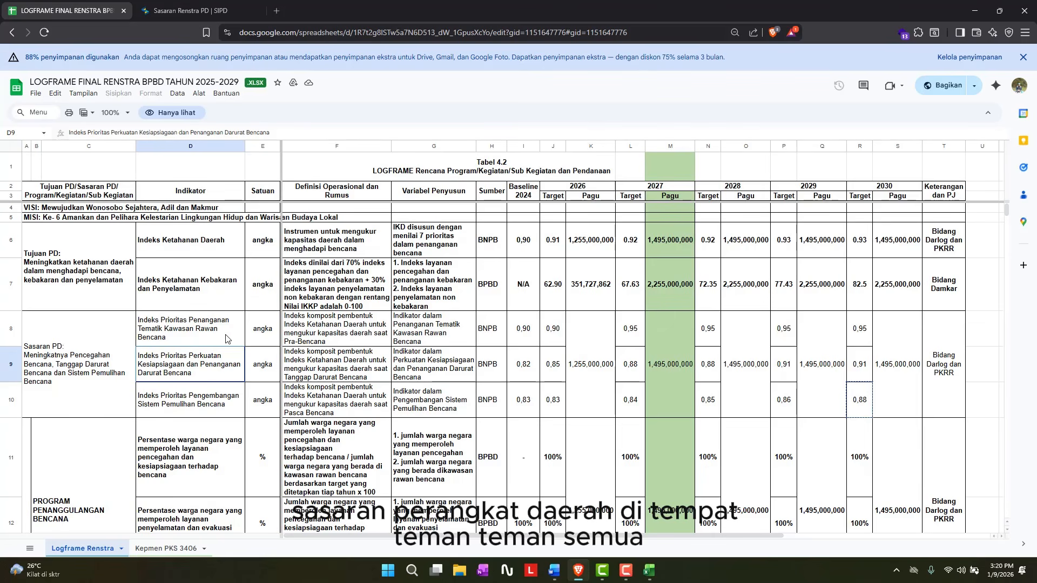
pyautogui.moveTo(226, 339); pyautogui.dragTo(221, 363)
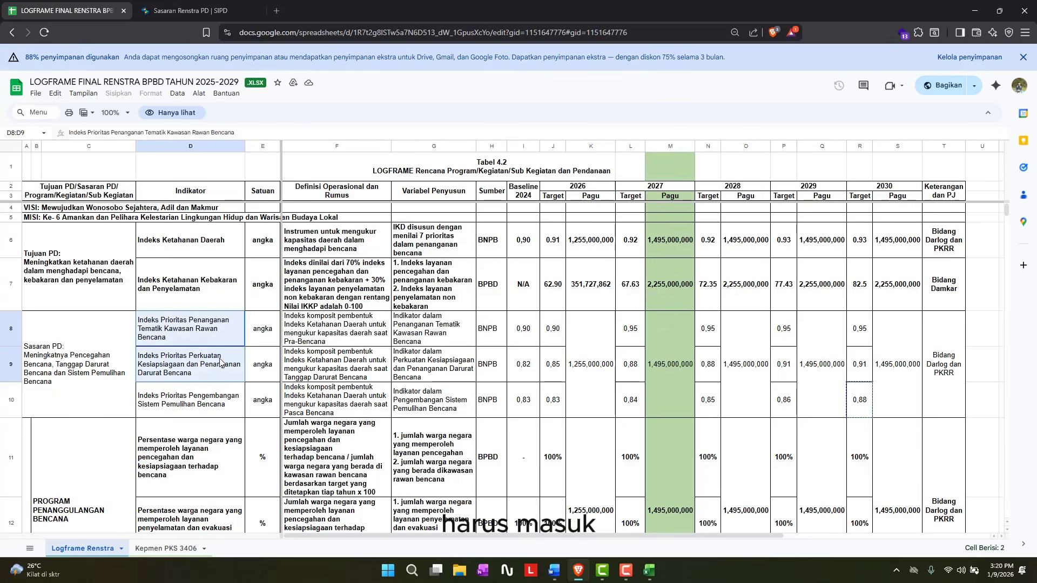
pyautogui.click(170, 369)
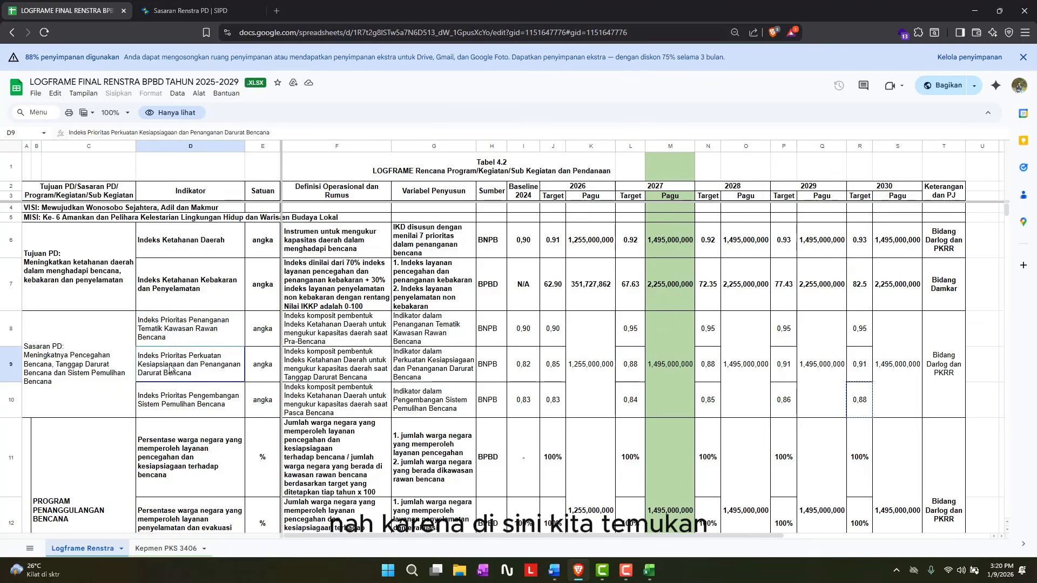
pyautogui.click(177, 334)
pyautogui.click(183, 362)
pyautogui.click(190, 328)
pyautogui.click(194, 362)
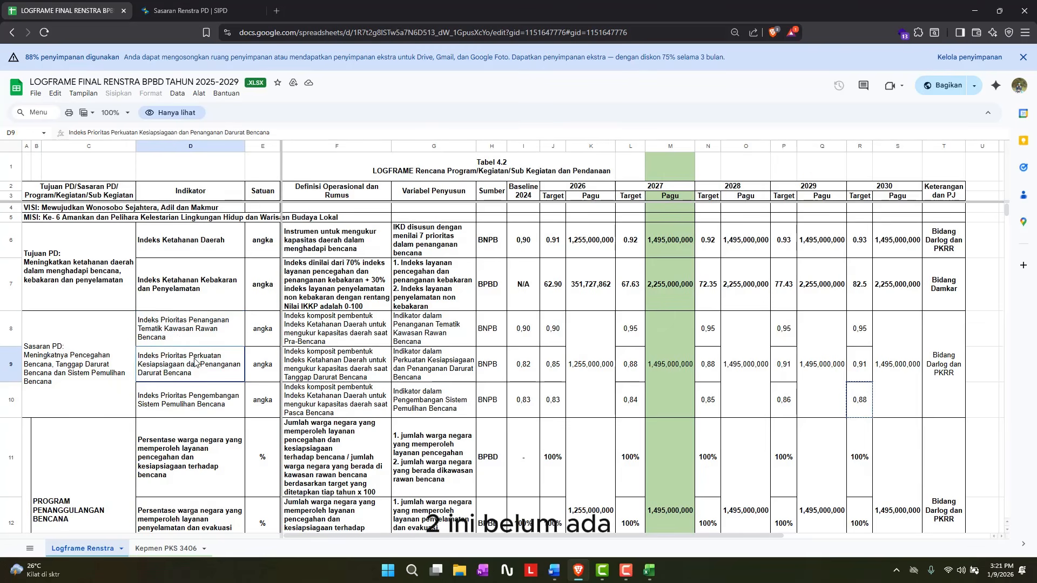
pyautogui.click(207, 331)
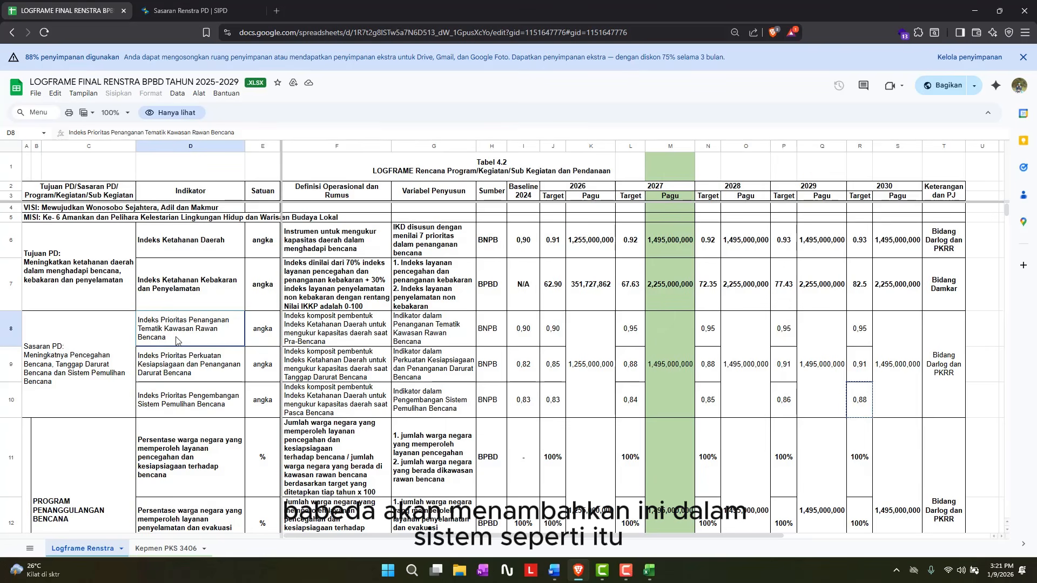
pyautogui.click(182, 354)
pyautogui.scroll(-5, 187, 351)
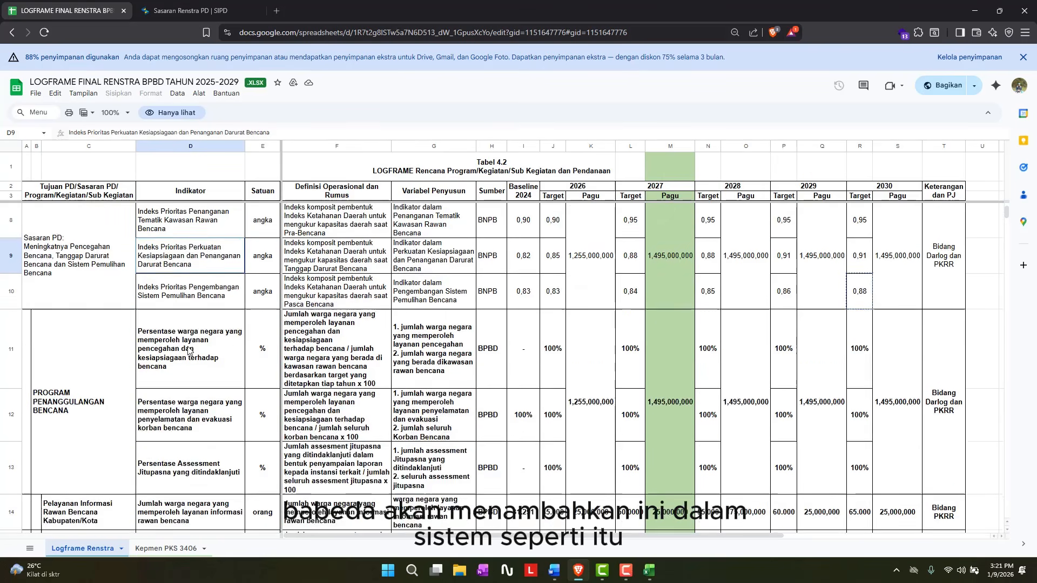
pyautogui.click(192, 10)
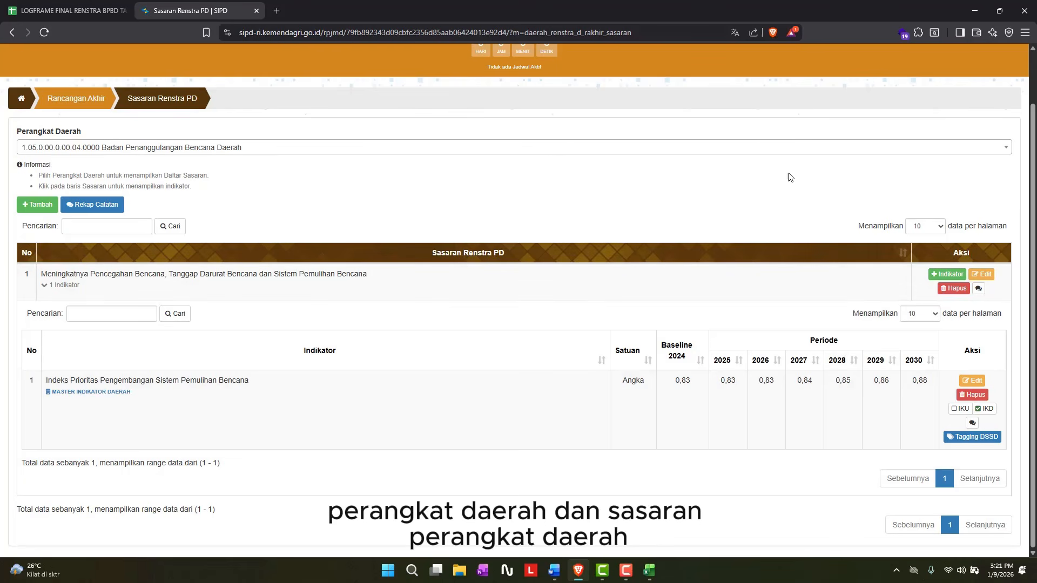
pyautogui.press('F10')
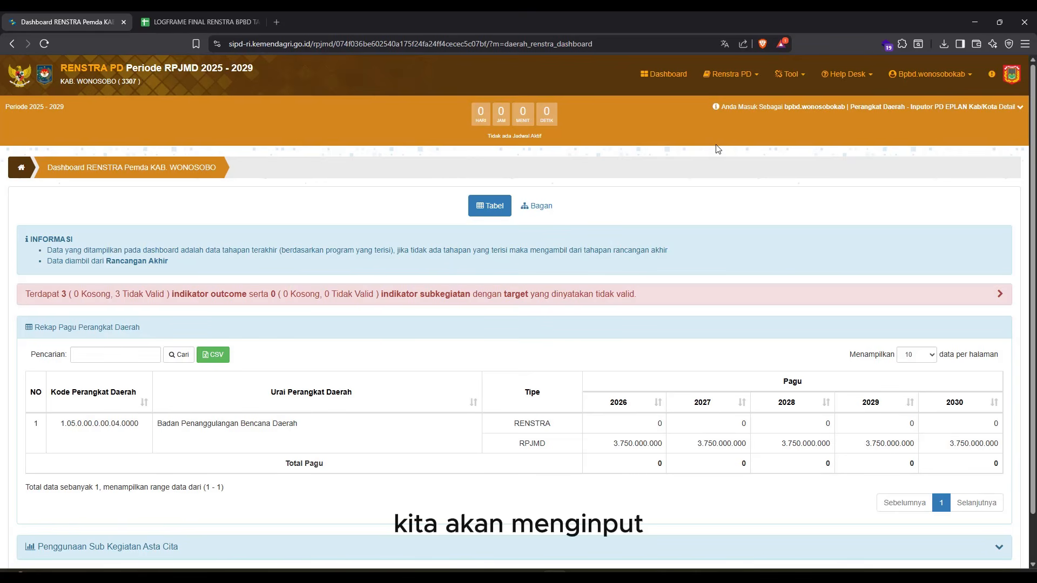
# Open the Program/Kegiatan/Subkegiatan page of the Renstra PD's Rancangan Akhir and bring its program list into view
pyautogui.click(732, 80)
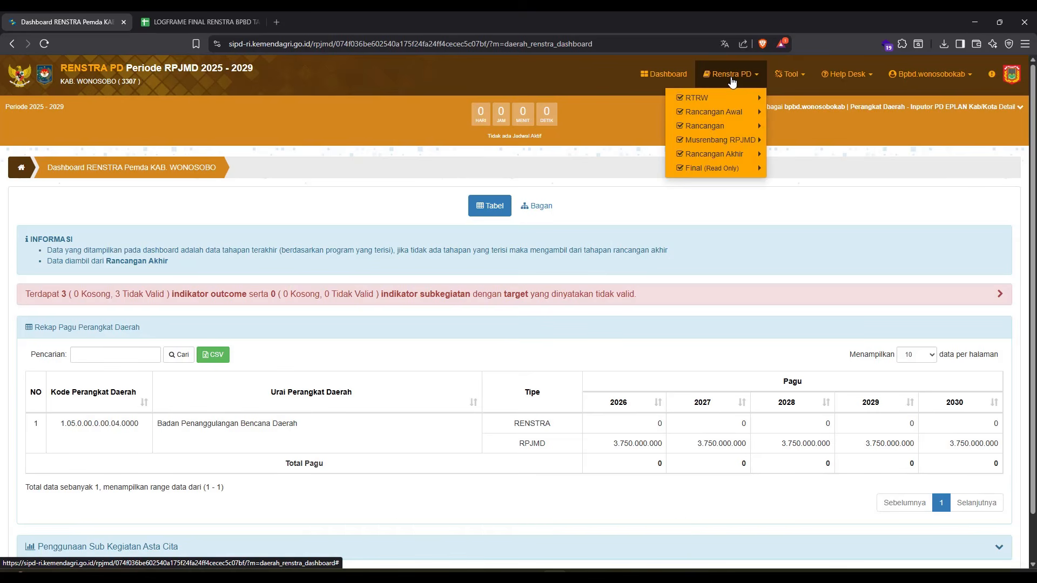
pyautogui.moveTo(724, 127)
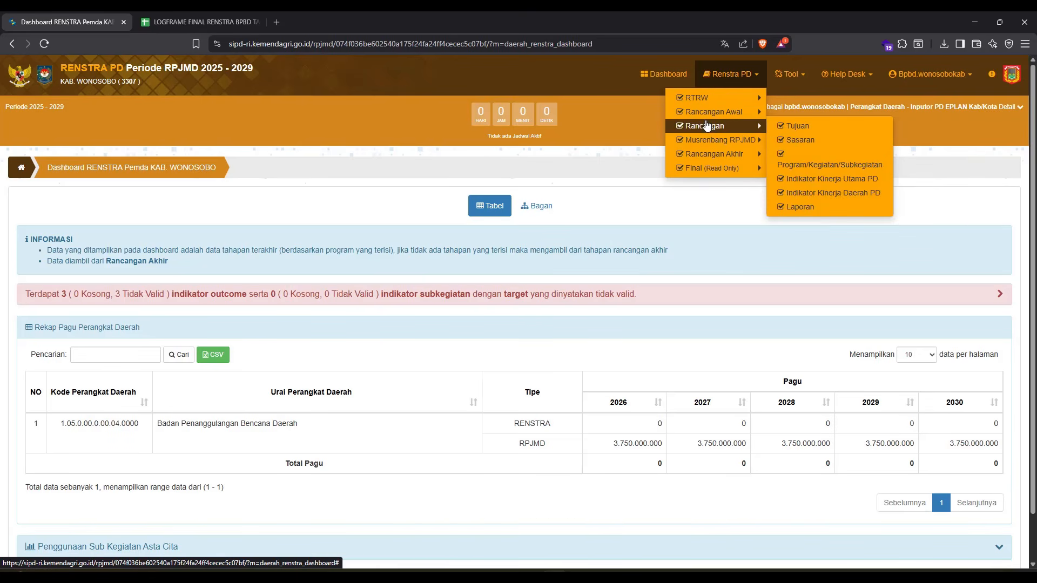
pyautogui.moveTo(722, 155)
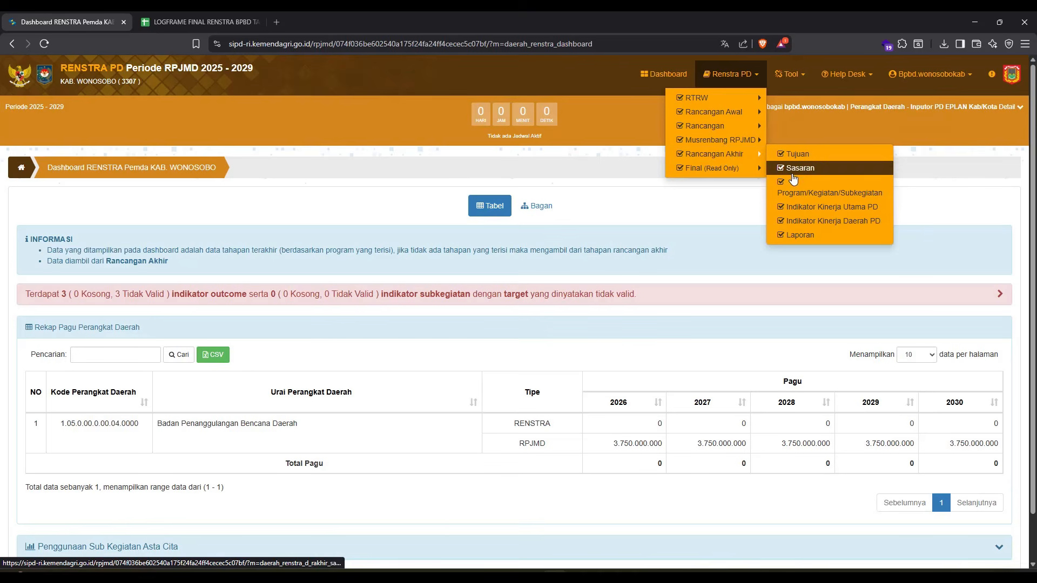
pyautogui.click(835, 194)
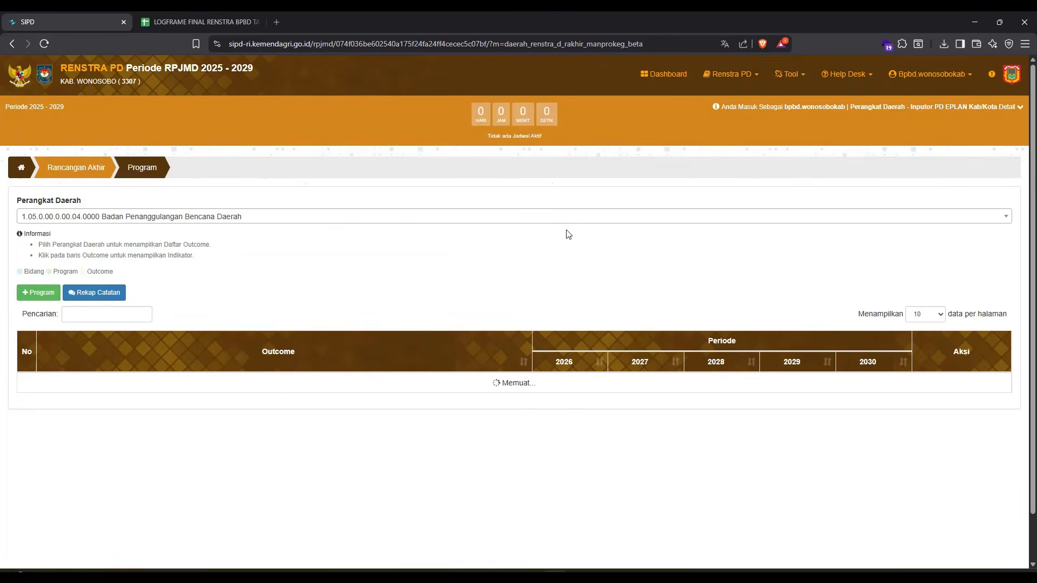
pyautogui.scroll(-3, 318, 326)
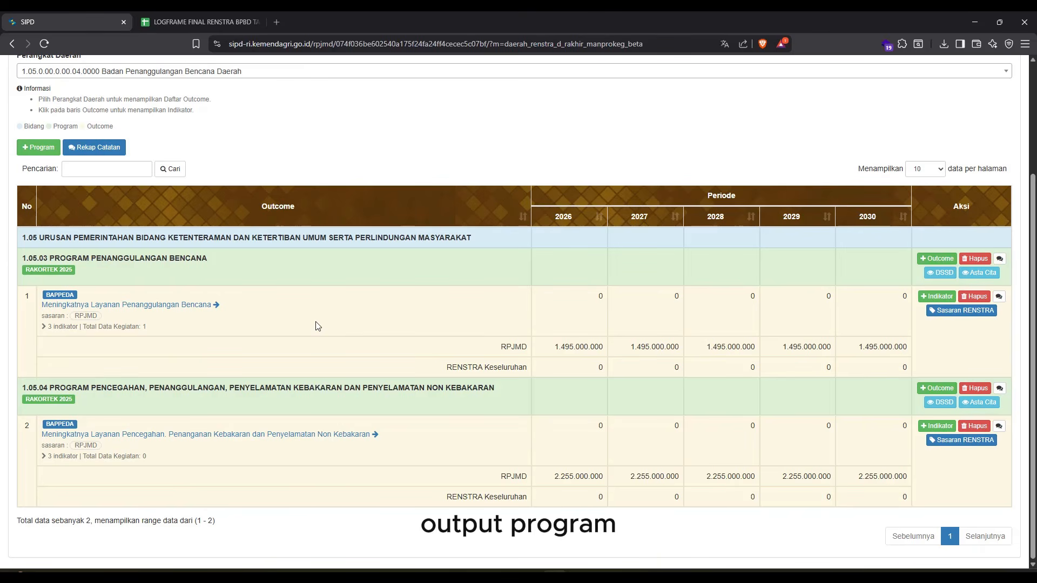
# Expand the outcome "Meningkatnya Layanan Penanggulangan Bencana" and review its indicators, baselines and yearly targets
pyautogui.click(44, 327)
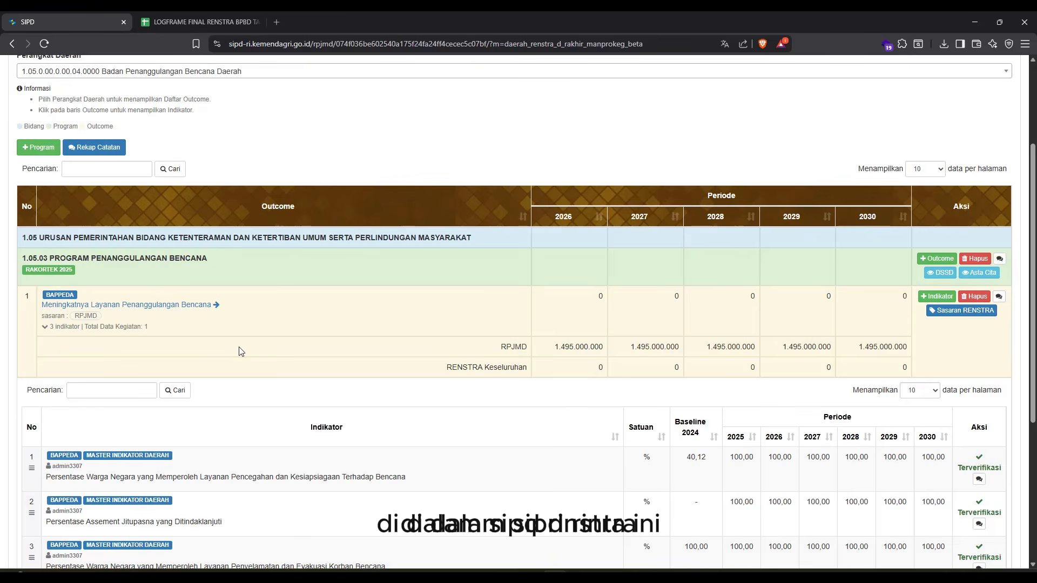
pyautogui.scroll(-3, 241, 352)
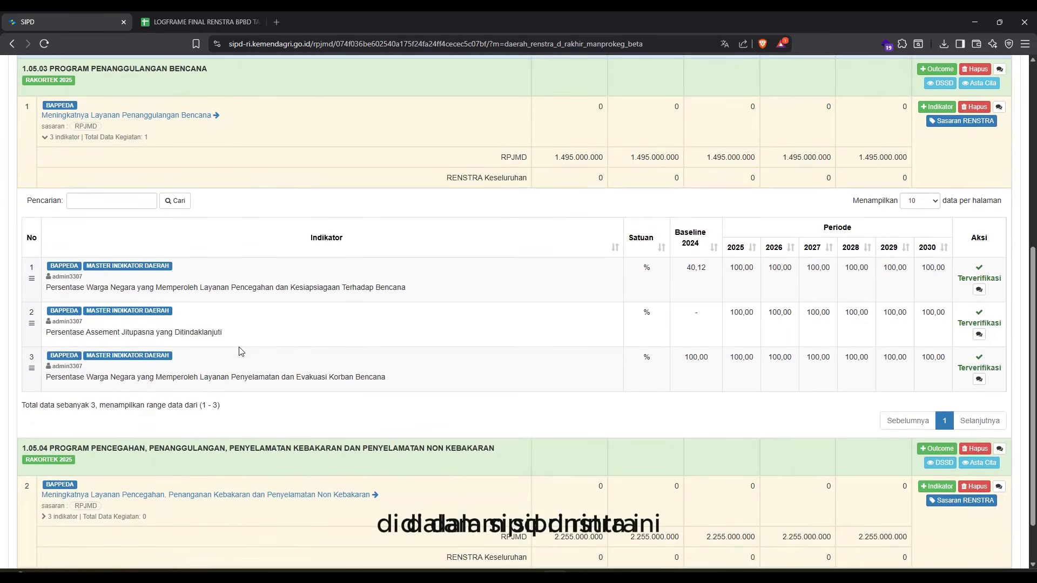
pyautogui.scroll(4, 241, 352)
pyautogui.scroll(-2, 241, 352)
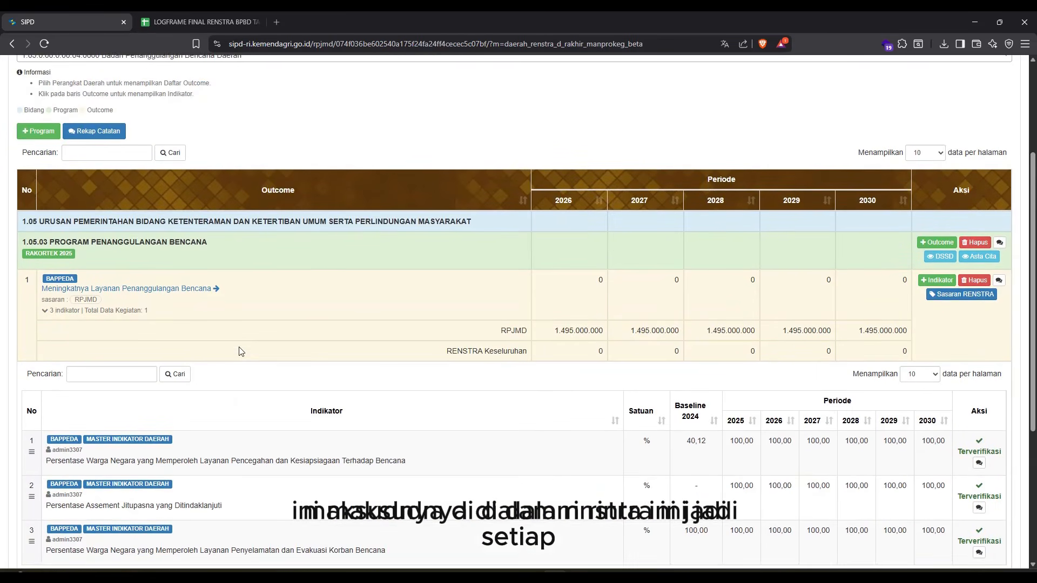
pyautogui.scroll(-2, 241, 352)
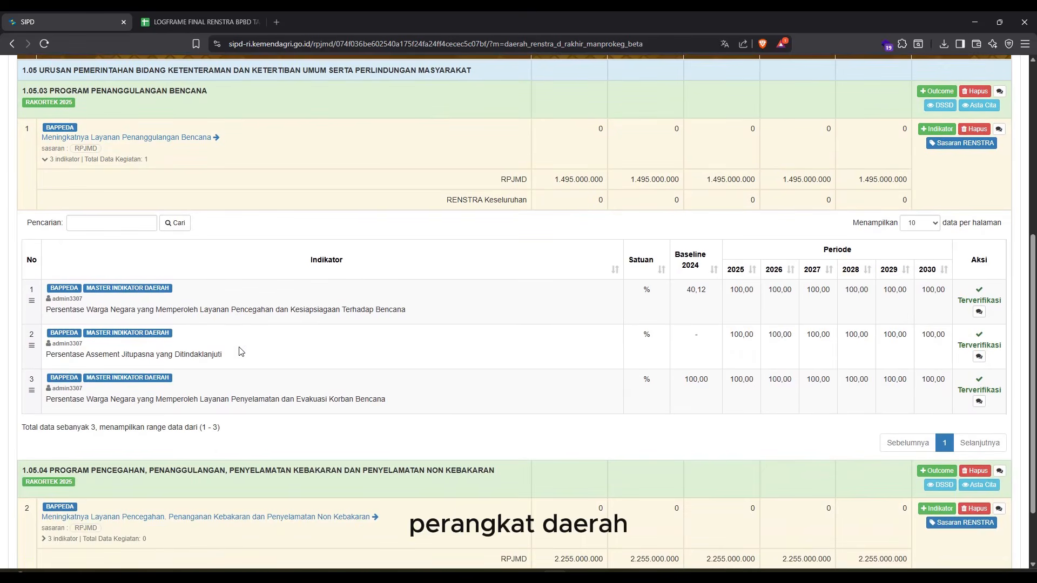
pyautogui.scroll(3, 241, 352)
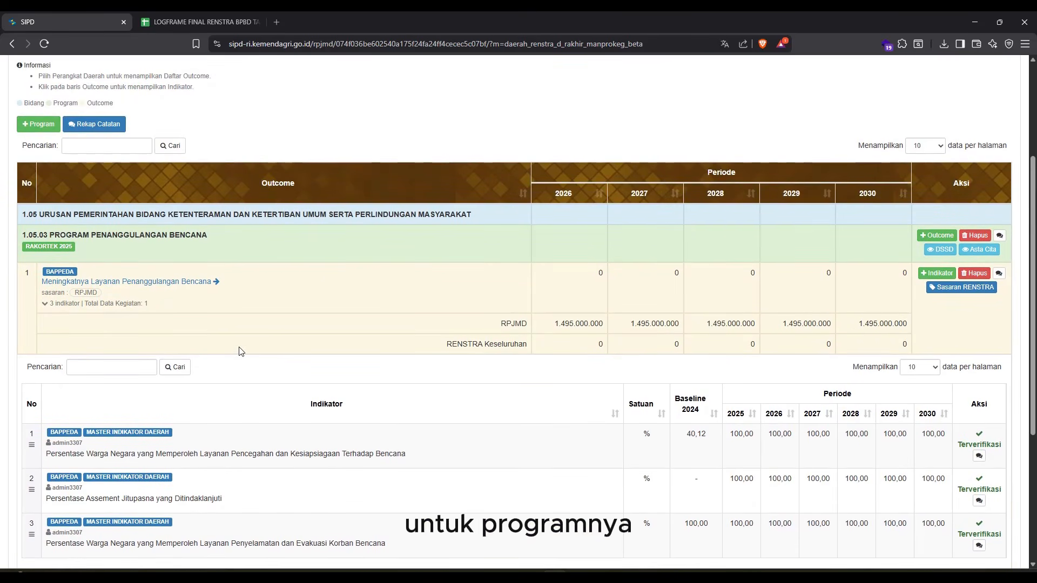
pyautogui.scroll(-1, 240, 352)
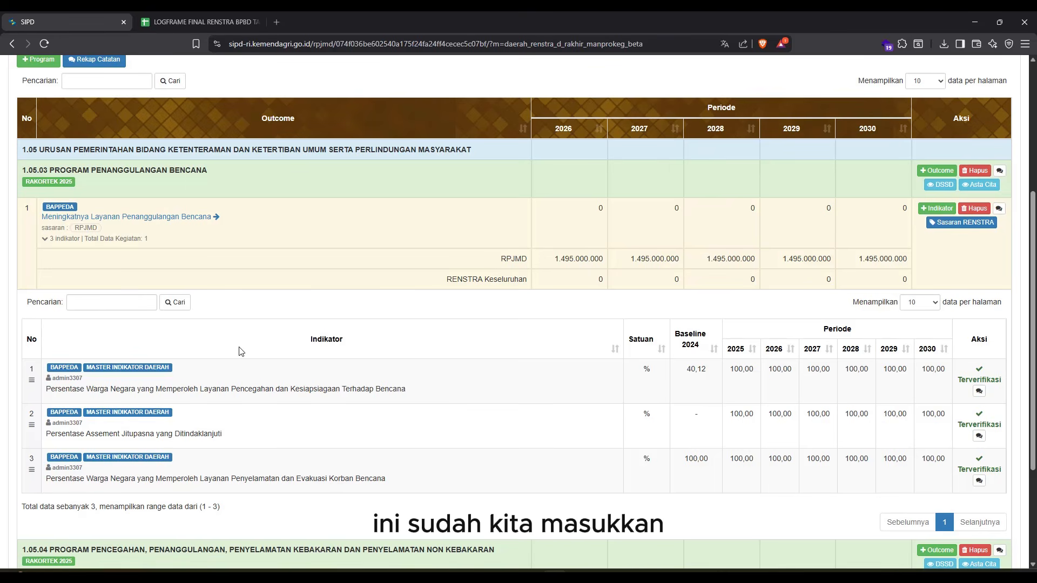
# Examine programs 1.05.03 and 1.05.04 together with their outcomes and yearly RPJMD and Renstra budgets
pyautogui.scroll(4, 324, 392)
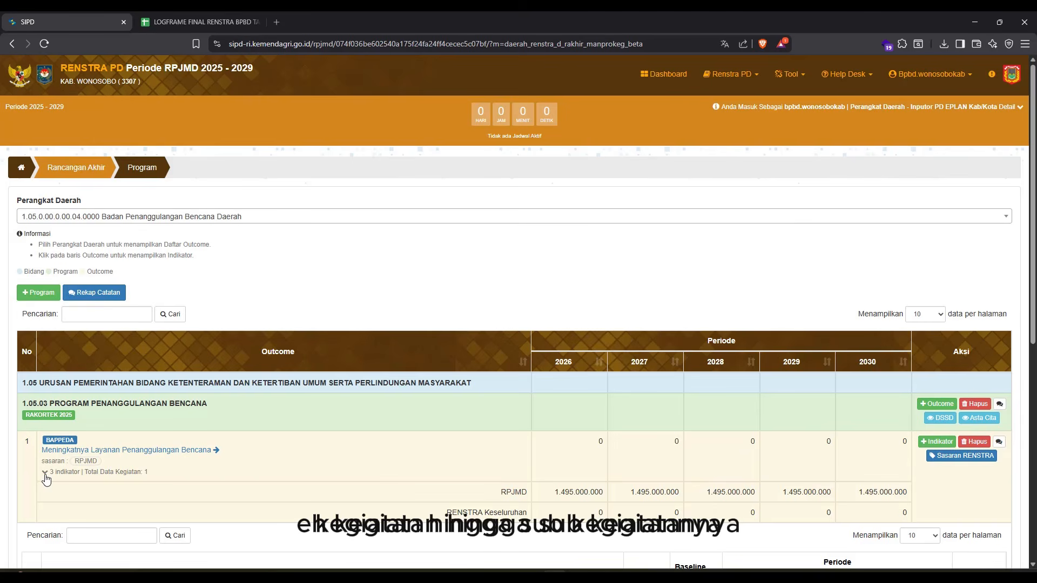
pyautogui.scroll(-4, 261, 456)
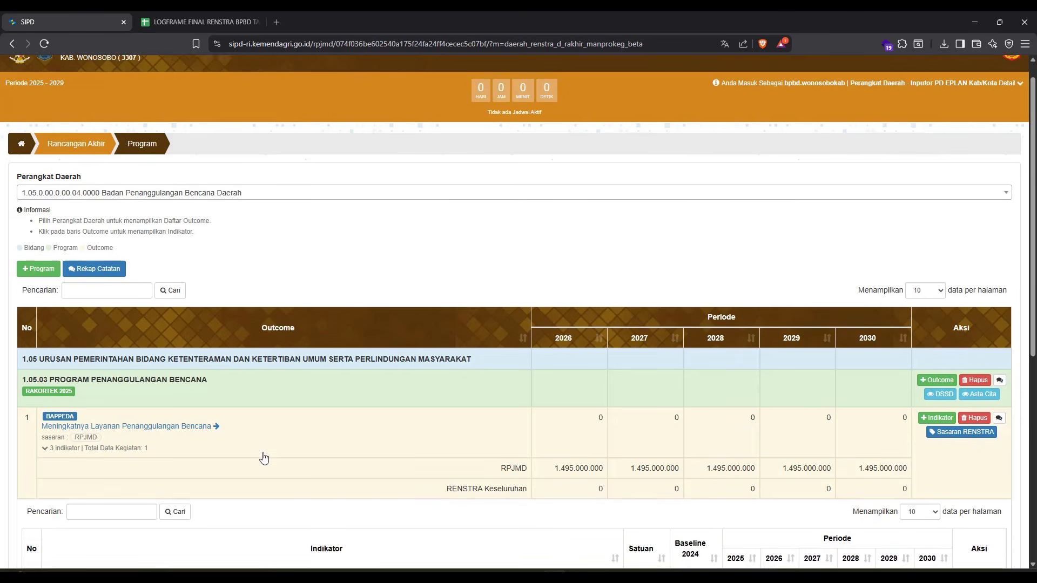
pyautogui.scroll(-4, 262, 400)
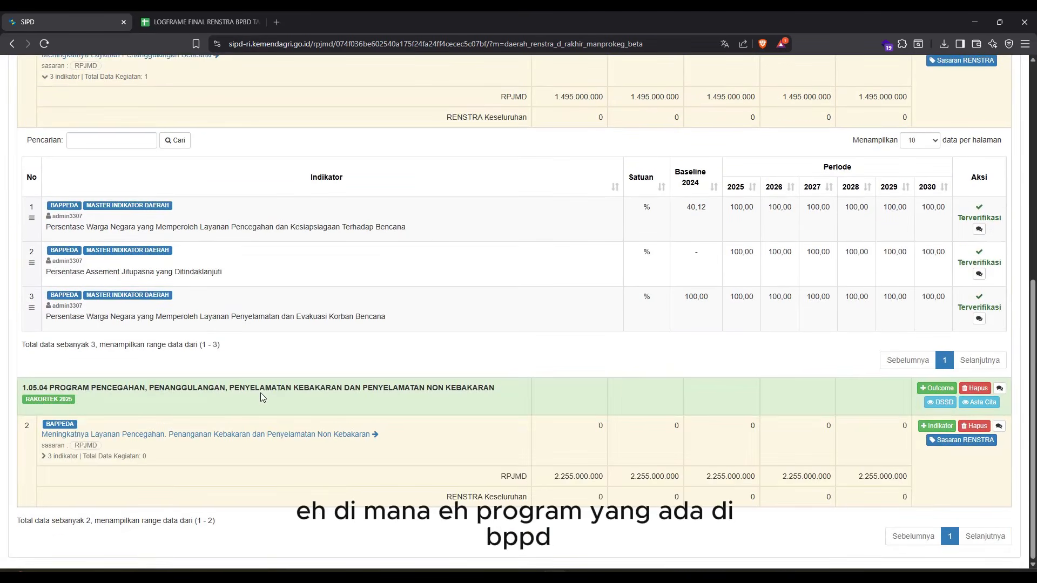
pyautogui.scroll(8, 261, 398)
pyautogui.scroll(-5, 260, 394)
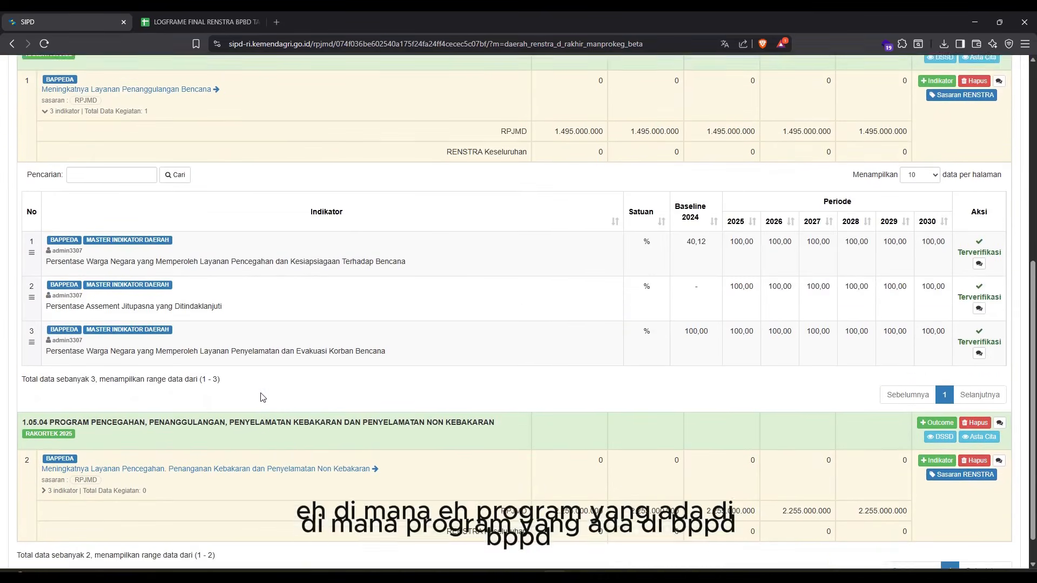
pyautogui.scroll(5, 260, 394)
pyautogui.scroll(-5, 260, 395)
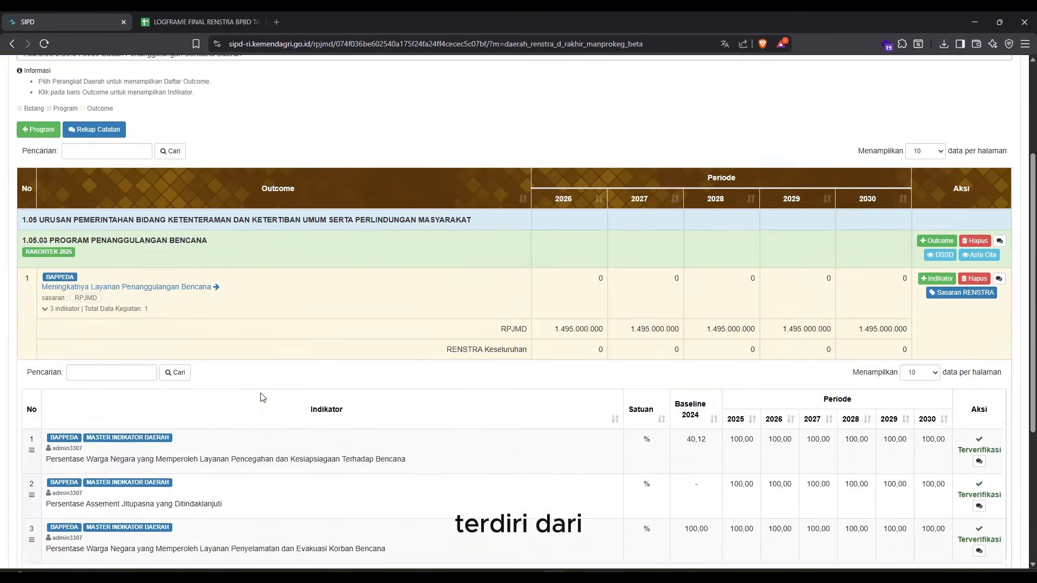
pyautogui.scroll(5, 260, 394)
pyautogui.scroll(-5, 260, 394)
pyautogui.scroll(-2, 261, 399)
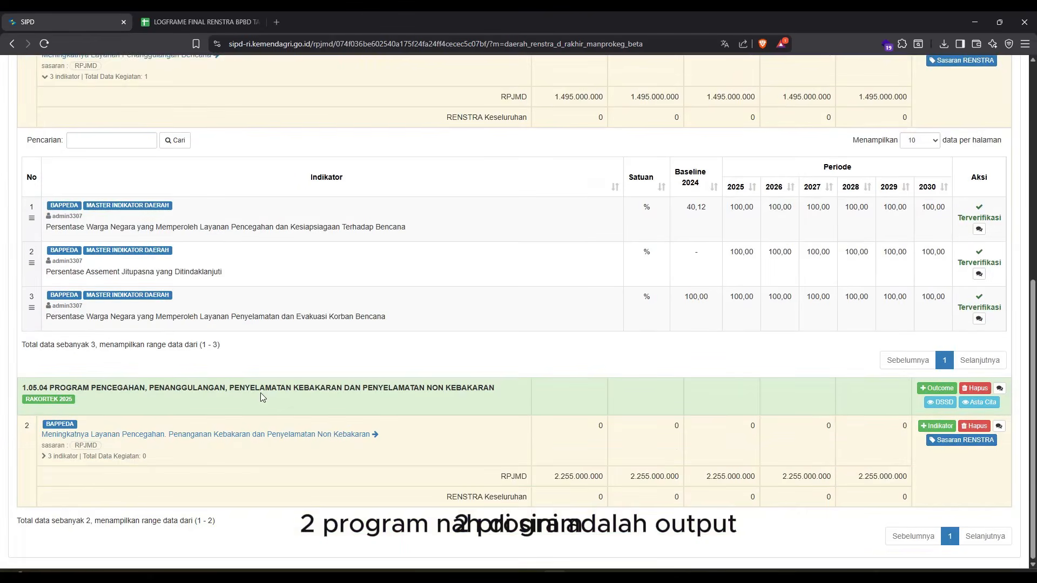
# Review PROGRAM PENANGGULANGAN BENCANA, its OP.6.4.2.1.1.1 outcome and its indicators on the Misi 6 sheet of the RPJMD logframe workbook
pyautogui.scroll(7, 261, 398)
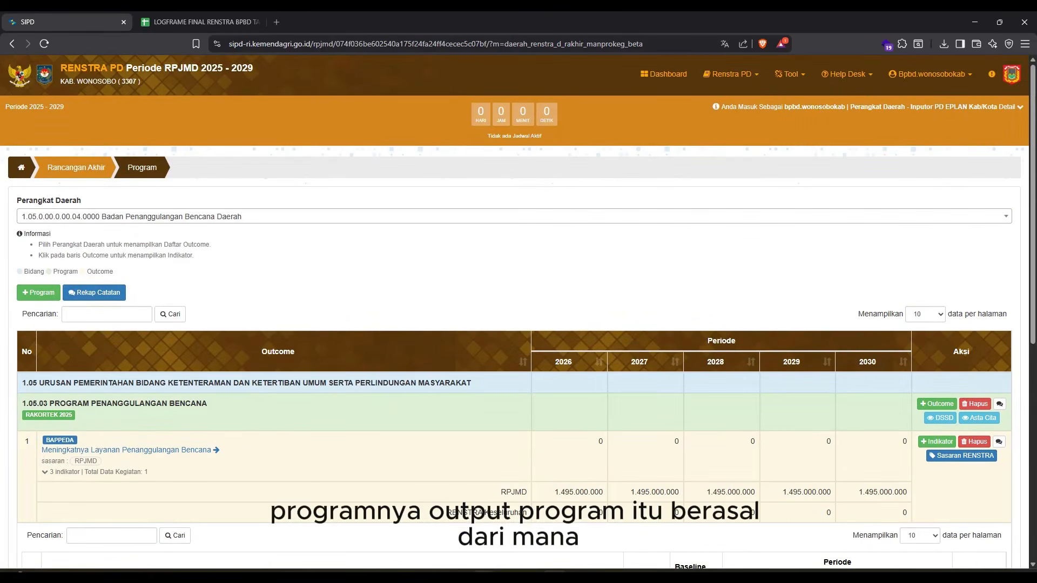
pyautogui.moveTo(603, 577)
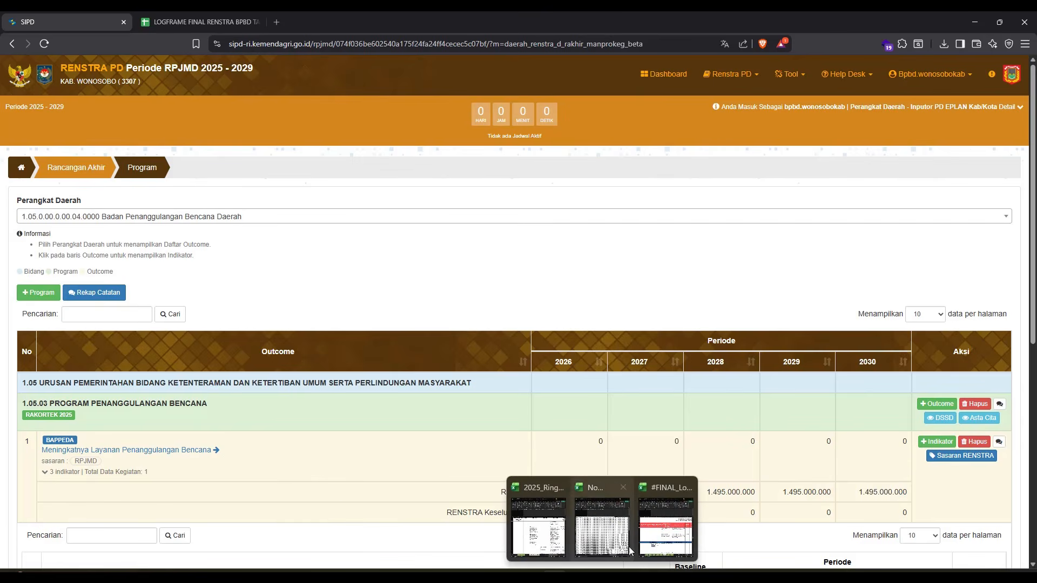
pyautogui.click(666, 526)
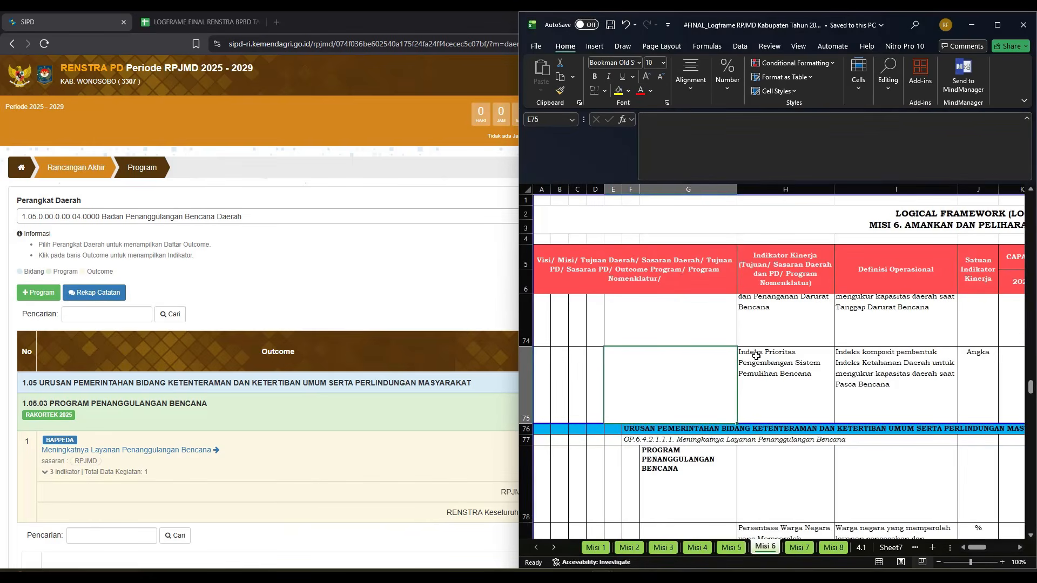
pyautogui.scroll(-2, 783, 405)
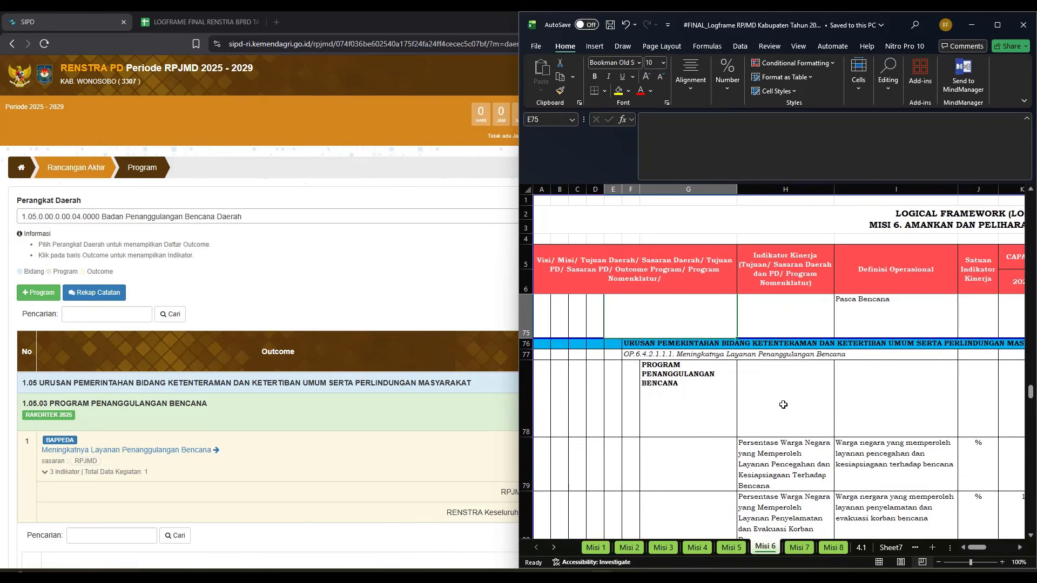
pyautogui.click(706, 380)
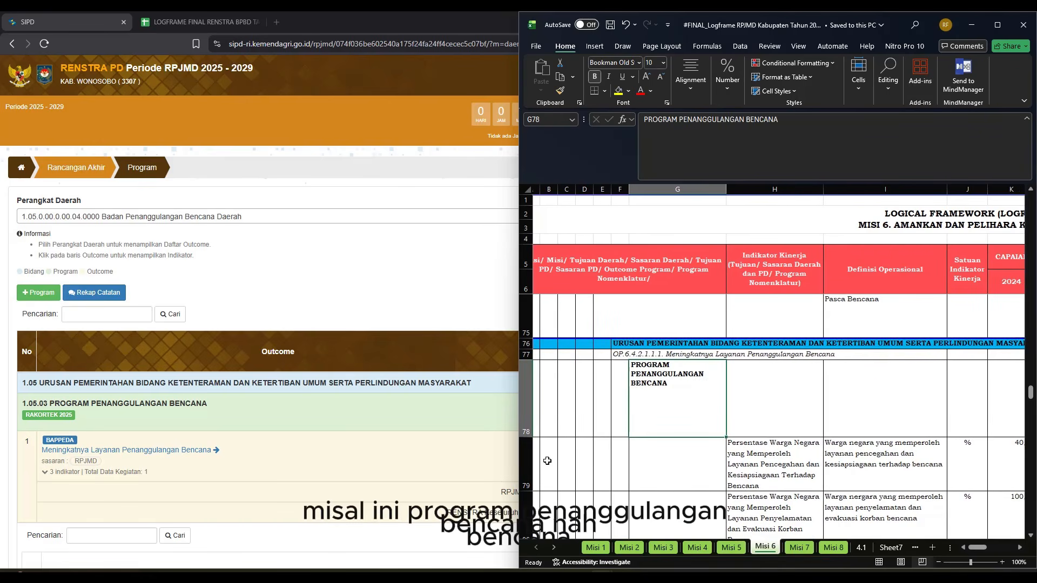
pyautogui.click(618, 356)
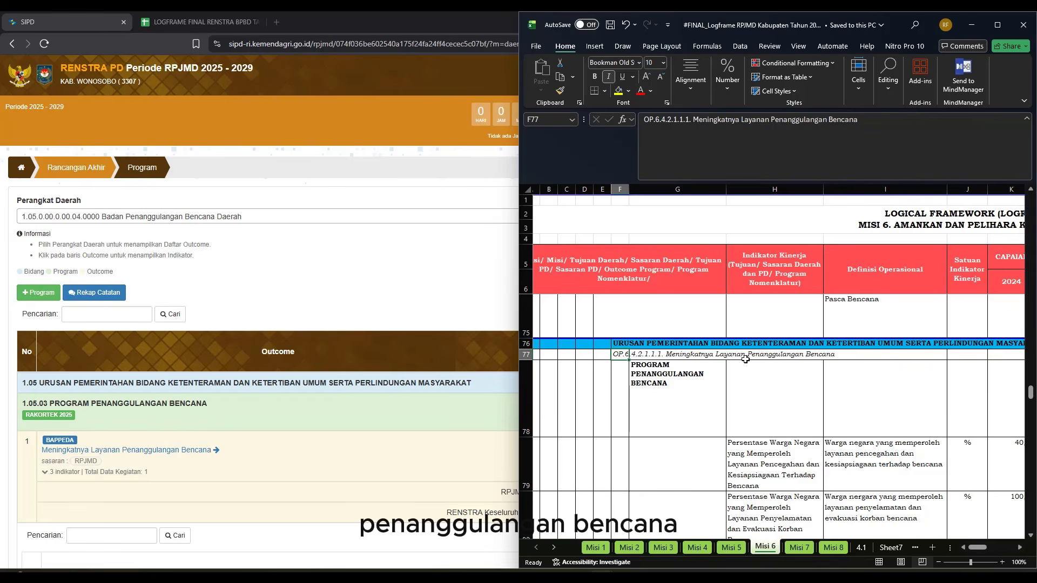
pyautogui.scroll(-2, 663, 448)
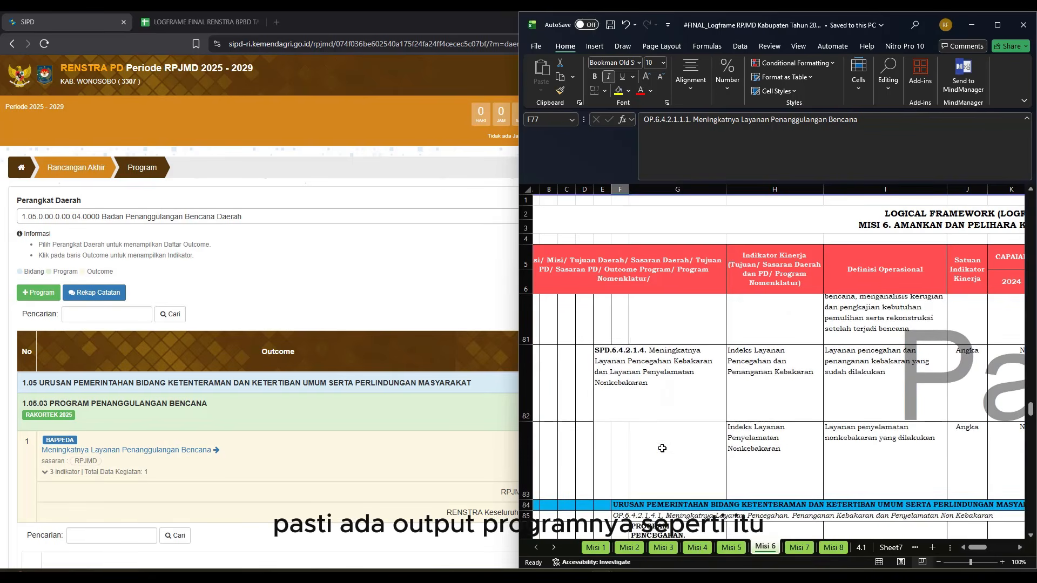
pyautogui.scroll(-1, 663, 448)
pyautogui.scroll(2, 662, 449)
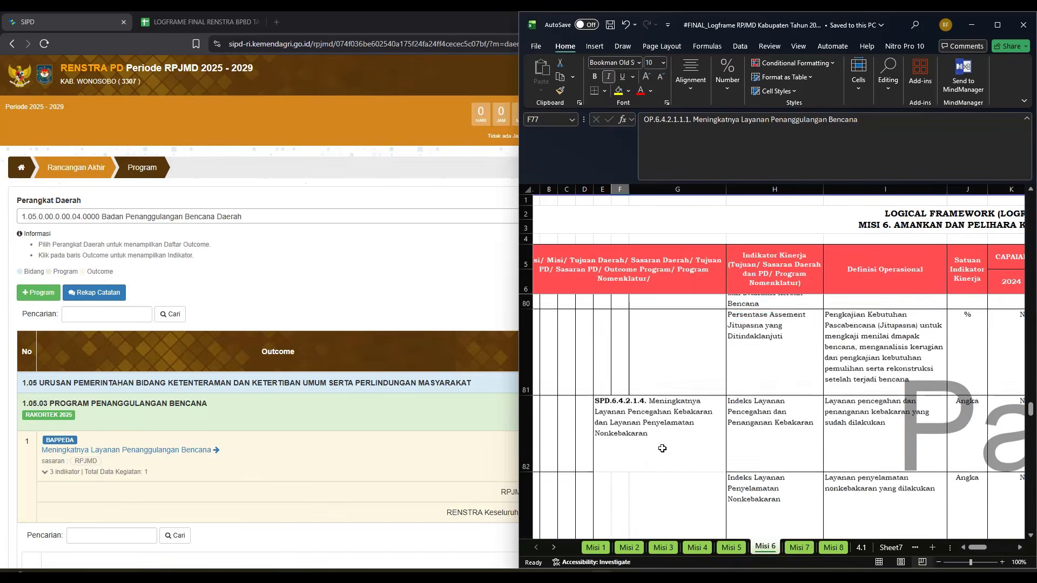
# Return to SIPD, open the kegiatan page of outcome "Meningkatnya Layanan Penanggulangan Bencana" and bring up the form for adding a kegiatan
pyautogui.click(420, 322)
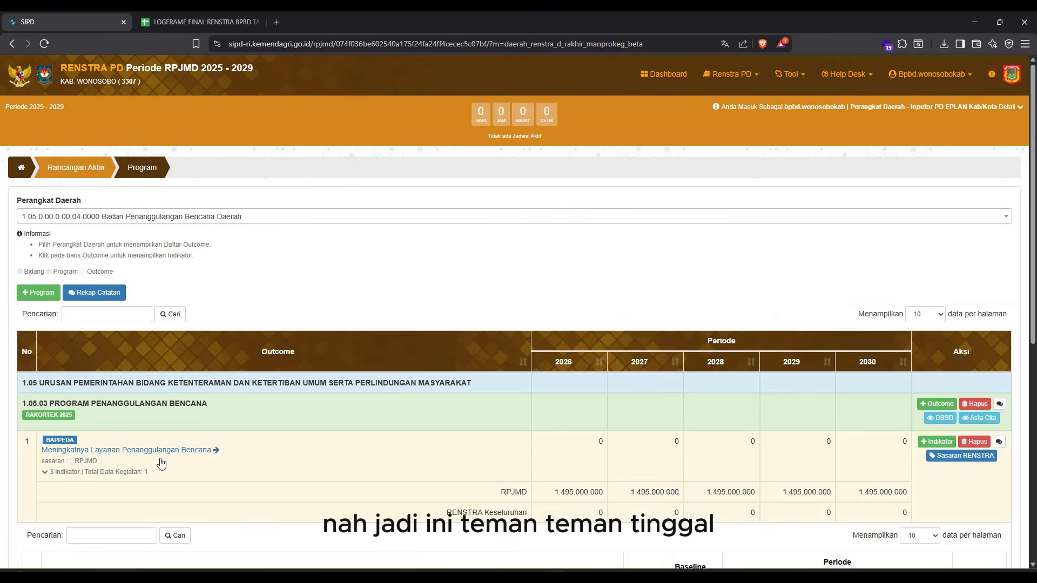
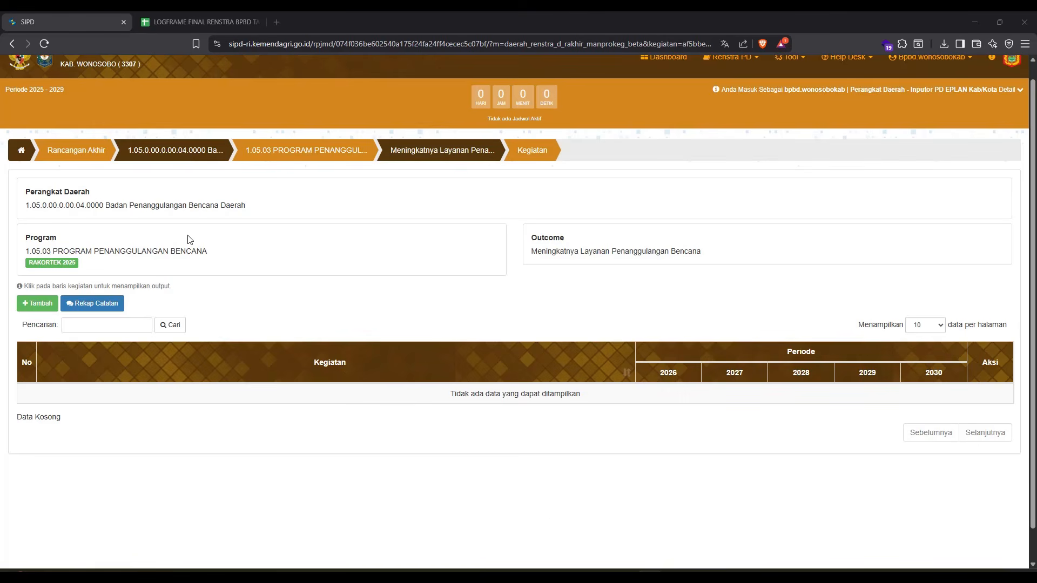
pyautogui.click(36, 307)
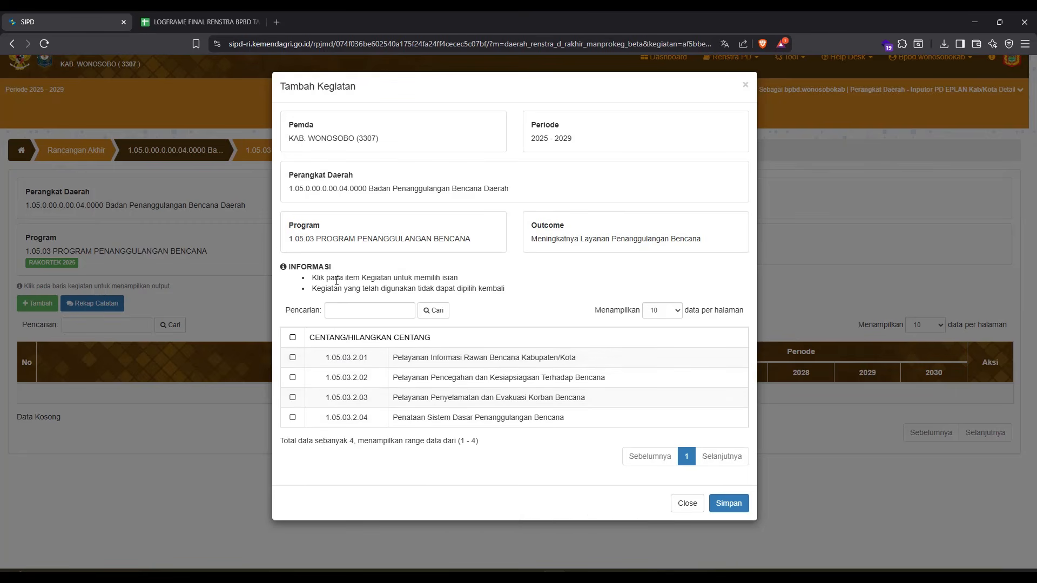
# Examine the kegiatan and subkegiatan under PROGRAM PENANGGULANGAN BENCANA in the Renstra BPBD logframe spreadsheet, then return to SIPD
pyautogui.click(186, 12)
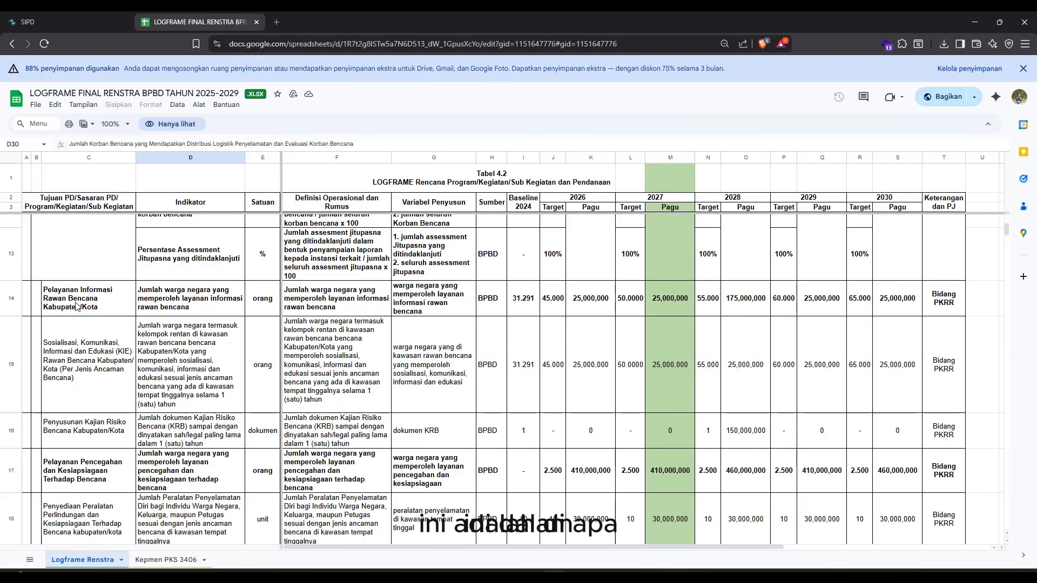
pyautogui.scroll(2, 77, 307)
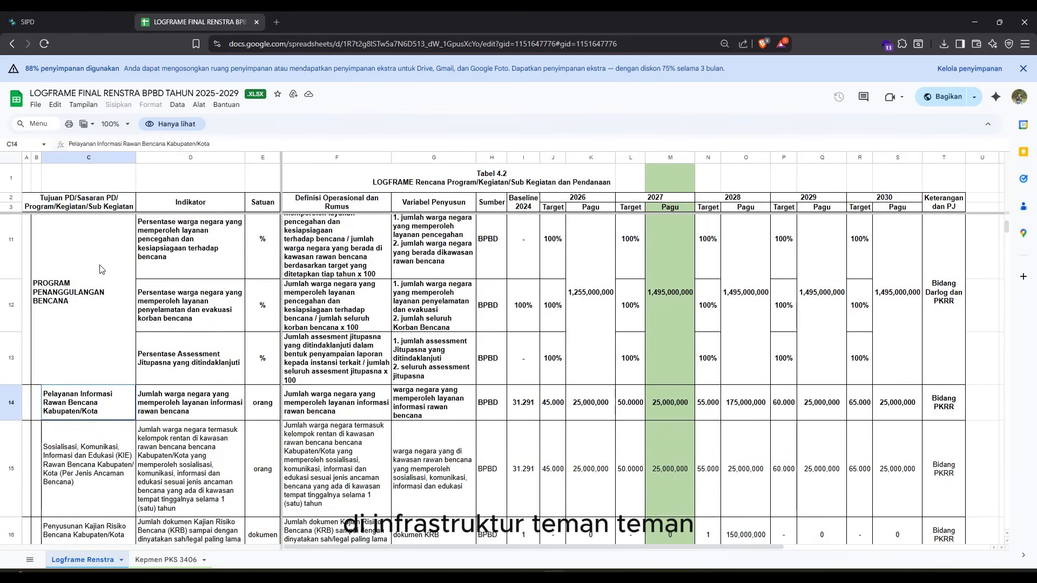
pyautogui.click(58, 273)
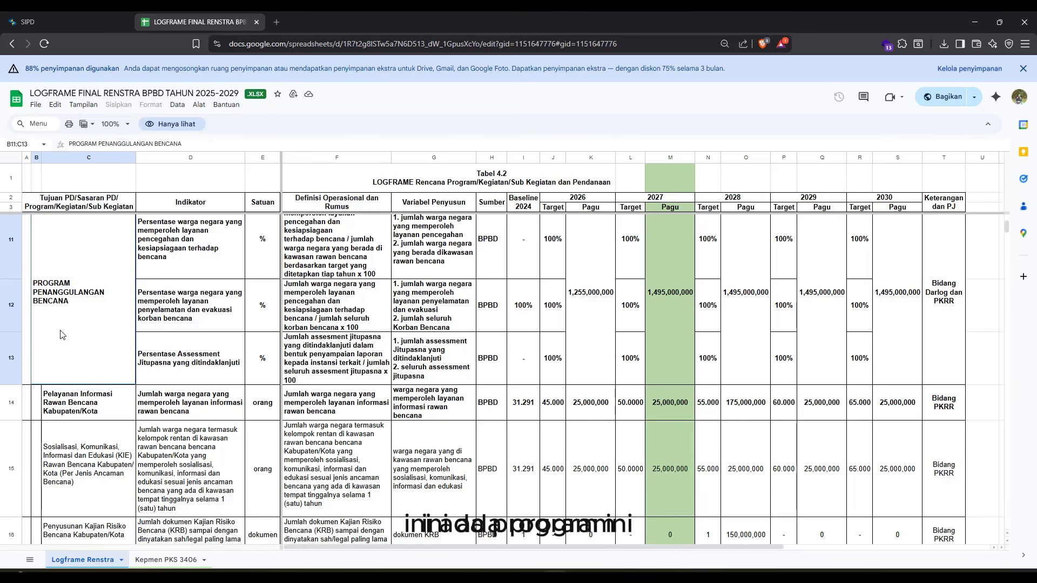
pyautogui.click(84, 414)
pyautogui.scroll(-1, 84, 416)
pyautogui.scroll(-1, 84, 415)
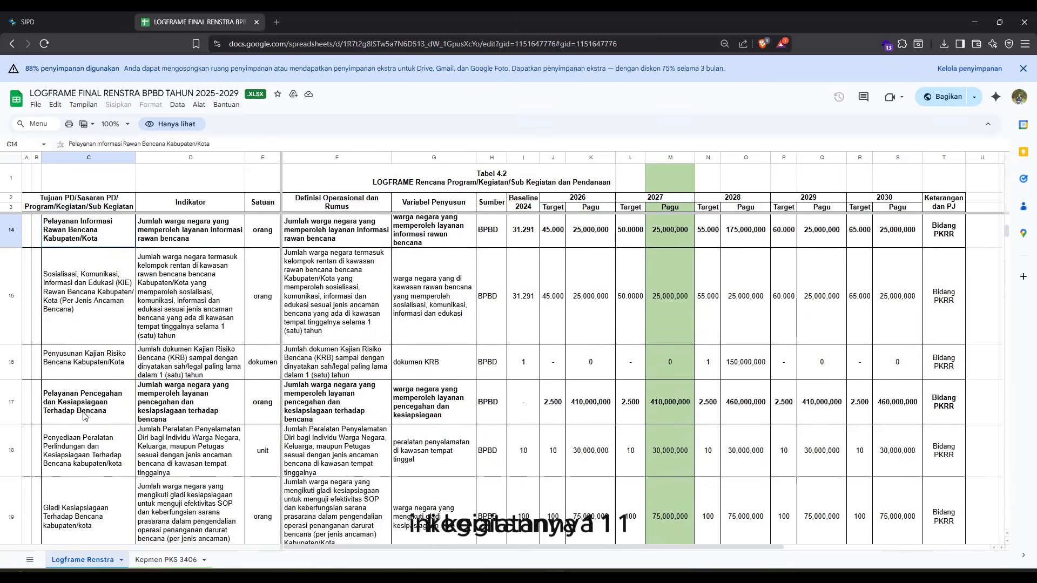
pyautogui.scroll(4, 81, 411)
pyautogui.scroll(-5, 73, 392)
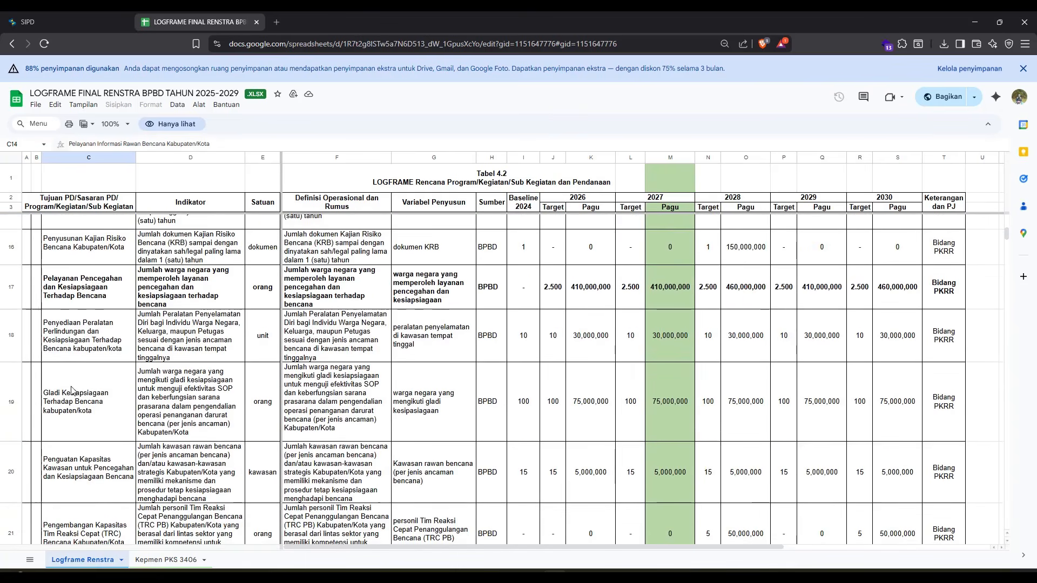
pyautogui.click(99, 261)
pyautogui.click(91, 288)
pyautogui.scroll(-10, 92, 288)
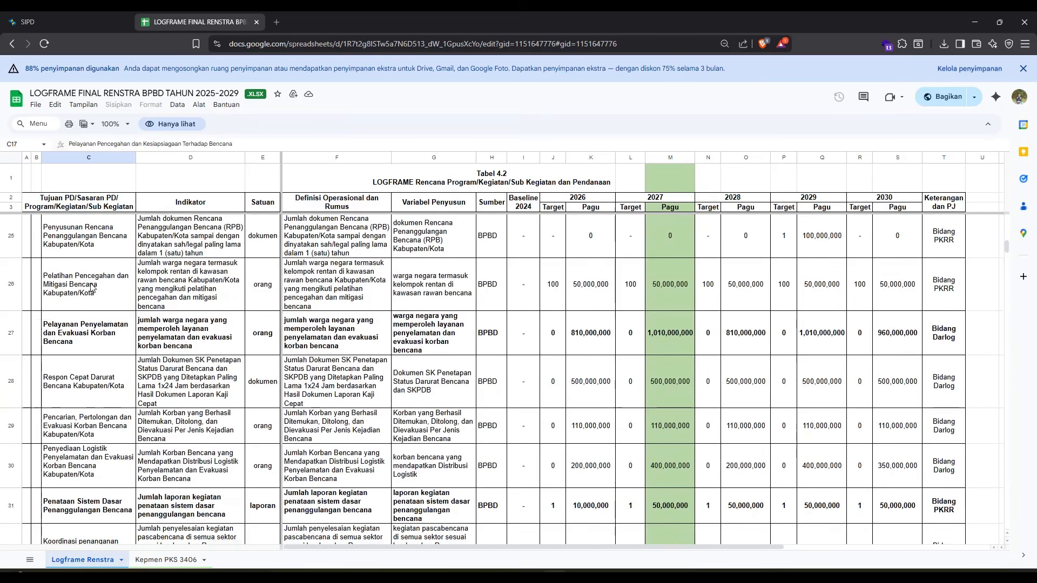
pyautogui.click(81, 347)
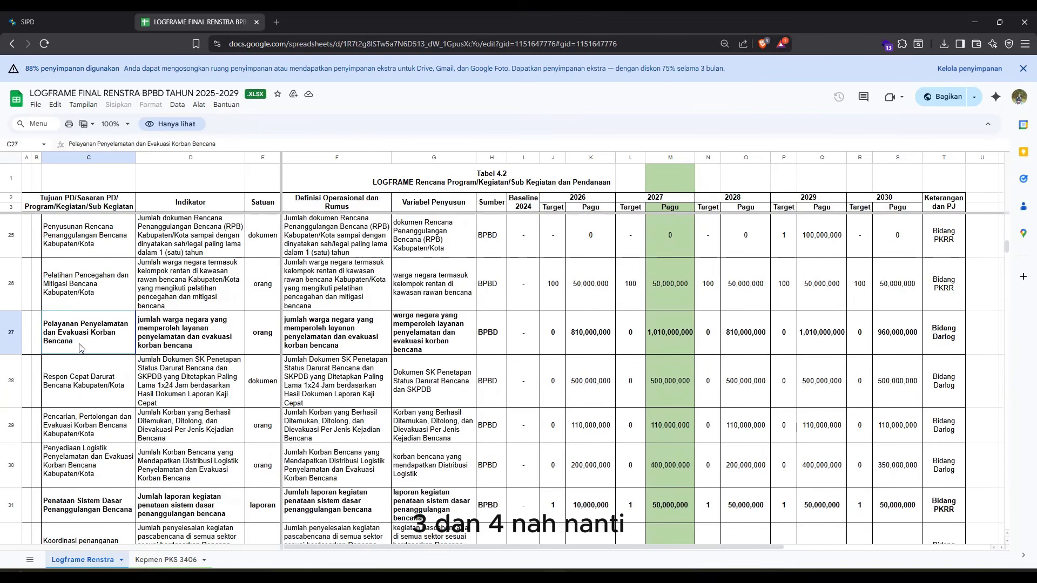
pyautogui.click(68, 16)
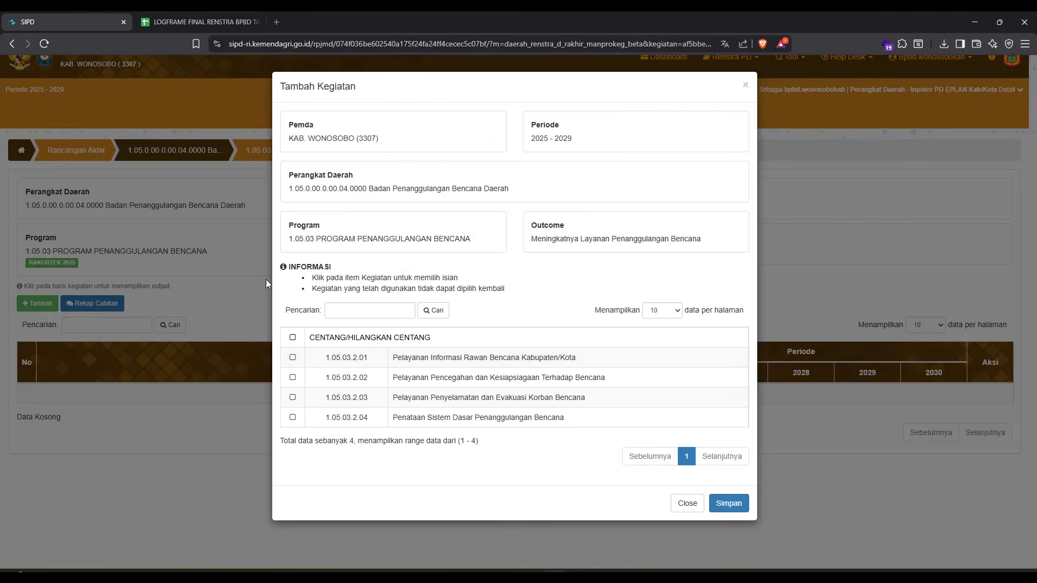
# Detach the Renstra BPBD logframe into its own window, show its Program Penanggulangan Bencana rows, and place it side by side with SIPD
pyautogui.moveTo(200, 11); pyautogui.dragTo(130, 437)
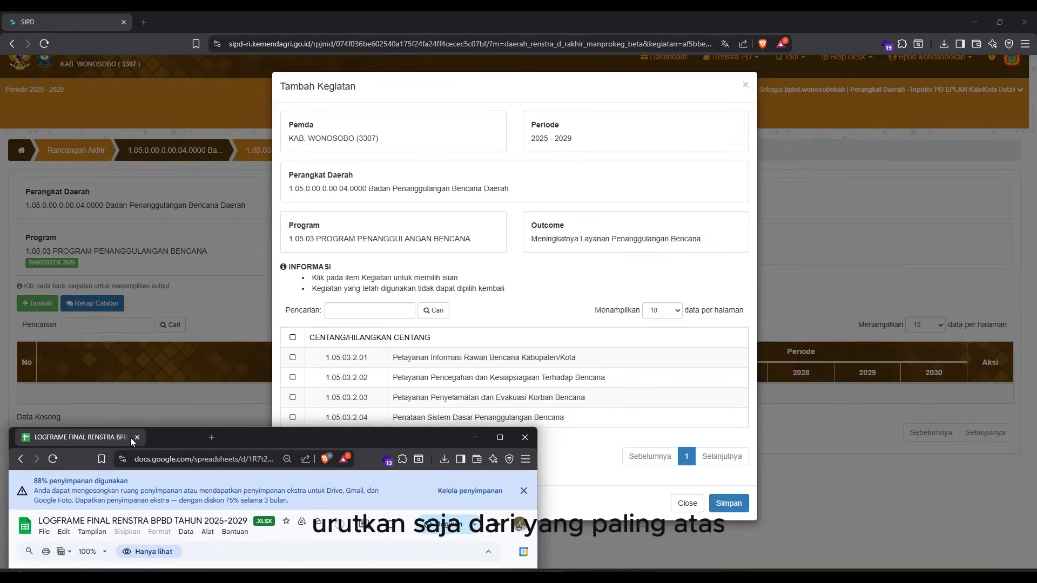
pyautogui.click(500, 437)
pyautogui.press('End')
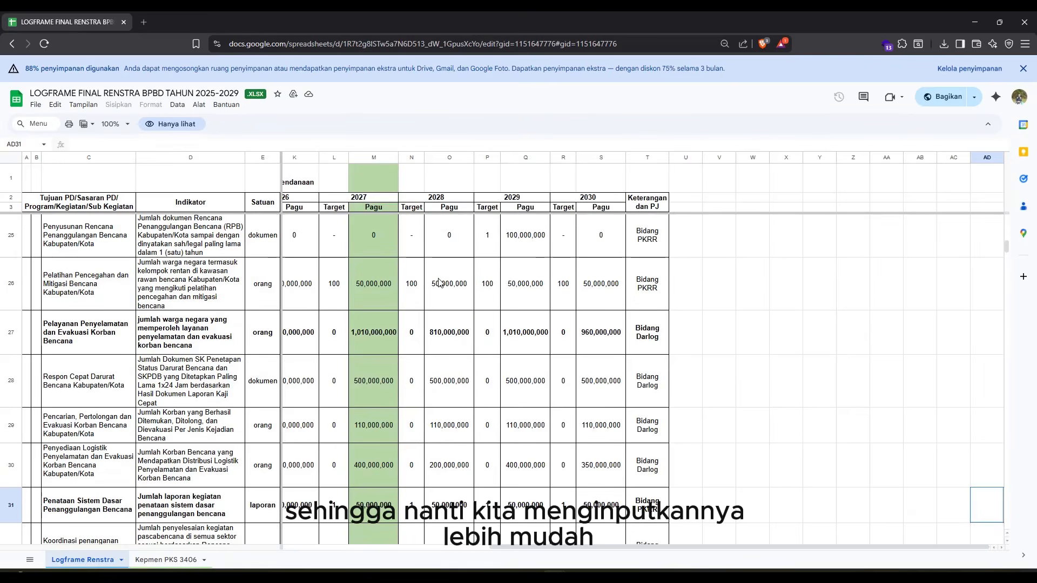
pyautogui.click(510, 283)
pyautogui.hscroll(-5, 410, 316)
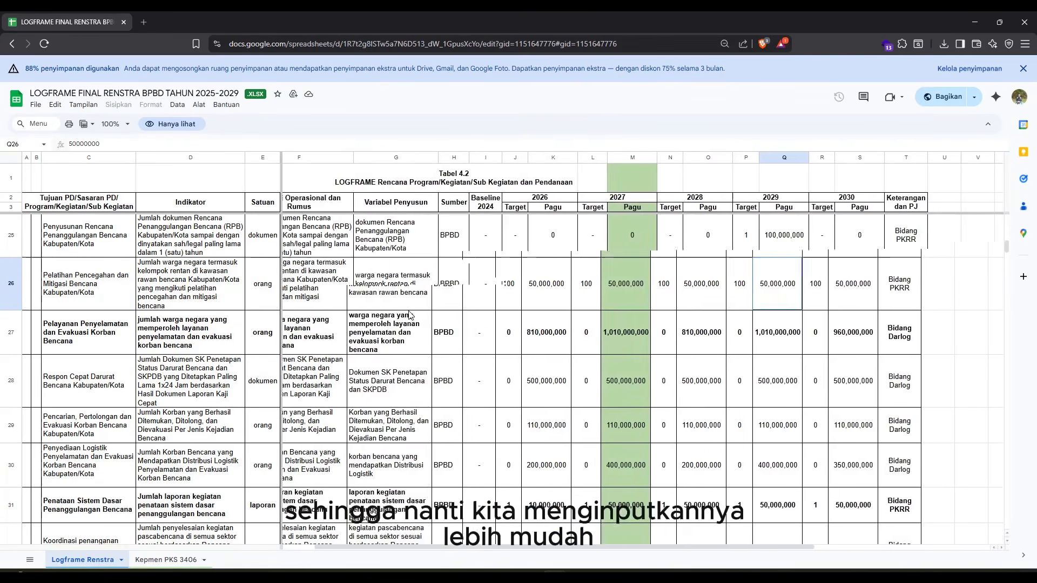
pyautogui.scroll(8, 154, 270)
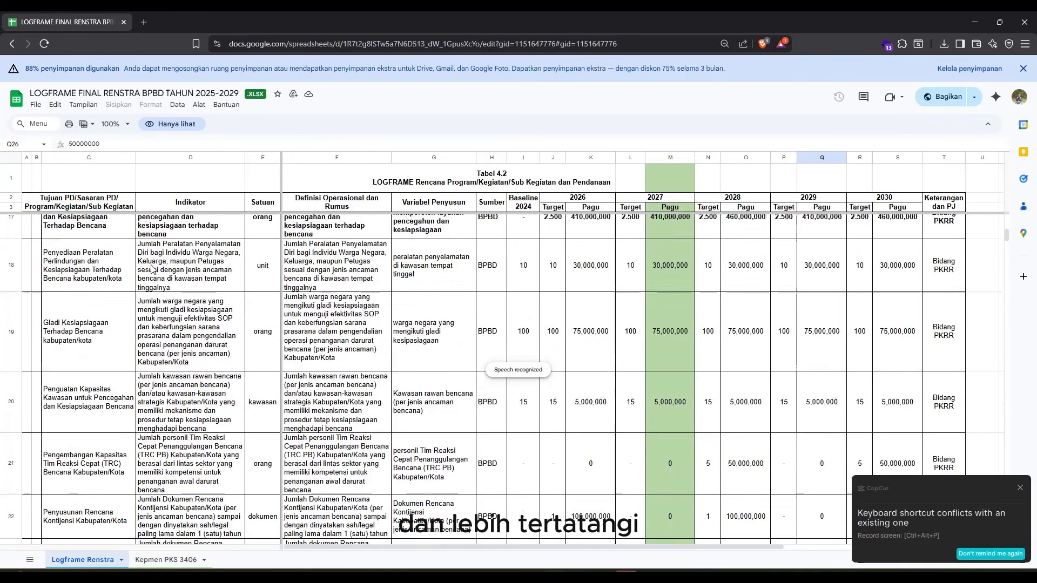
pyautogui.scroll(5, 154, 345)
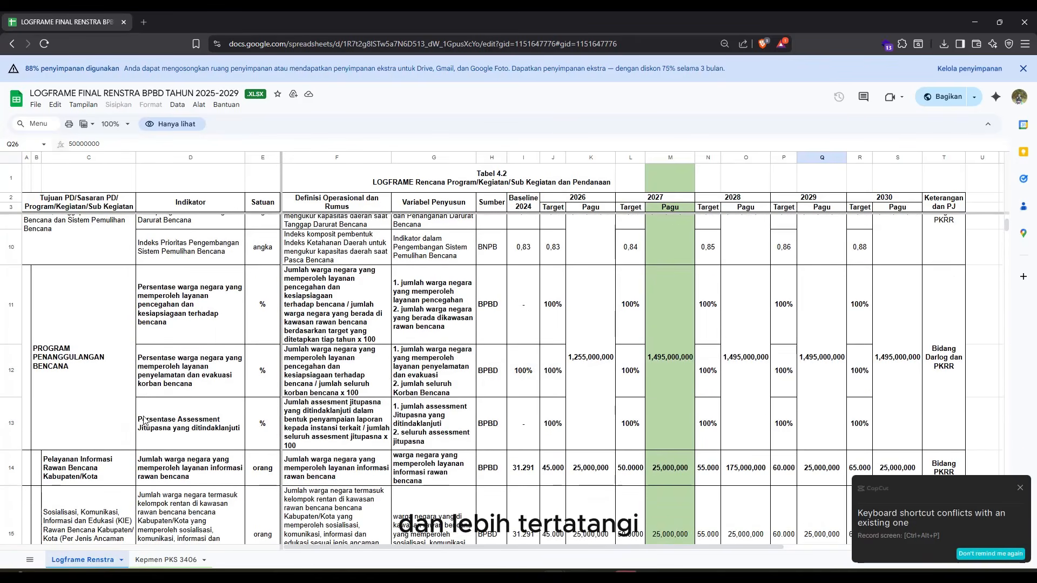
pyautogui.scroll(-1, 143, 426)
pyautogui.press('super+Right')
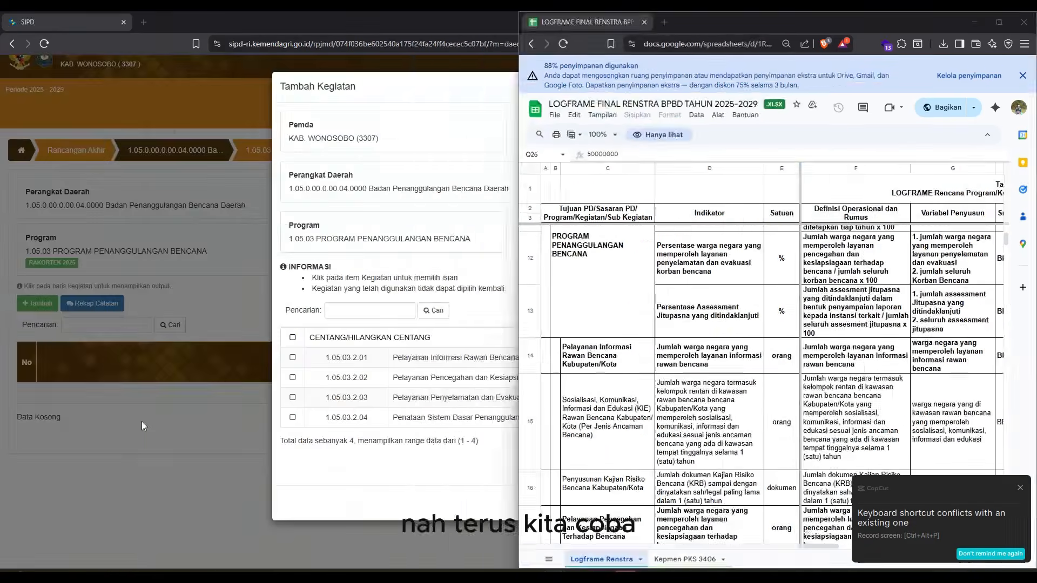
pyautogui.click(84, 159)
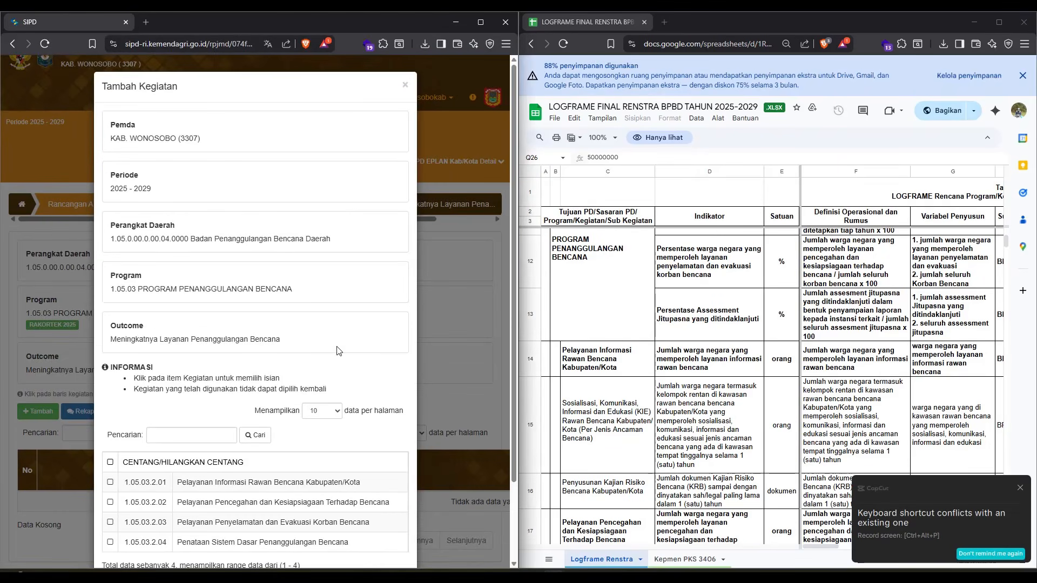
# Add kegiatan 1.05.03.2.01 Pelayanan Informasi Rawan Bencana Kabupaten/Kota, matching the logframe entry, to program 1.05.03 and save it
pyautogui.click(616, 309)
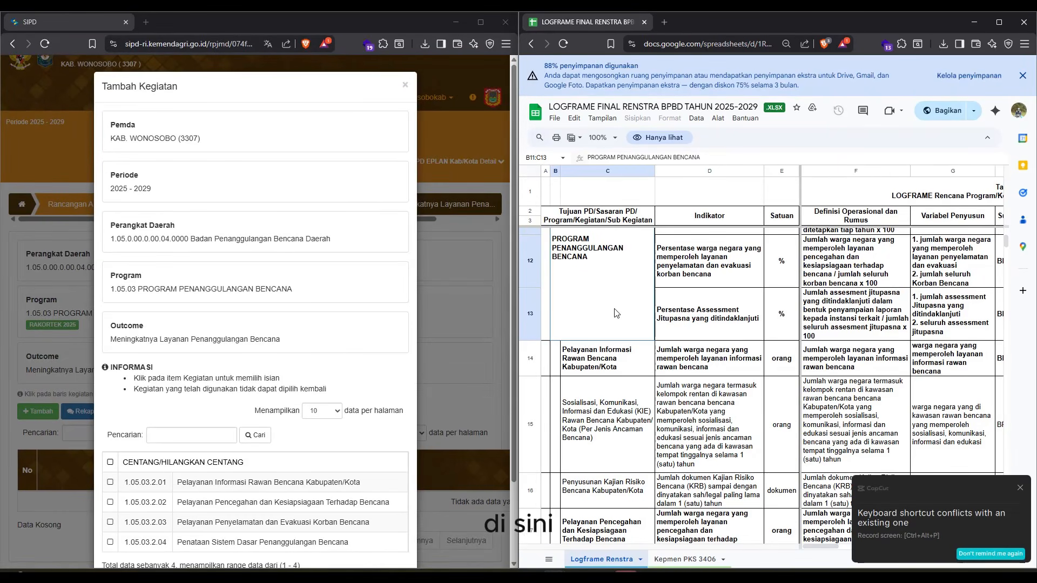
pyautogui.click(614, 374)
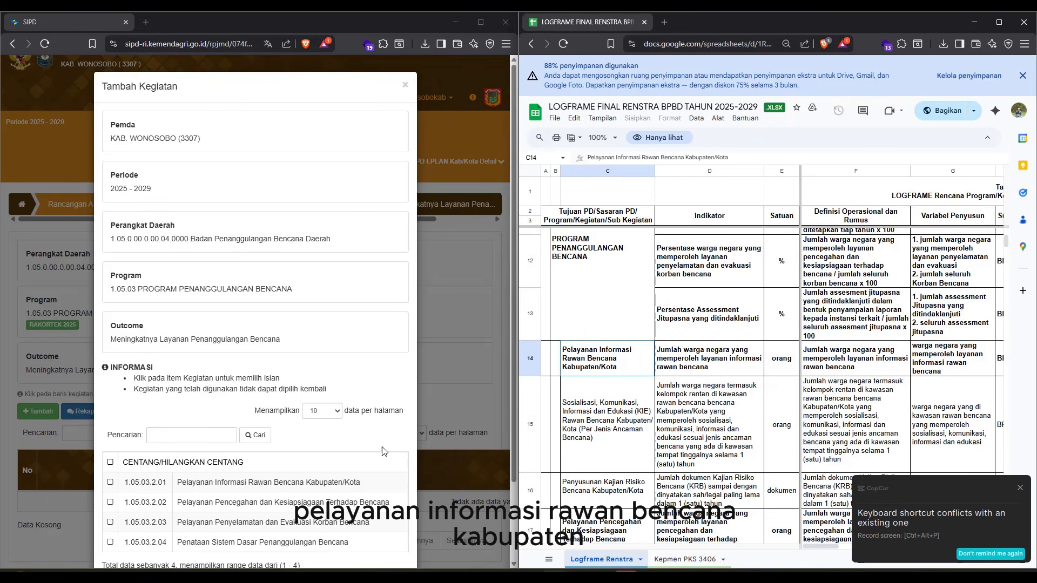
pyautogui.click(110, 487)
pyautogui.scroll(-2, 110, 487)
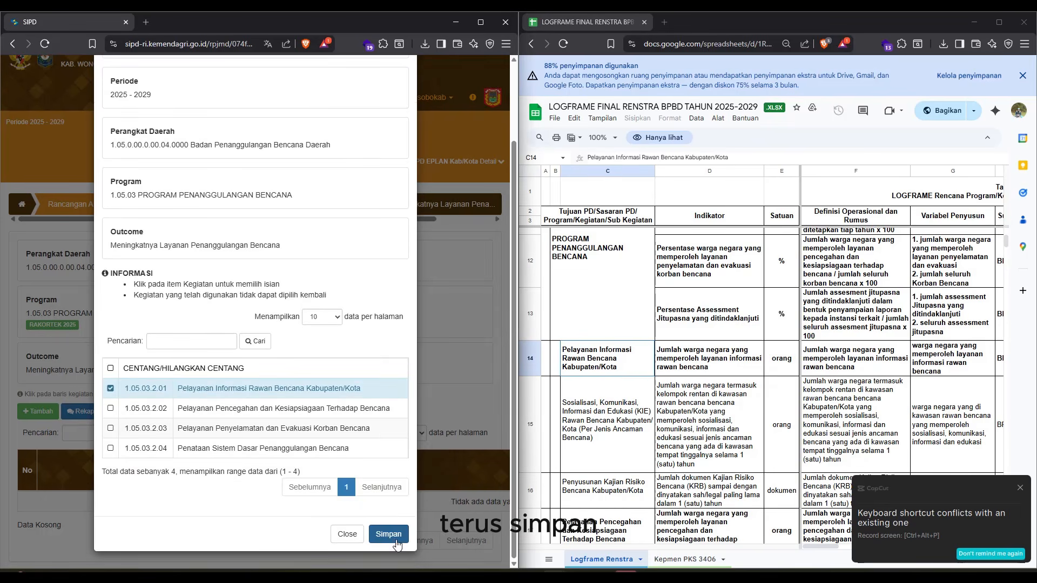
pyautogui.click(397, 544)
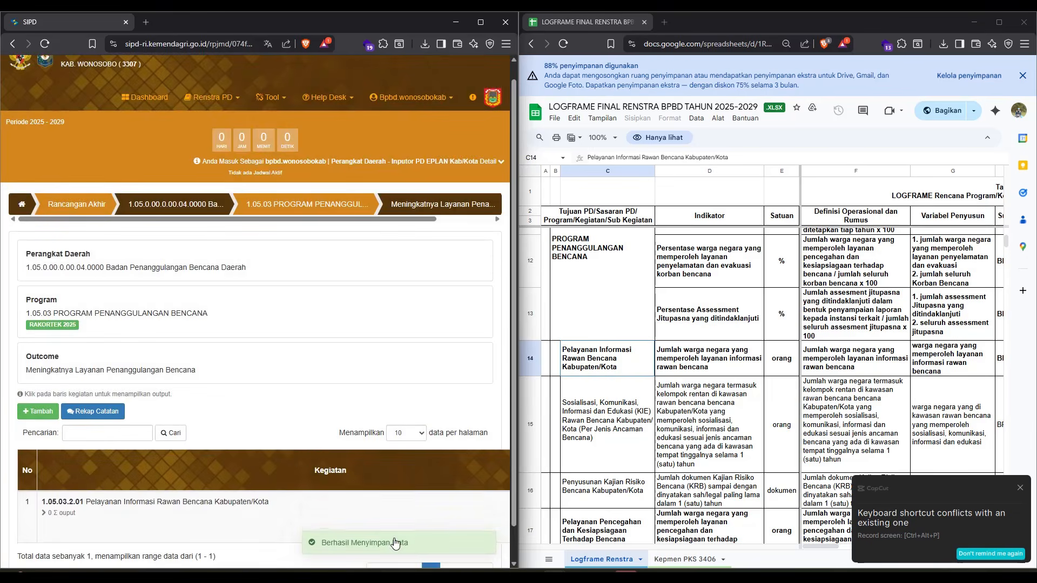
pyautogui.scroll(-1, 276, 414)
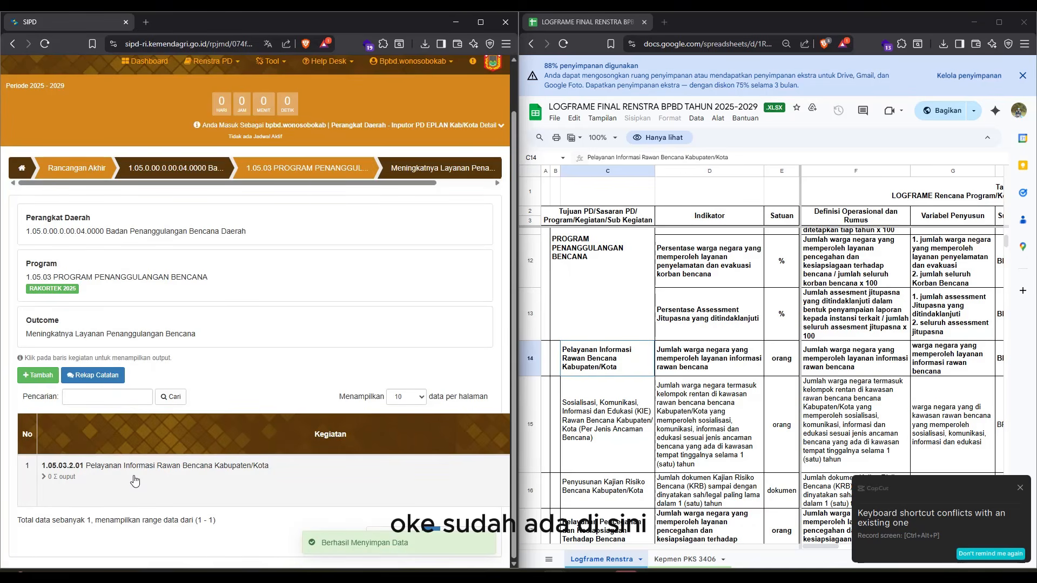
# Maximize the SIPD window, start a new output for kegiatan 1.05.03.2.01 and set its Urutan to 1
pyautogui.click(480, 22)
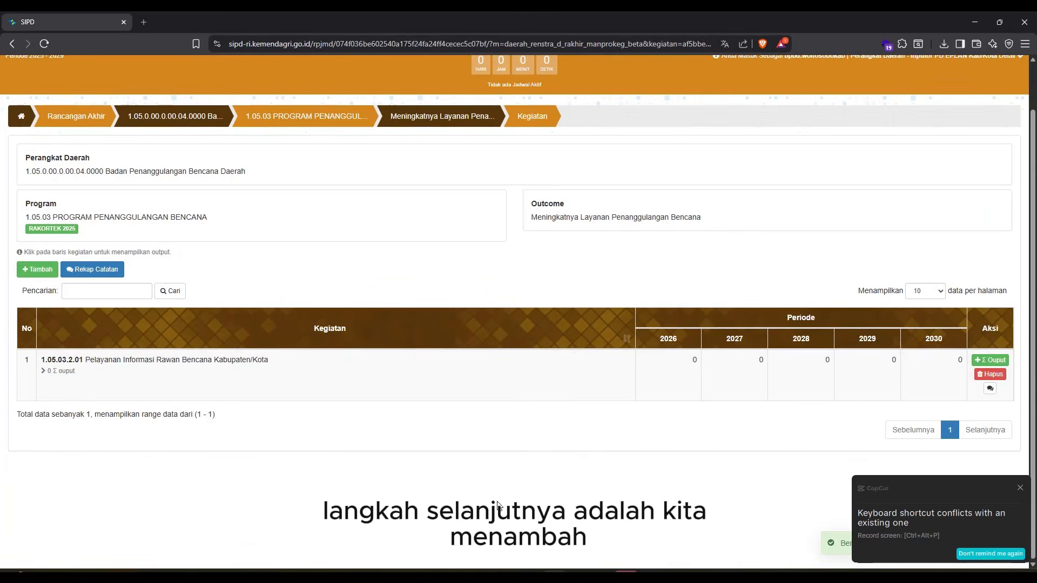
pyautogui.click(992, 361)
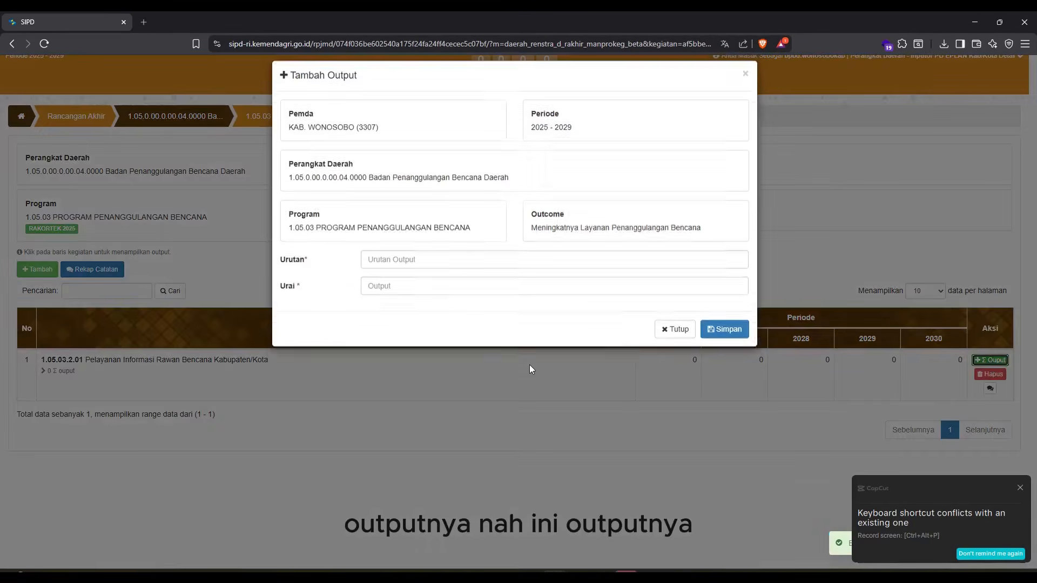
pyautogui.click(405, 263)
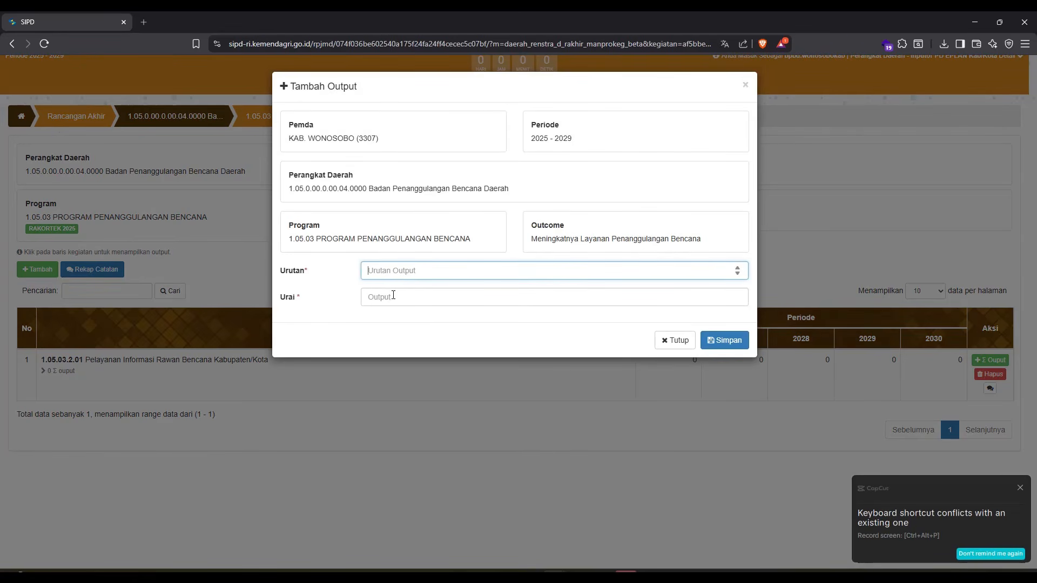
pyautogui.write('1')
pyautogui.click(405, 296)
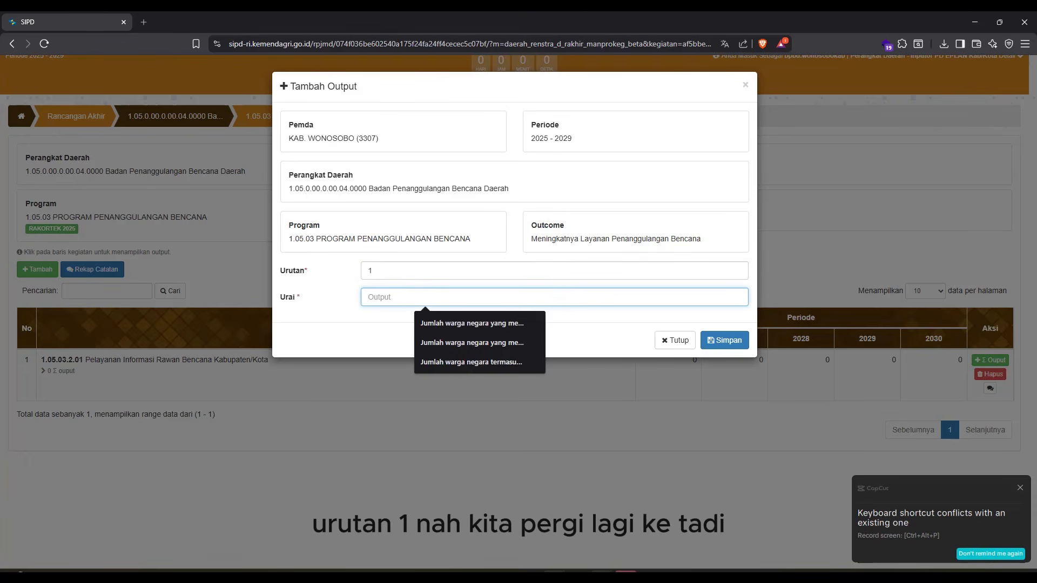
# Copy the logframe indicator "Jumlah warga negara yang memperoleh layanan informasi rawan bencana" into the output's Urai and save the output
pyautogui.click(603, 514)
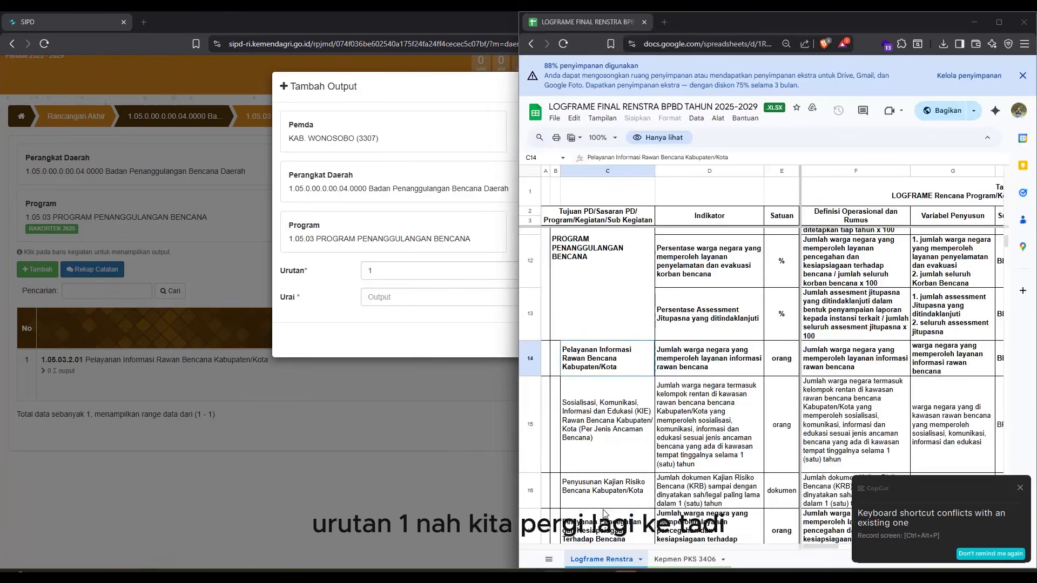
pyautogui.click(658, 397)
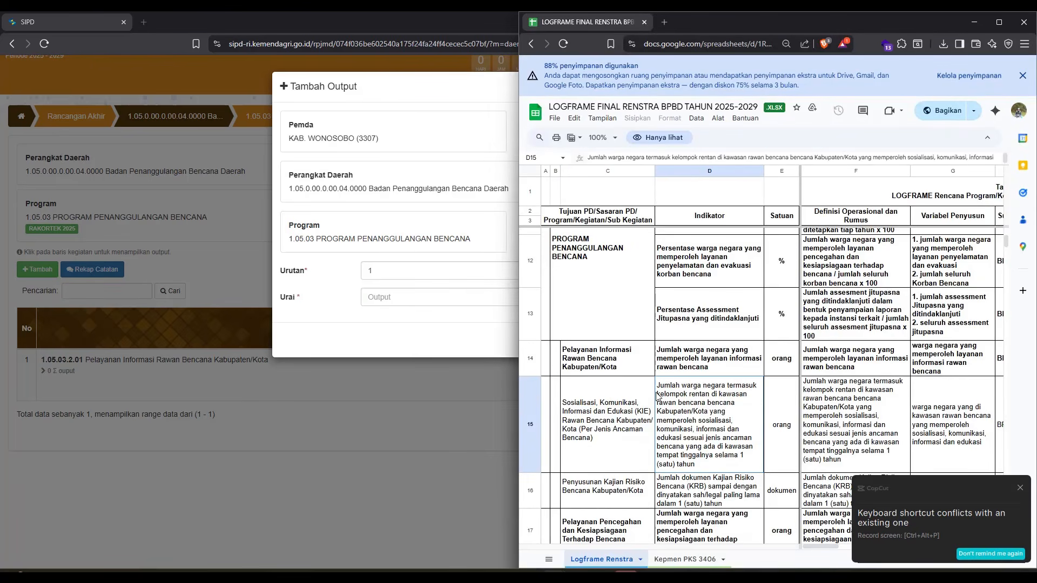
pyautogui.click(697, 354)
pyautogui.click(589, 362)
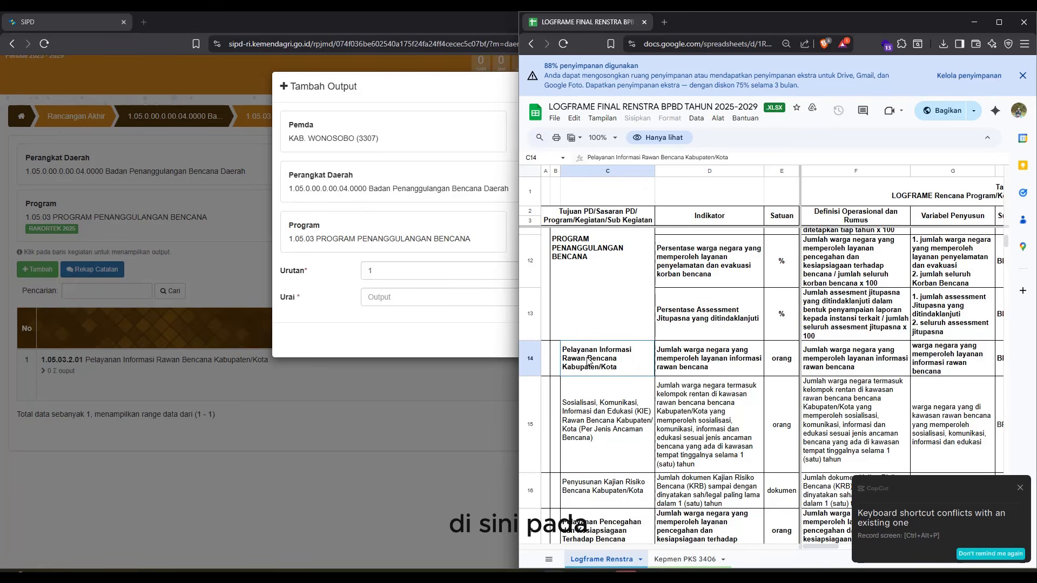
pyautogui.click(411, 355)
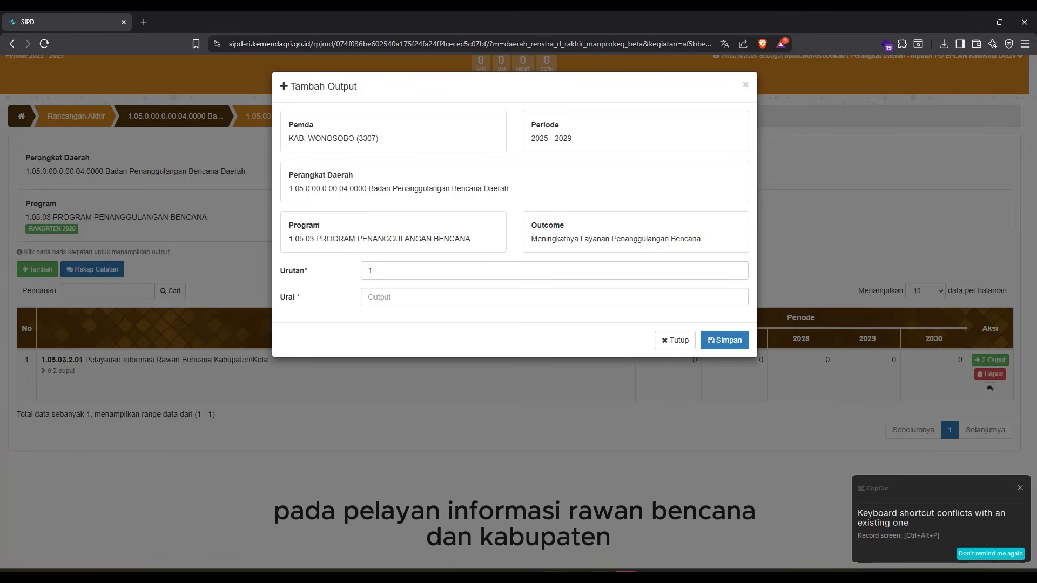
pyautogui.moveTo(569, 569)
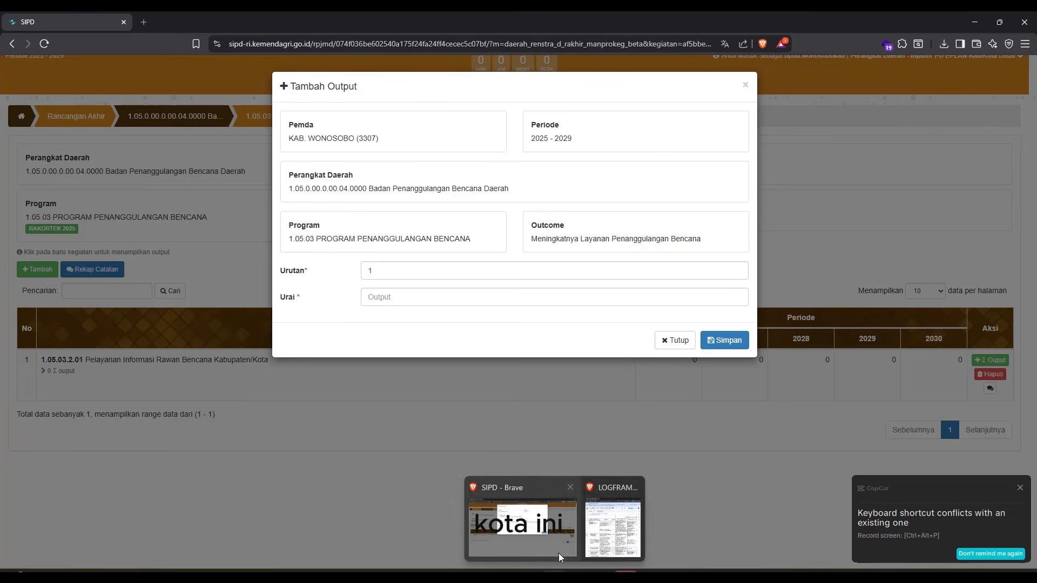
pyautogui.click(617, 527)
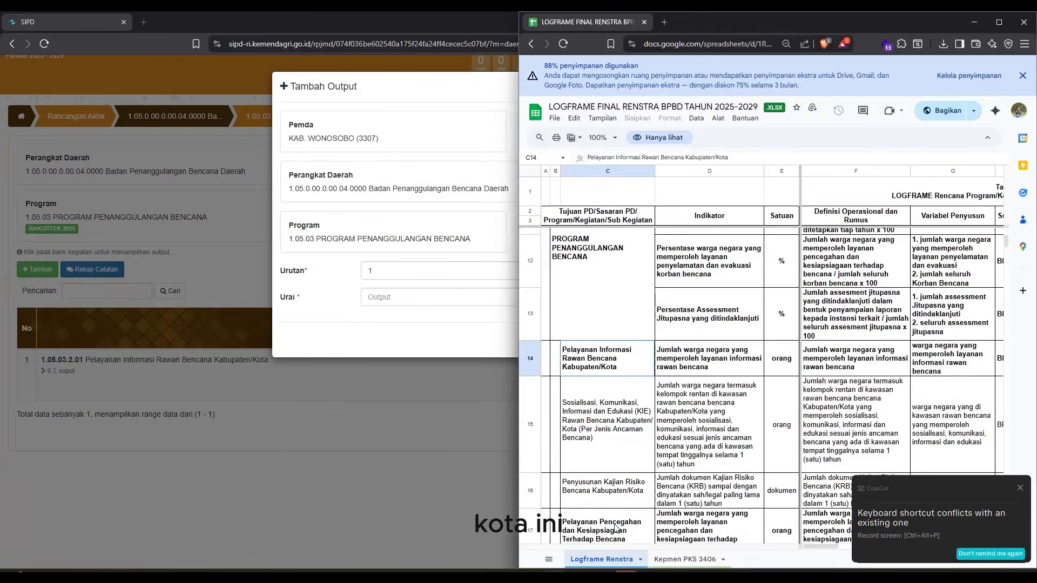
pyautogui.click(711, 366)
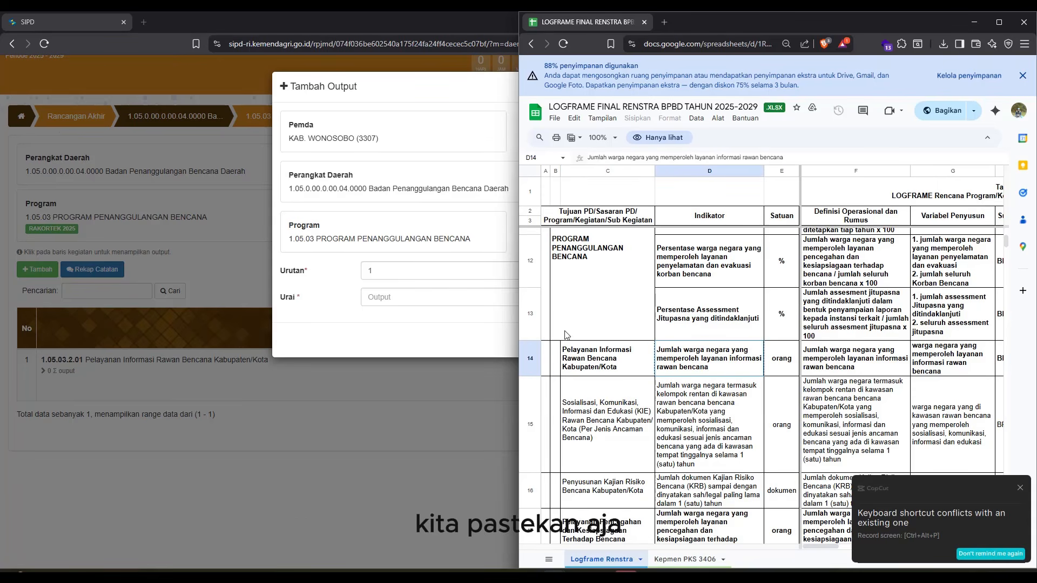
pyautogui.click(412, 300)
pyautogui.write('Jumlah warga negara yang memperoleh layanan informasi rawan bencana')
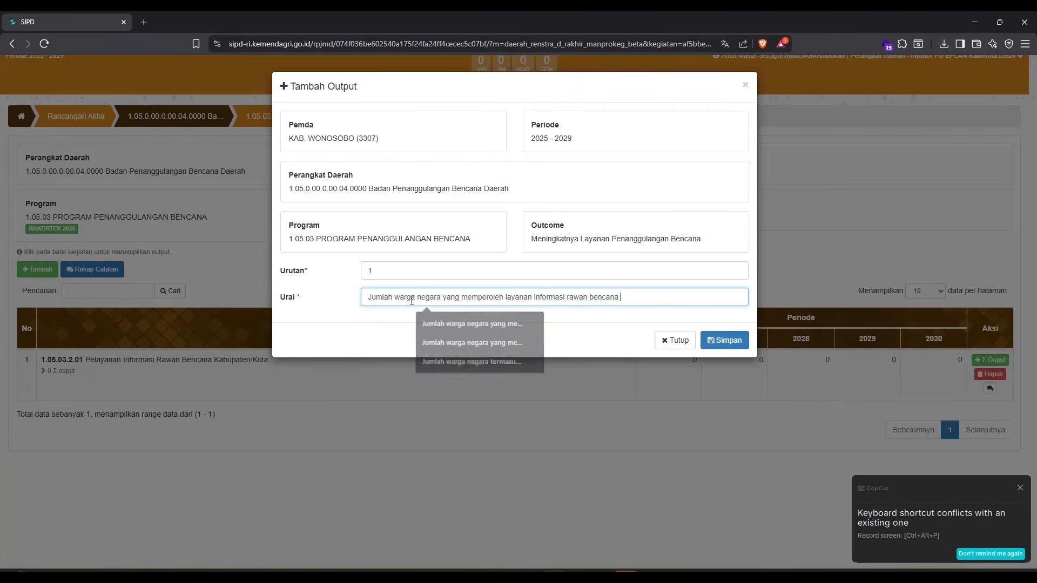
pyautogui.click(718, 341)
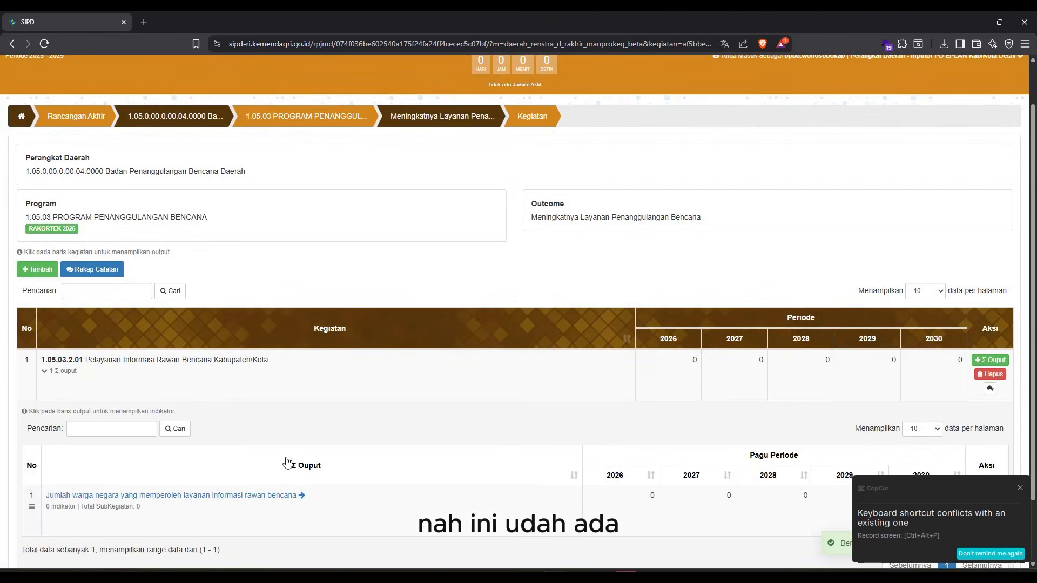
# Open the subkegiatan page of the output "Jumlah warga negara yang memperoleh layanan informasi rawan bencana" and bring up the form for adding subkegiatan
pyautogui.scroll(-2, 288, 464)
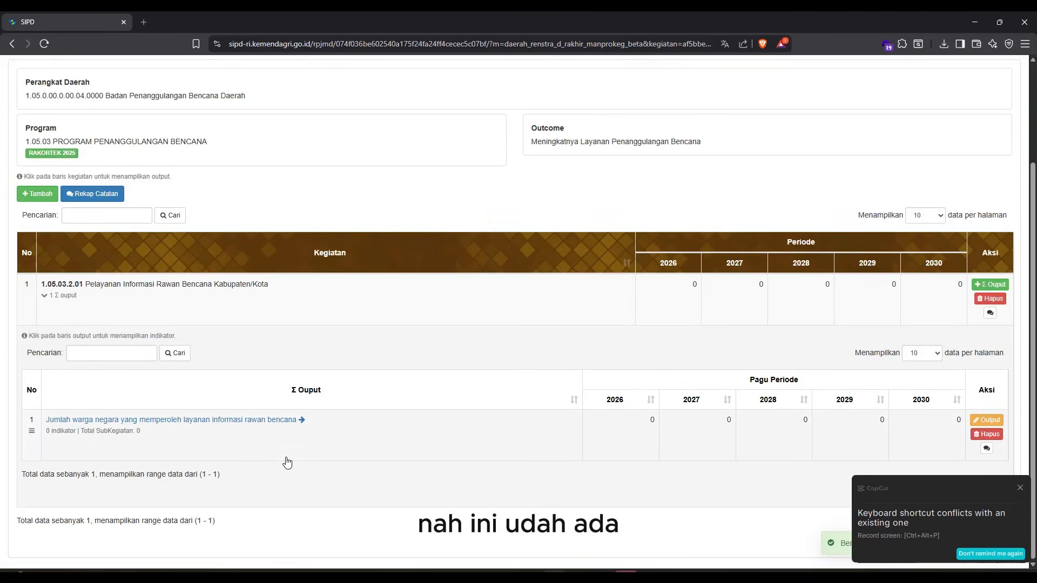
pyautogui.click(194, 428)
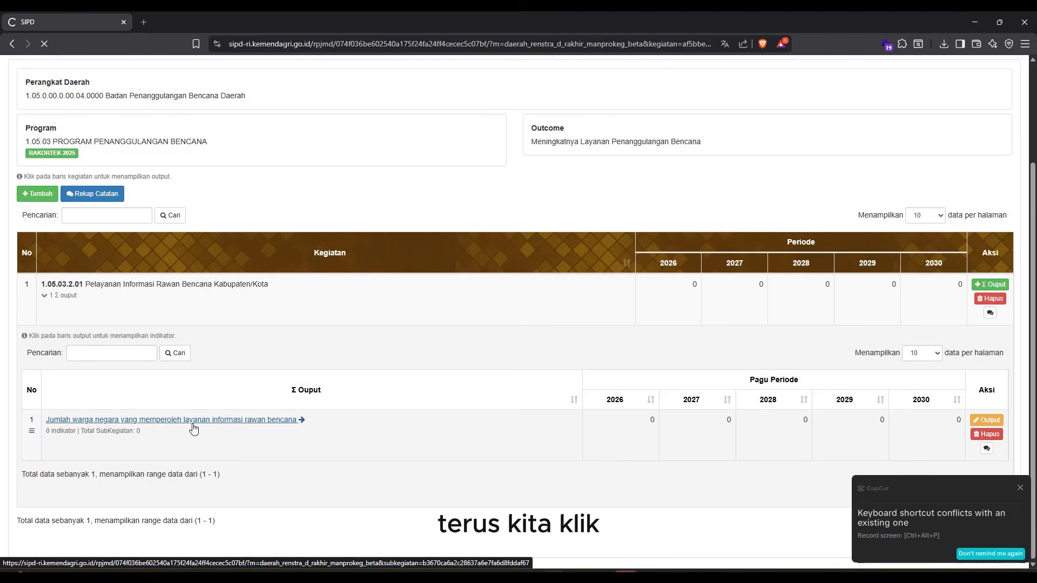
pyautogui.scroll(-1, 277, 475)
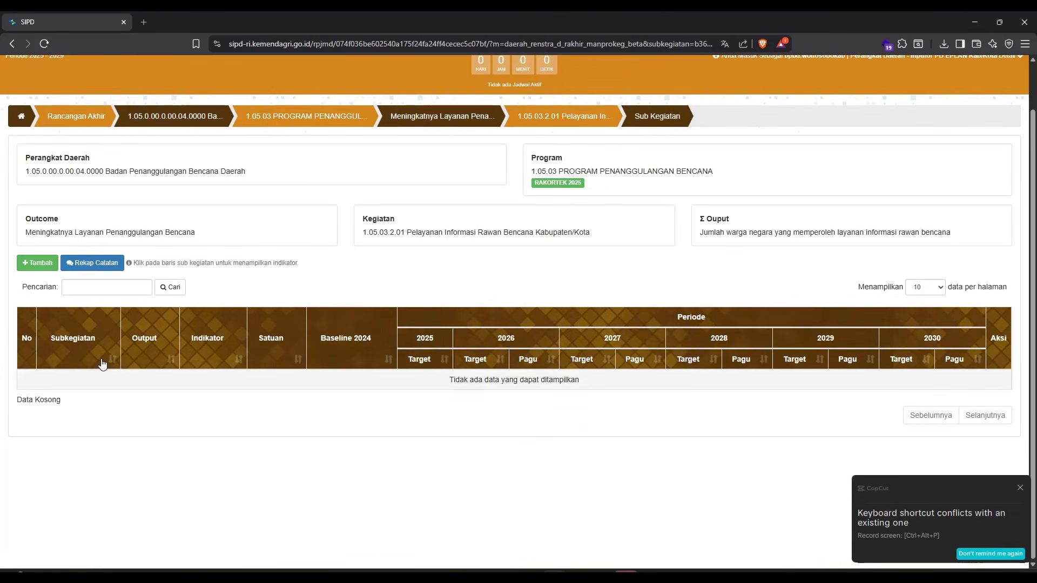
pyautogui.click(37, 269)
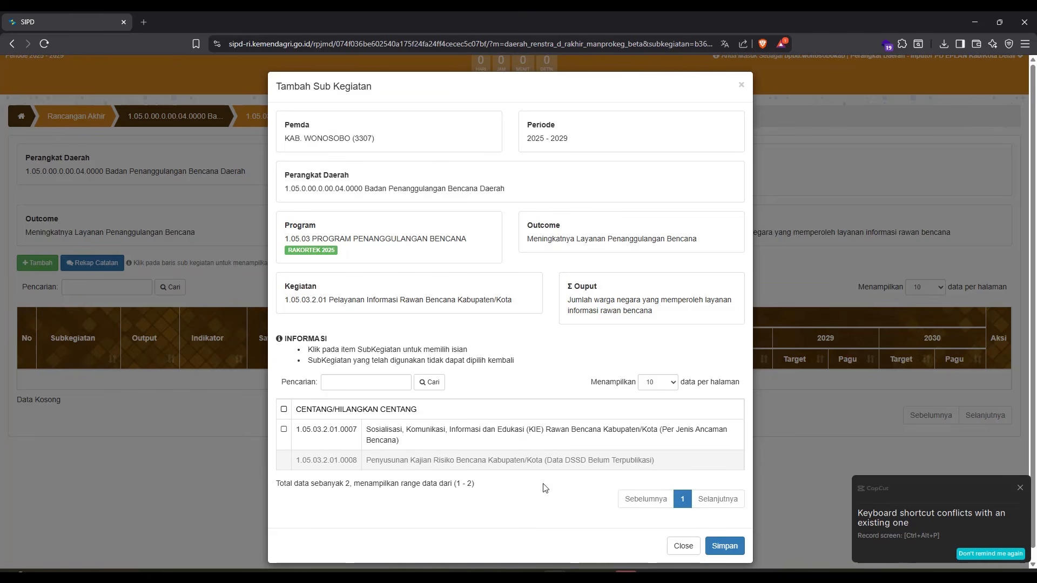
pyautogui.press('Escape')
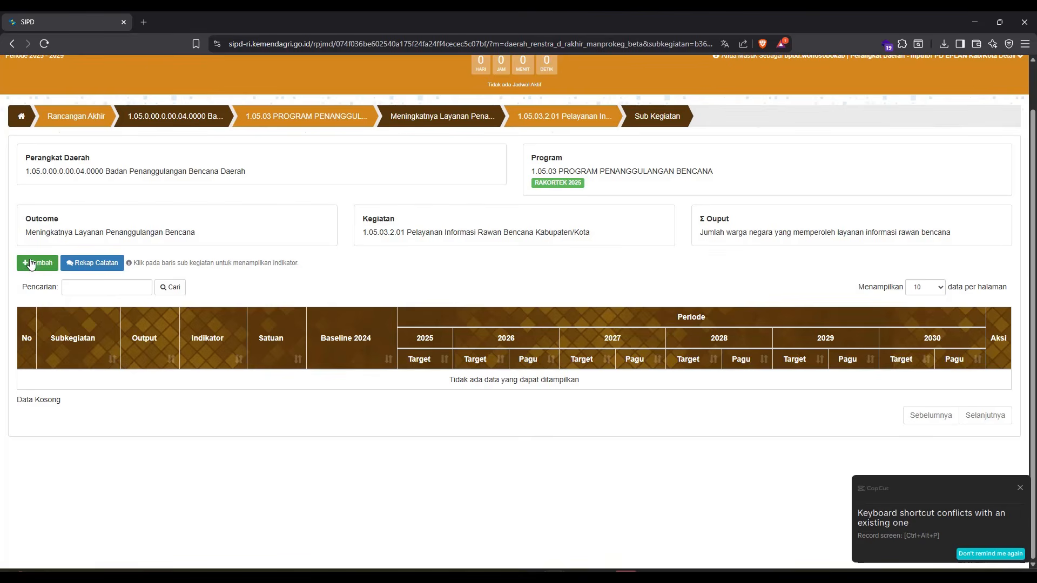
pyautogui.click(30, 265)
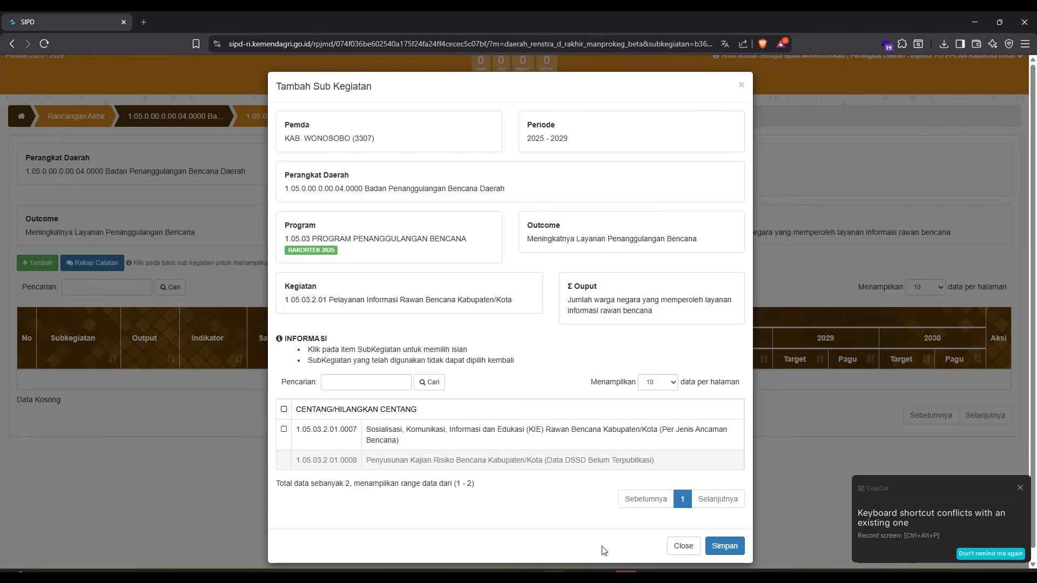
# Check the subkegiatan in the logframe against those offered in SIPD, examining the publication note on 1.05.03.2.01.0008 Penyusunan Kajian Risiko Bencana
pyautogui.moveTo(554, 576)
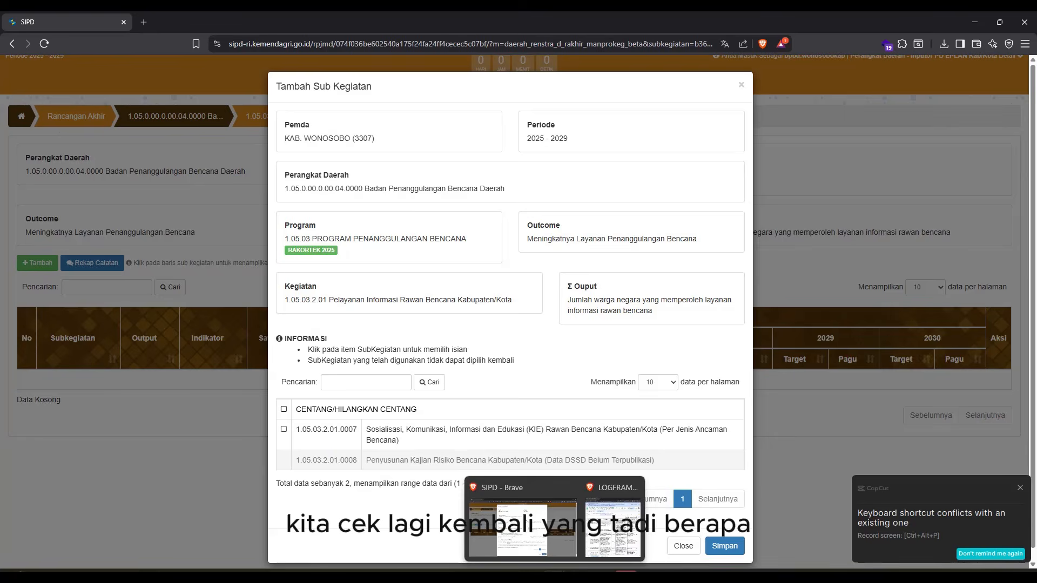
pyautogui.click(607, 530)
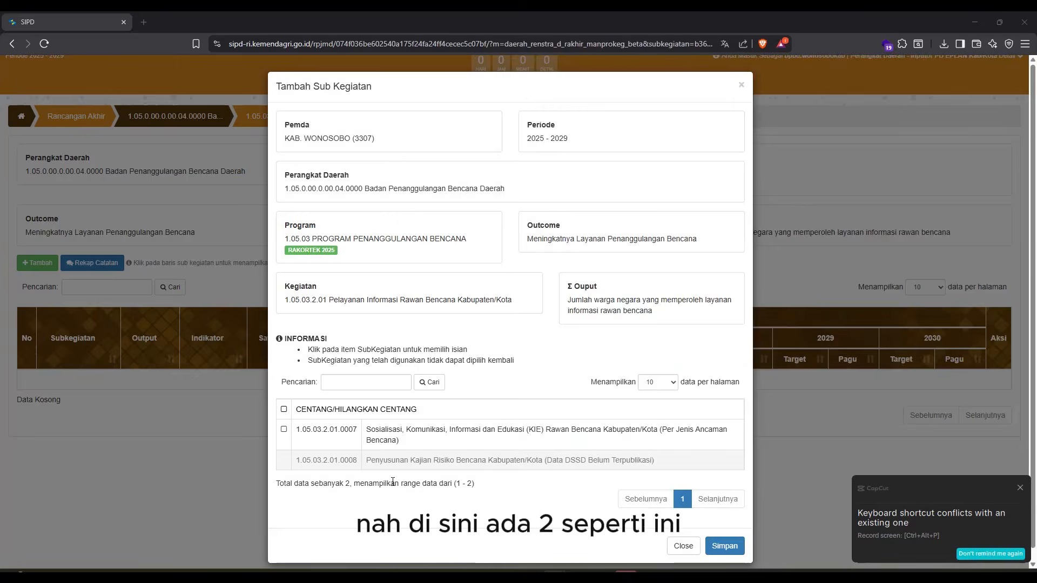
pyautogui.click(338, 449)
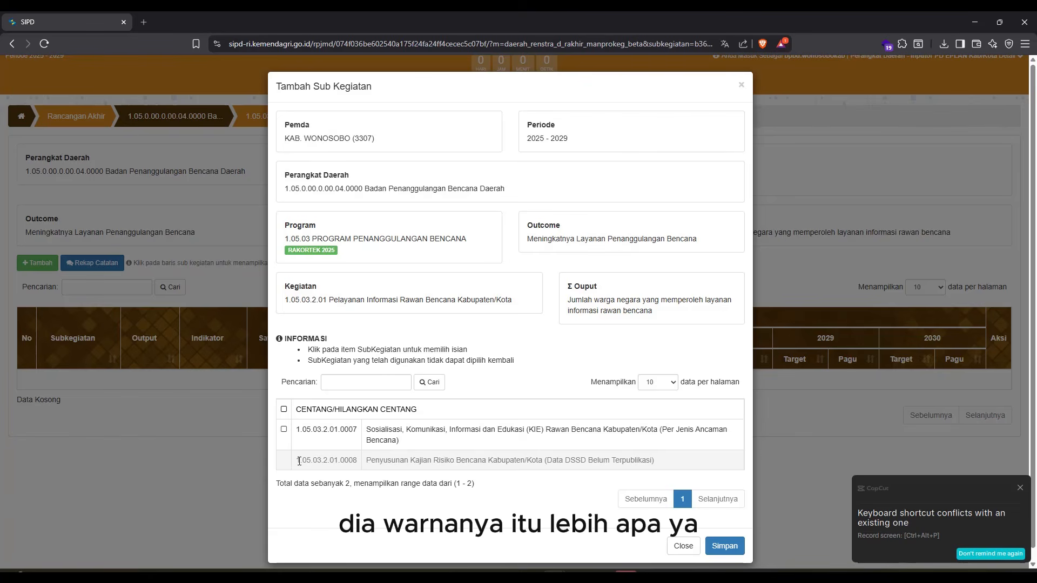
pyautogui.moveTo(300, 462); pyautogui.dragTo(478, 473)
pyautogui.click(512, 489)
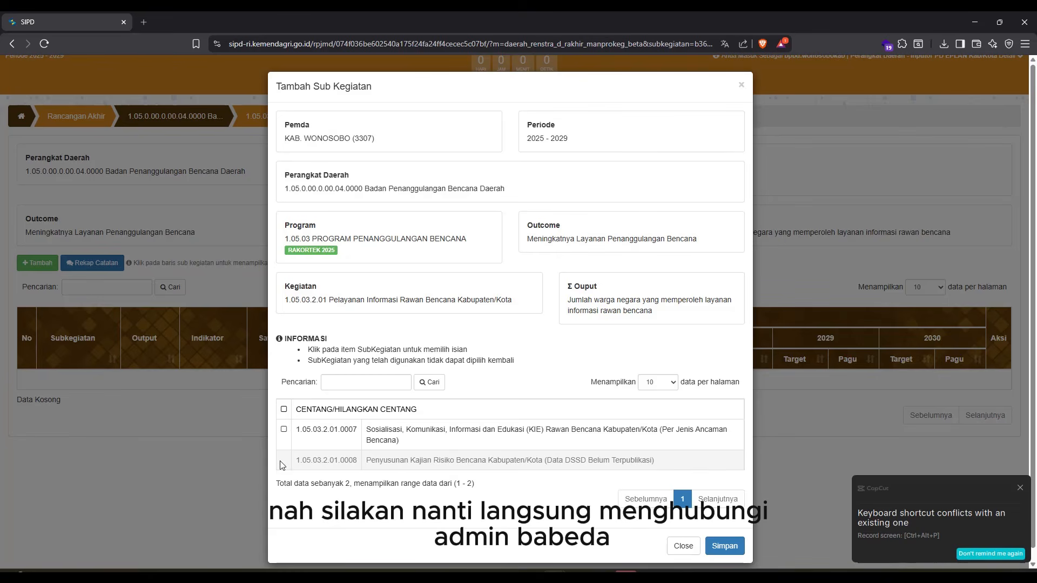
pyautogui.doubleClick(550, 462)
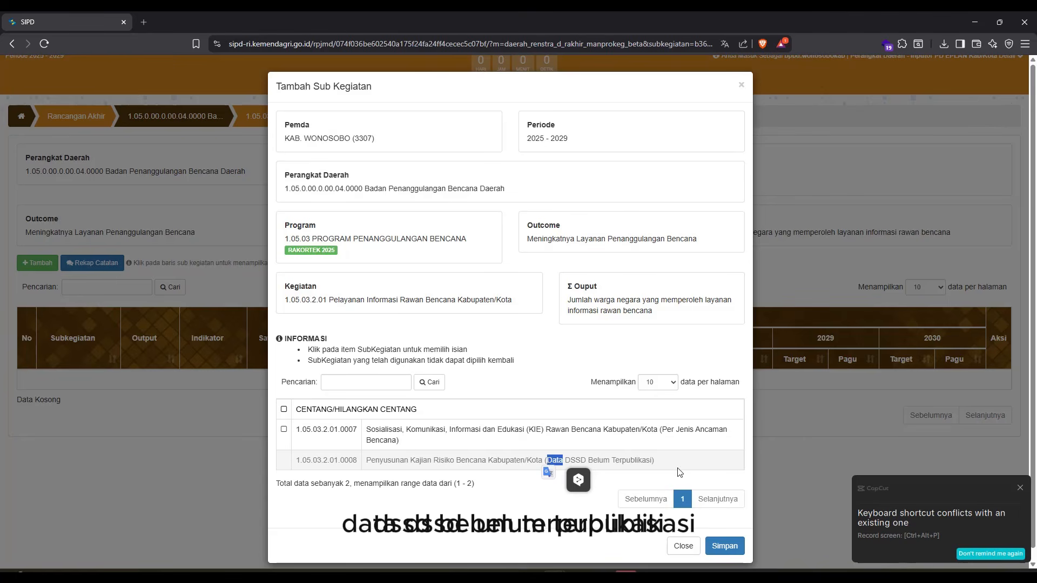
pyautogui.tripleClick(651, 463)
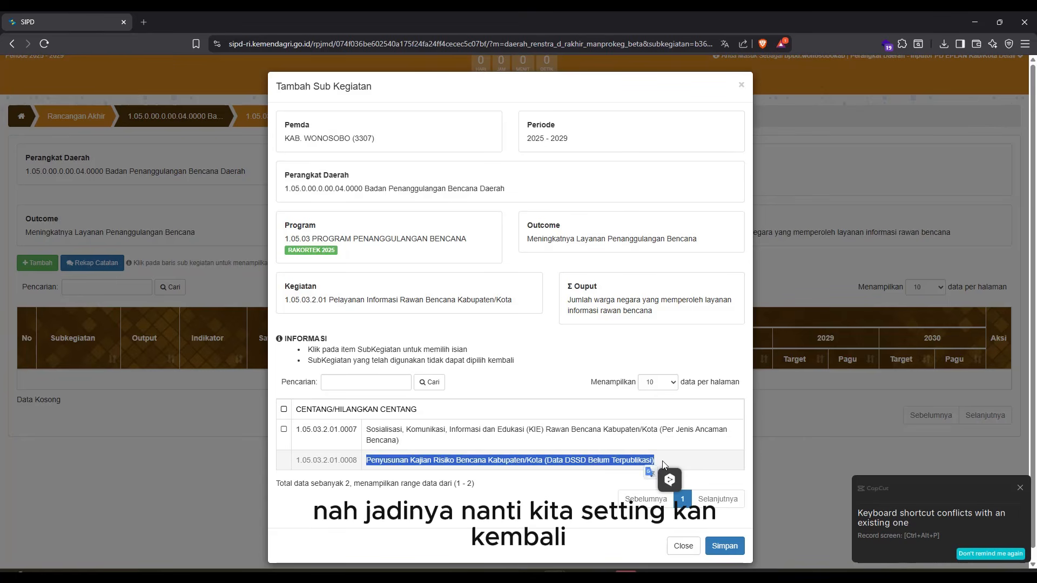
pyautogui.click(664, 466)
pyautogui.moveTo(665, 466); pyautogui.dragTo(410, 463)
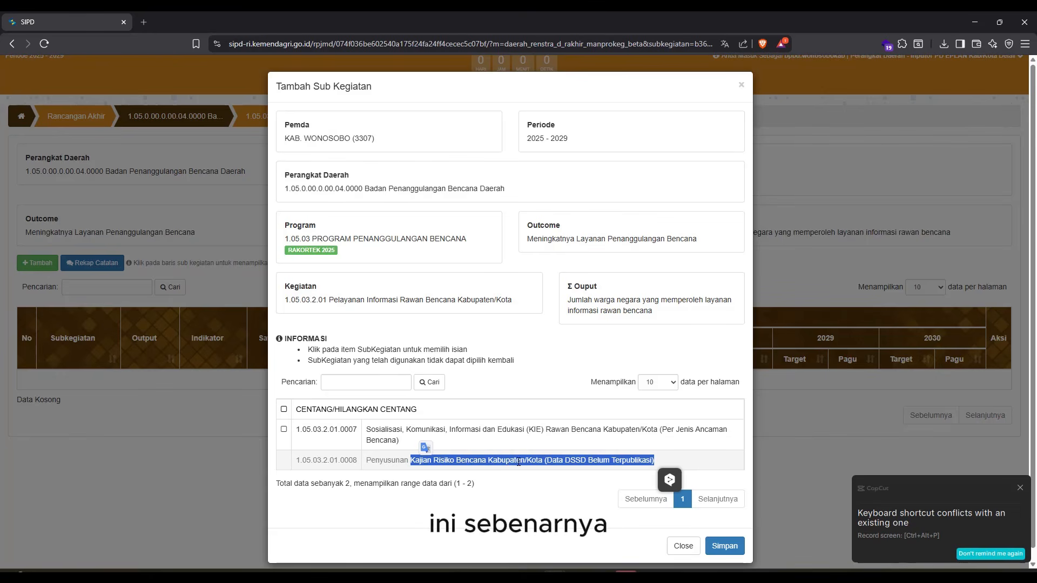
pyautogui.tripleClick(593, 462)
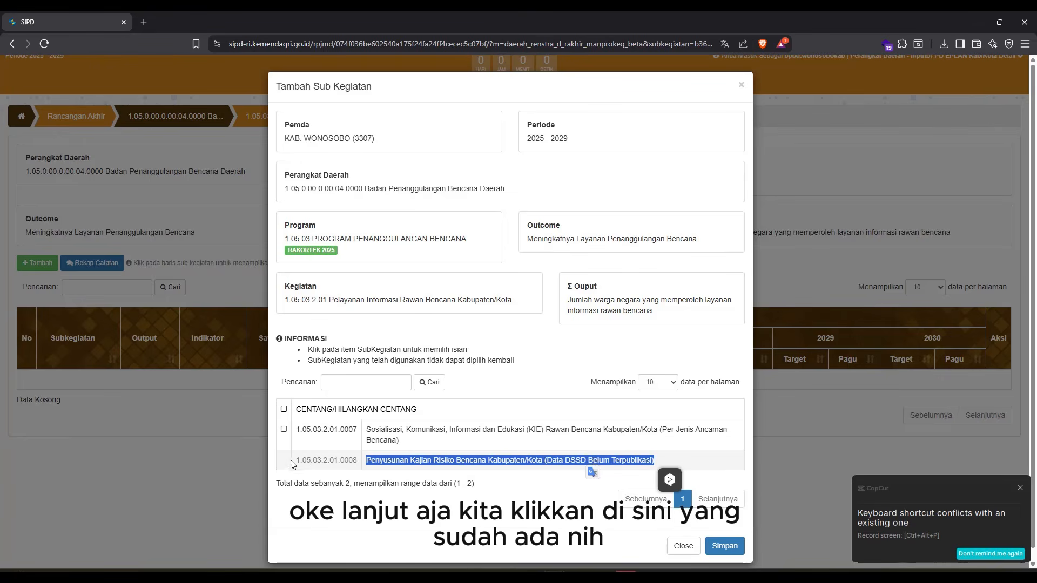
# Add subkegiatan 1.05.03.2.01.0007 Sosialisasi, Komunikasi, Informasi dan Edukasi (KIE) Rawan Bencana to the output, save it and review its Satuan
pyautogui.click(284, 431)
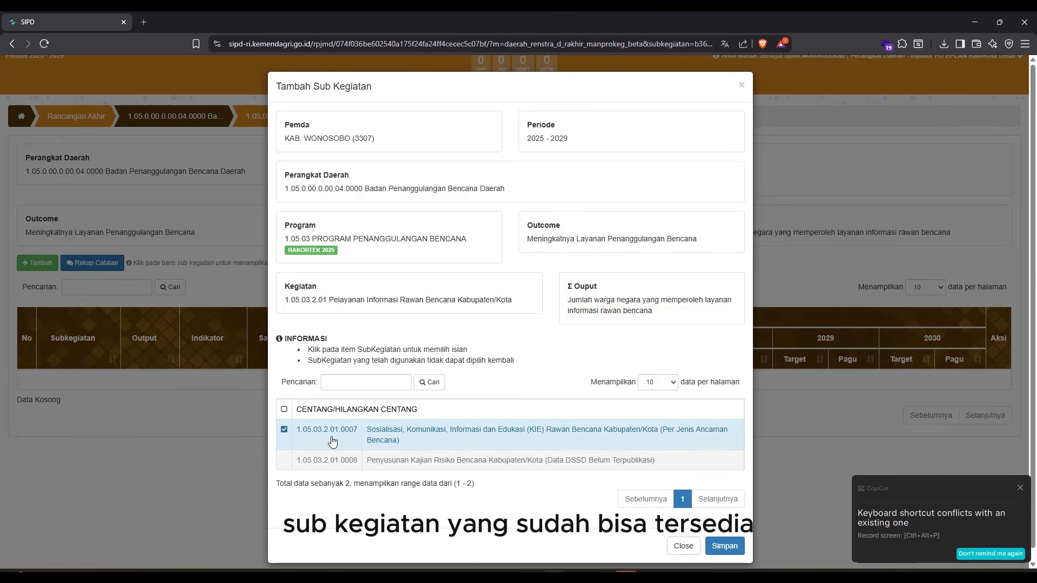
pyautogui.click(717, 548)
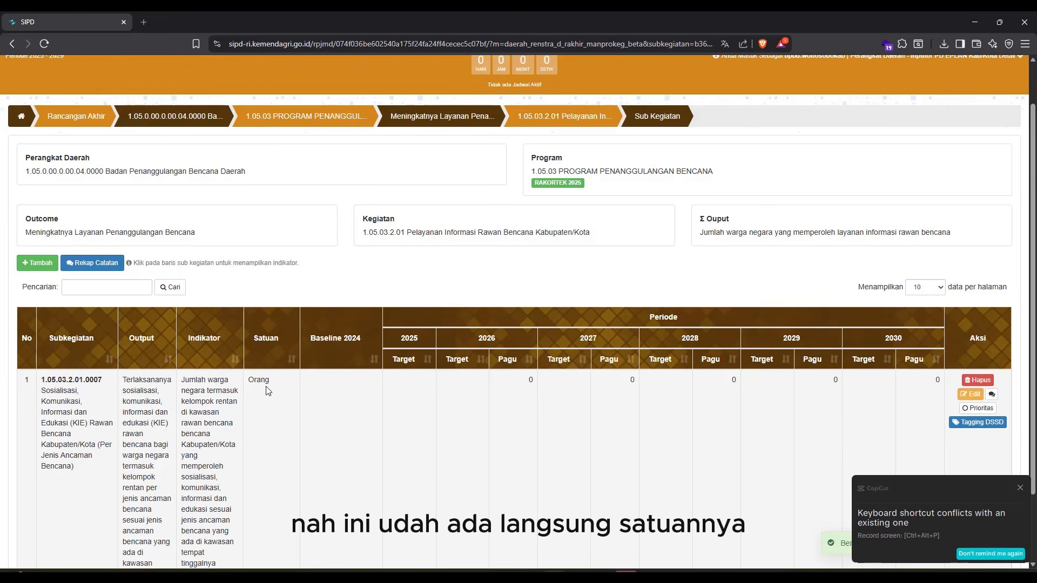
pyautogui.scroll(-2, 263, 429)
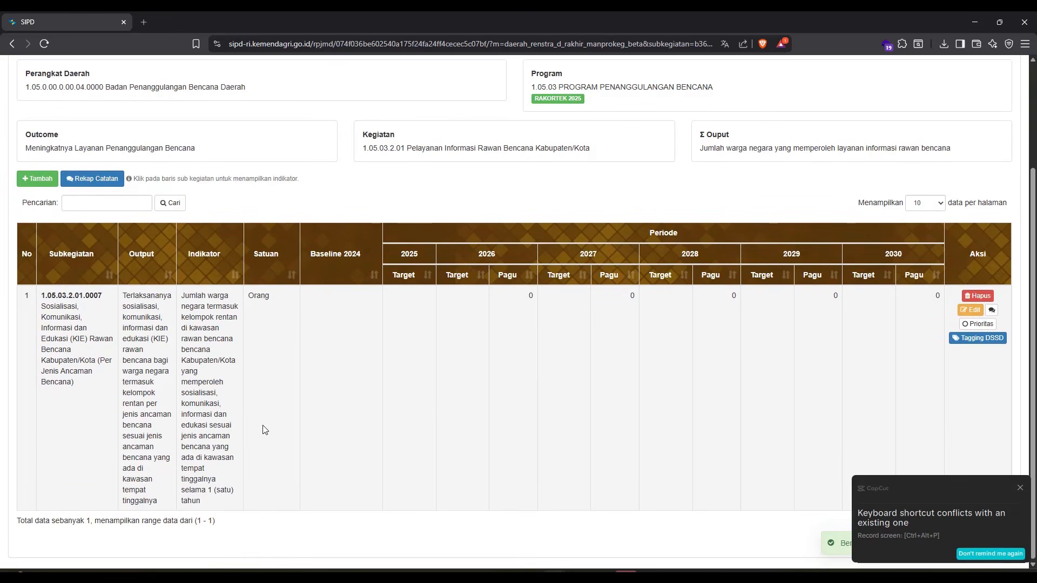
pyautogui.scroll(1, 264, 430)
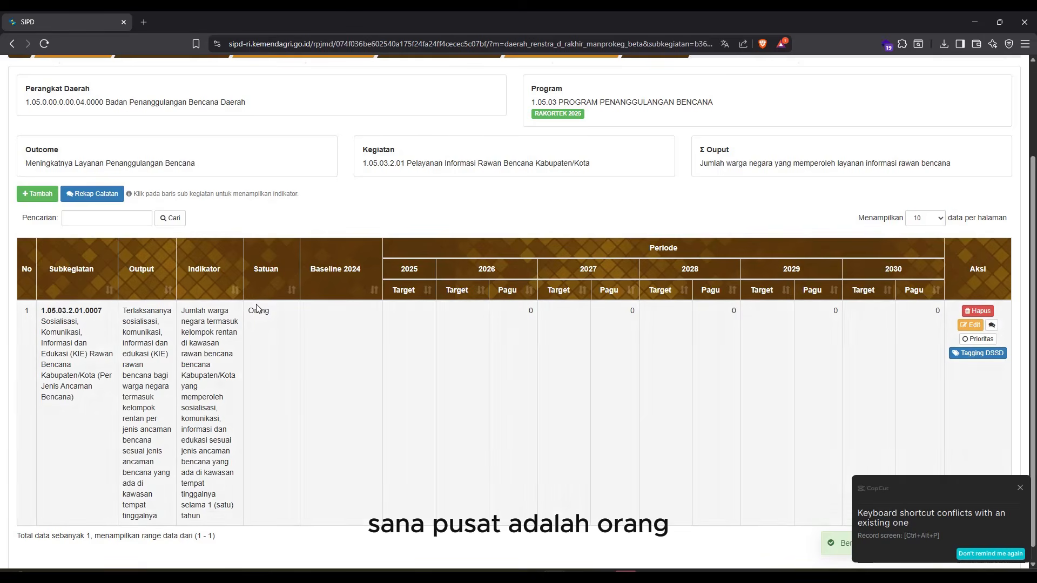
# Open the indicator of subkegiatan 1.05.03.2.01.0007 for editing and set its Lokasi to 33.07 KAB. WONOSOBO
pyautogui.click(967, 326)
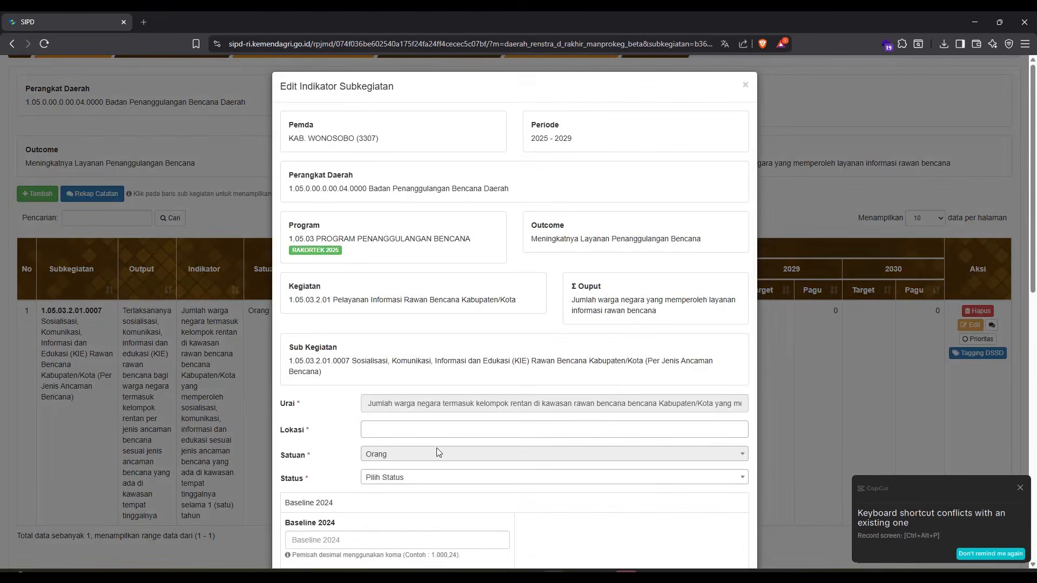
pyautogui.scroll(-2, 436, 448)
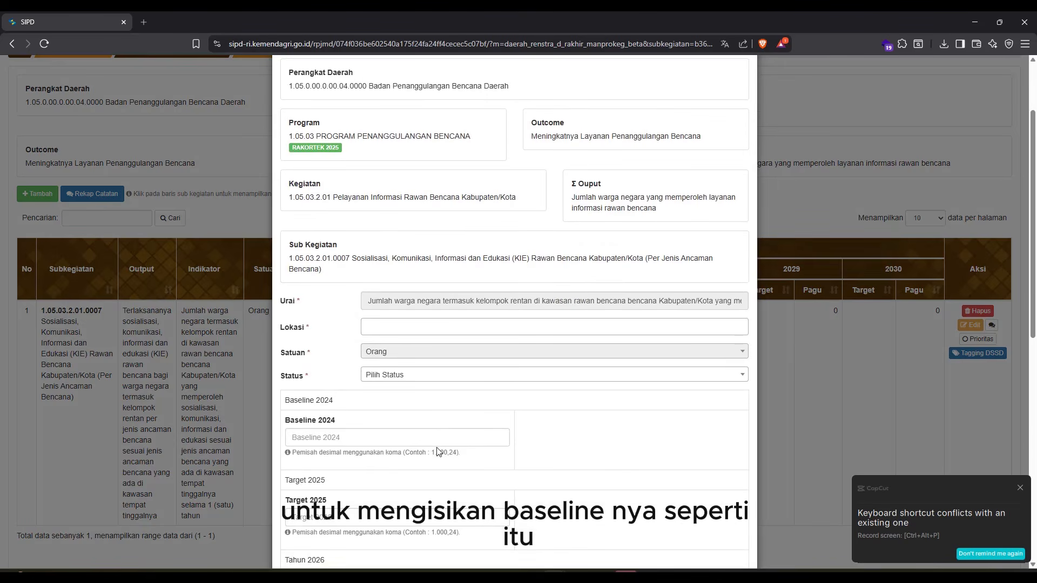
pyautogui.click(382, 327)
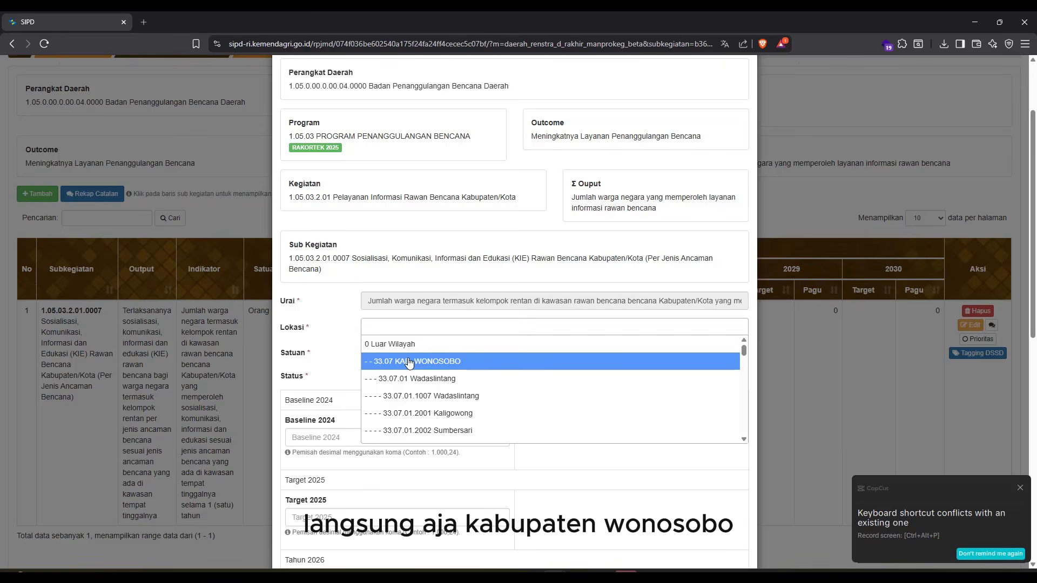
pyautogui.click(409, 362)
pyautogui.scroll(-2, 400, 422)
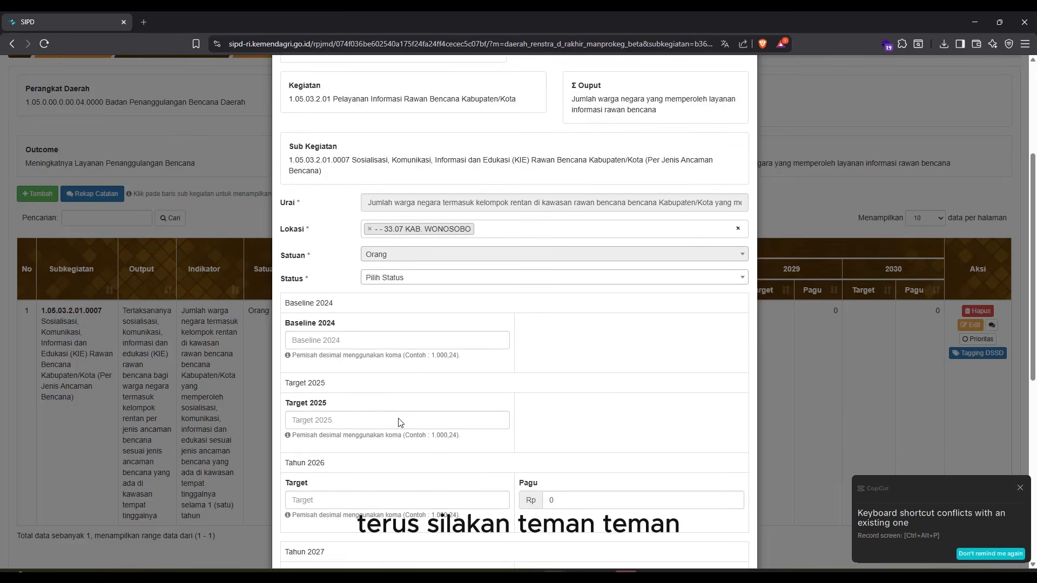
# Place the SIPD form beside the logframe spreadsheet and set Baseline 2024 to 31.291 from the Sosialisasi (KIE) row
pyautogui.press('super+Left')
pyautogui.moveTo(643, 320); pyautogui.dragTo(723, 423)
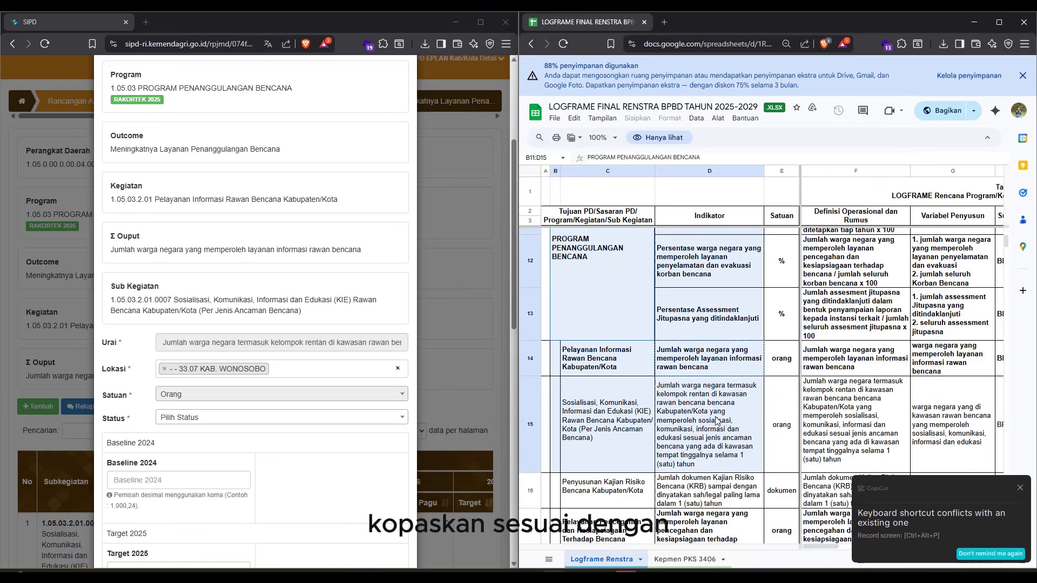
pyautogui.click(717, 421)
pyautogui.hscroll(3, 716, 421)
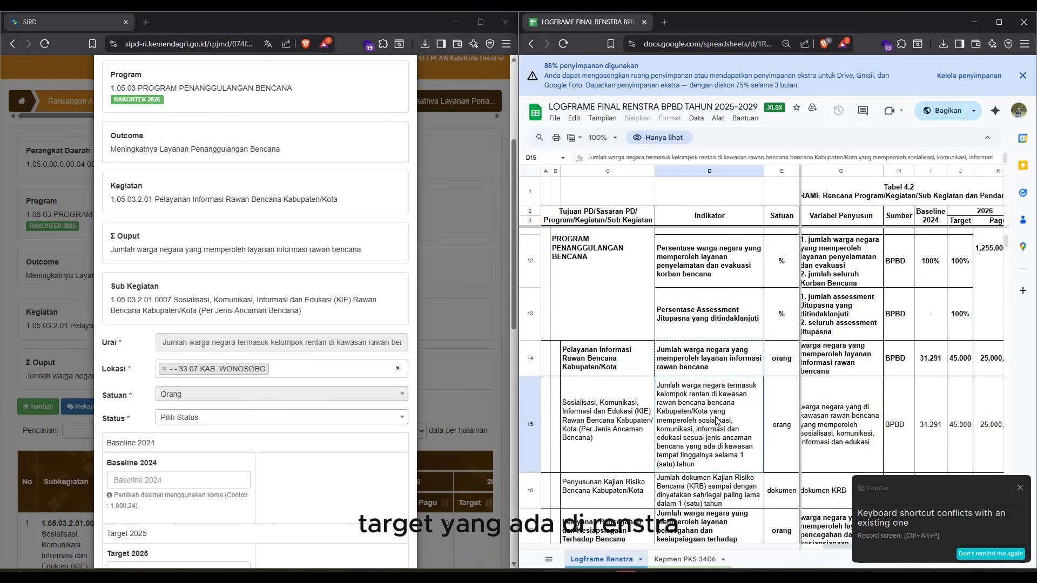
pyautogui.hscroll(2, 717, 421)
pyautogui.click(904, 418)
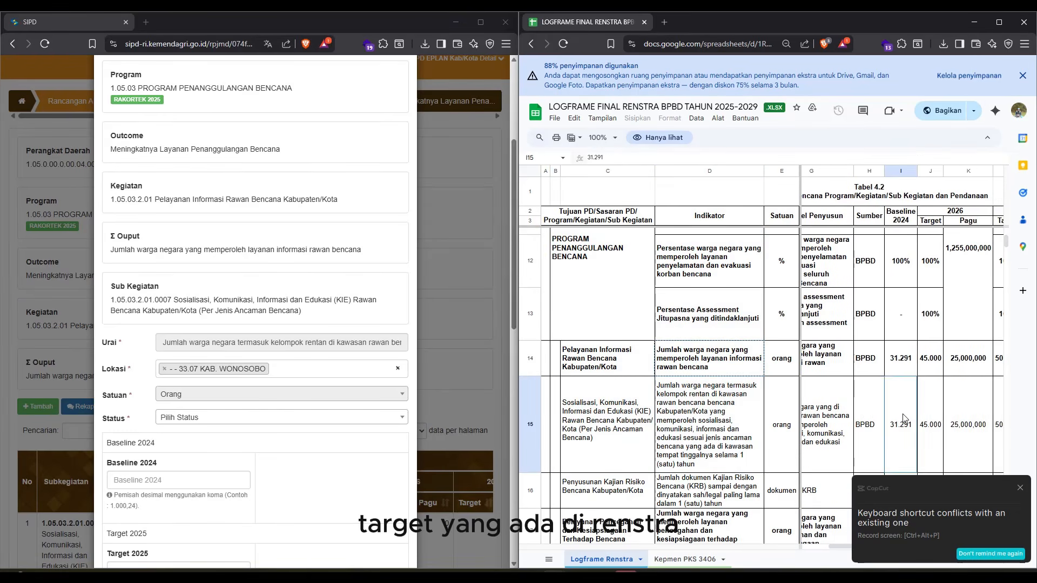
pyautogui.hotkey('ctrl', 'c')
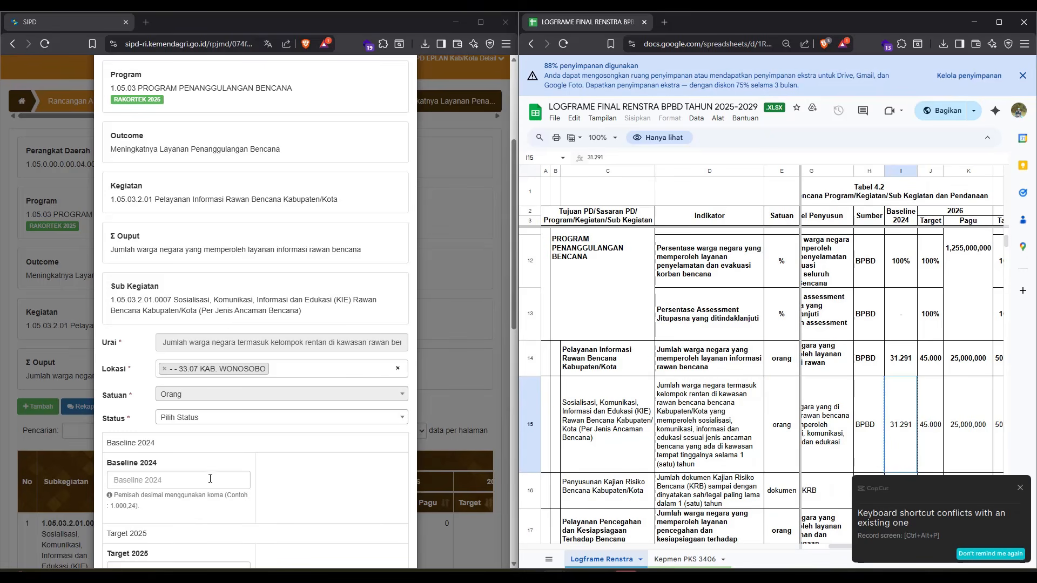
pyautogui.click(206, 480)
pyautogui.hotkey('ctrl', 'v')
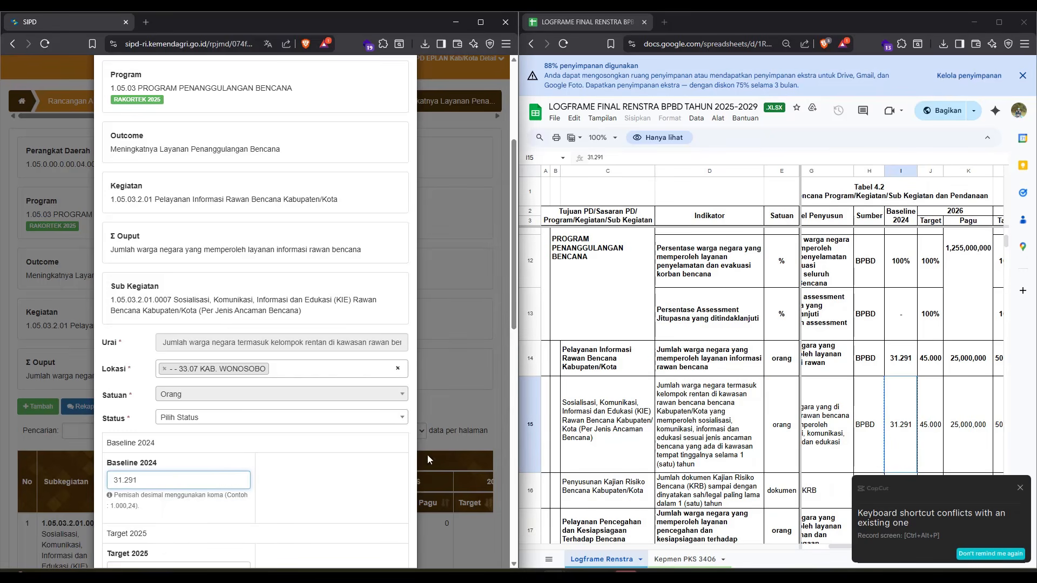
# Set Target 2025 of the subkegiatan indicator to 31.291, the same figure as the baseline
pyautogui.click(923, 425)
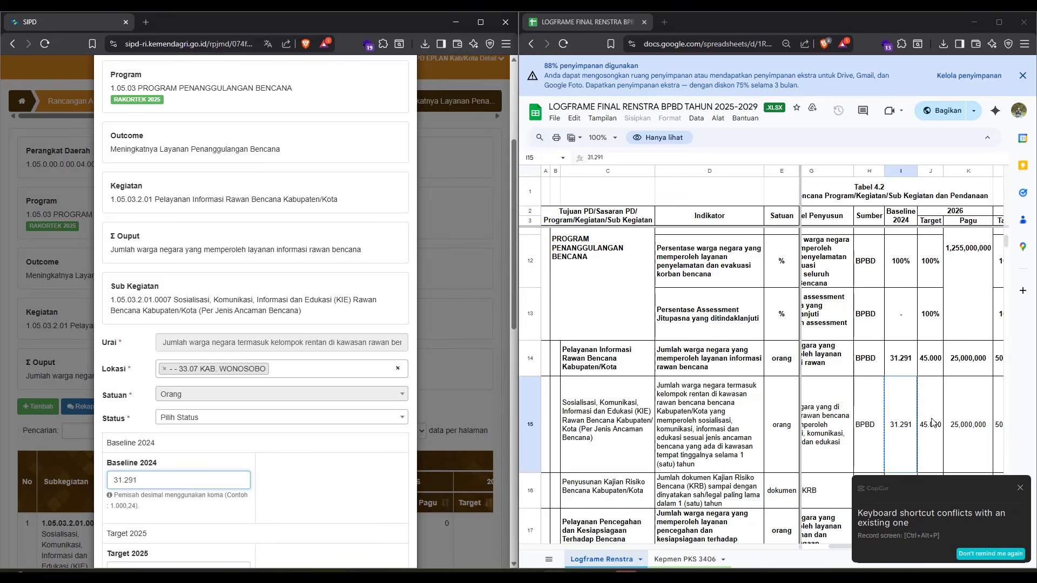
pyautogui.scroll(-2, 318, 493)
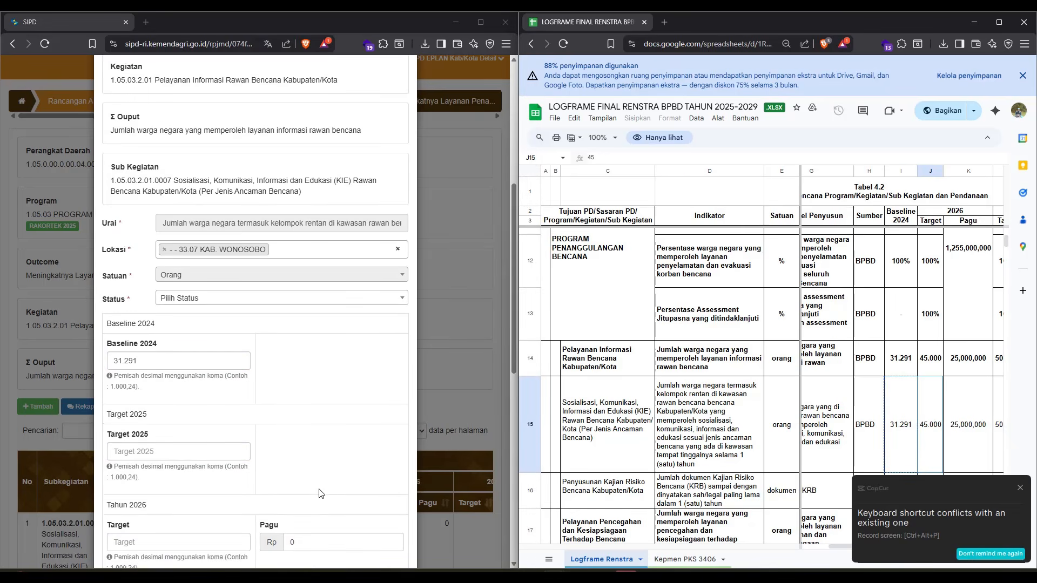
pyautogui.click(152, 444)
pyautogui.click(178, 477)
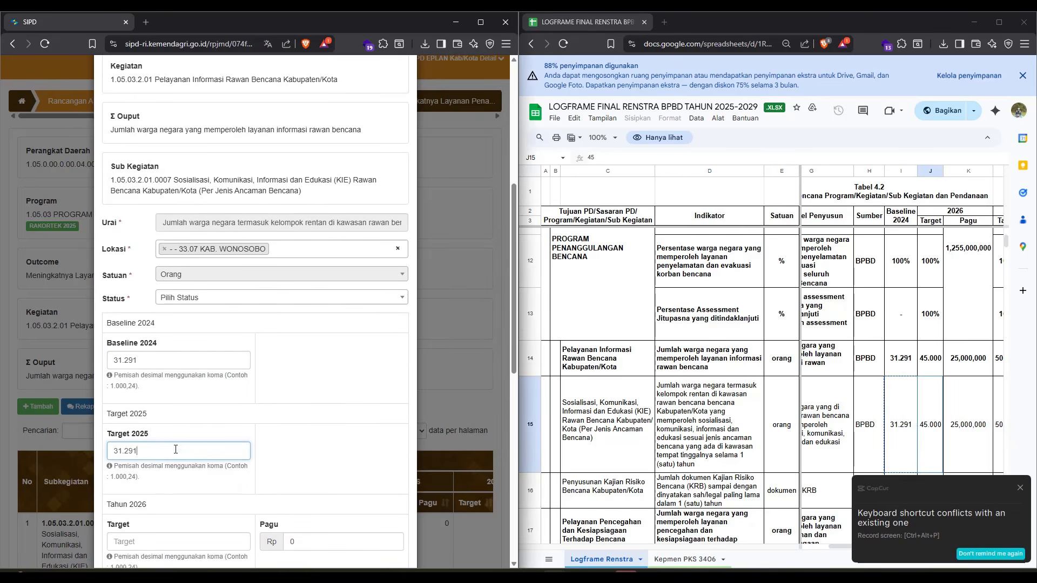
pyautogui.scroll(-3, 174, 448)
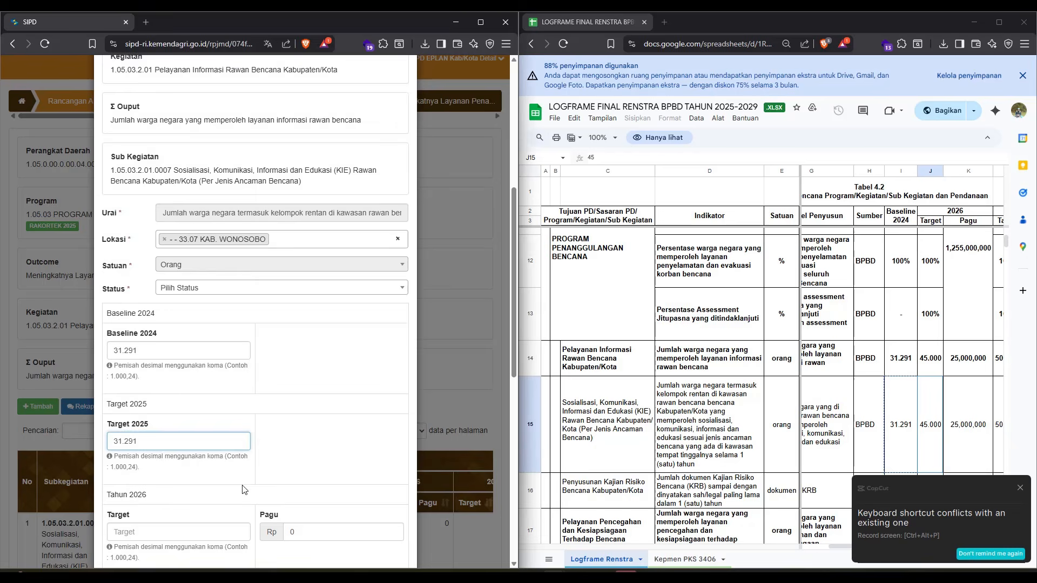
# Copy the 2026 target of the KIE subkegiatan from the logframe and enter 45.000 as the Tahun 2026 Target
pyautogui.click(934, 399)
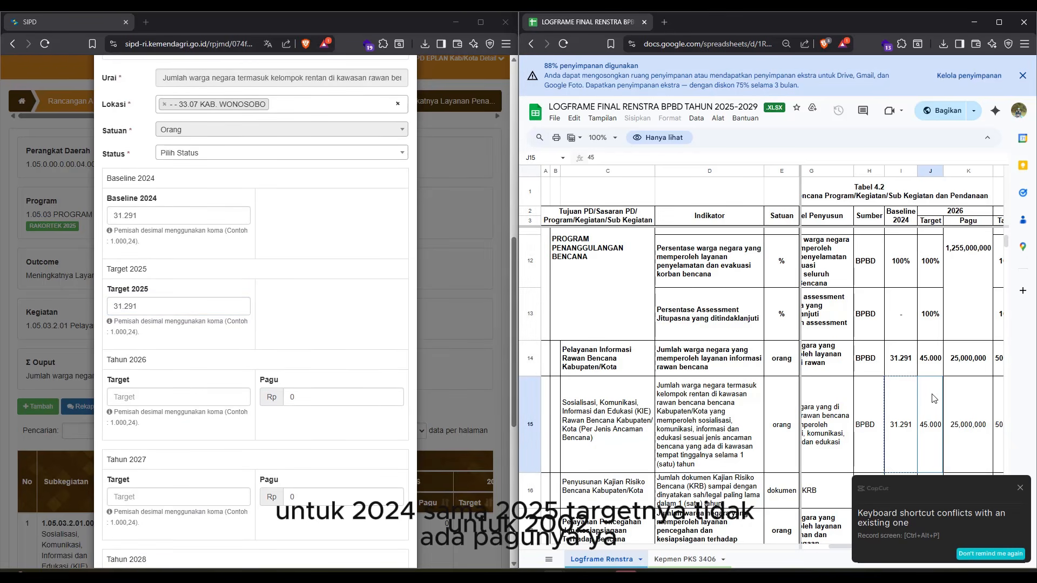
pyautogui.hotkey('ctrl', 'c')
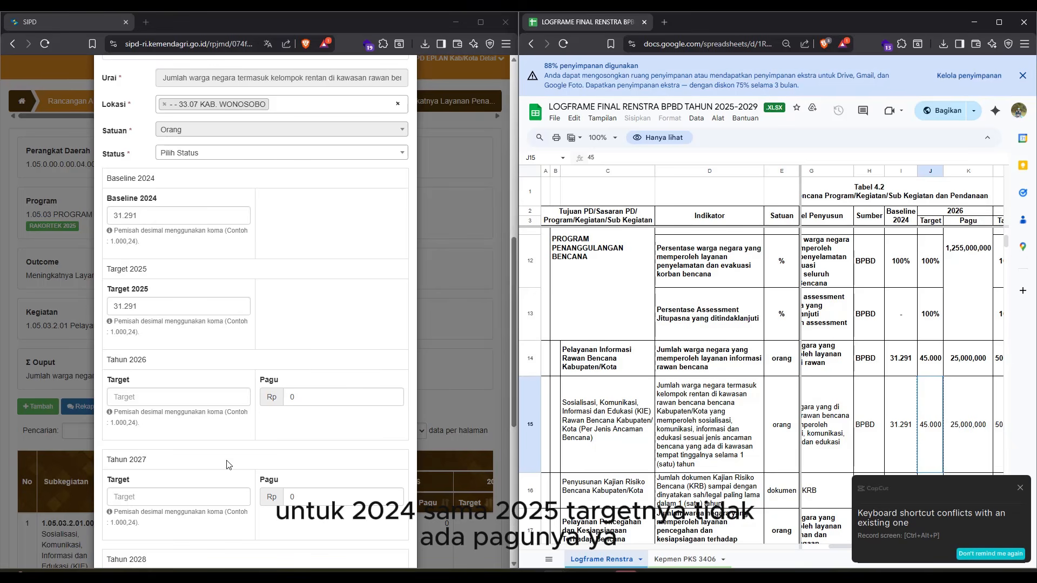
pyautogui.click(155, 398)
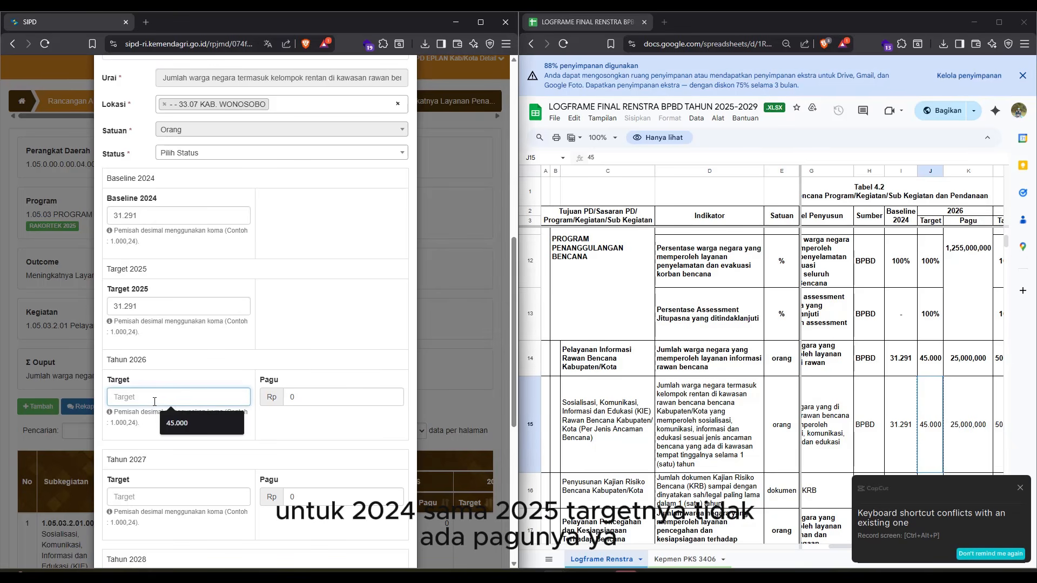
pyautogui.hotkey('ctrl', 'v')
# Set the Tahun 2026 Pagu to Rp 25.000.000, following the logframe's 2026 Pagu for the KIE subkegiatan
pyautogui.click(976, 453)
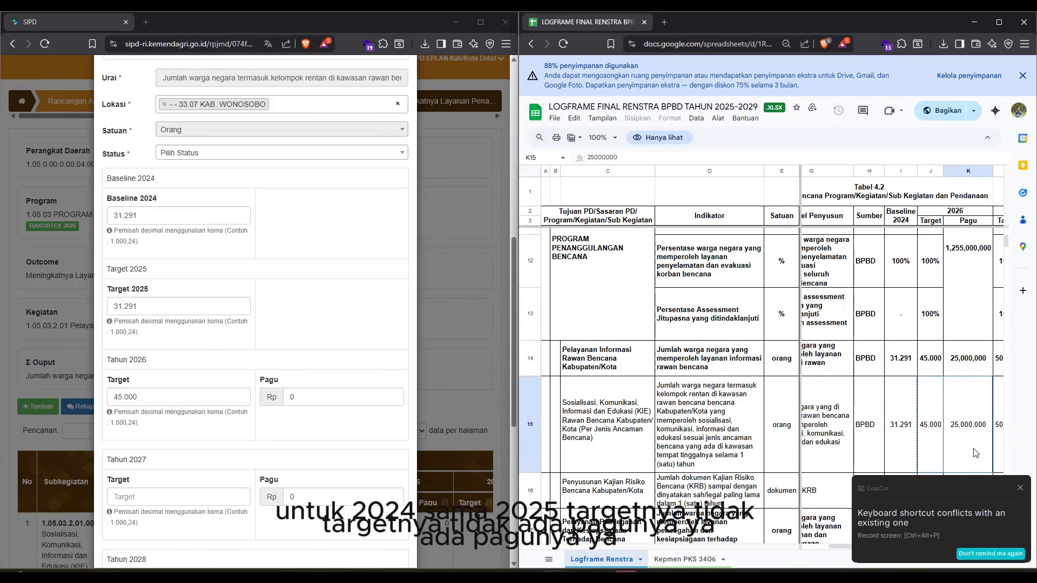
pyautogui.hotkey('ctrl', 'c')
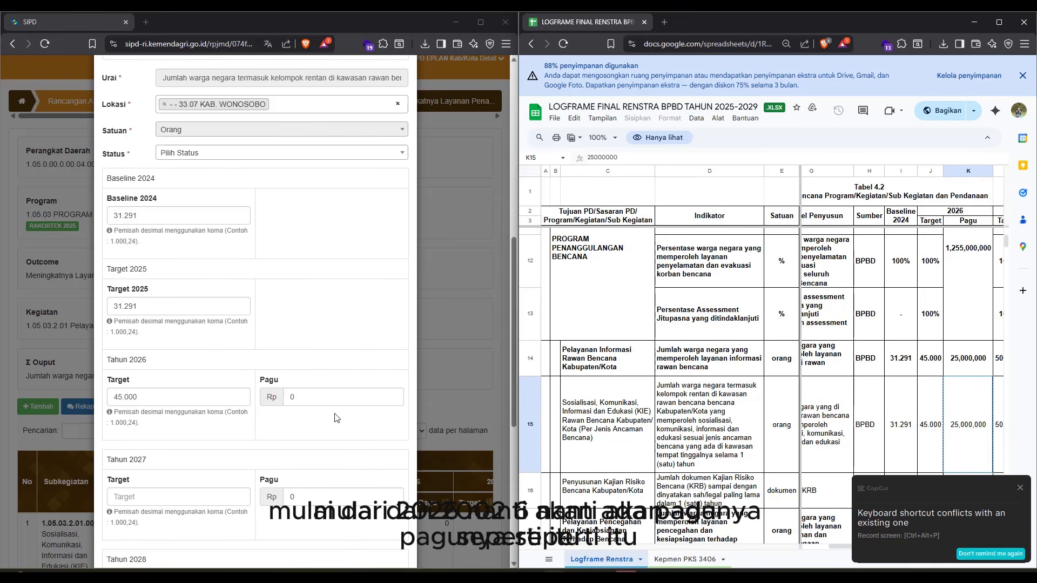
pyautogui.click(335, 396)
pyautogui.write('250000')
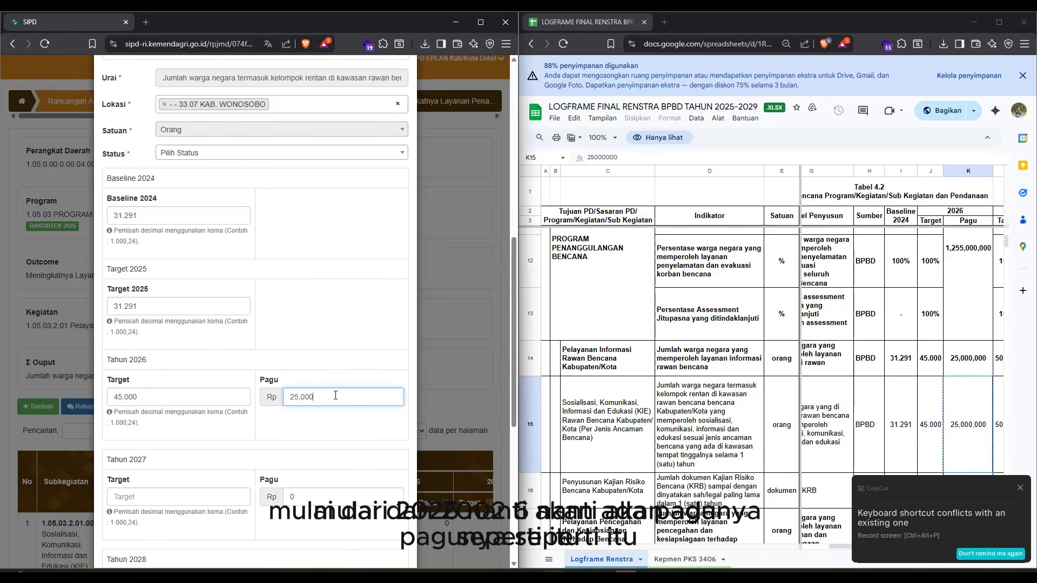
pyautogui.press('BackSpace')
pyautogui.press('BackSpace')
pyautogui.press('BackSpace')
pyautogui.press('BackSpace')
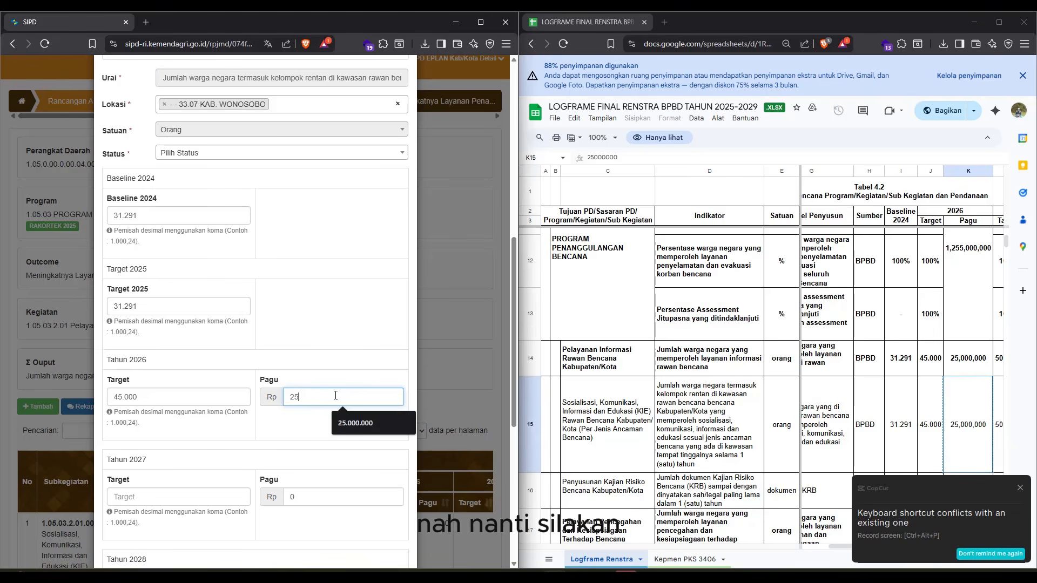
pyautogui.write('000.000')
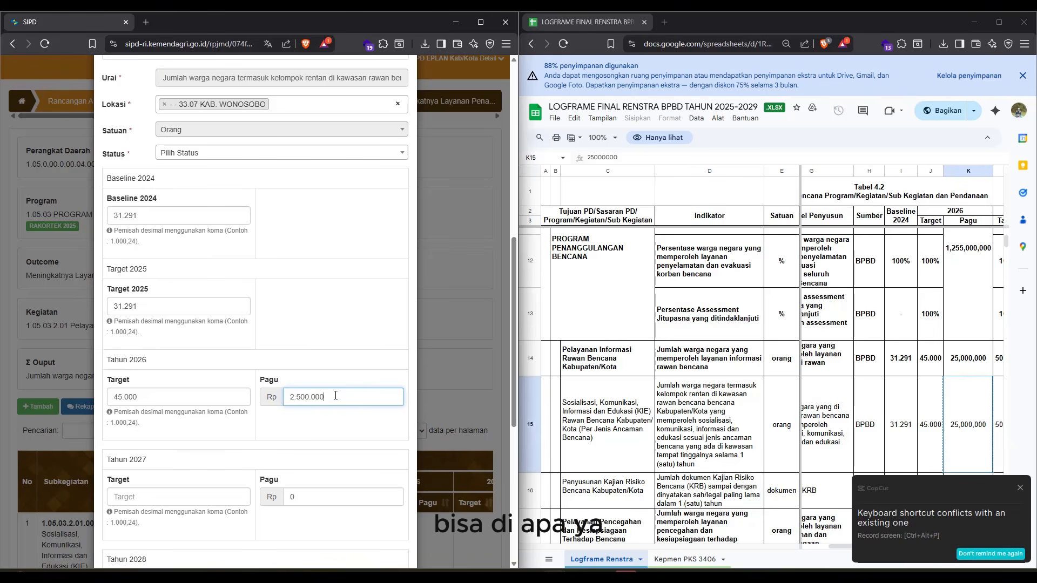
# Transfer the 2027 target from the logframe's KIE row and correct the Tahun 2027 Target to 50.000
pyautogui.click(952, 418)
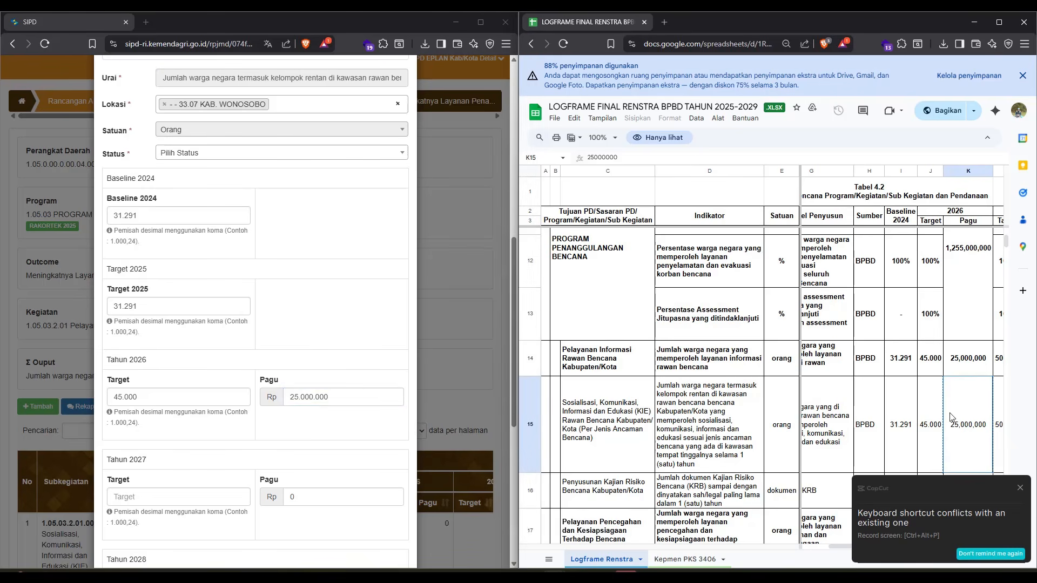
pyautogui.hscroll(4, 950, 422)
pyautogui.click(906, 428)
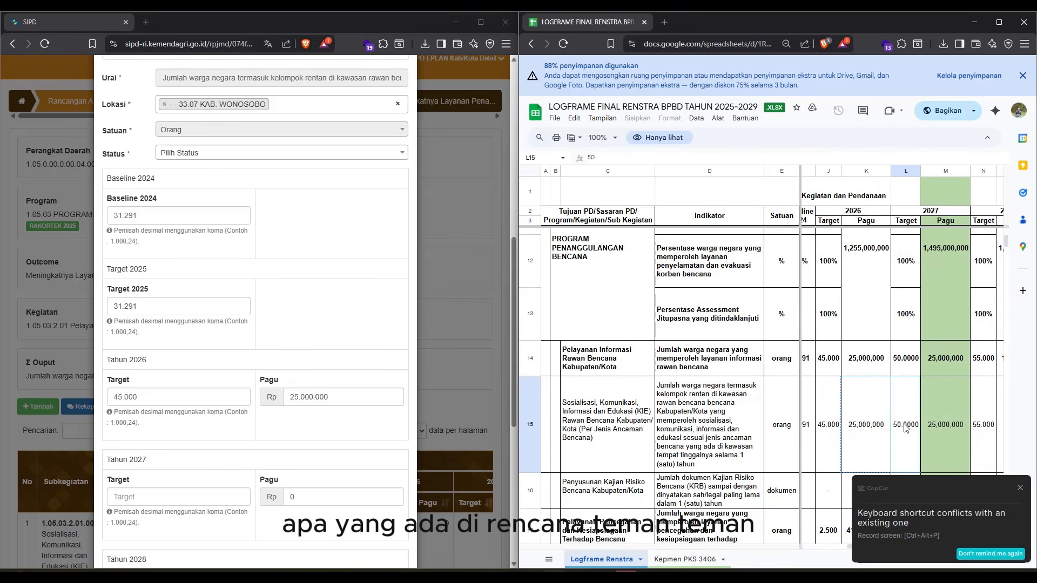
pyautogui.hotkey('ctrl', 'c')
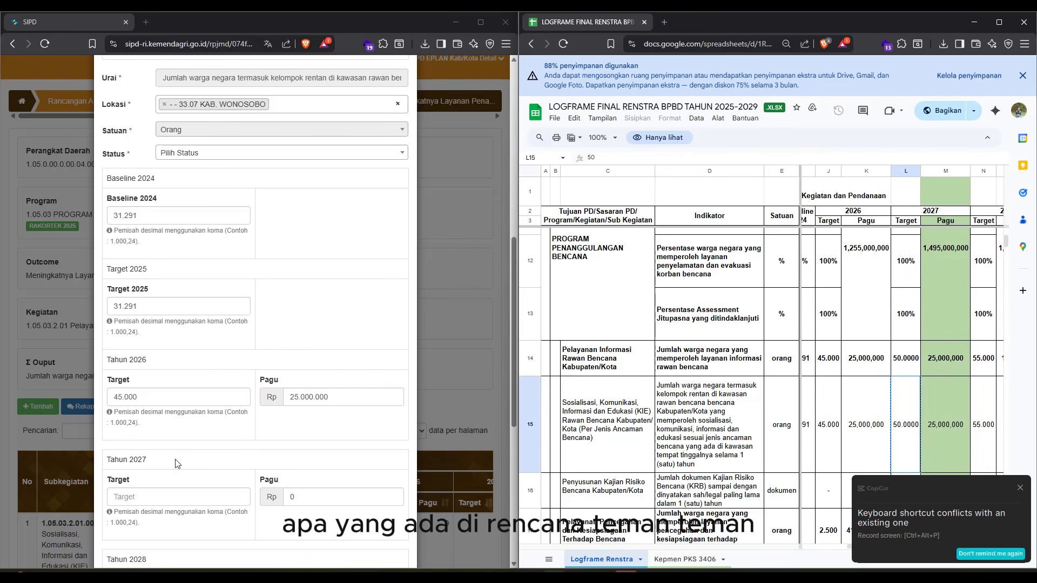
pyautogui.click(159, 497)
pyautogui.hotkey('ctrl', 'v')
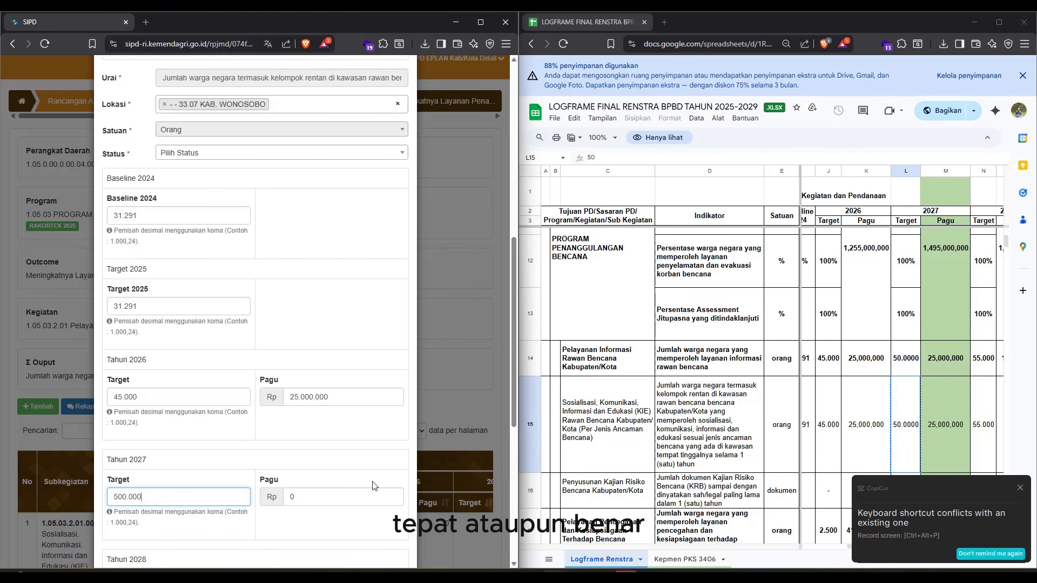
pyautogui.press('BackSpace')
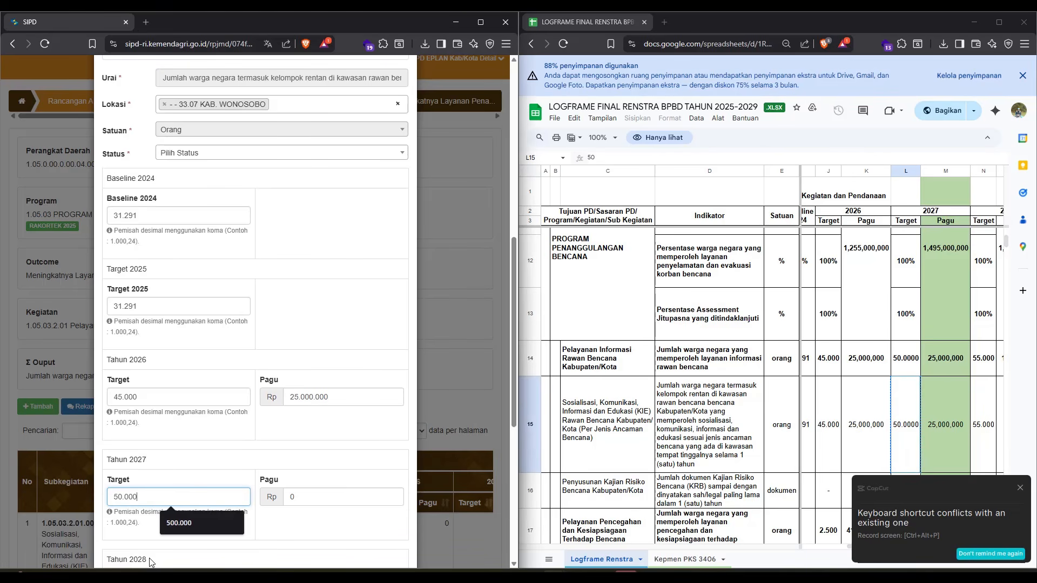
# Set the Tahun 2027 Pagu to Rp 25.000.000, following the logframe's 2027 Pagu for the KIE subkegiatan
pyautogui.click(948, 412)
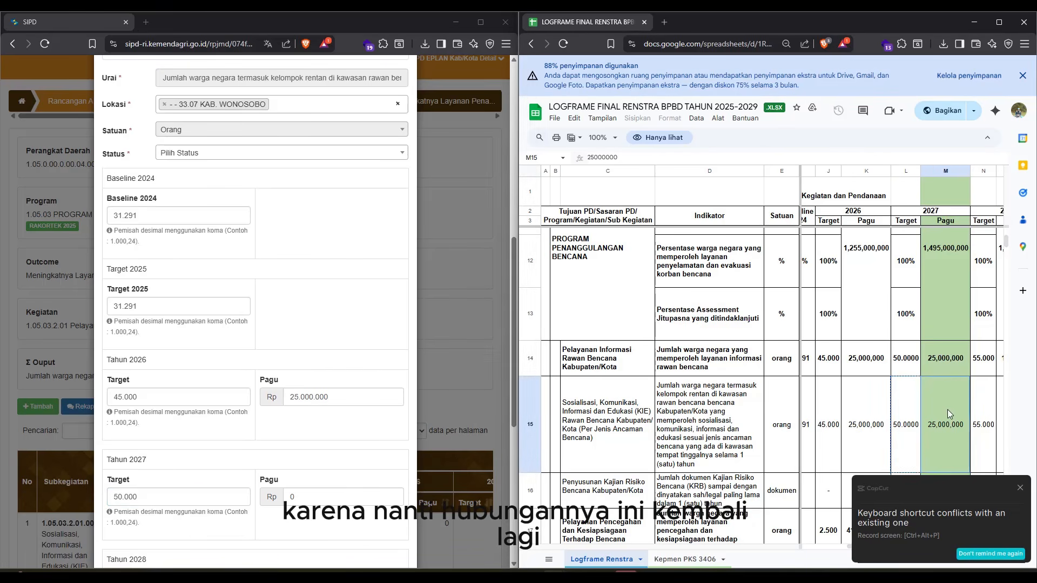
pyautogui.hotkey('ctrl', 'c')
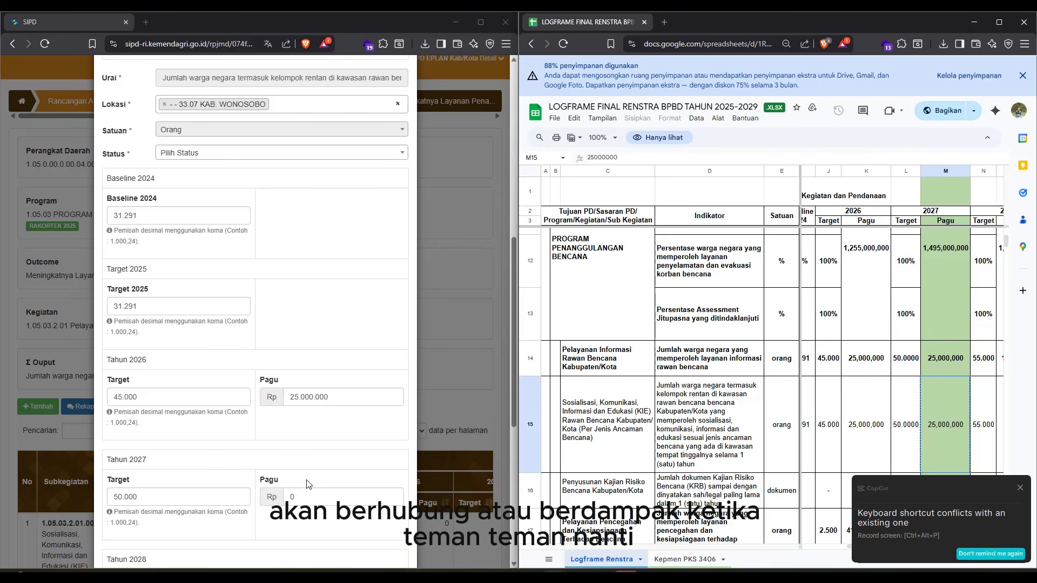
pyautogui.doubleClick(338, 497)
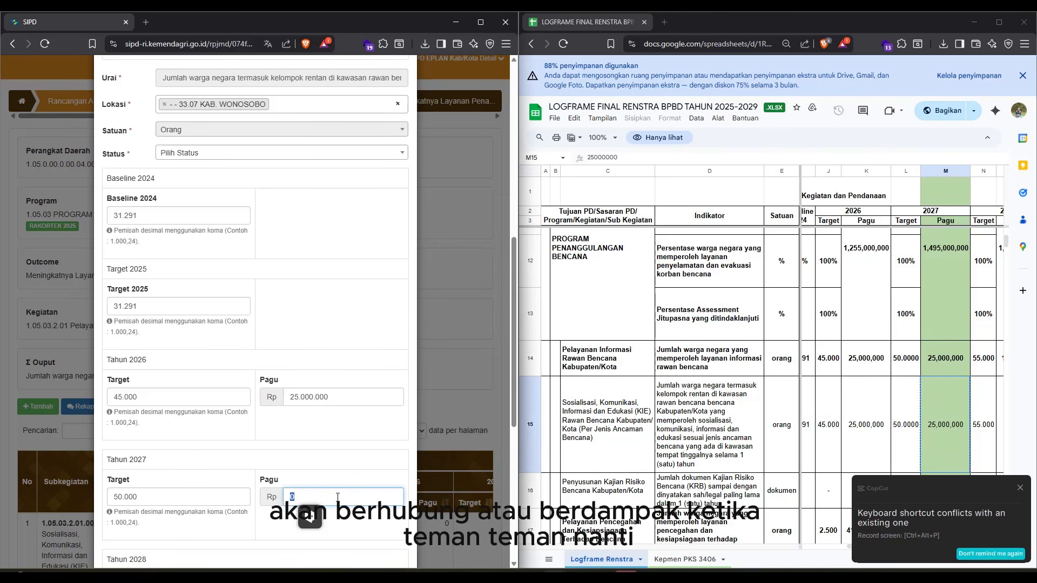
pyautogui.hotkey('ctrl', 'v')
pyautogui.press('BackSpace')
pyautogui.press('BackSpace')
pyautogui.press('BackSpace')
pyautogui.press('BackSpace')
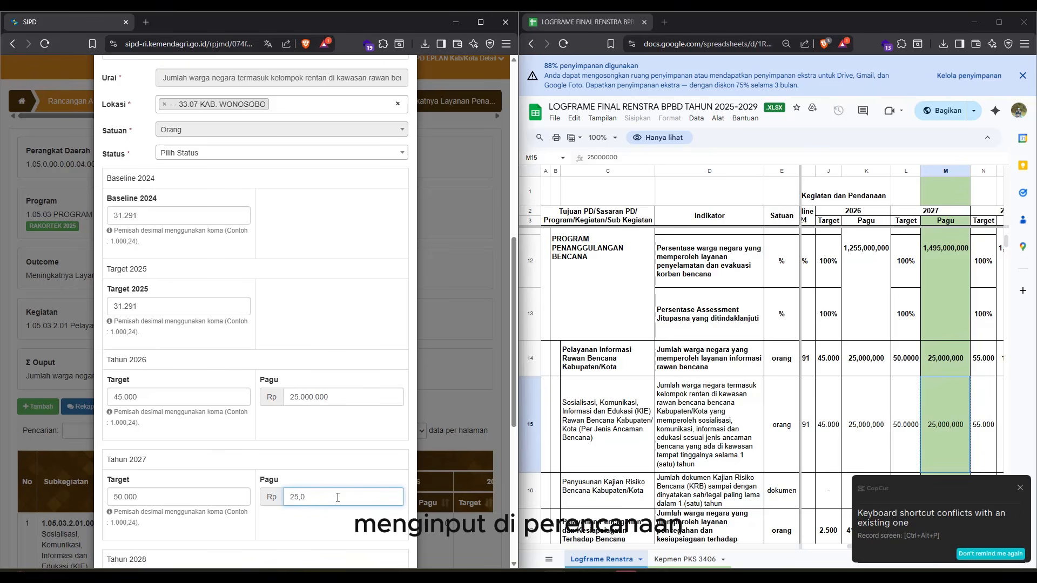
pyautogui.write('000')
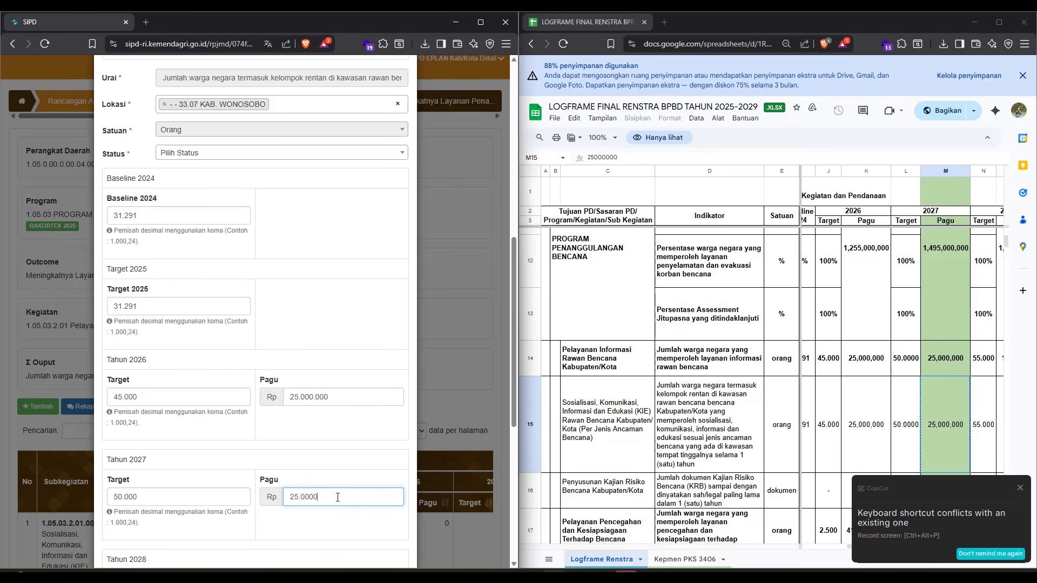
pyautogui.write('.000')
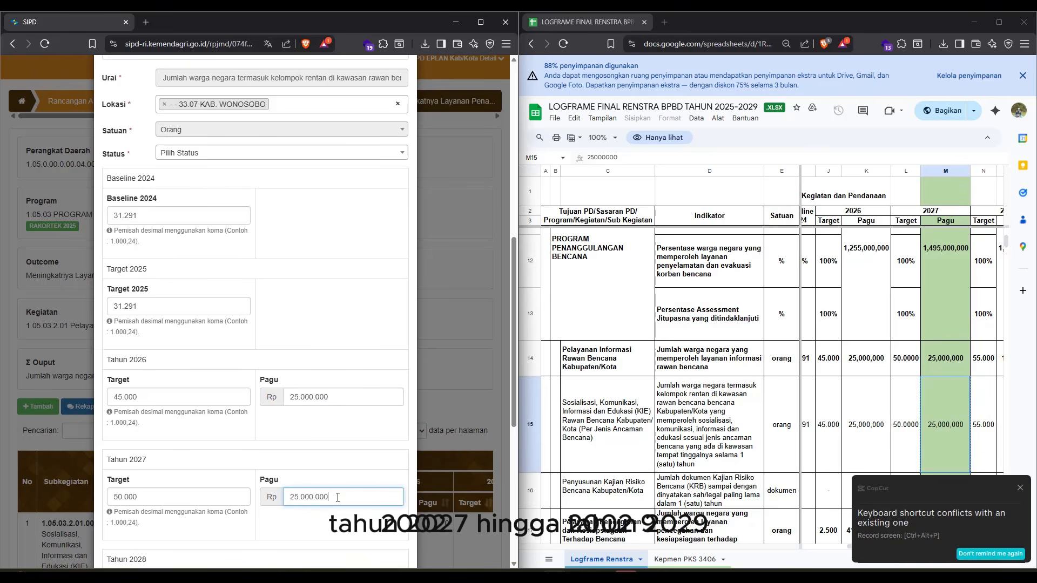
# Copy the 2028 target of the KIE subkegiatan from the logframe and enter 55.000 as the Tahun 2028 Target
pyautogui.scroll(-2, 338, 498)
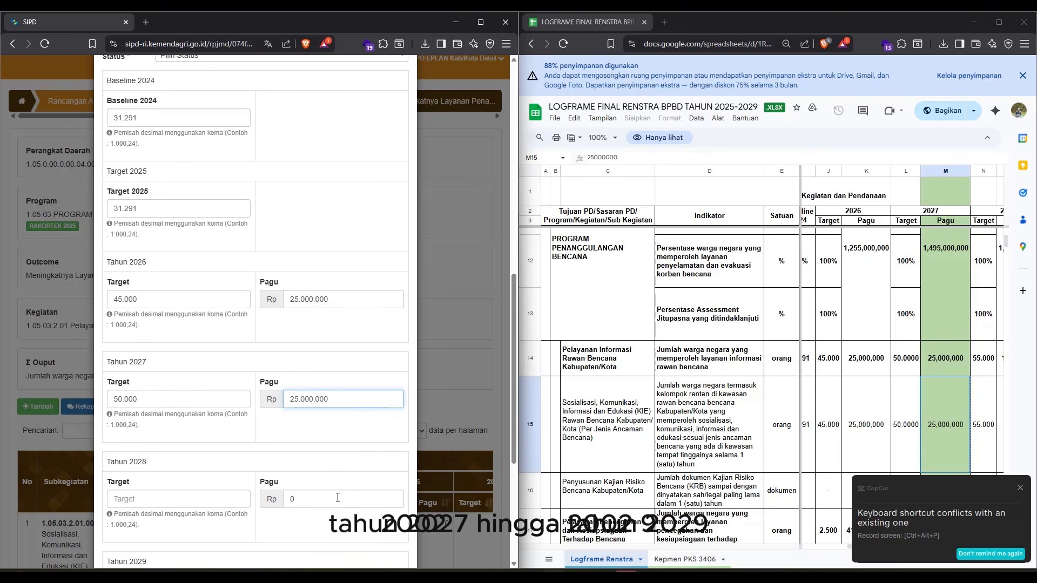
pyautogui.scroll(-1, 364, 444)
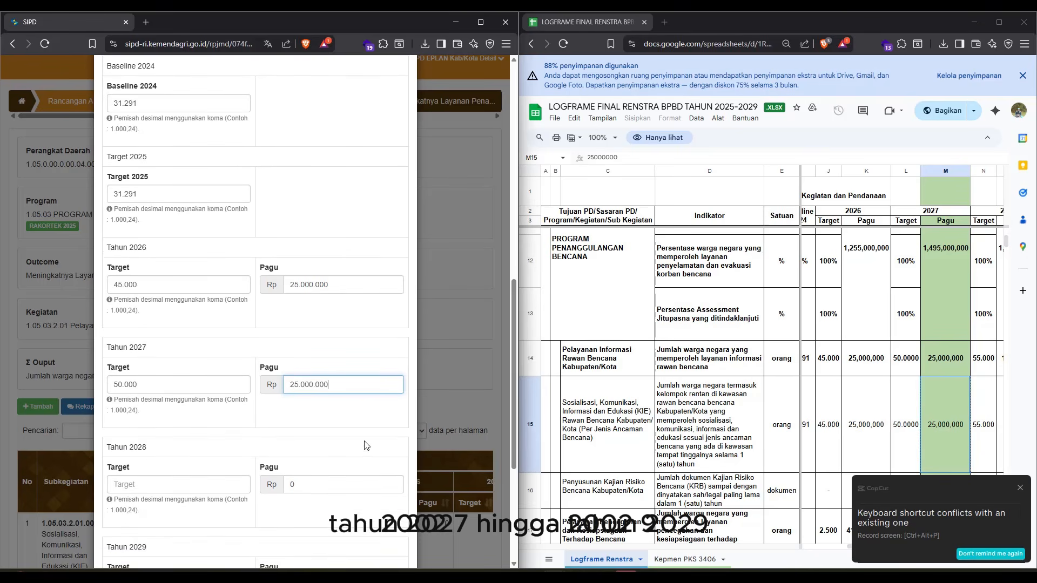
pyautogui.click(961, 441)
pyautogui.hscroll(3, 961, 441)
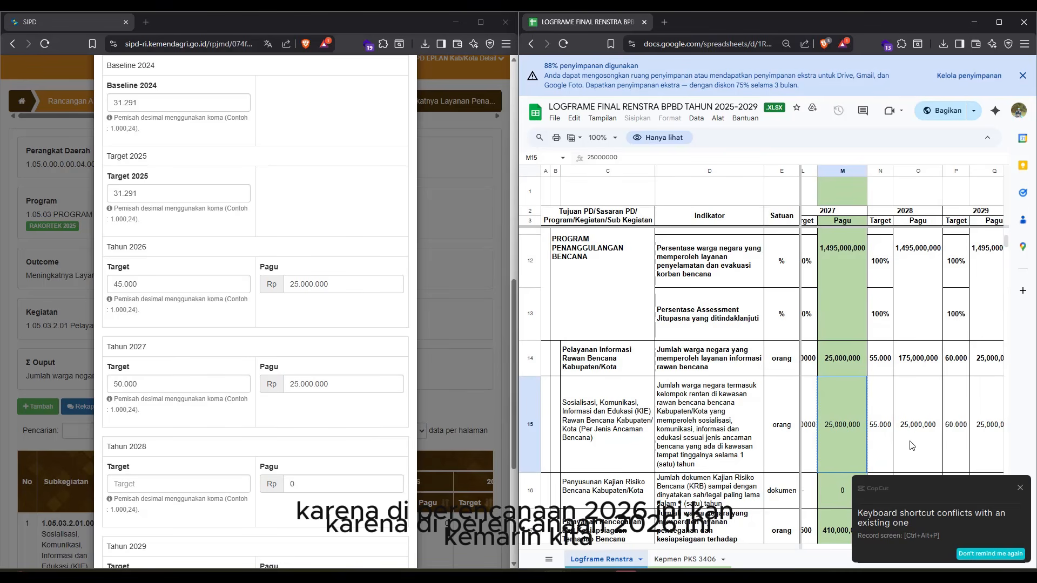
pyautogui.click(881, 456)
pyautogui.hotkey('ctrl', 'c')
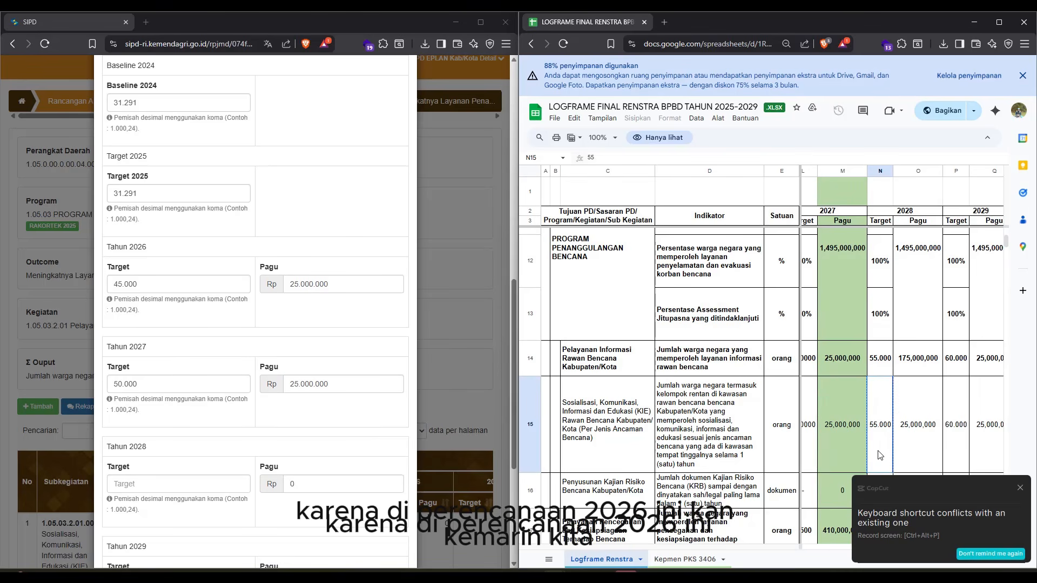
pyautogui.click(180, 485)
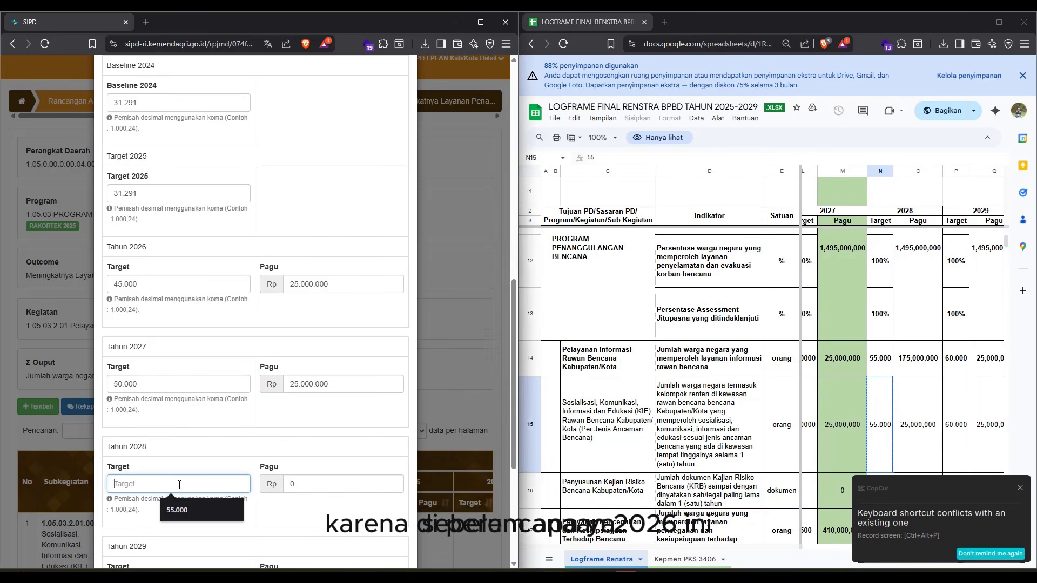
pyautogui.hotkey('ctrl', 'v')
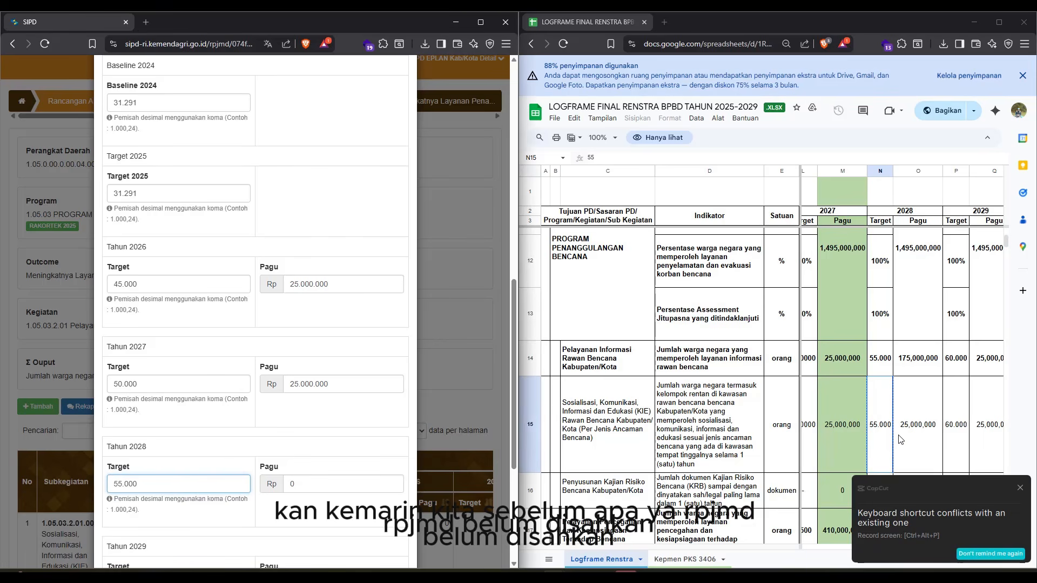
# Set the Tahun 2028 Pagu to Rp 25.000.000, following the logframe's 2028 Pagu for the KIE subkegiatan
pyautogui.click(901, 440)
pyautogui.hotkey('ctrl', 'c')
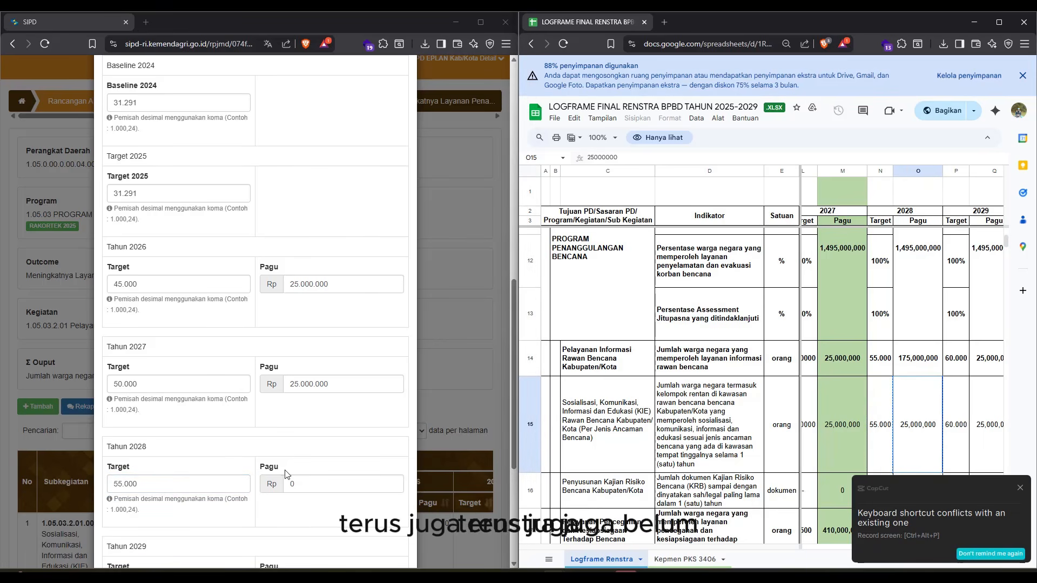
pyautogui.click(320, 485)
pyautogui.hotkey('ctrl', 'v')
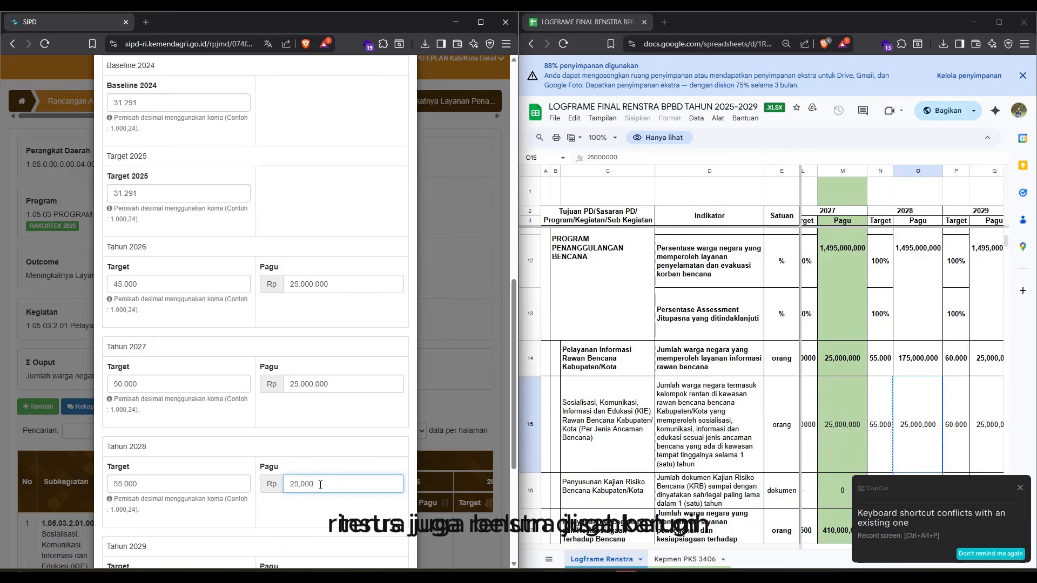
pyautogui.press('BackSpace')
pyautogui.press('BackSpace')
pyautogui.press('BackSpace')
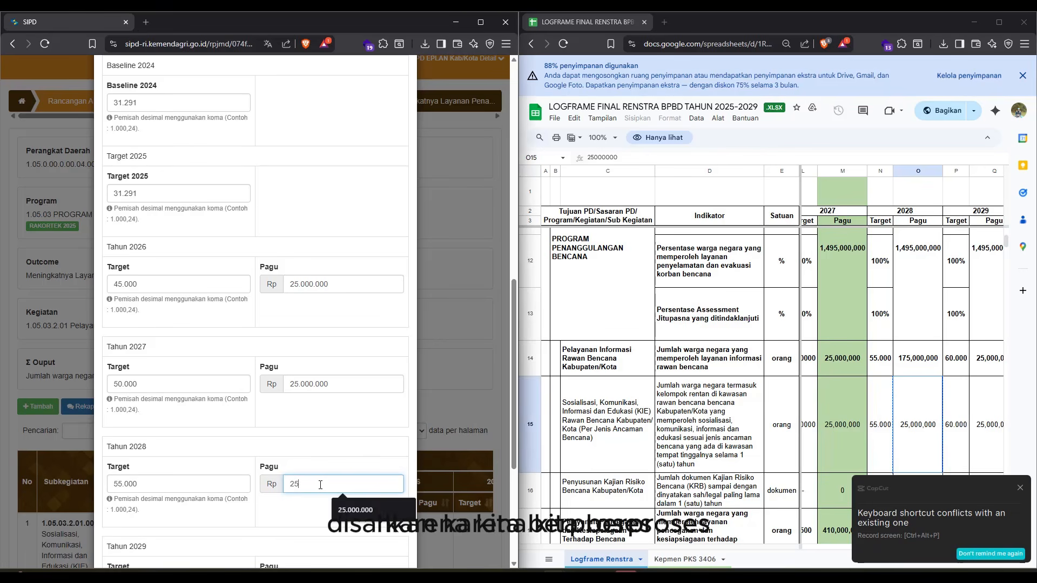
pyautogui.write('000')
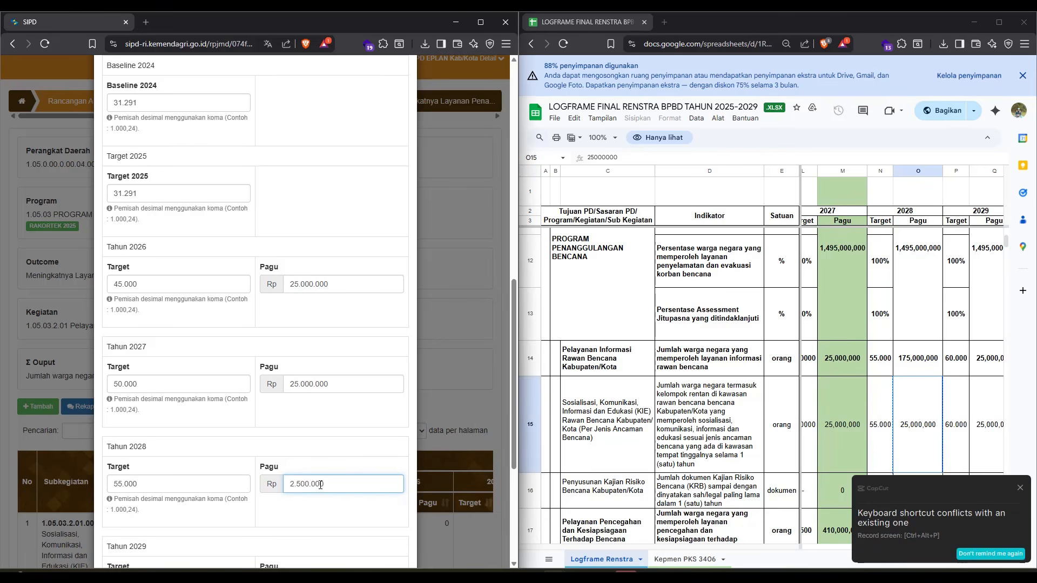
pyautogui.write('.000')
# Copy the 2029 target of the KIE subkegiatan from the logframe and enter 60.000 as the Tahun 2029 Target
pyautogui.scroll(-2, 320, 485)
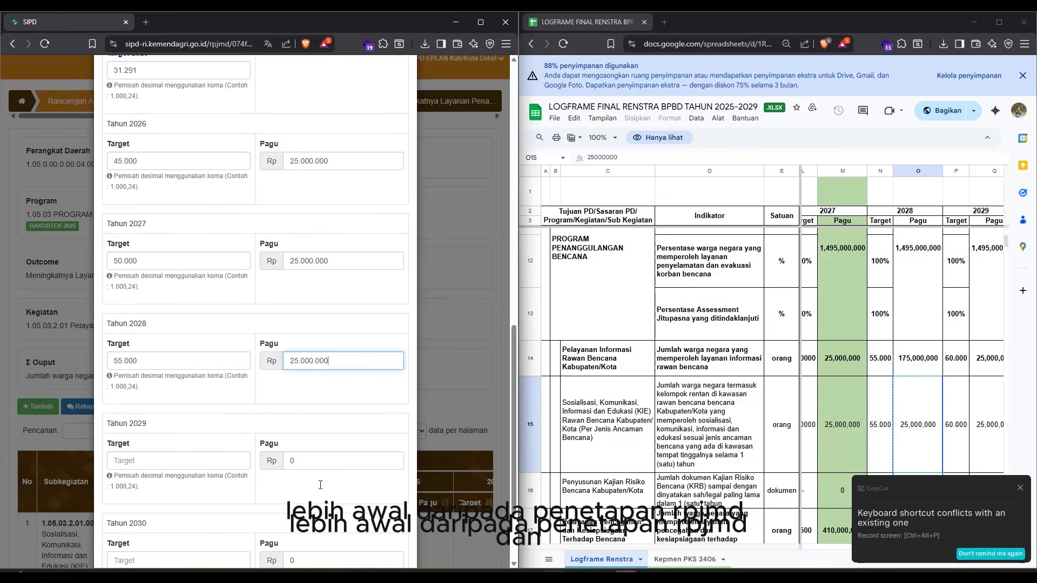
pyautogui.click(956, 442)
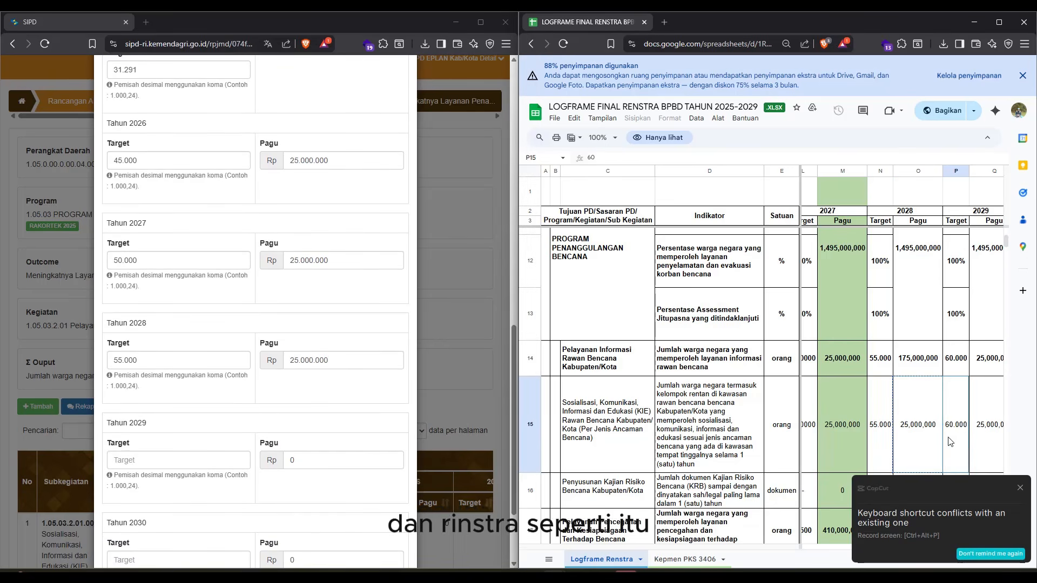
pyautogui.hscroll(3, 951, 442)
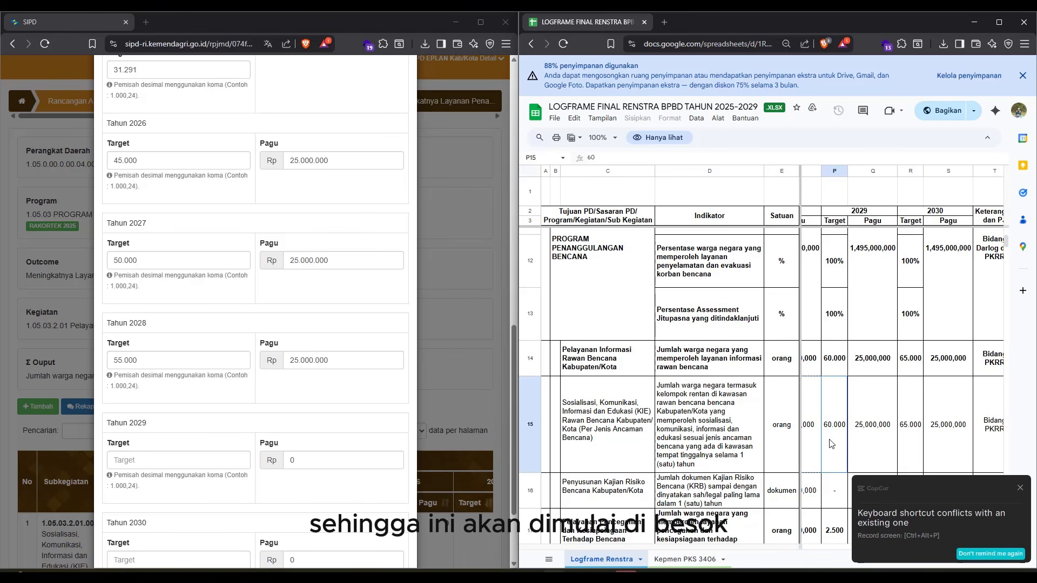
pyautogui.hotkey('ctrl', 'c')
pyautogui.click(149, 461)
pyautogui.hotkey('ctrl', 'v')
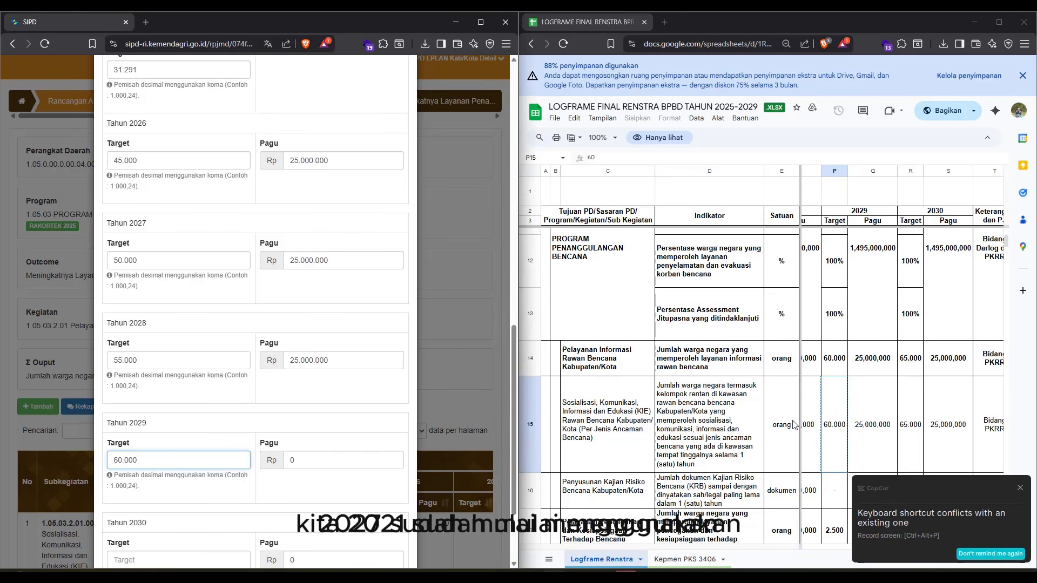
# Set the Tahun 2029 Pagu to Rp 25.000.000, following the logframe's 2029 Pagu for the KIE subkegiatan
pyautogui.click(873, 435)
pyautogui.hotkey('ctrl', 'c')
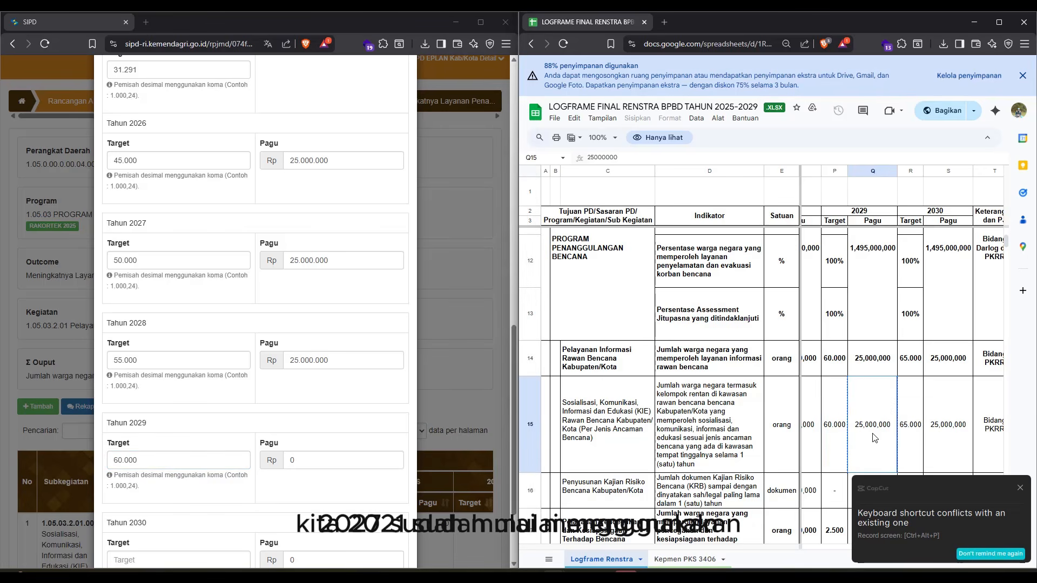
pyautogui.click(322, 456)
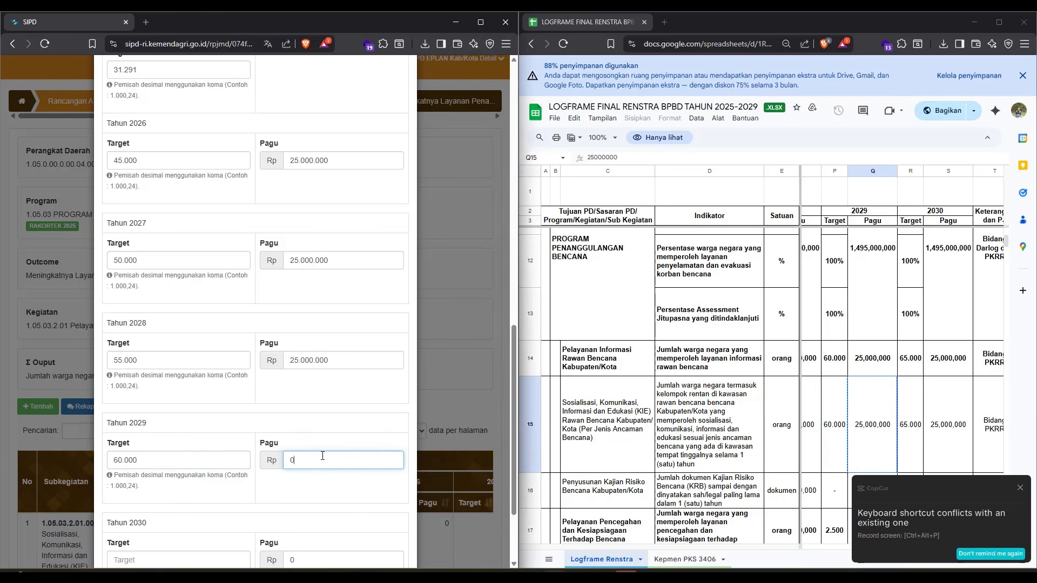
pyautogui.hotkey('ctrl', 'v')
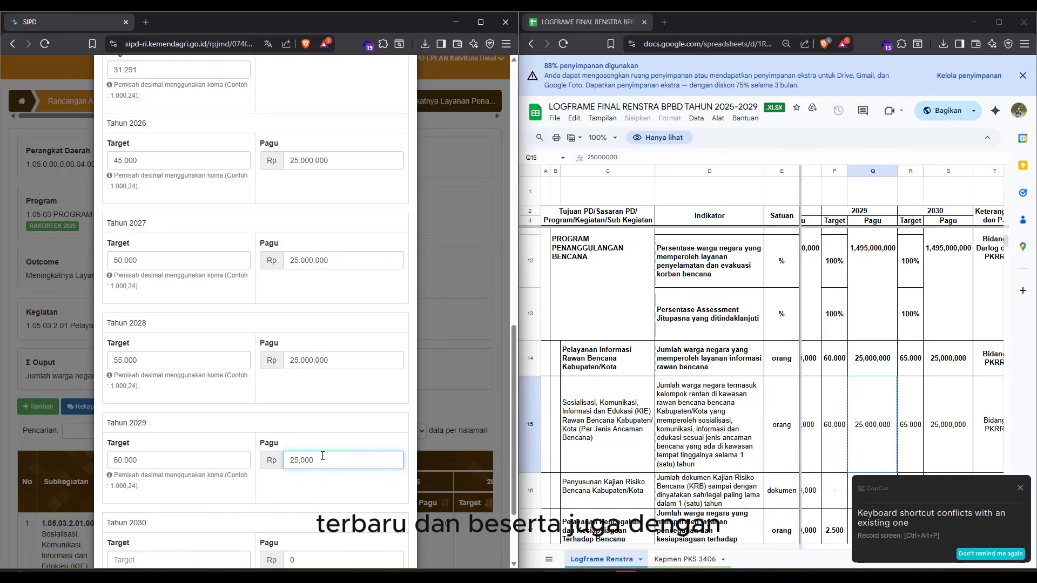
pyautogui.press('BackSpace')
pyautogui.write('00.')
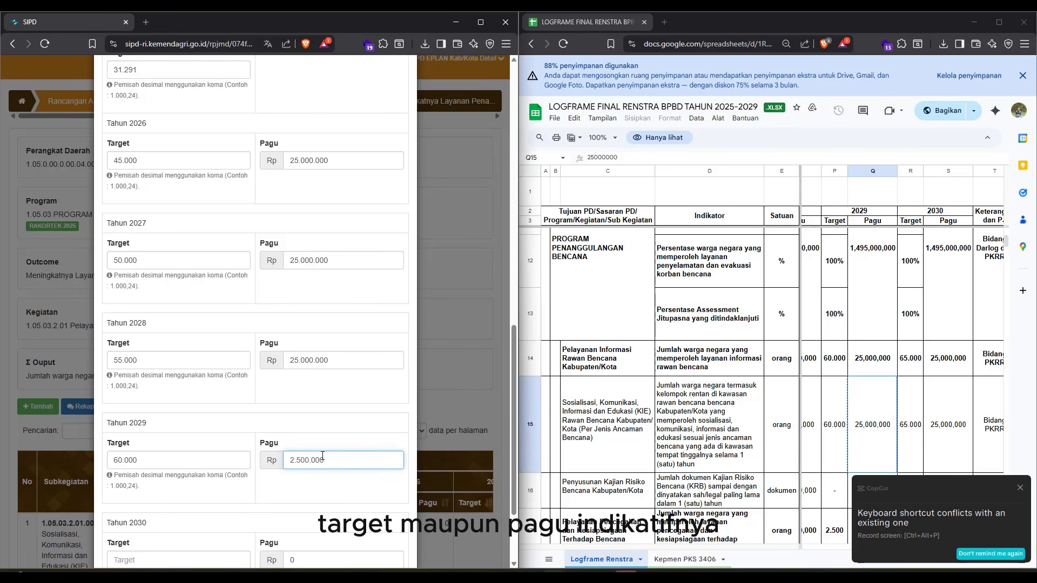
pyautogui.write('0')
# Copy the 2030 target from the logframe's KIE row and enter 65.000 as the Tahun 2030 Target
pyautogui.click(920, 450)
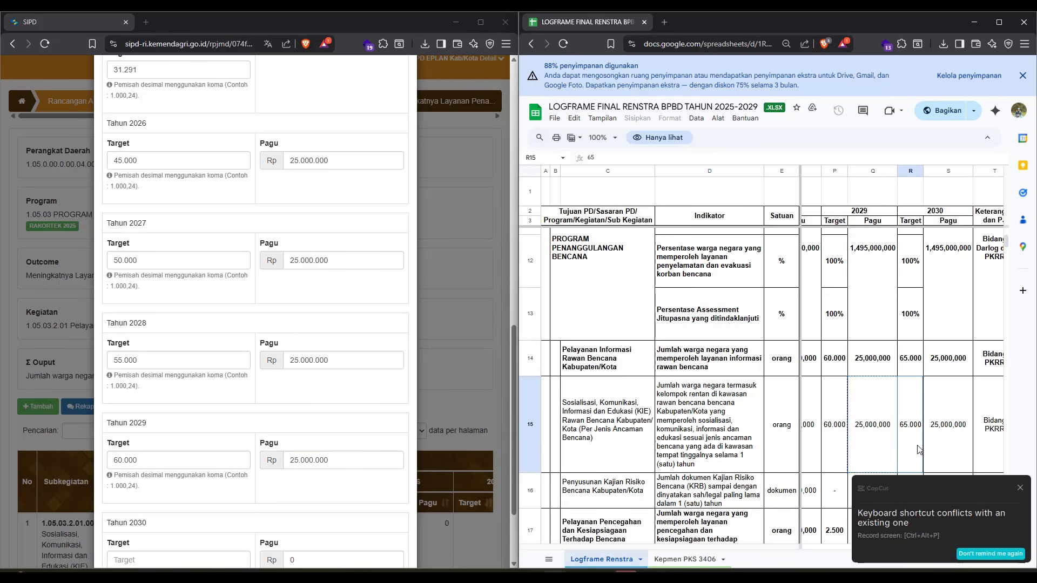
pyautogui.hotkey('ctrl', 'c')
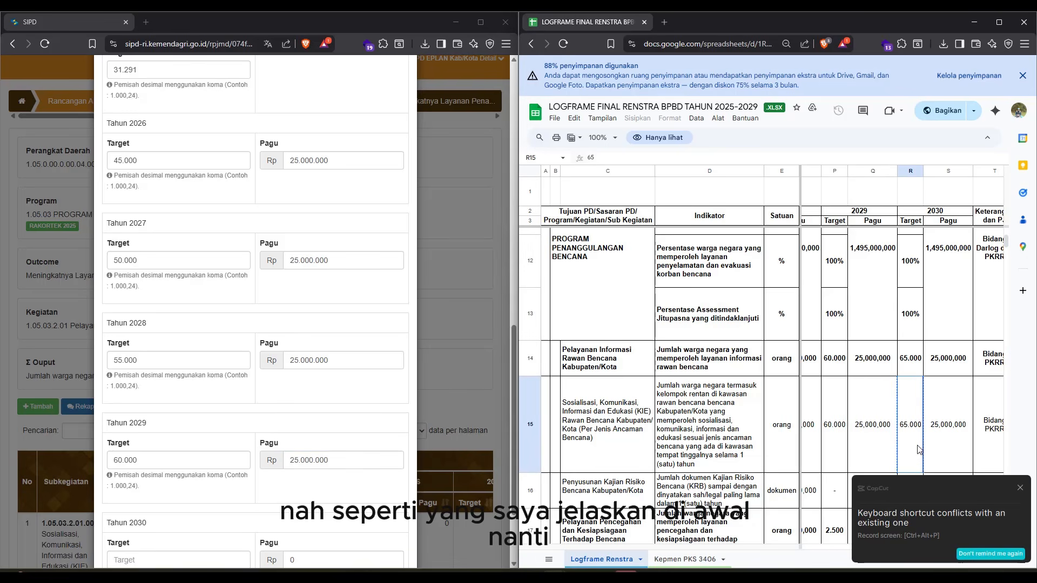
pyautogui.click(126, 553)
pyautogui.hotkey('ctrl', 'v')
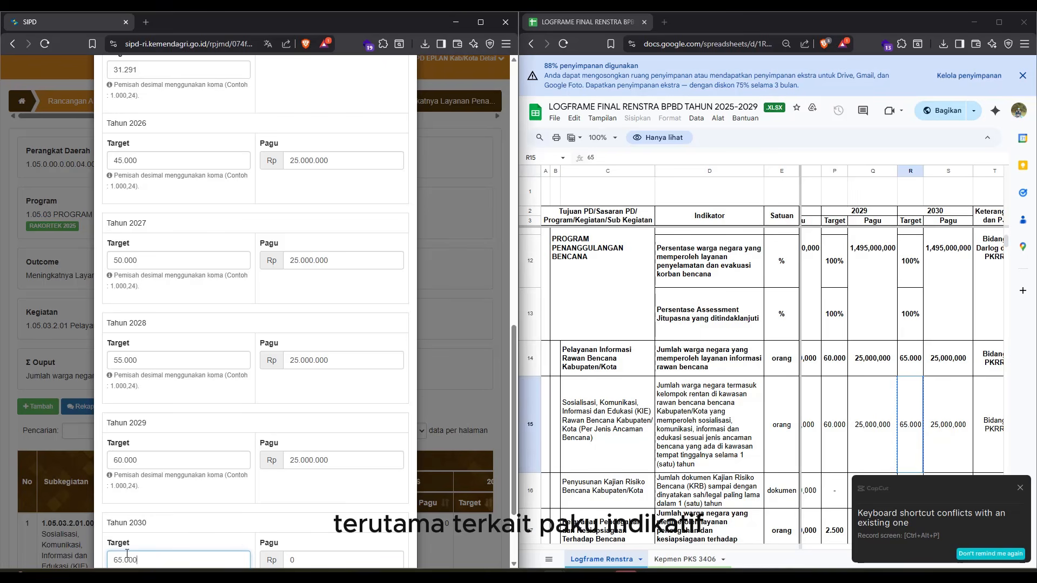
# Set the Tahun 2030 Pagu to Rp 25.000.000, following the logframe's 2030 Pagu for the KIE subkegiatan
pyautogui.scroll(-2, 236, 527)
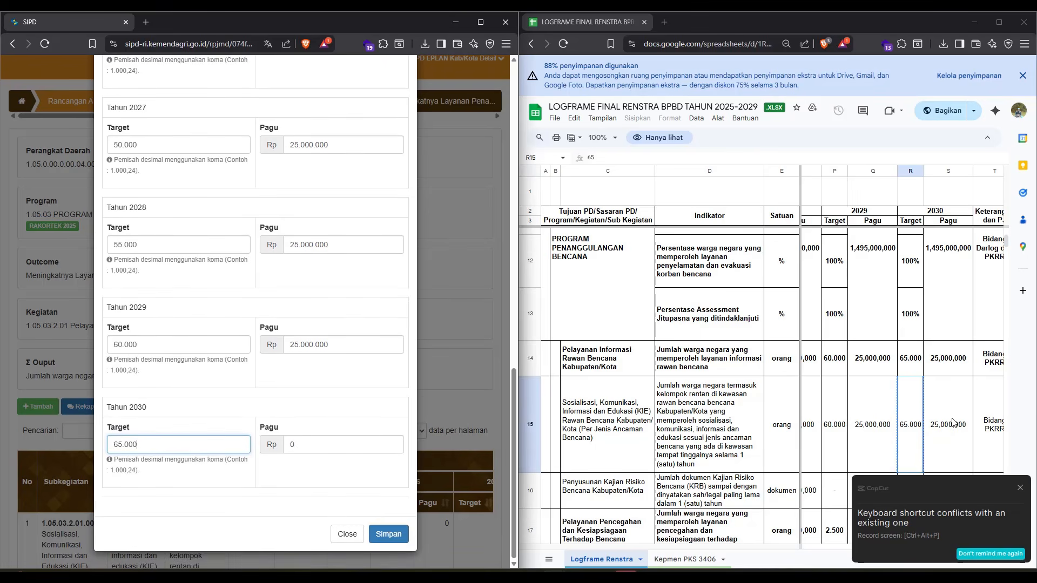
pyautogui.click(954, 423)
pyautogui.hotkey('ctrl', 'c')
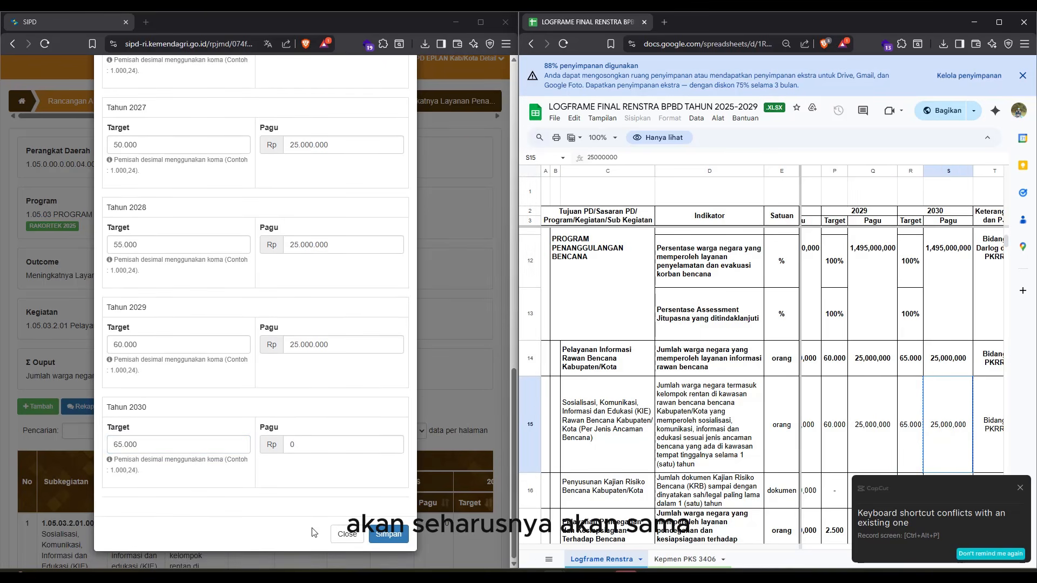
pyautogui.click(346, 444)
pyautogui.hotkey('ctrl', 'v')
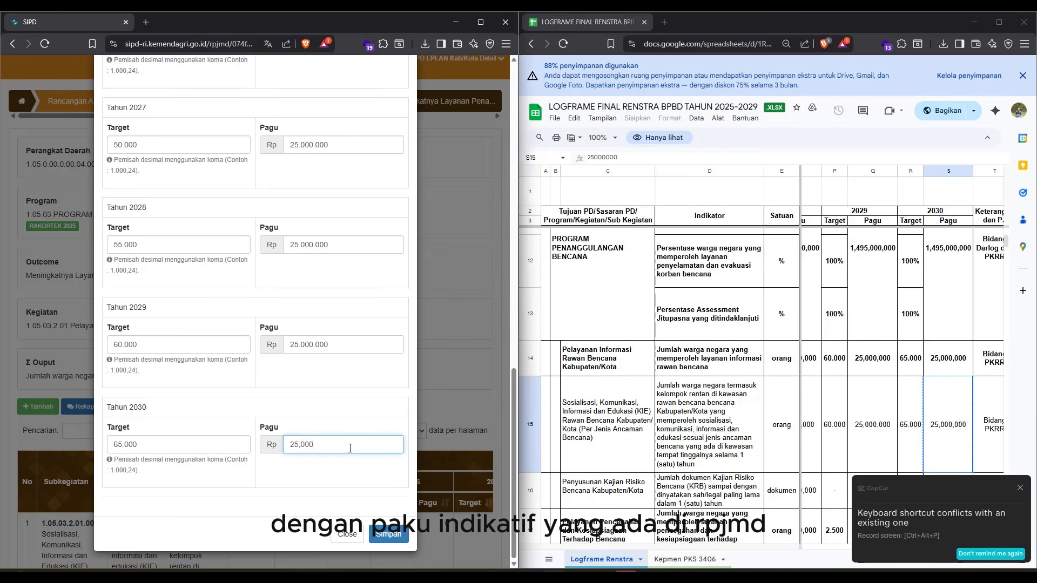
pyautogui.press('BackSpace')
pyautogui.press('BackSpace')
pyautogui.press('BackSpace')
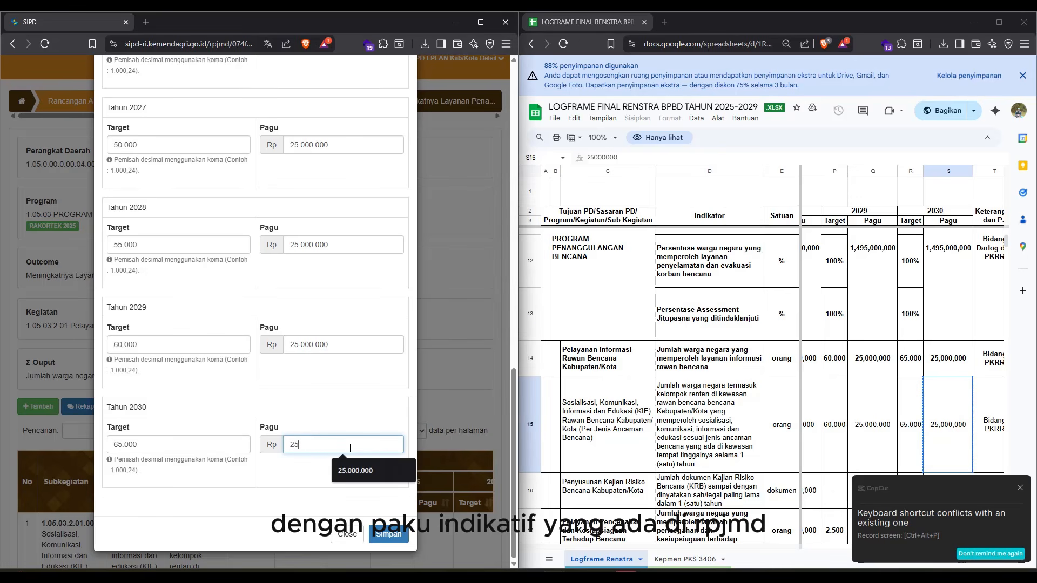
pyautogui.write('000.000')
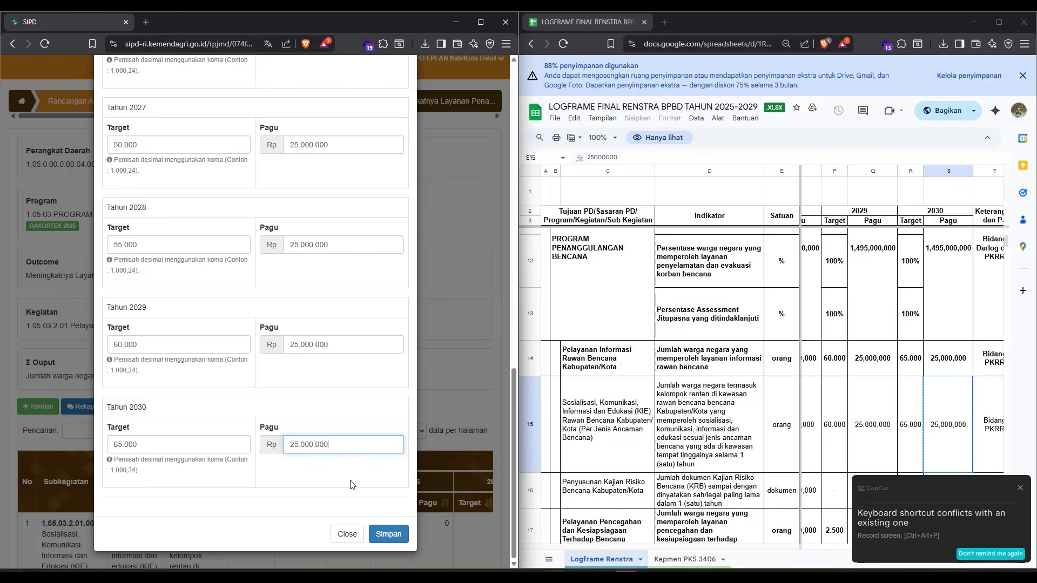
# Examine in the logframe how the subkegiatan Pagu add up to the kegiatan and Program Penanggulangan Bencana Pagu
pyautogui.click(862, 422)
pyautogui.scroll(-1, 863, 421)
pyautogui.hscroll(-1, 863, 421)
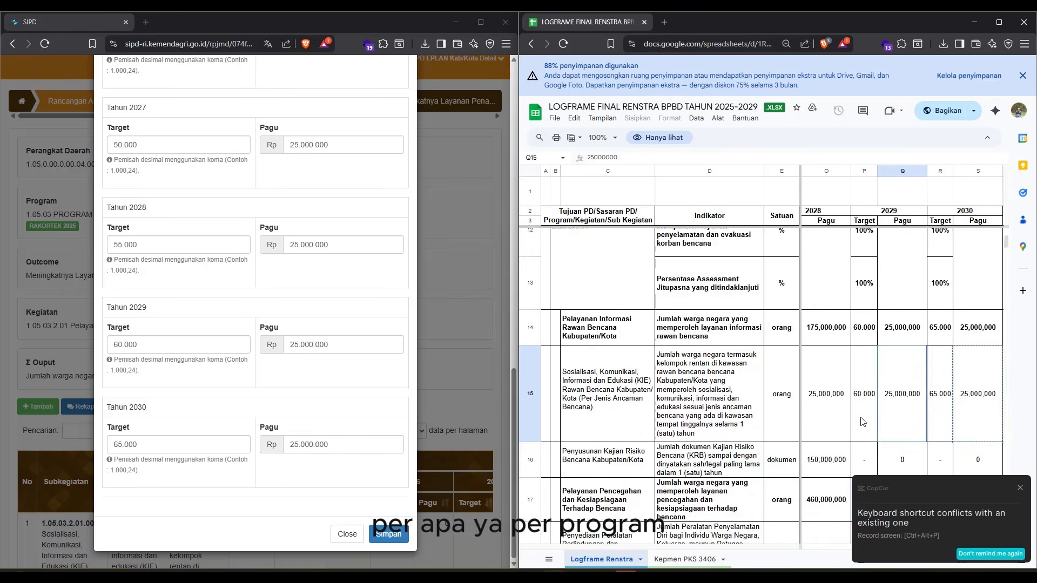
pyautogui.scroll(-1, 862, 422)
pyautogui.hscroll(-1, 862, 422)
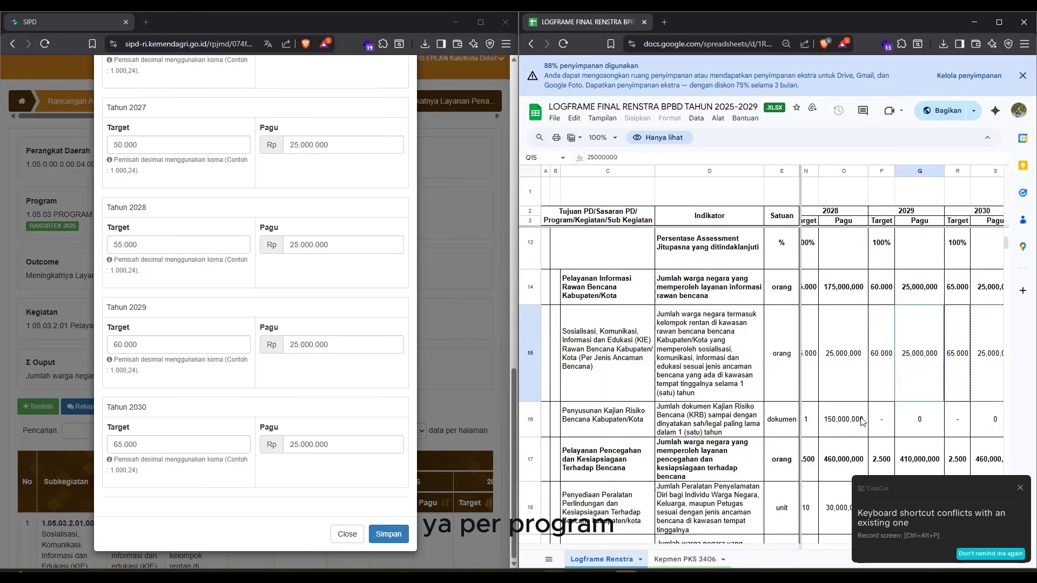
pyautogui.click(592, 363)
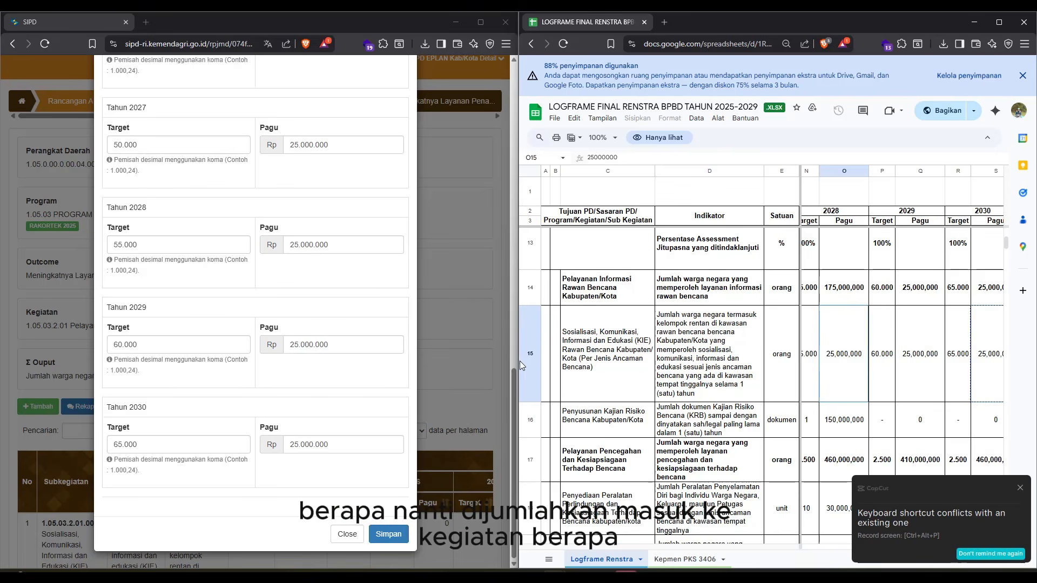
pyautogui.click(526, 358)
pyautogui.click(530, 418)
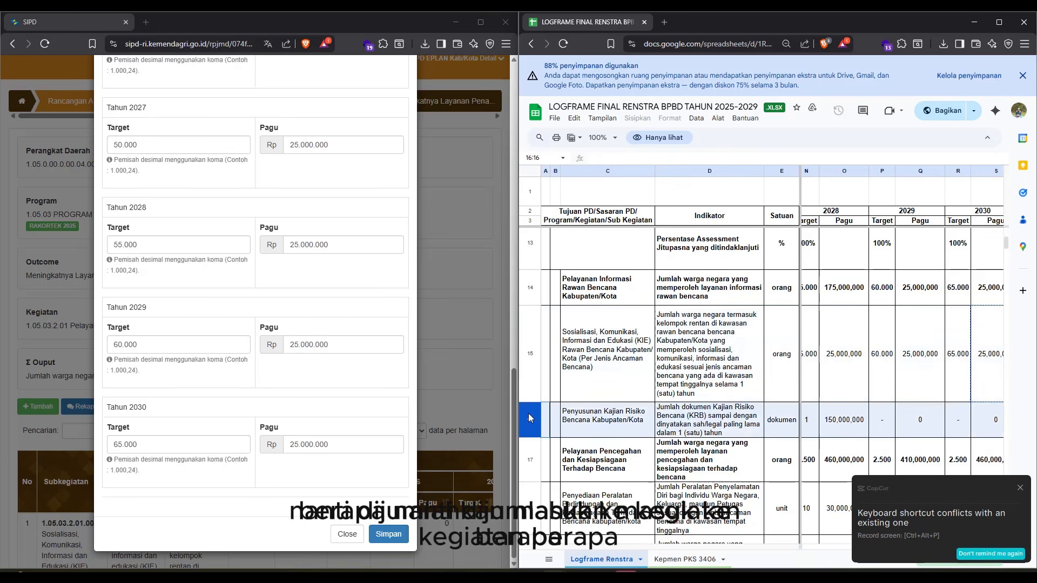
pyautogui.click(531, 288)
pyautogui.scroll(2, 531, 287)
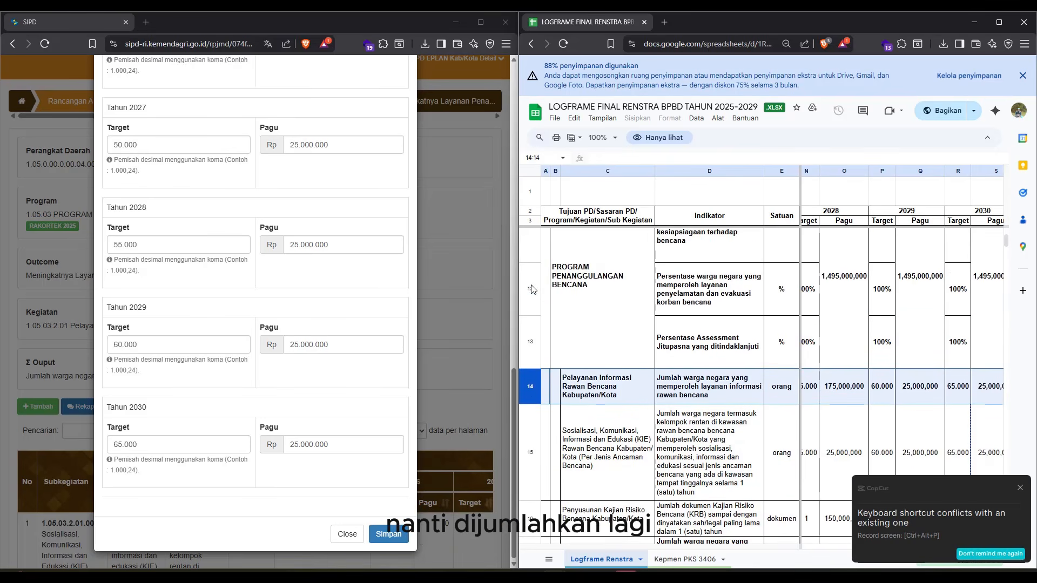
pyautogui.click(835, 296)
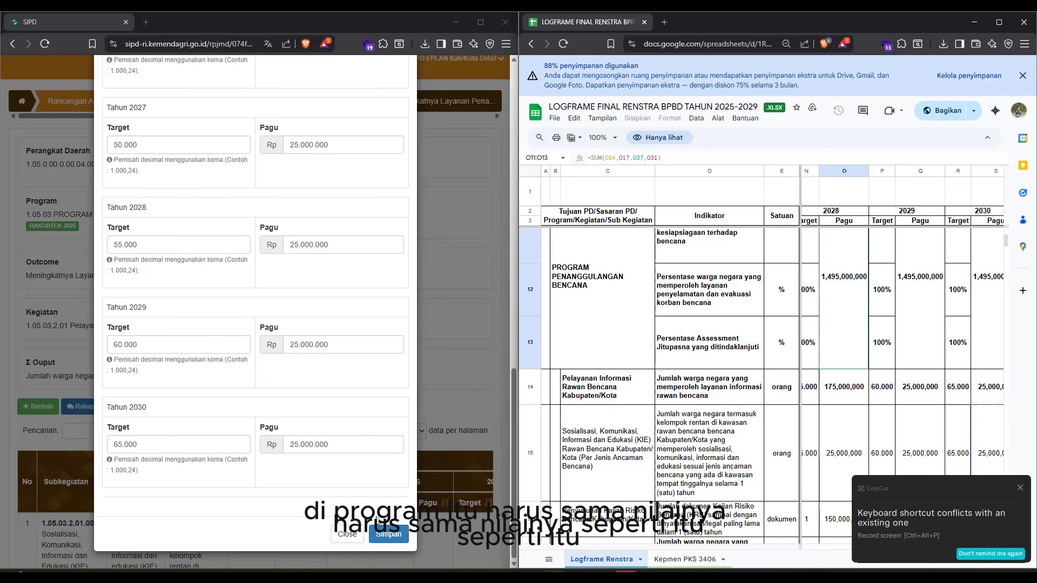
# Try to save the indicator form of subkegiatan 1.05.03.2.01.0007
pyautogui.click(386, 535)
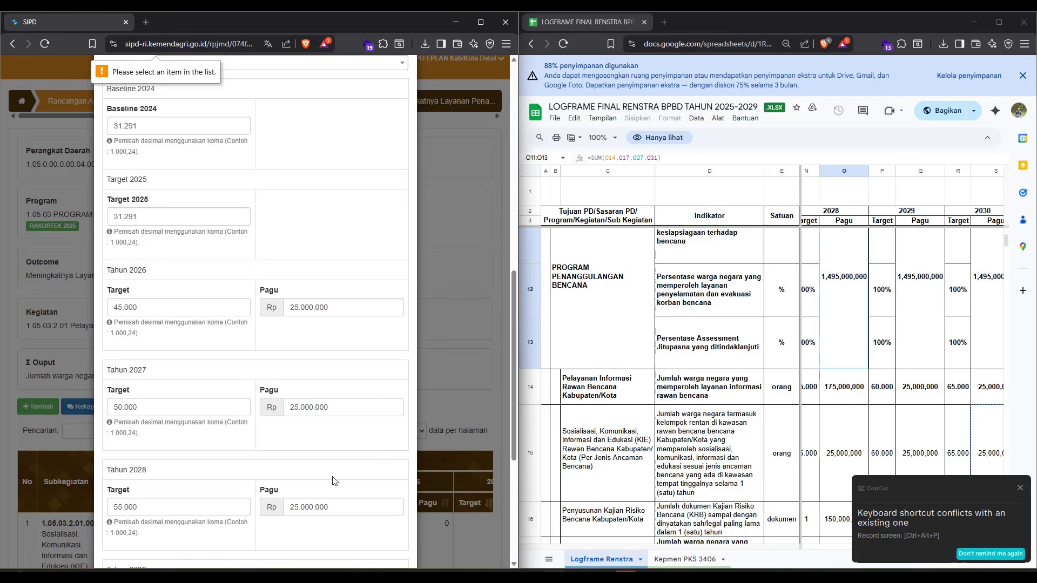
pyautogui.scroll(-5, 333, 479)
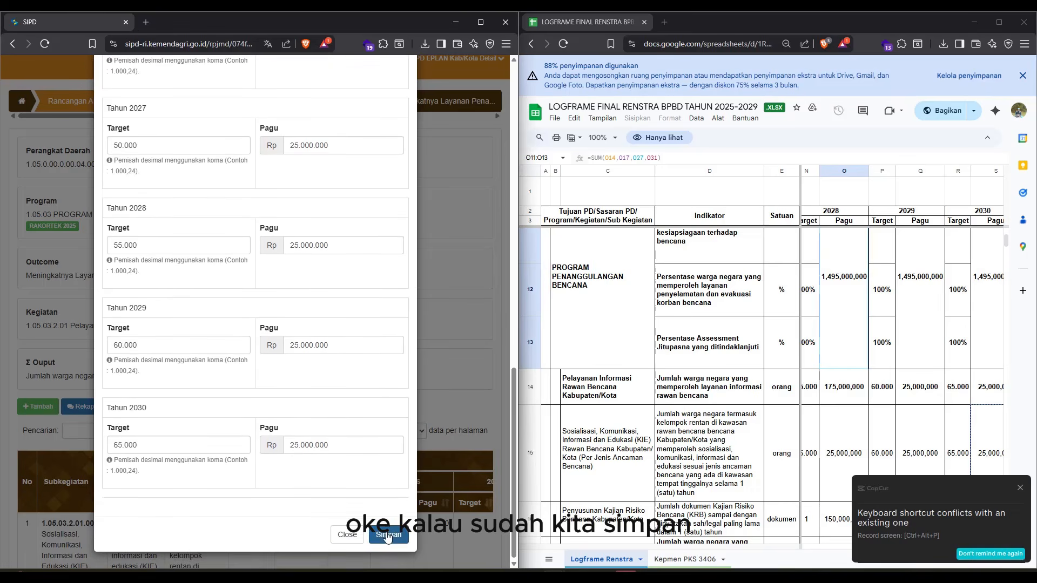
pyautogui.click(387, 535)
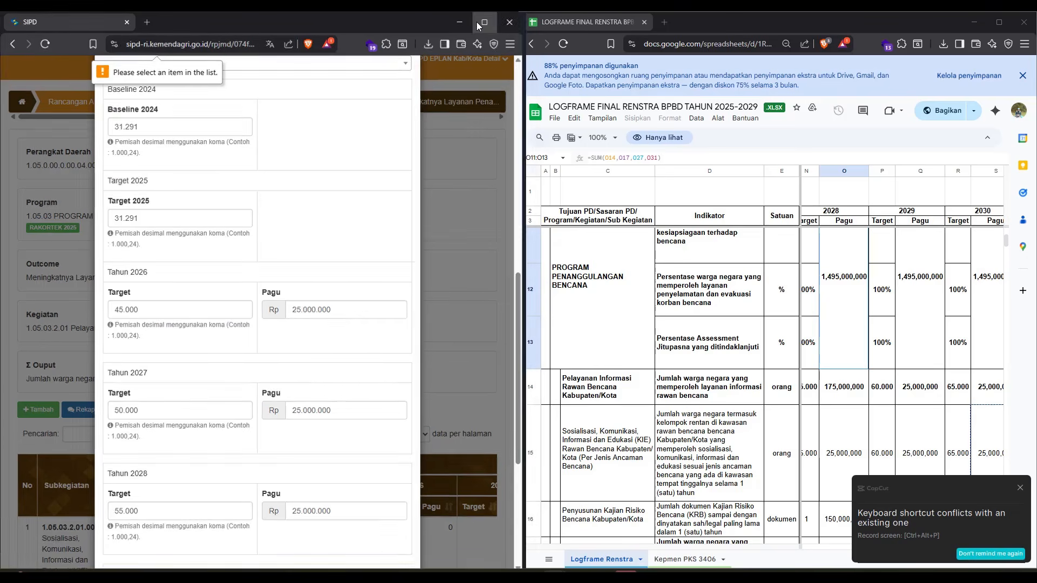
# Maximize the SIPD window and set the Status of the KIE subkegiatan's indicator to Positif
pyautogui.click(477, 21)
pyautogui.scroll(-1, 589, 264)
pyautogui.scroll(10, 589, 264)
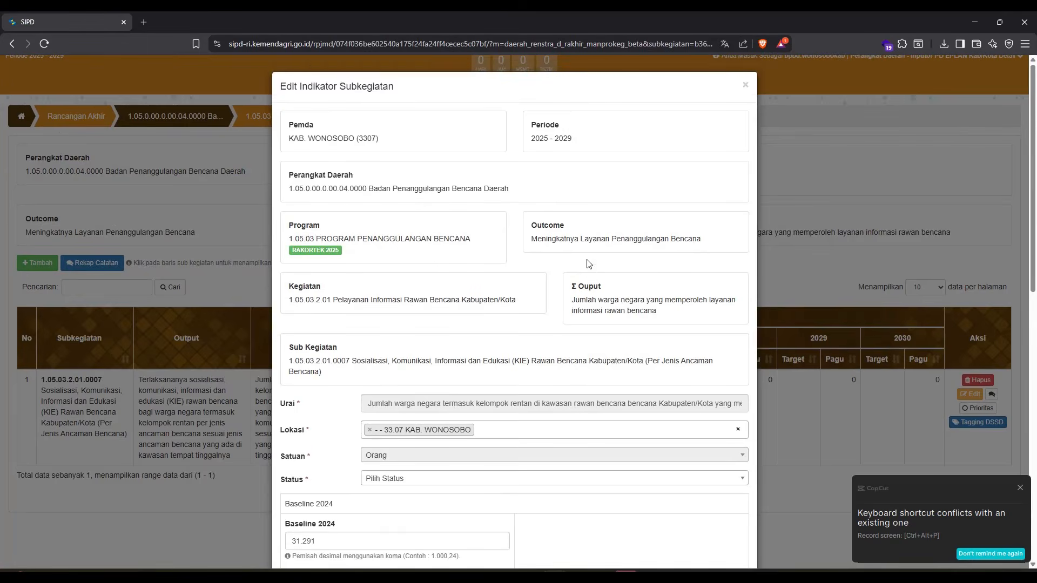
pyautogui.scroll(-3, 589, 264)
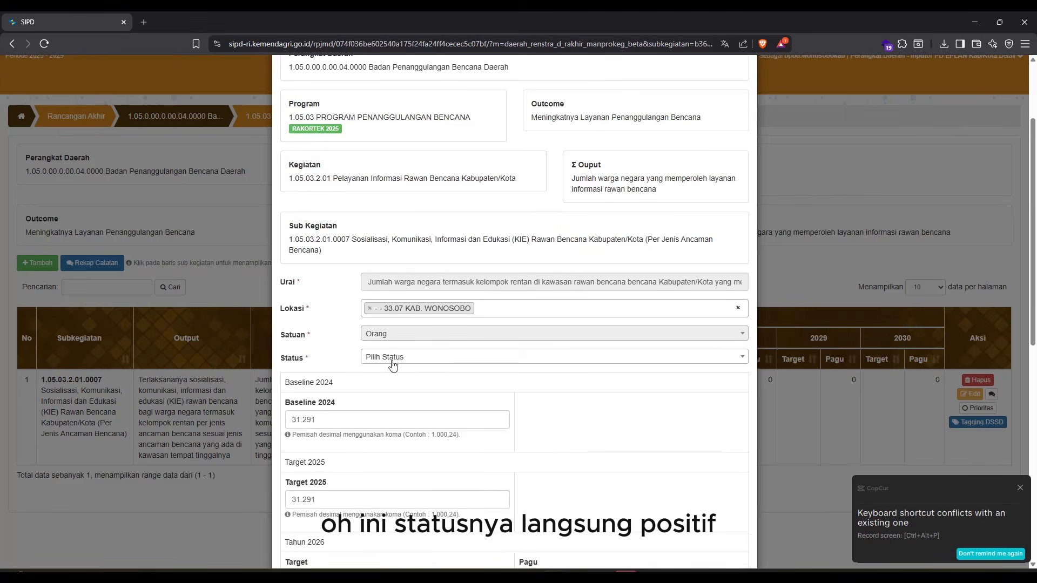
pyautogui.click(394, 359)
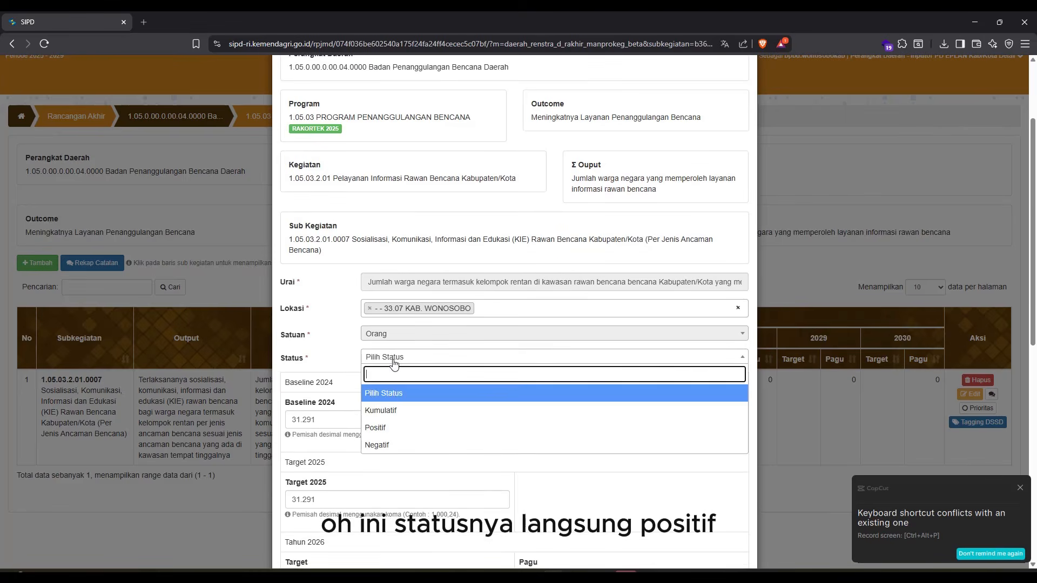
pyautogui.click(404, 429)
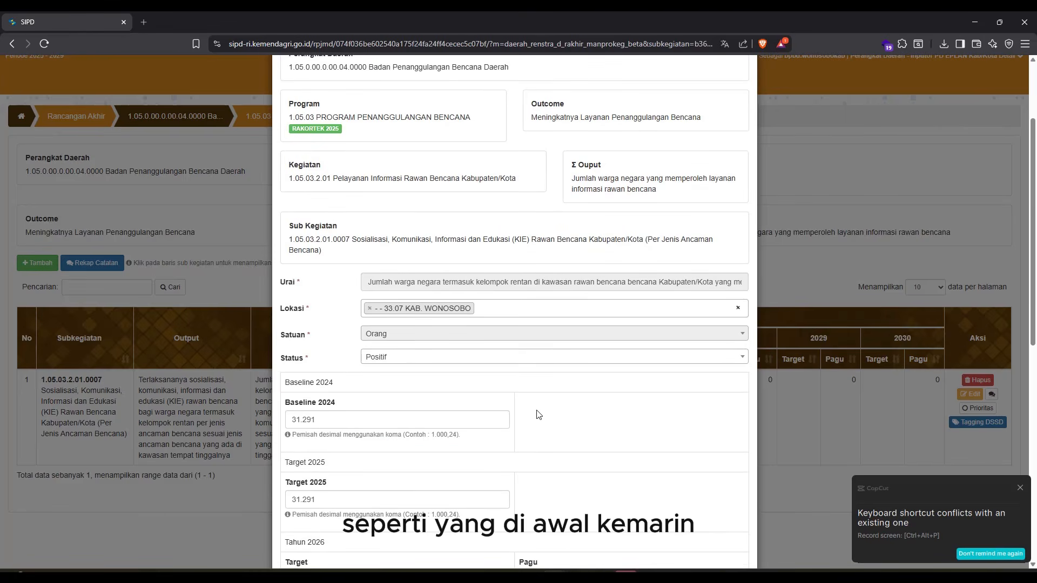
pyautogui.click(414, 361)
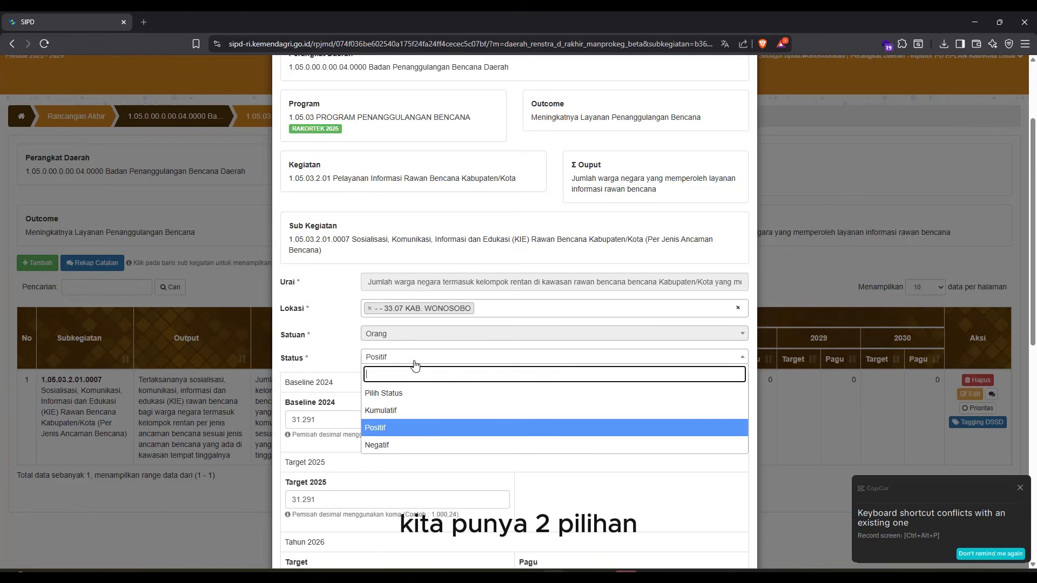
pyautogui.click(419, 435)
pyautogui.scroll(-10, 566, 469)
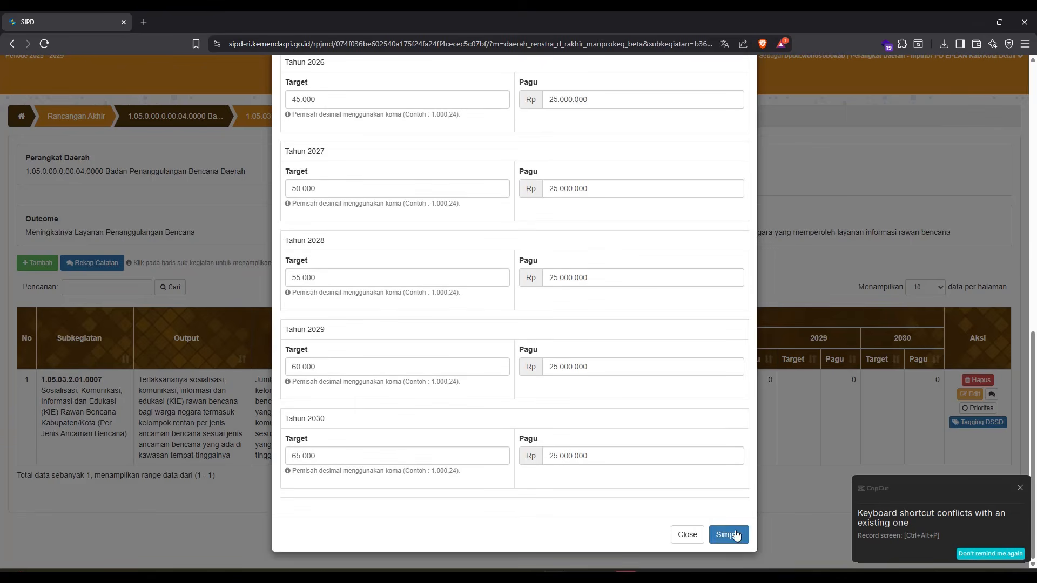
# Save the completed indicator form of subkegiatan 1.05.03.2.01.0007 with its yearly targets and Pagu
pyautogui.click(736, 534)
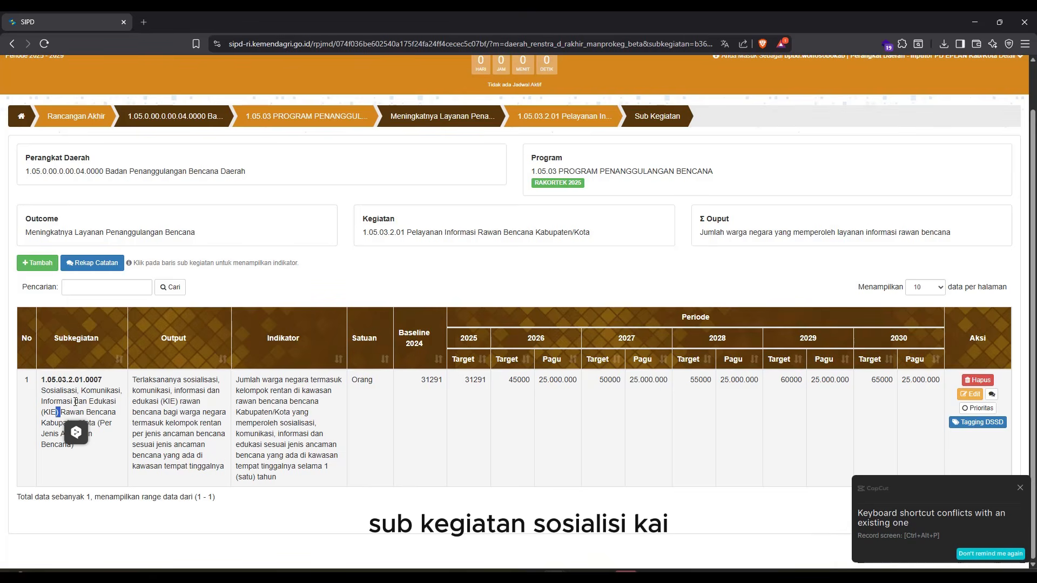
pyautogui.click(108, 411)
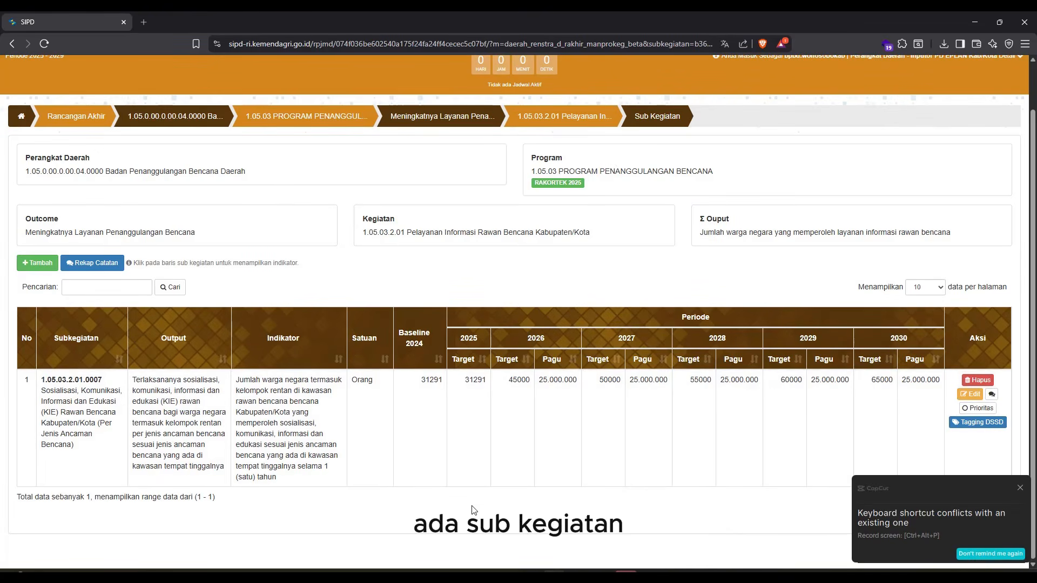
# Switch to the logframe spreadsheet and examine which subkegiatan follows the KIE subkegiatan under Pelayanan Informasi Rawan Bencana Kabupaten/Kota
pyautogui.moveTo(601, 571)
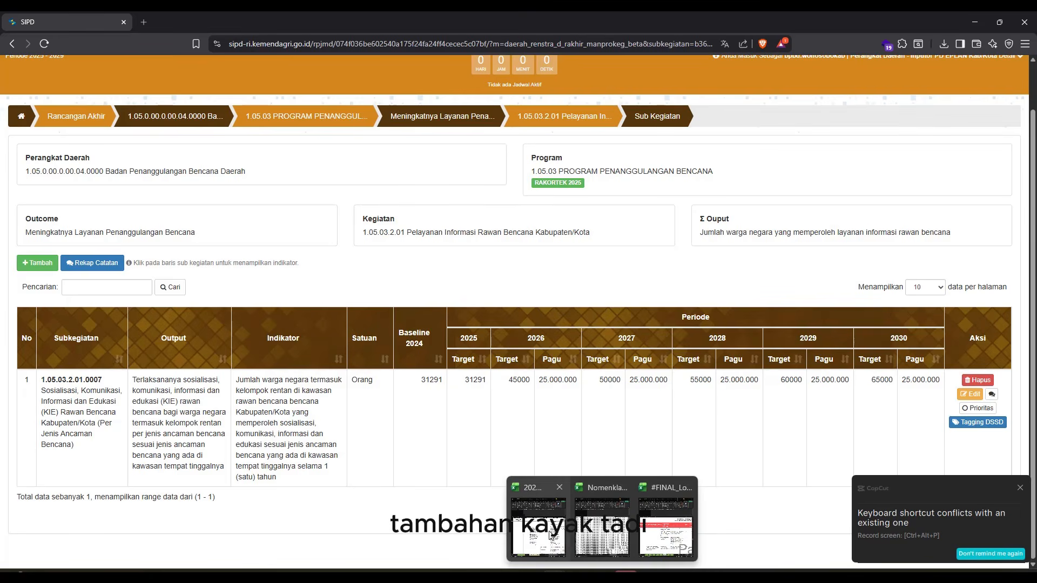
pyautogui.click(650, 535)
pyautogui.click(396, 485)
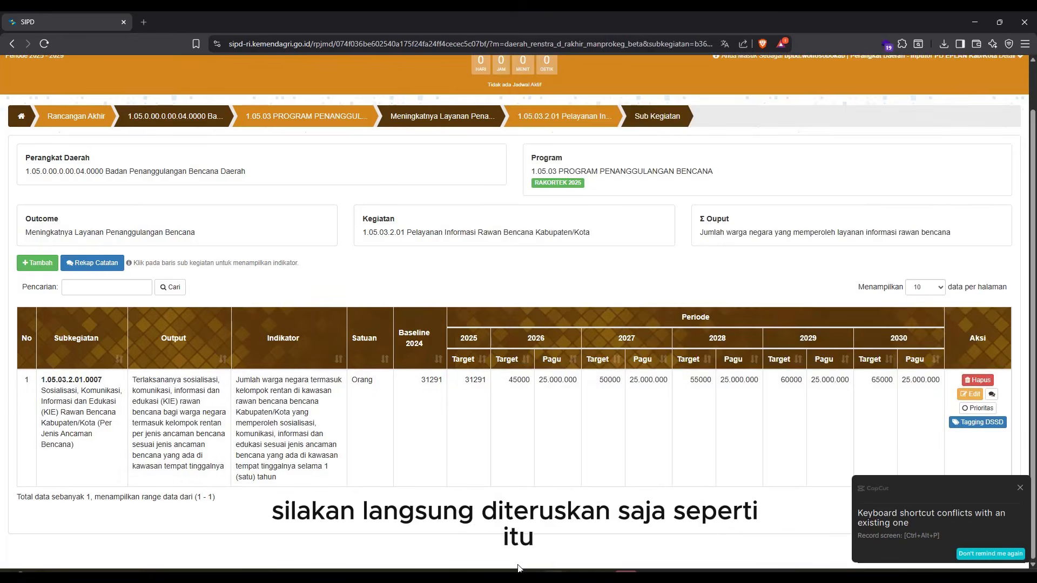
pyautogui.moveTo(554, 571)
pyautogui.click(608, 532)
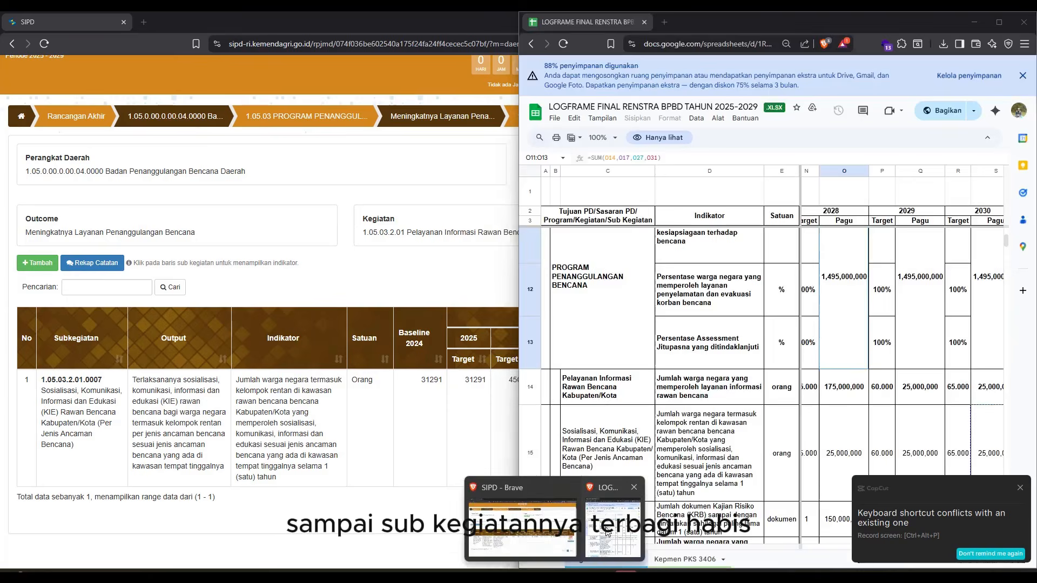
pyautogui.click(615, 442)
pyautogui.scroll(-2, 616, 443)
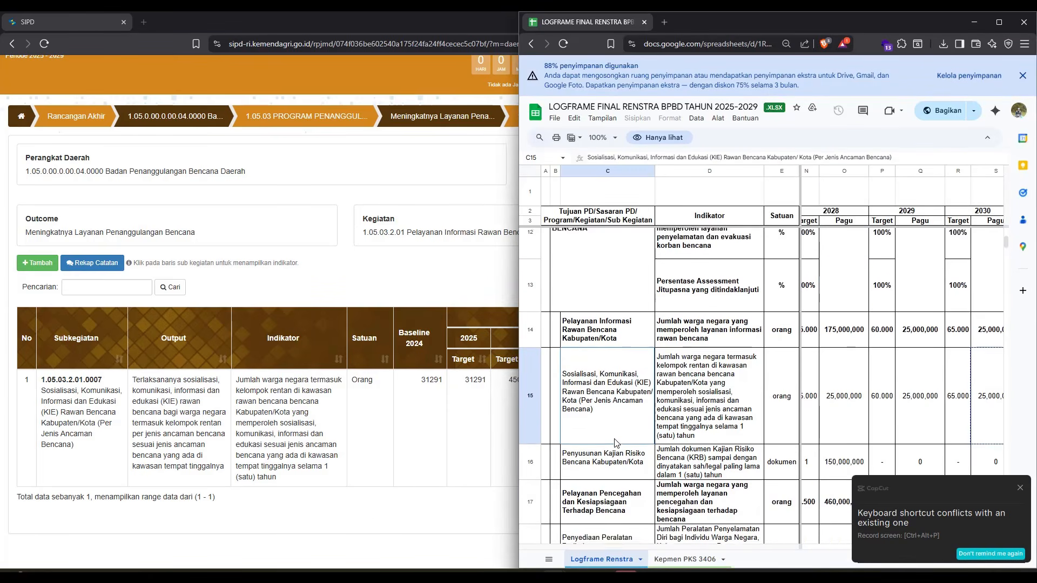
pyautogui.click(616, 443)
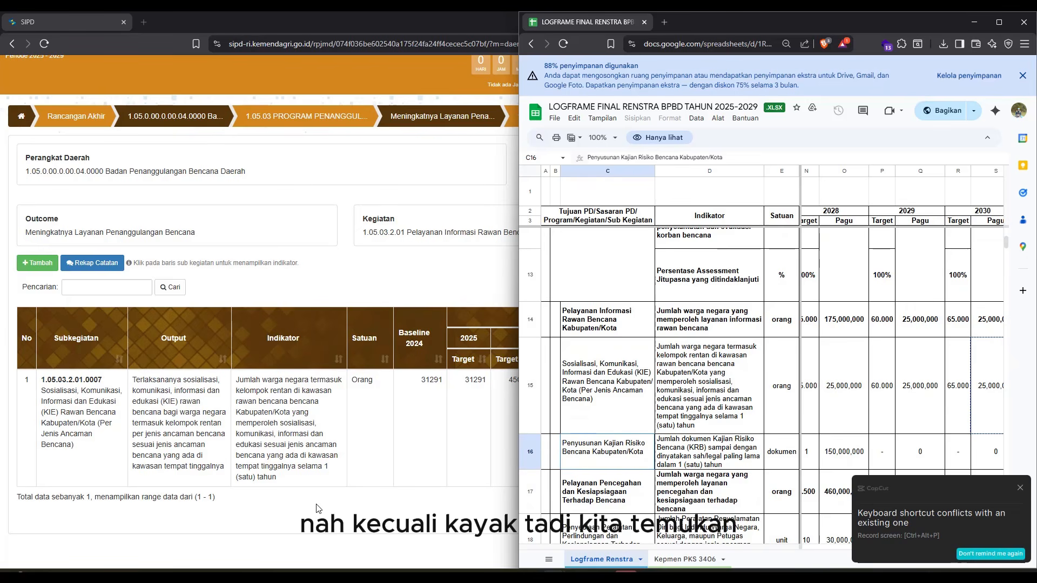
# In SIPD, check whether subkegiatan 1.05.03.2.01.0008 Penyusunan Kajian Risiko Bencana can be added to the kegiatan, and close the form without saving
pyautogui.click(40, 261)
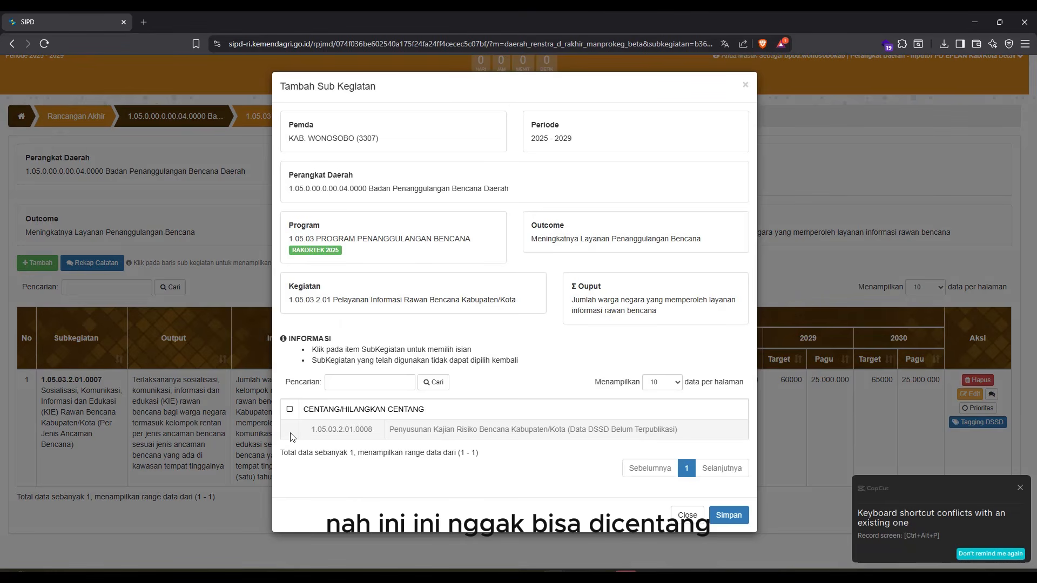
pyautogui.moveTo(290, 437); pyautogui.dragTo(412, 433)
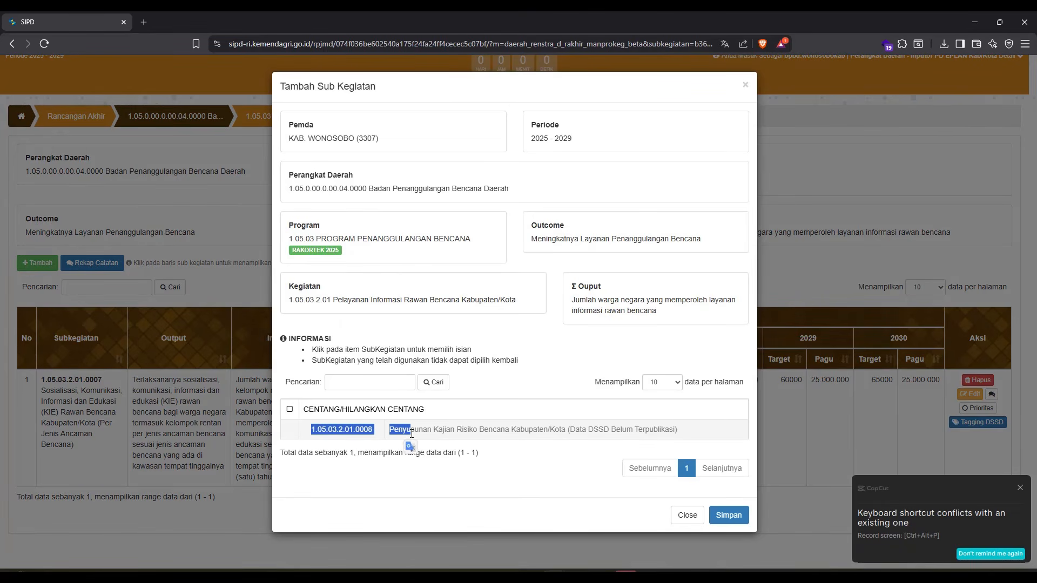
pyautogui.tripleClick(412, 433)
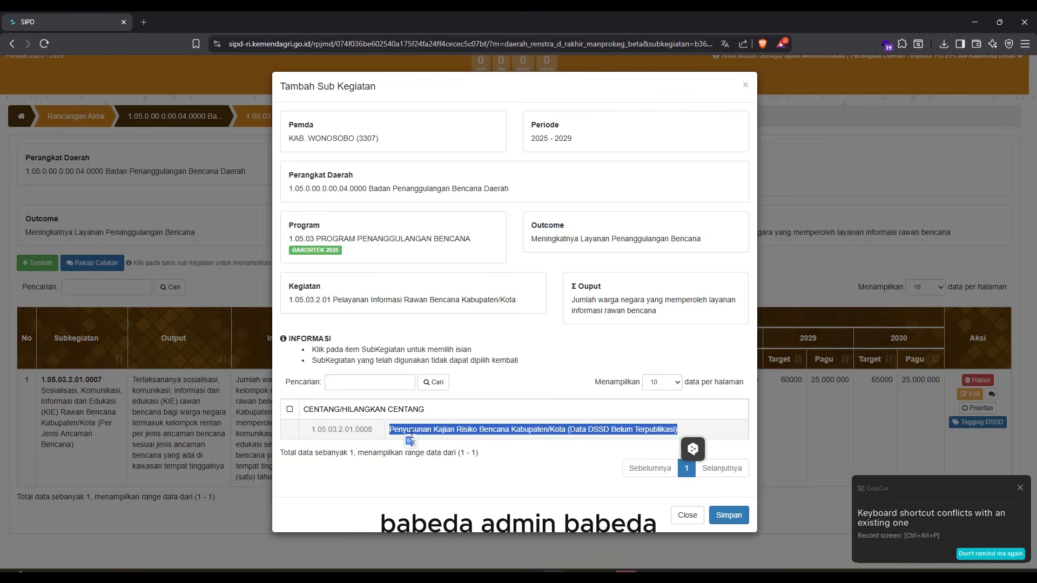
pyautogui.doubleClick(412, 433)
pyautogui.doubleClick(412, 434)
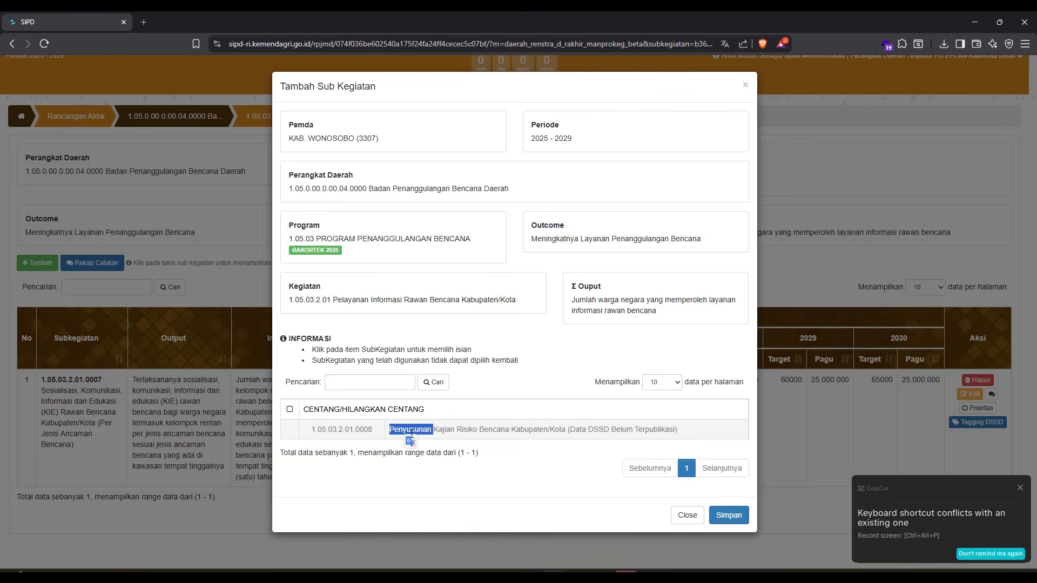
pyautogui.tripleClick(453, 430)
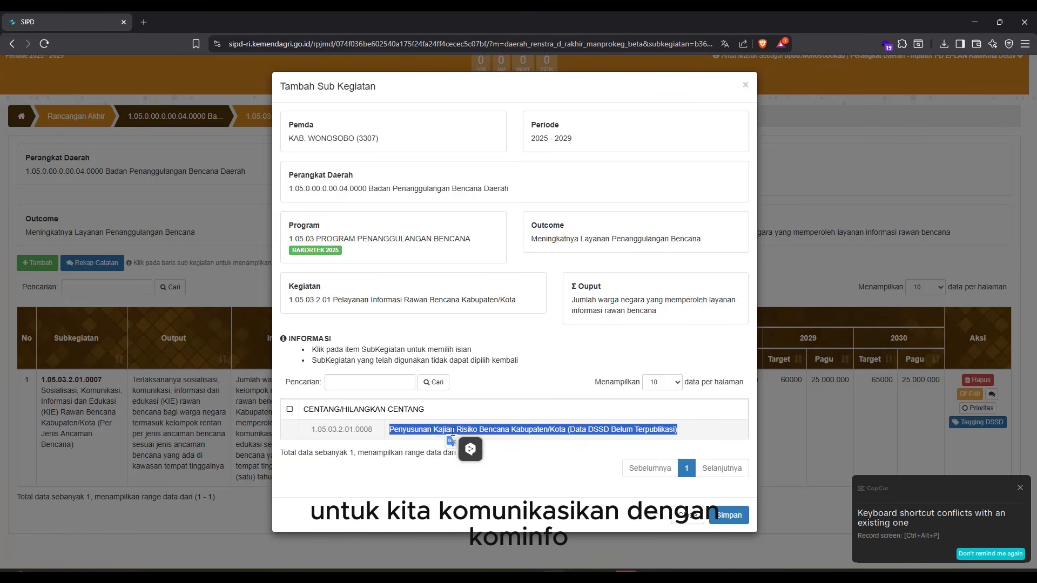
pyautogui.doubleClick(605, 431)
pyautogui.click(568, 432)
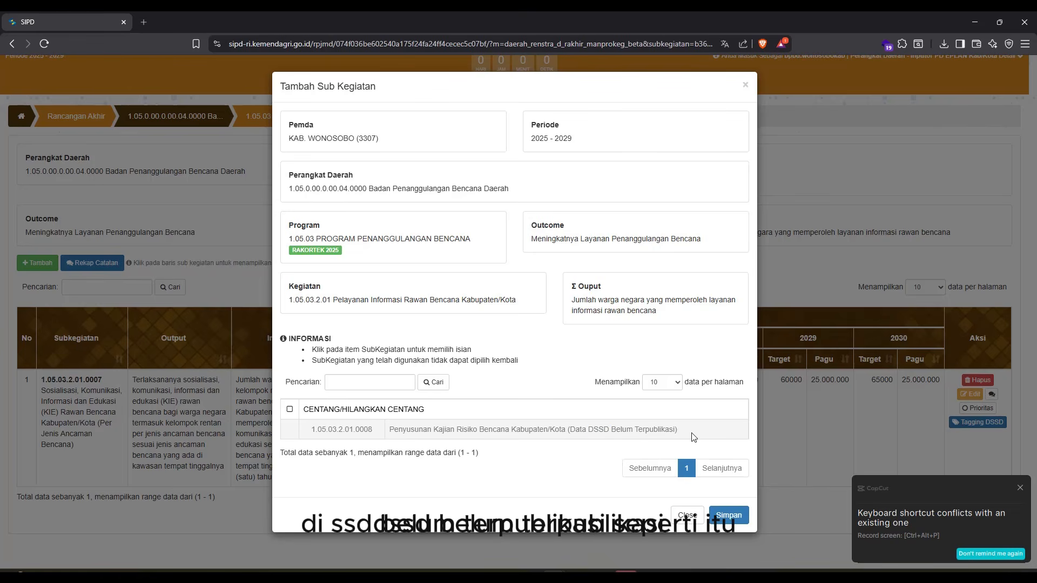
pyautogui.moveTo(679, 431); pyautogui.dragTo(496, 432)
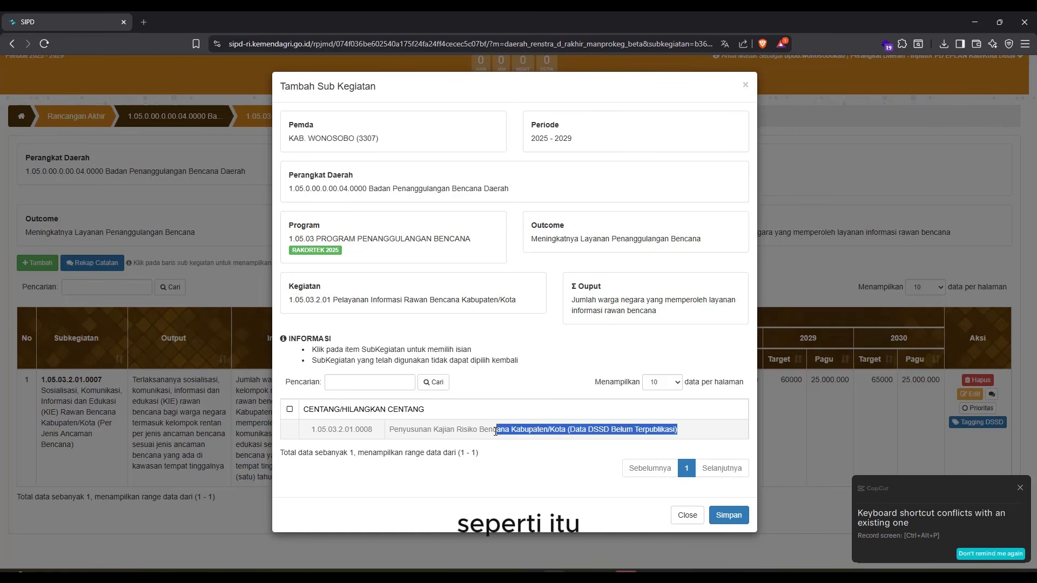
pyautogui.click(687, 516)
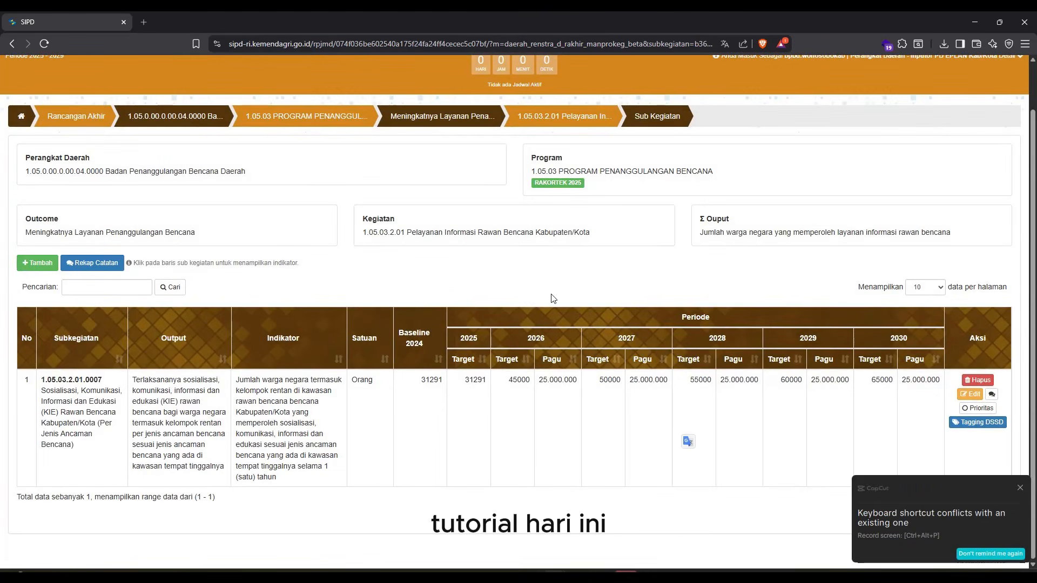
pyautogui.scroll(1, 552, 297)
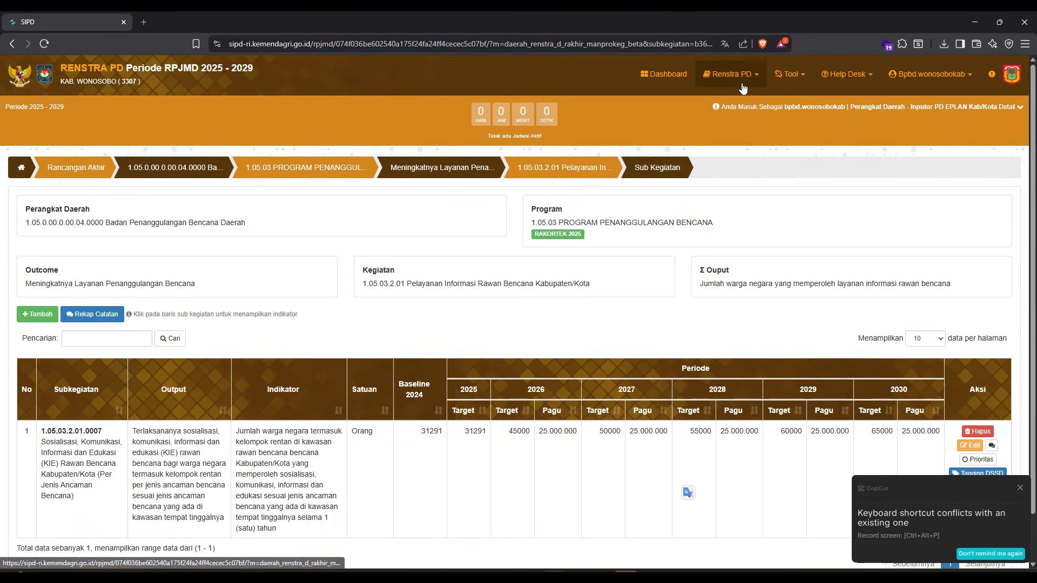
pyautogui.click(729, 74)
pyautogui.moveTo(725, 104)
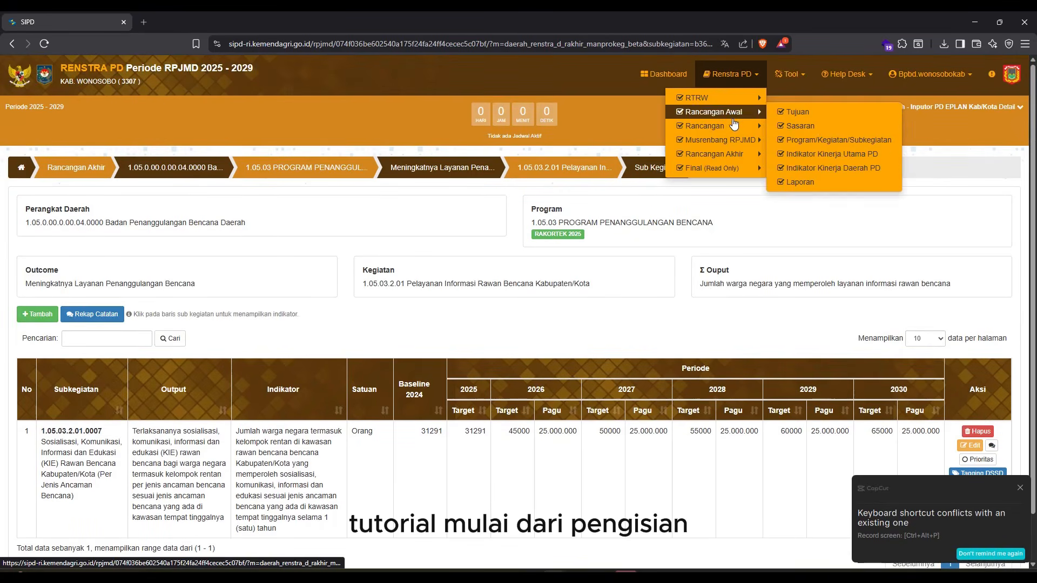
pyautogui.moveTo(753, 161)
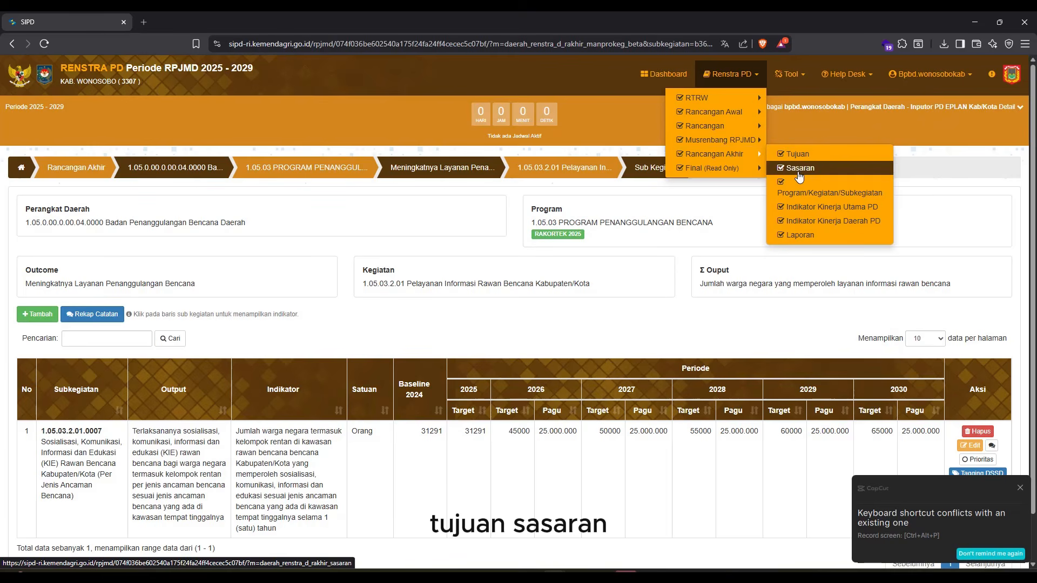